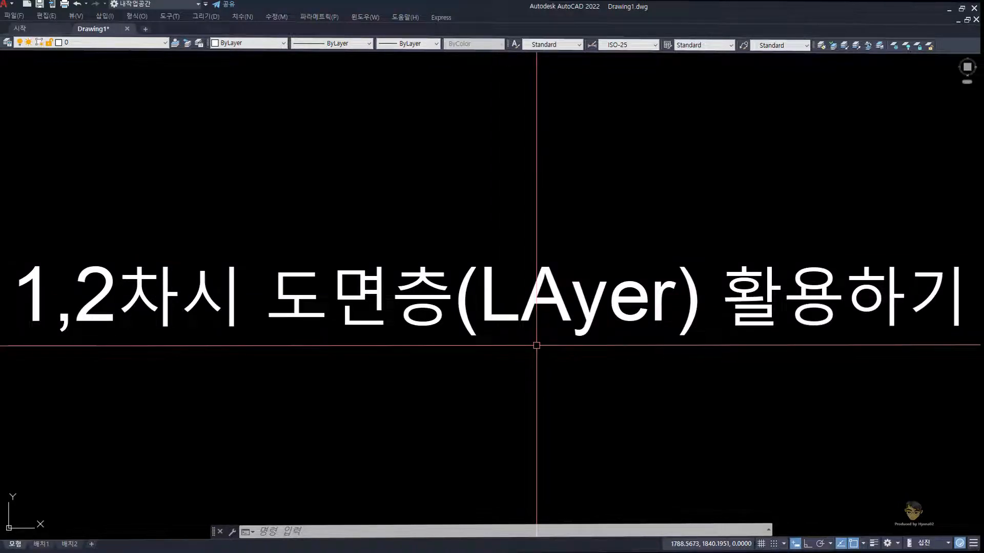
Bring up the Layer Properties Manager, collapse its filter tree, and close the manager.
{"action": "type", "text": "LA"}
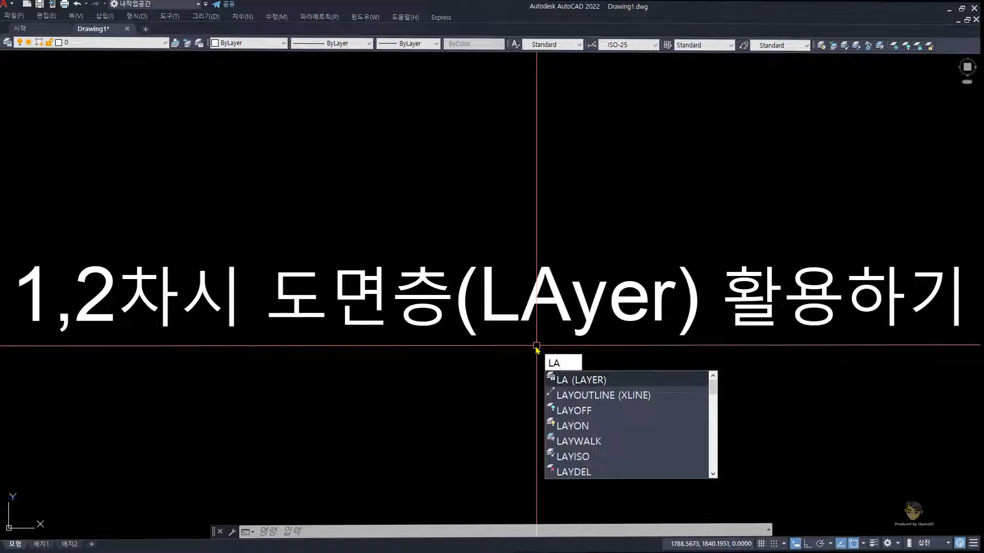
{"action": "key", "text": "space"}
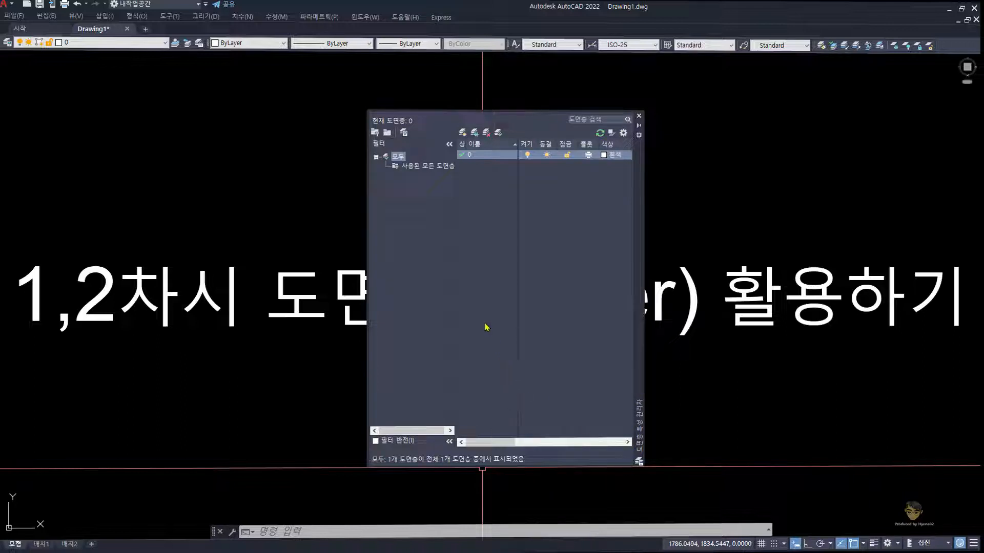
{"action": "left_click", "coordinate": [448, 146]}
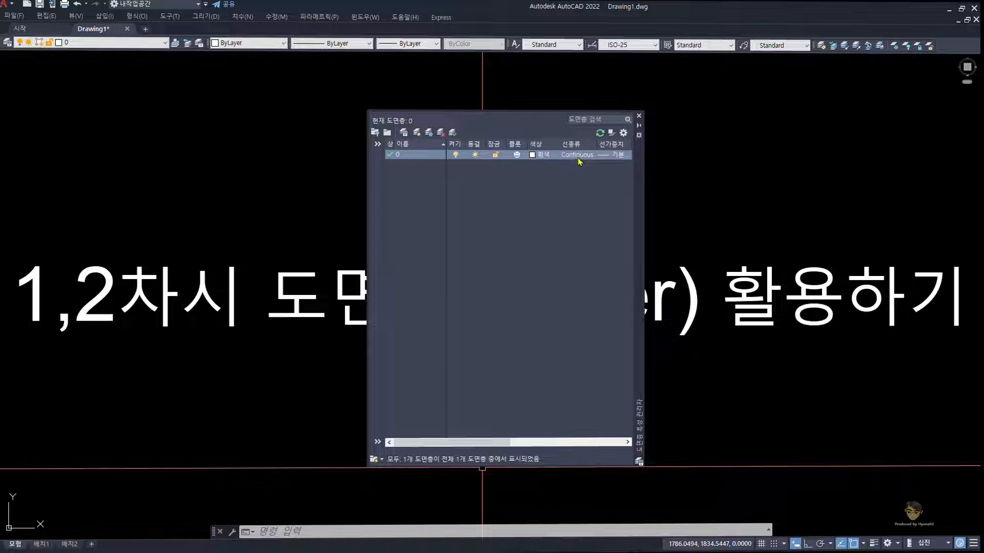
{"action": "left_click", "coordinate": [639, 116]}
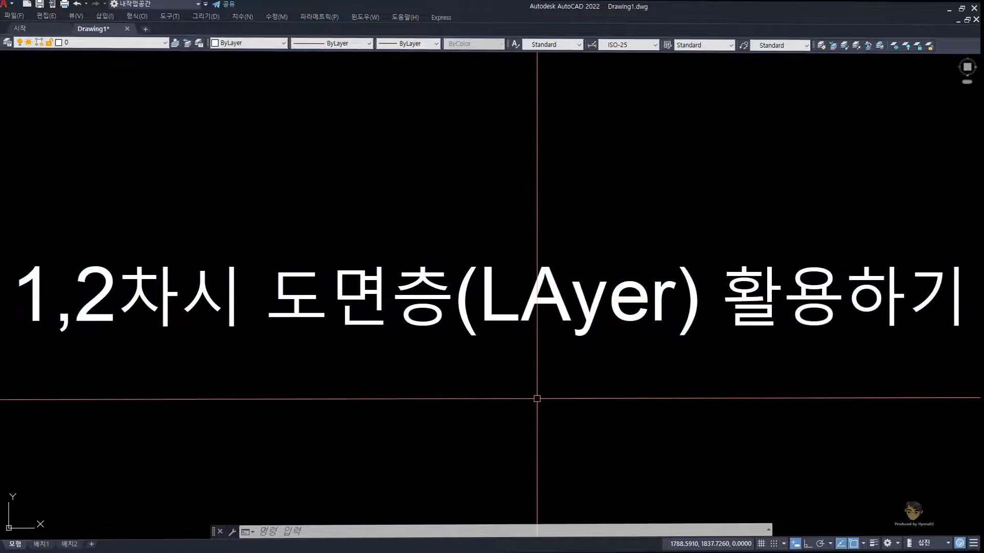
Draw a circle with a radius of about 4.57 above the beginning of the title text.
{"action": "type", "text": "c"}
{"action": "key", "text": "space"}
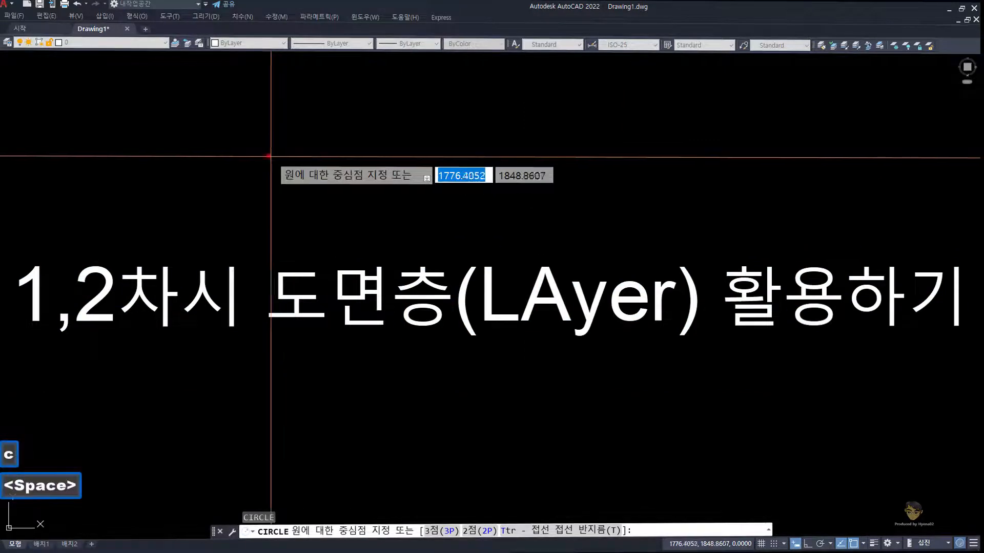
{"action": "left_click", "coordinate": [268, 156]}
{"action": "left_click", "coordinate": [361, 190]}
Copy the circle once to its right, above the middle of the title text.
{"action": "left_click", "coordinate": [432, 197]}
{"action": "left_click", "coordinate": [311, 144]}
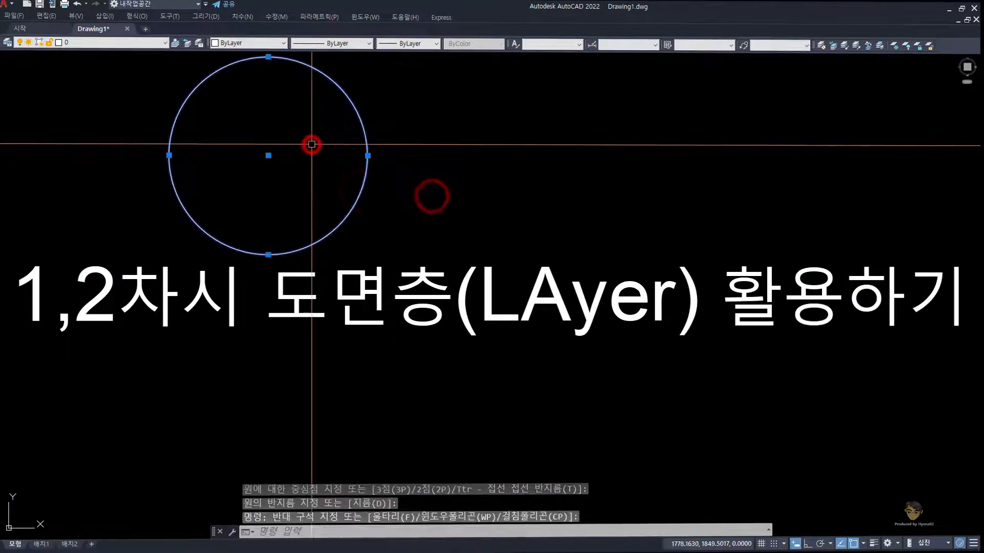
{"action": "type", "text": "cc"}
{"action": "key", "text": "space"}
{"action": "left_click", "coordinate": [272, 180]}
{"action": "left_click", "coordinate": [488, 176]}
{"action": "key", "text": "space"}
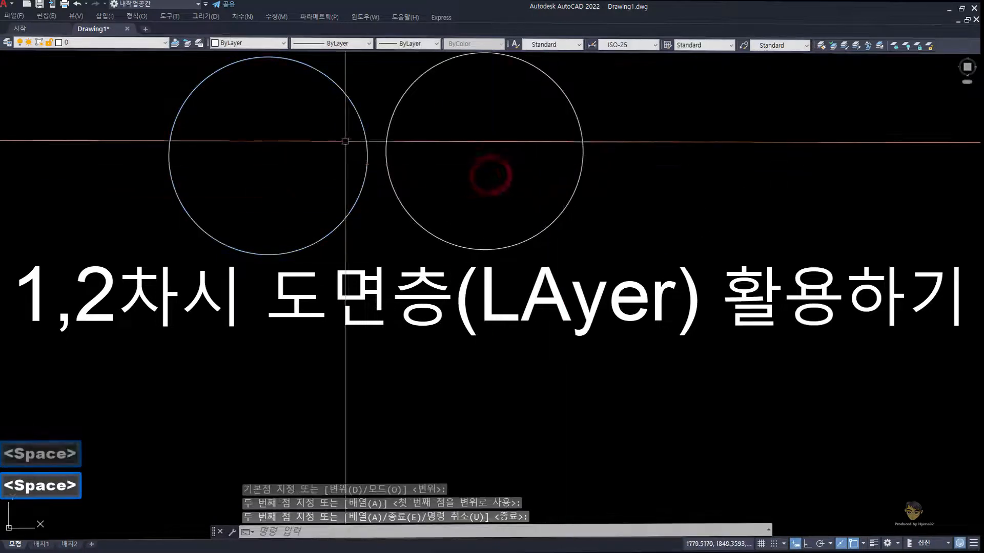
Select both circles and examine their color options and object properties.
{"action": "left_click", "coordinate": [456, 179]}
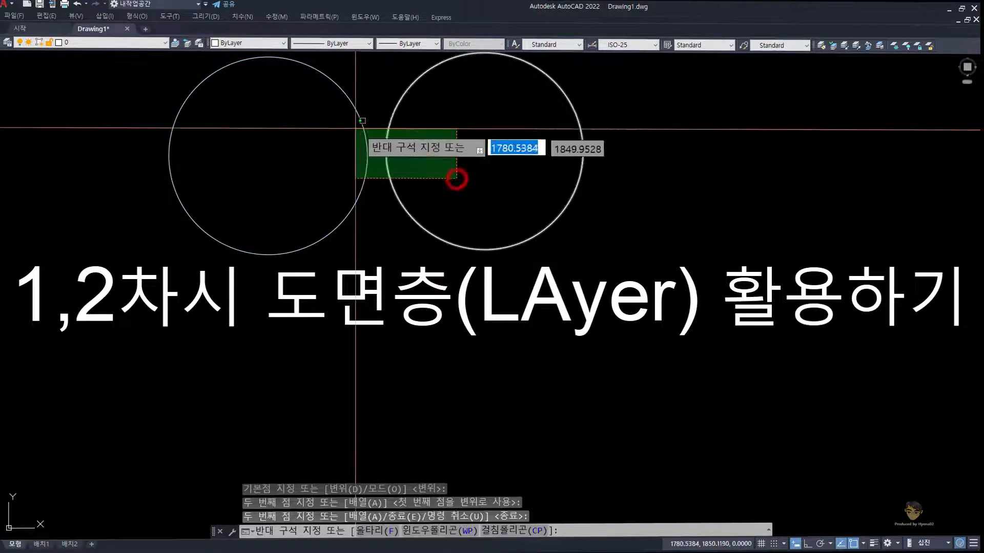
{"action": "left_click", "coordinate": [298, 113]}
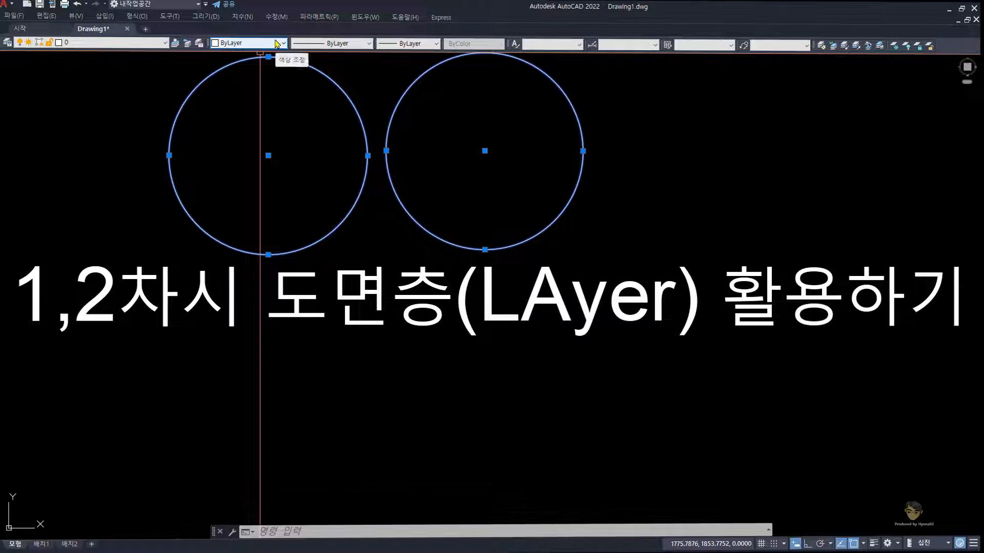
{"action": "left_click", "coordinate": [270, 43]}
{"action": "key", "text": "Escape"}
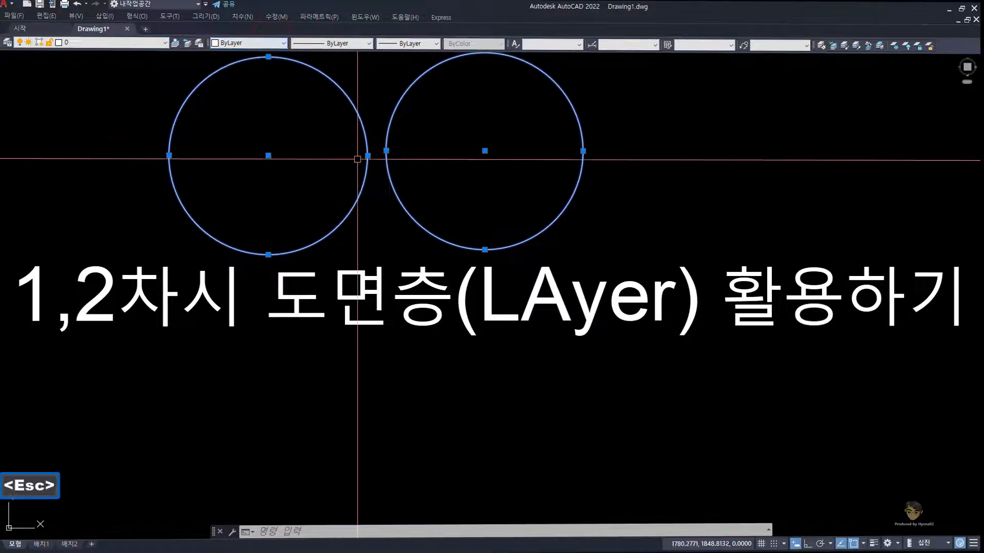
{"action": "key", "text": "ctrl+1"}
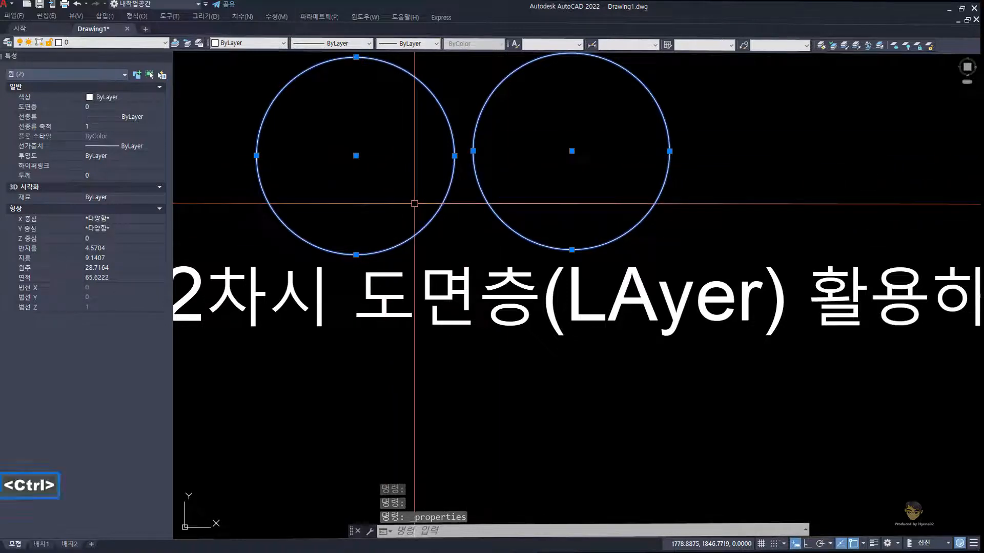
{"action": "key", "text": "ctrl+1"}
Reopen the Layer Properties Manager.
{"action": "type", "text": "ddd"}
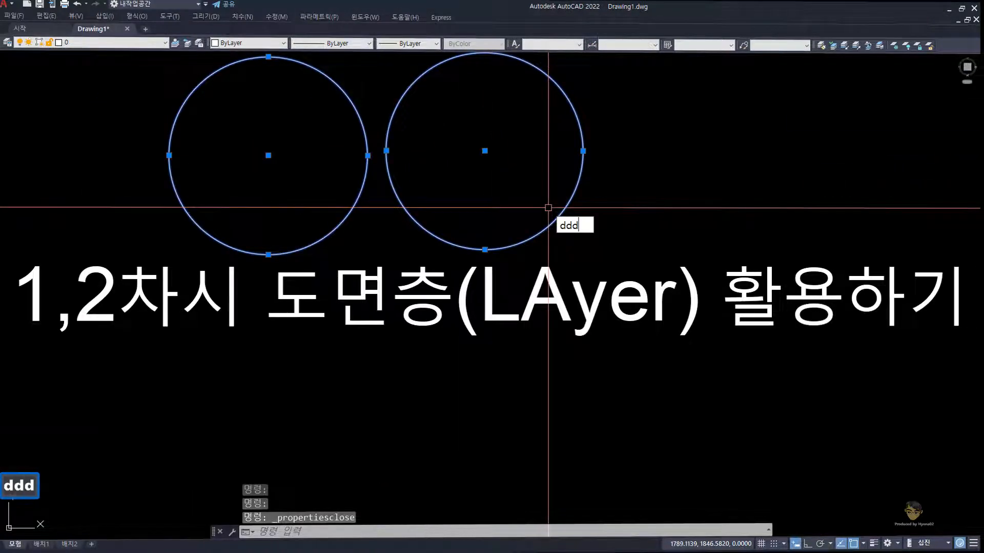
{"action": "key", "text": "space"}
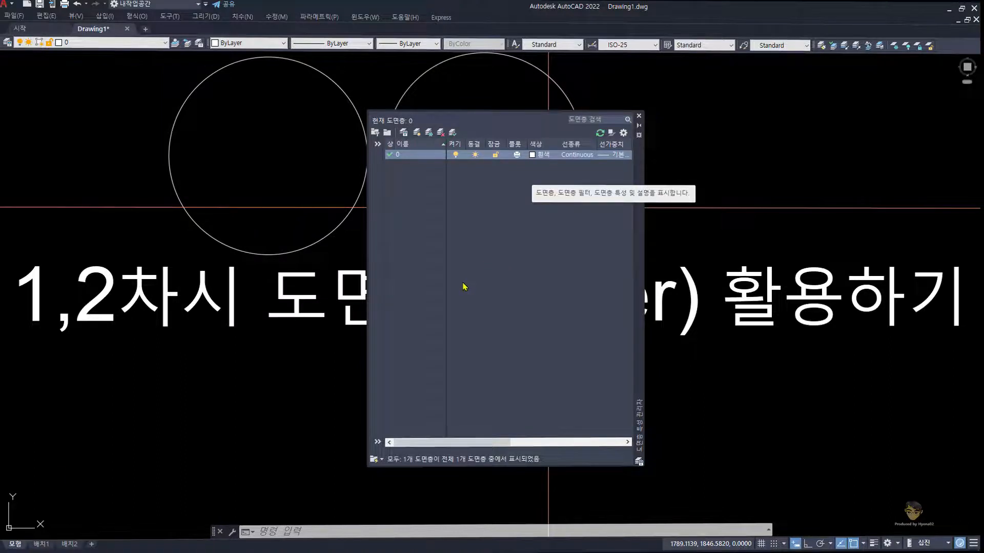
Switch to Photoshop and create a new 29.7 × 21 cm RGB document at 150 pixels/inch with a white background.
{"action": "key", "text": "super"}
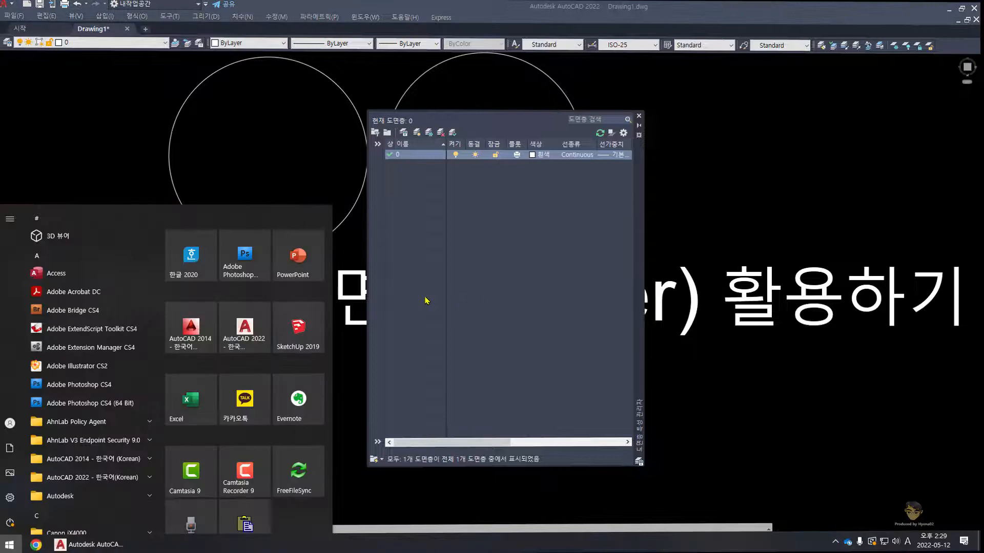
{"action": "left_click", "coordinate": [245, 259]}
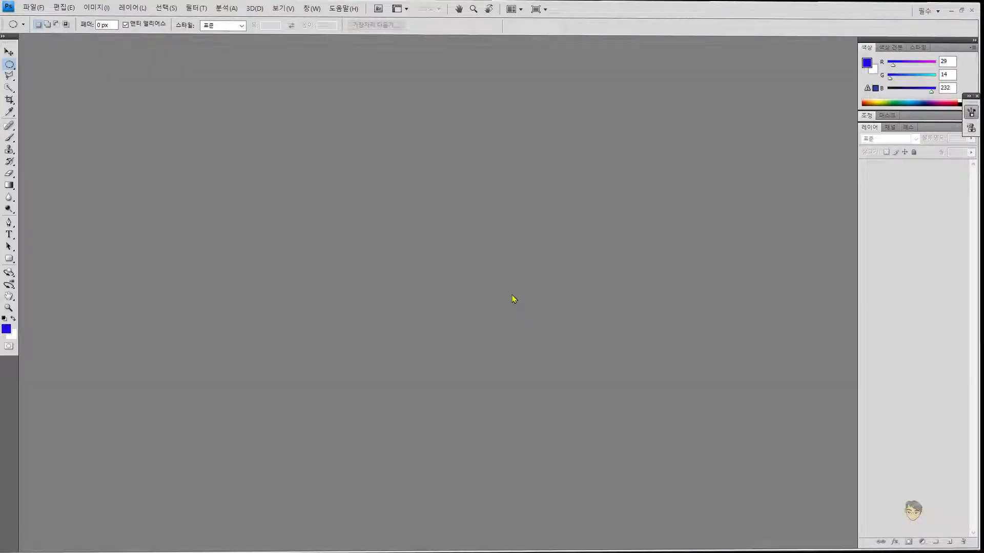
{"action": "left_click", "coordinate": [520, 291]}
{"action": "key", "text": "ctrl+n"}
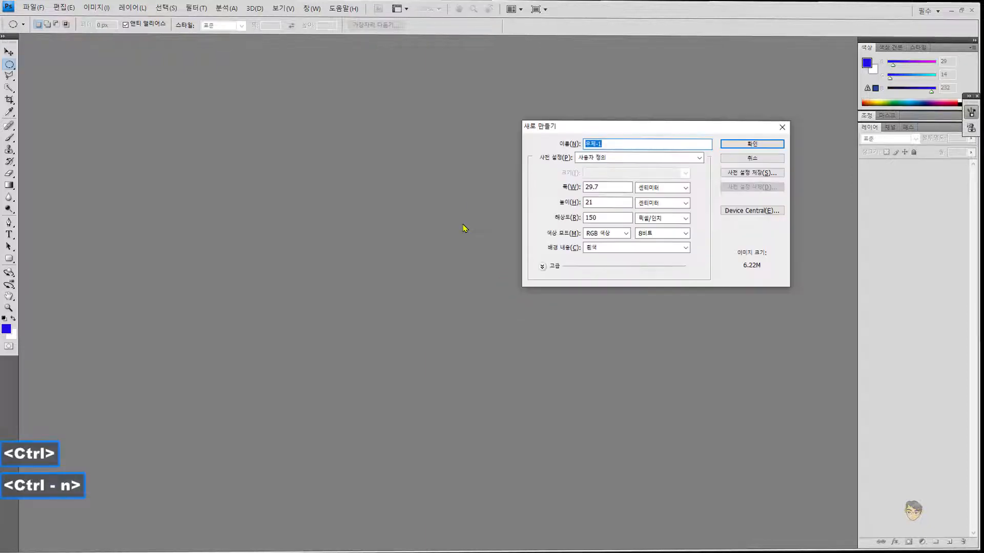
{"action": "key", "text": "Return"}
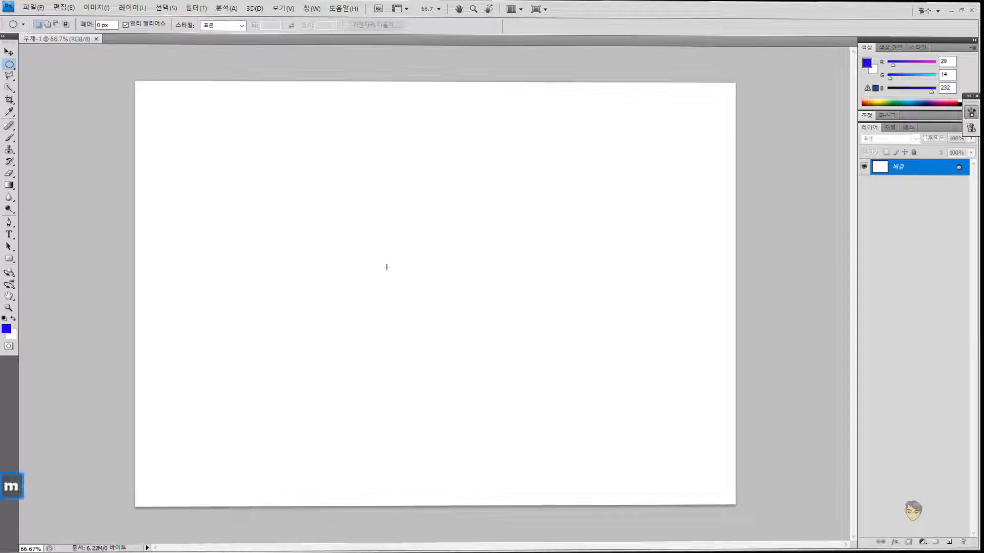
Make a large rectangular selection across the middle of the canvas, fill it with the blue foreground color, and deselect it.
{"action": "left_click_drag", "start_coordinate": [241, 164], "coordinate": [482, 328]}
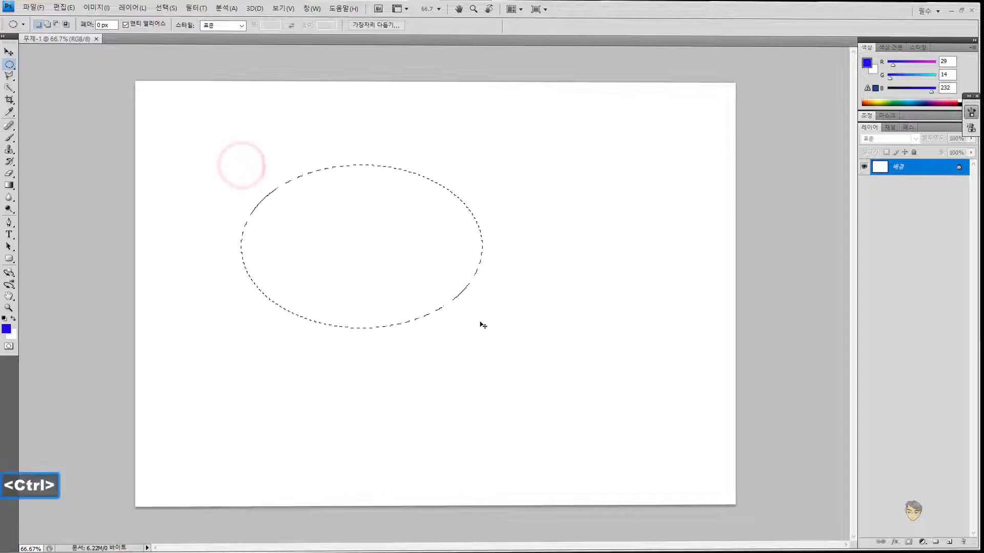
{"action": "key", "text": "ctrl+d"}
{"action": "key", "text": "shift+m"}
{"action": "left_click_drag", "start_coordinate": [209, 139], "coordinate": [573, 426]}
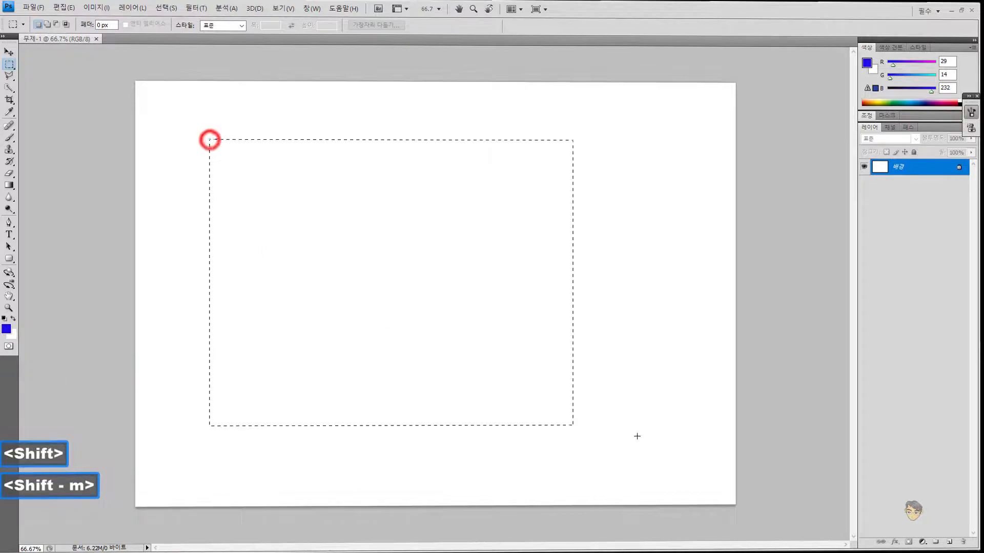
{"action": "left_click_drag", "start_coordinate": [637, 436], "coordinate": [668, 440]}
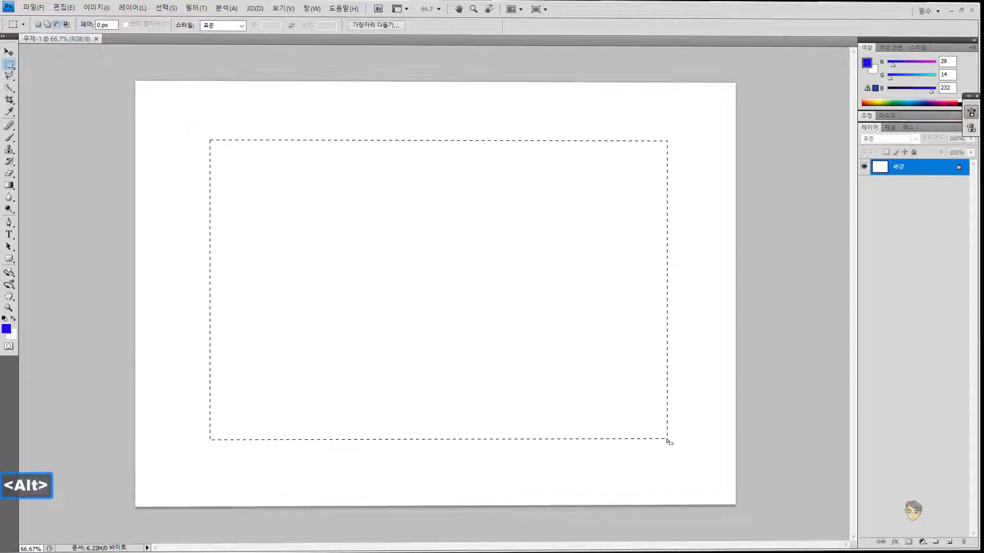
{"action": "key", "text": "alt+Delete"}
{"action": "key", "text": "ctrl+d"}
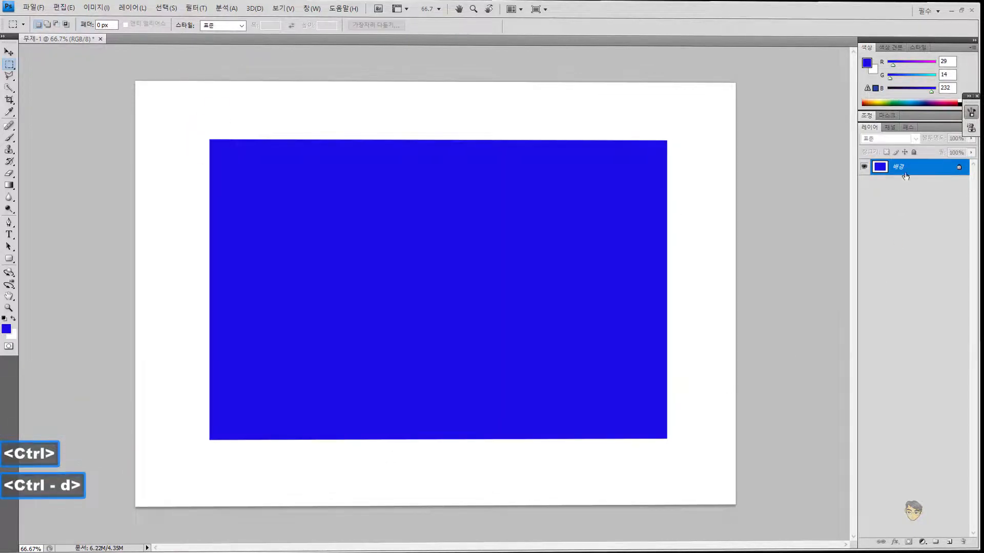
Add a new empty layer with the default settings above the background.
{"action": "key", "text": "ctrl+shift+n"}
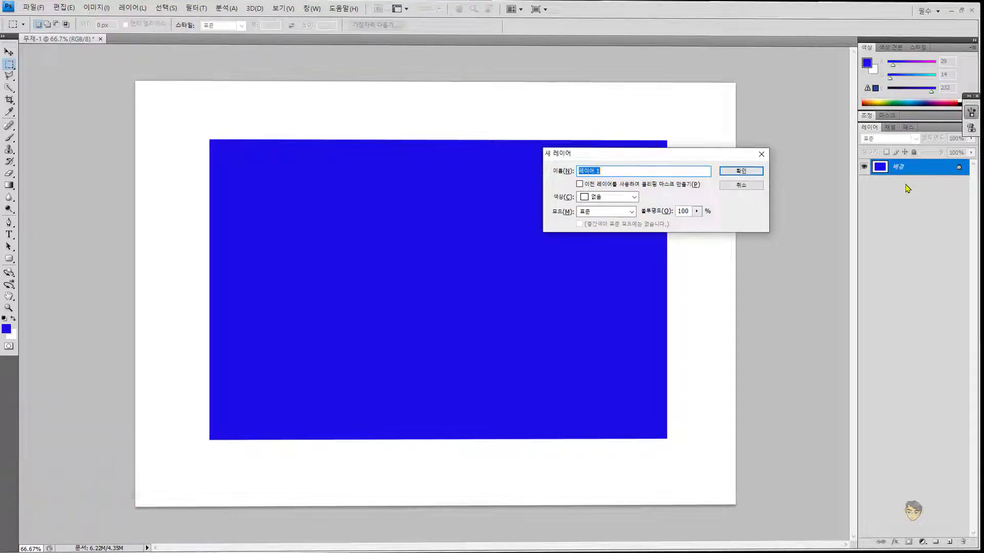
{"action": "key", "text": "Return"}
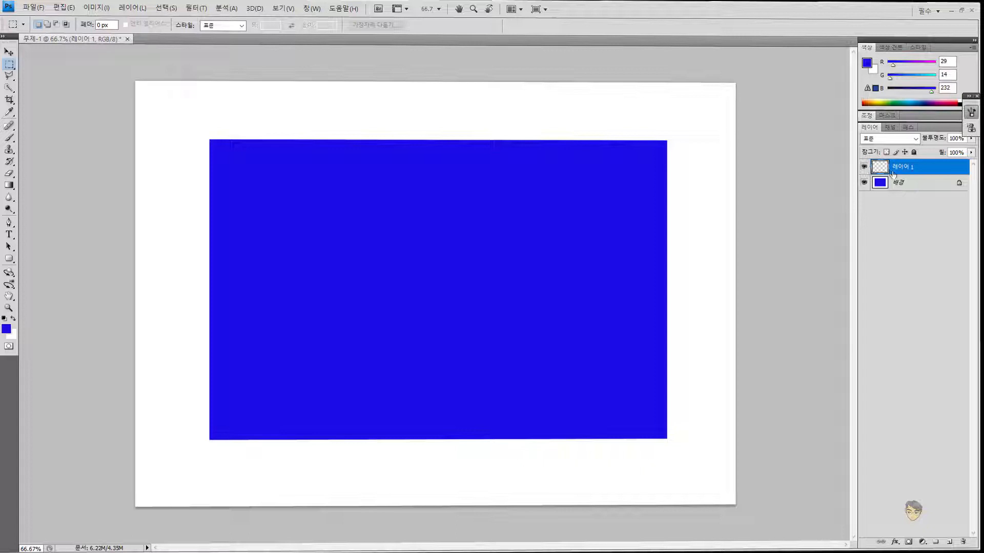
{"action": "key", "text": "ctrl+shift+1"}
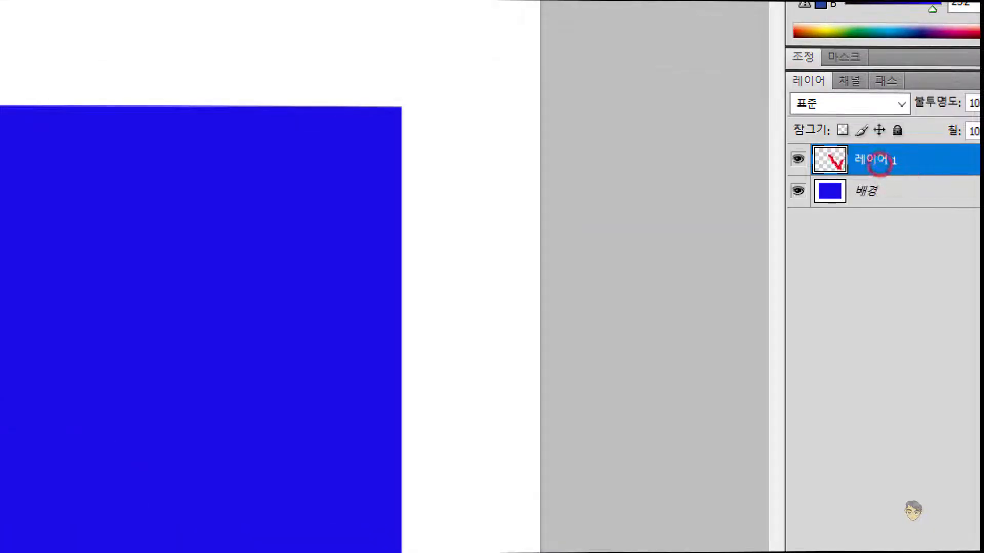
{"action": "key", "text": "Escape"}
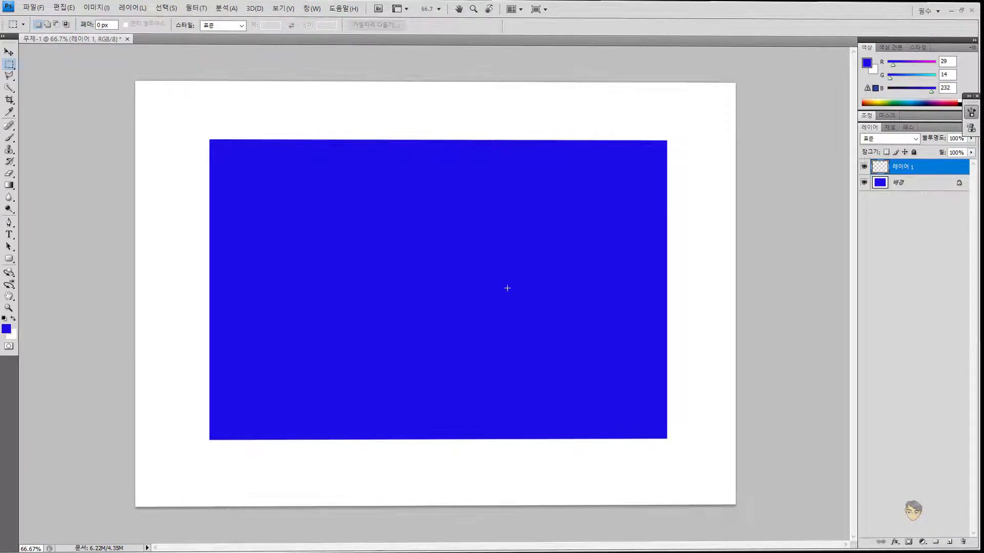
Set the foreground color to red, #e80e37.
{"action": "left_click", "coordinate": [6, 330]}
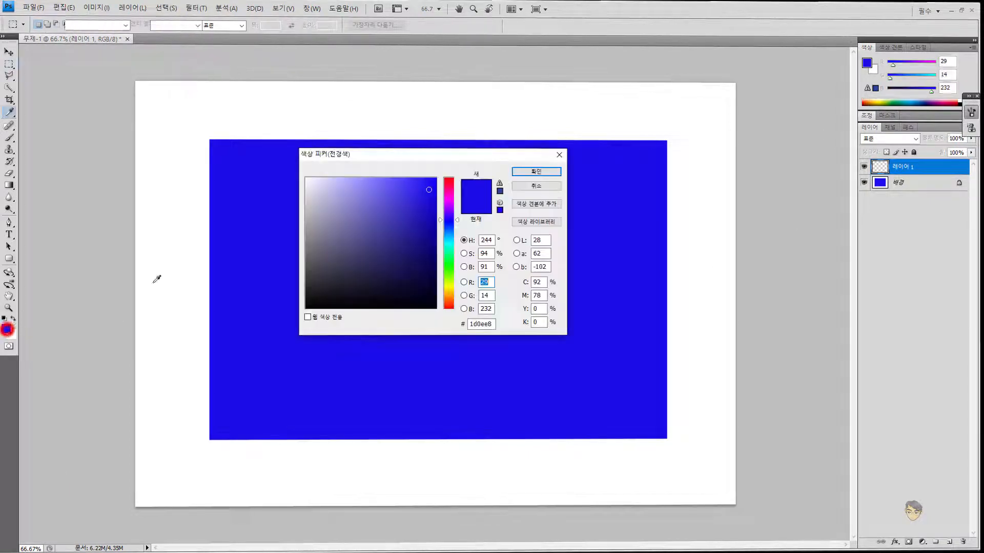
{"action": "left_click", "coordinate": [448, 182]}
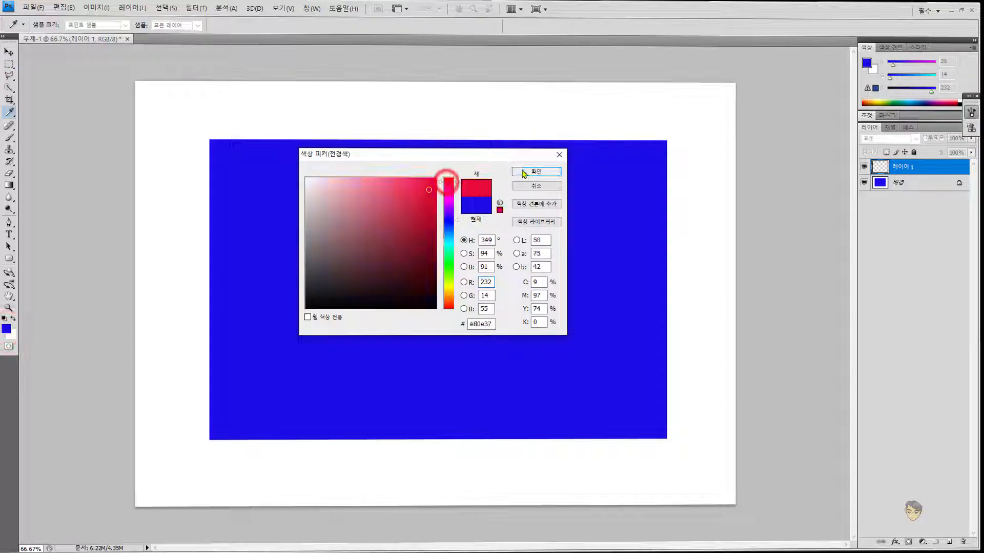
{"action": "left_click", "coordinate": [533, 171]}
Make a circular selection over the left half of the blue rectangle, fill it with the foreground color on the new layer, and deselect it.
{"action": "key", "text": "m"}
{"action": "key", "text": "shift+m"}
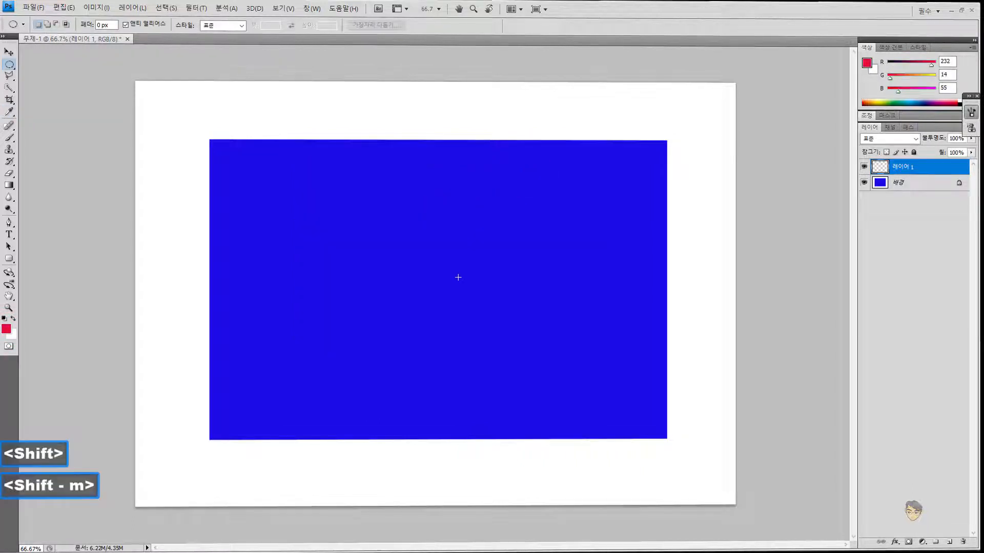
{"action": "left_click_drag", "start_coordinate": [429, 287], "coordinate": [543, 395], "text": "alt+shift"}
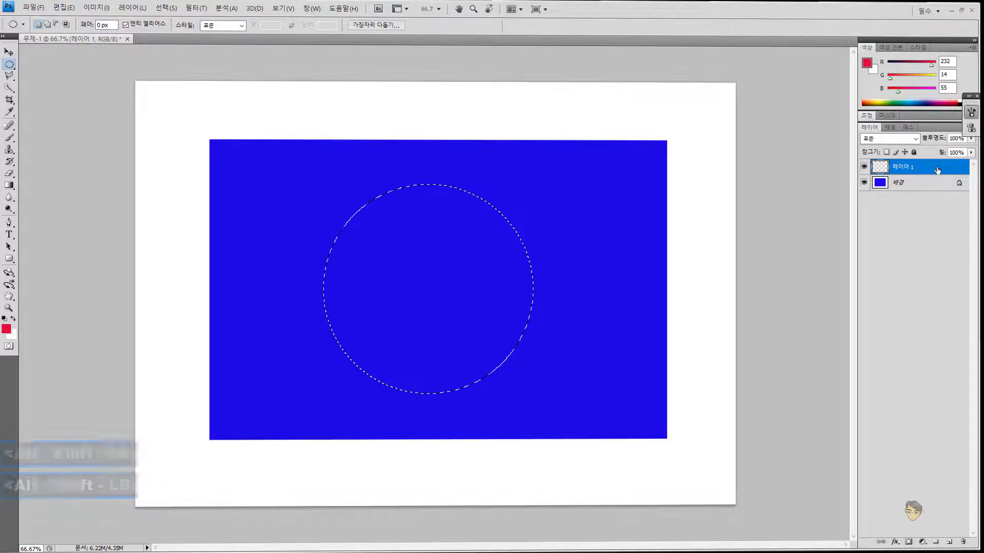
{"action": "left_click_drag", "start_coordinate": [497, 342], "coordinate": [404, 345]}
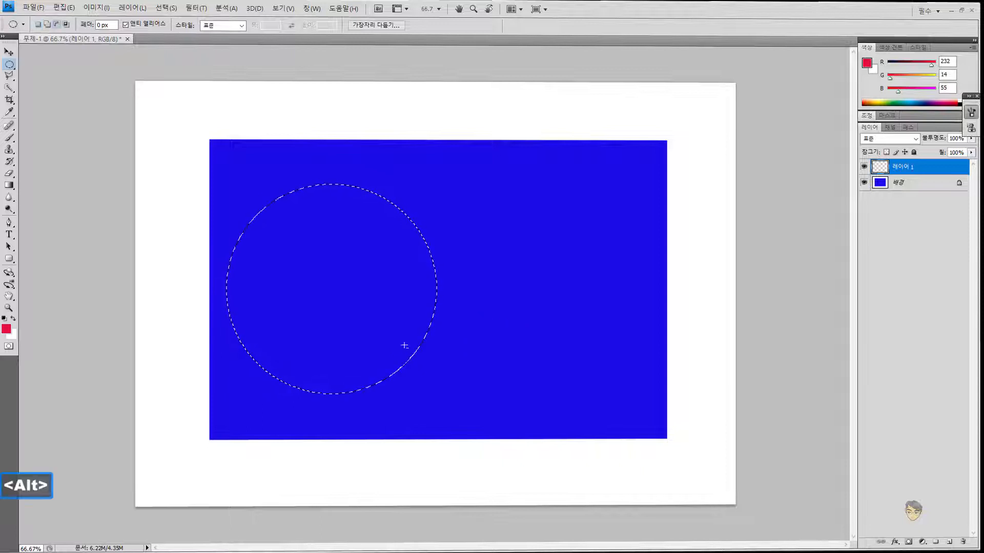
{"action": "key", "text": "alt+Delete"}
{"action": "key", "text": "ctrl+d"}
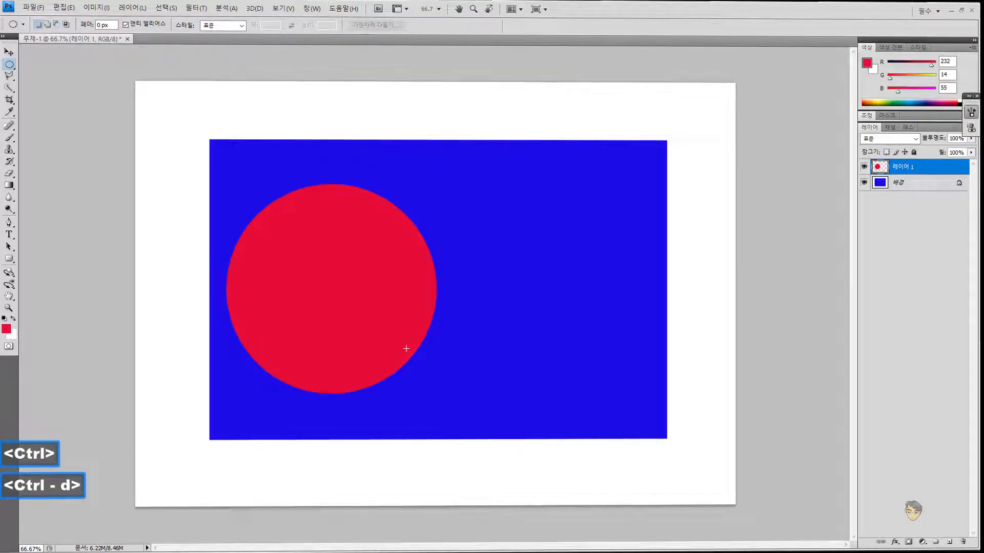
Add another default layer and make a circular selection on it that slightly overlaps the red circle's right edge.
{"action": "key", "text": "ctrl+shift+n"}
{"action": "key", "text": "Return"}
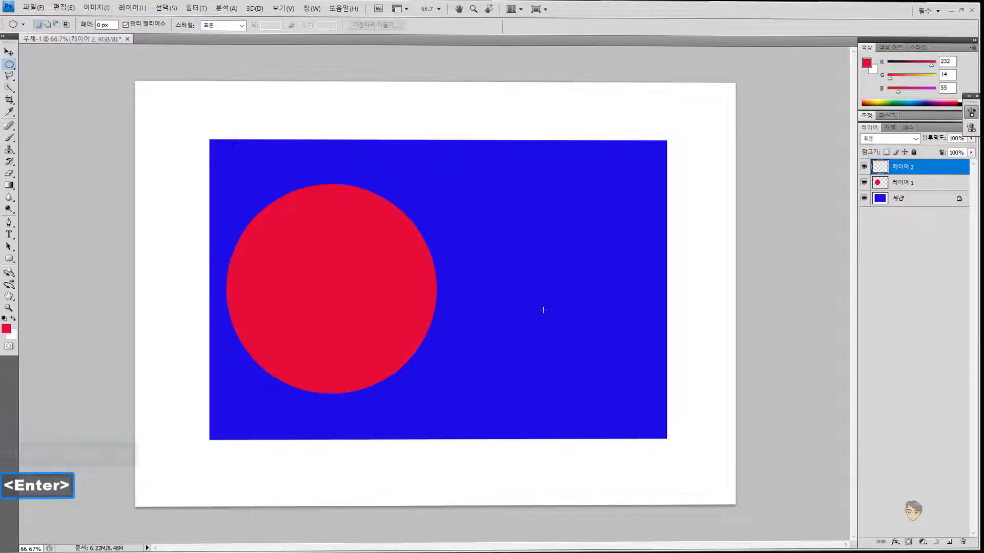
{"action": "left_click_drag", "start_coordinate": [531, 308], "coordinate": [583, 373], "text": "alt+shift"}
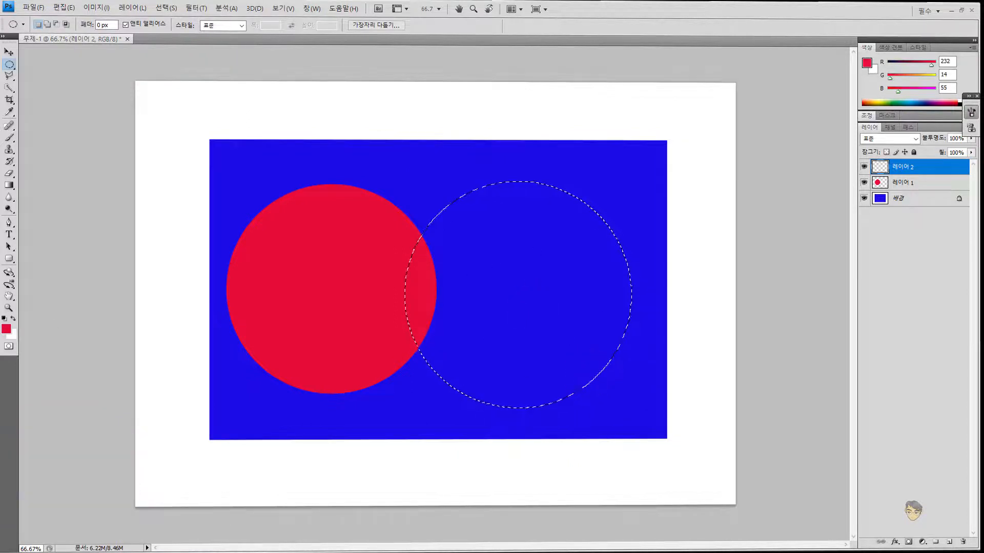
Set the foreground color to green with RGB values 14, 232, 14.
{"action": "left_click", "coordinate": [8, 331]}
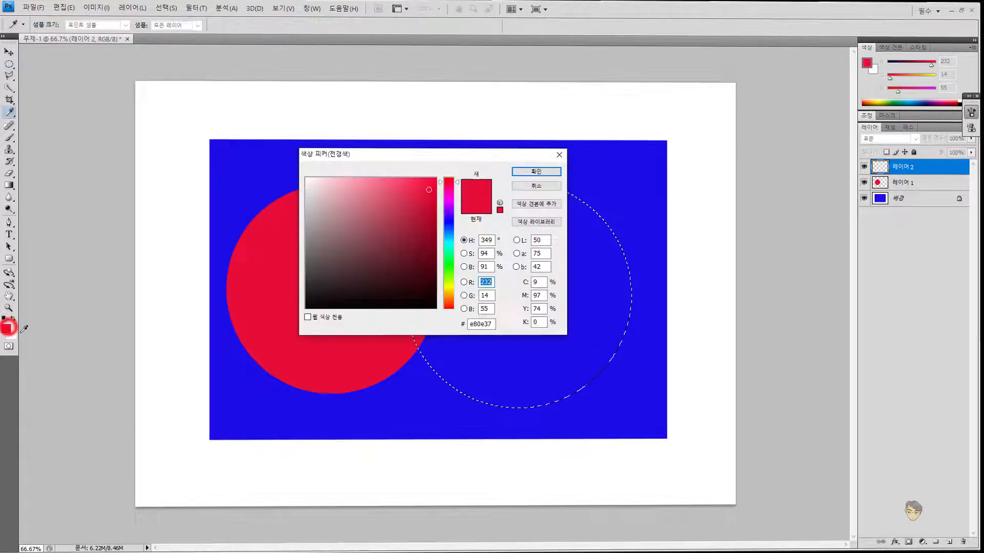
{"action": "left_click", "coordinate": [448, 265]}
{"action": "left_click", "coordinate": [537, 171]}
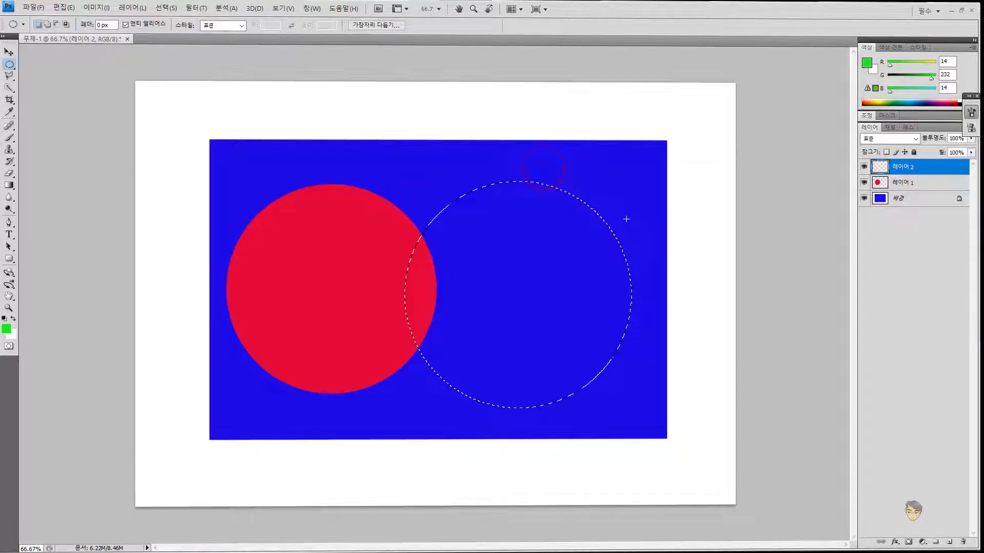
Fill the second circular selection with the green foreground color on its own layer and deselect it.
{"action": "key", "text": "alt+Delete"}
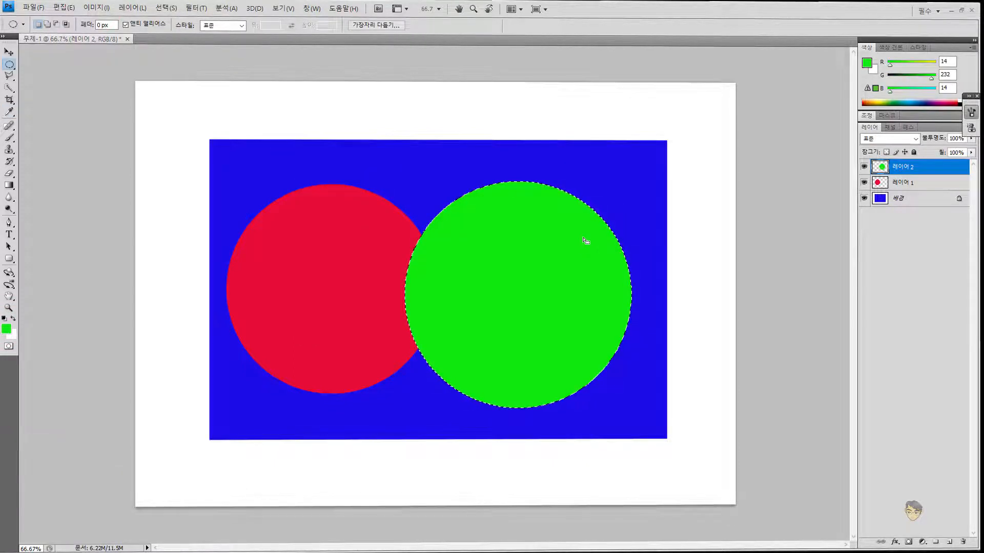
{"action": "key", "text": "ctrl+d"}
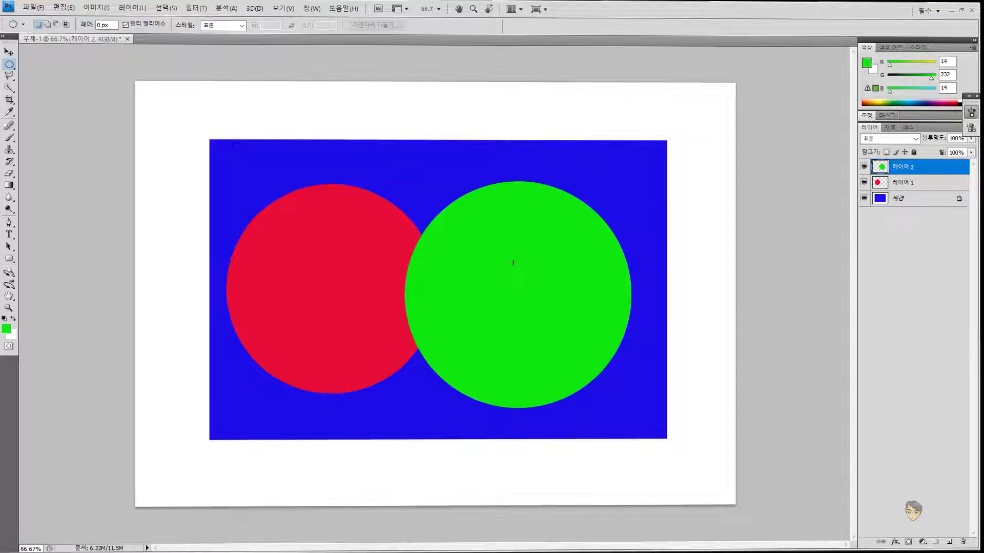
Hide the green circle, red circle and background layers one by one, and make all three visible again.
{"action": "left_click", "coordinate": [865, 168]}
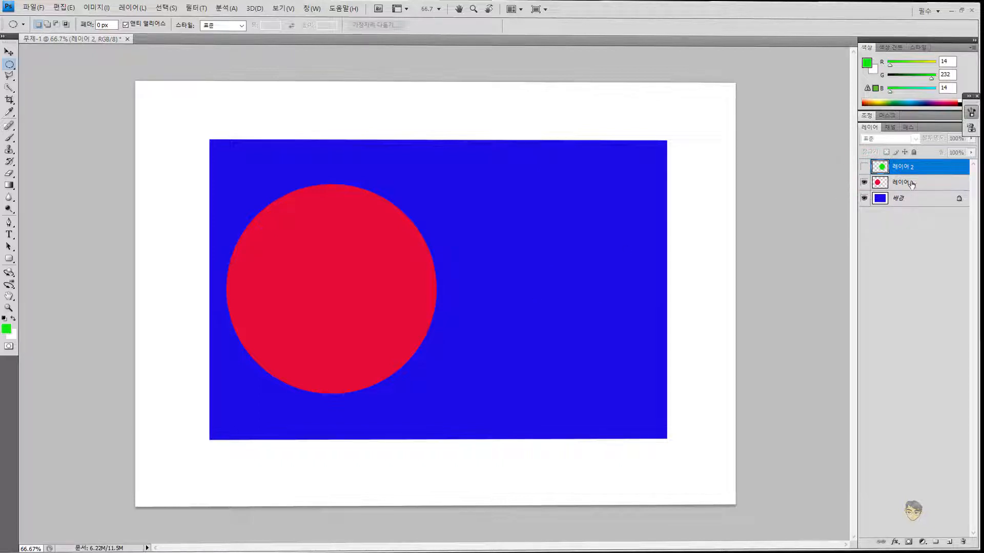
{"action": "left_click", "coordinate": [864, 185]}
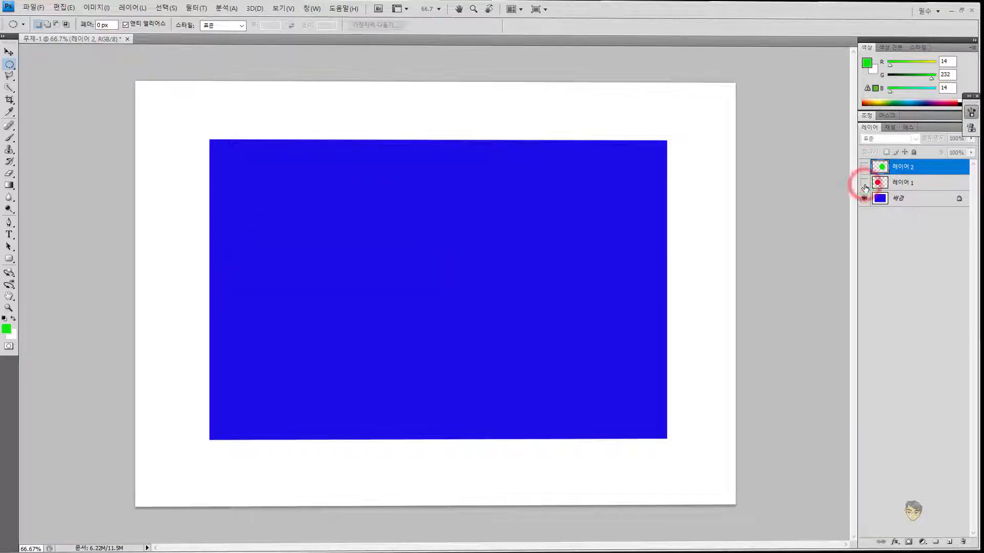
{"action": "left_click", "coordinate": [864, 198]}
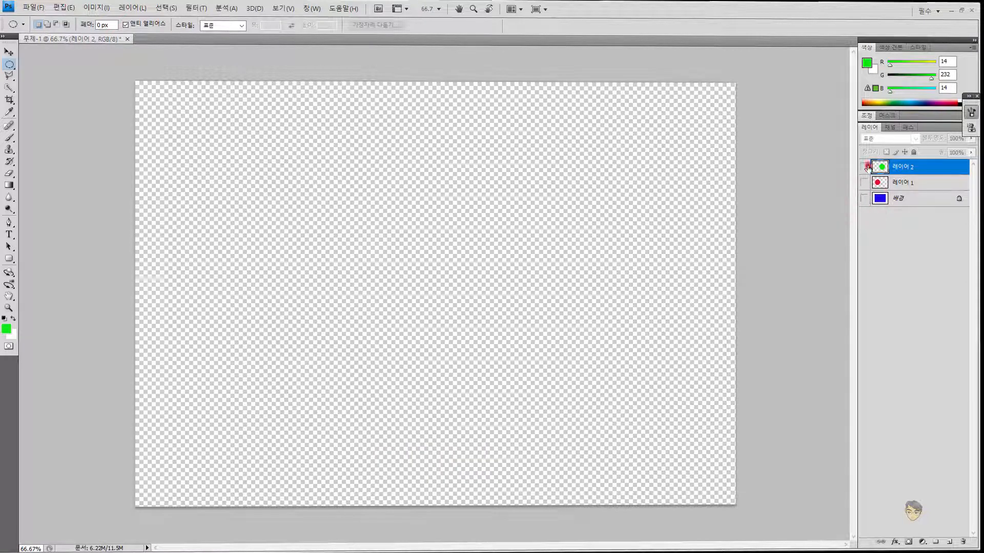
{"action": "left_click", "coordinate": [864, 167]}
{"action": "left_click", "coordinate": [865, 199]}
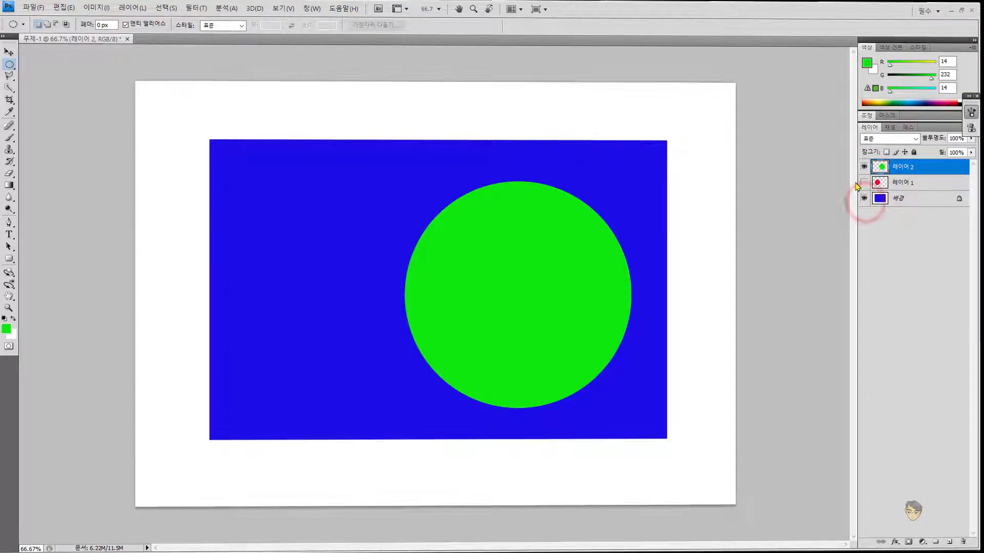
{"action": "left_click", "coordinate": [865, 183]}
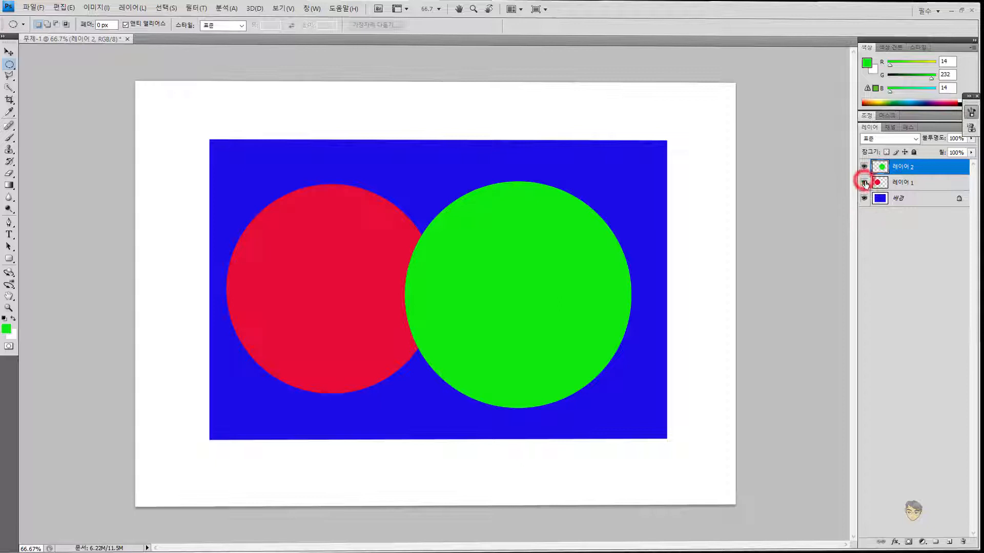
Activate each layer in turn, ending on the green circle's layer, and move the green circle slightly up and to the right.
{"action": "left_click", "coordinate": [913, 183]}
{"action": "left_click", "coordinate": [915, 199]}
{"action": "left_click", "coordinate": [917, 183]}
{"action": "left_click", "coordinate": [913, 168]}
{"action": "mouse_move", "coordinate": [533, 306]}
{"action": "left_mouse_down", "text": "ctrl"}
{"action": "mouse_move", "coordinate": [440, 289]}
{"action": "mouse_move", "coordinate": [477, 190]}
{"action": "mouse_move", "coordinate": [579, 371]}
{"action": "mouse_move", "coordinate": [540, 289]}
{"action": "left_mouse_up", "text": "ctrl"}
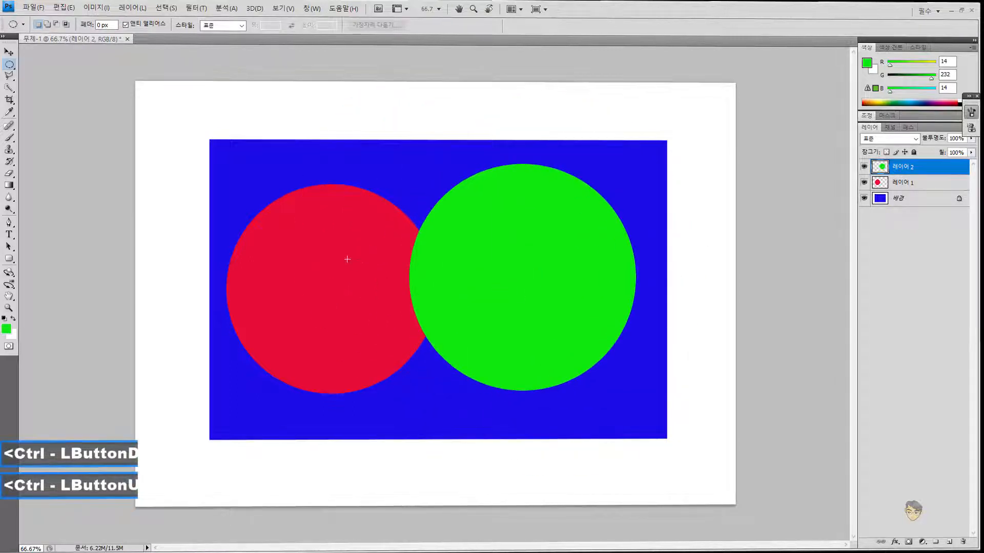
Activate the layer containing the red circle directly from the canvas and move the circle slightly upward.
{"action": "right_click", "coordinate": [332, 258], "text": "ctrl"}
{"action": "left_click", "coordinate": [353, 261]}
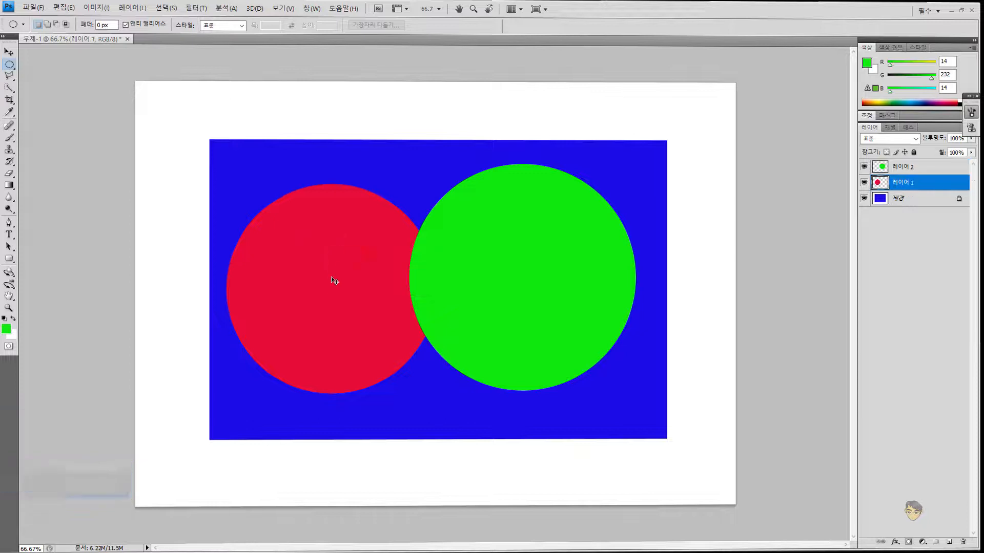
{"action": "mouse_move", "coordinate": [321, 285]}
{"action": "left_mouse_down", "text": "ctrl"}
{"action": "mouse_move", "coordinate": [325, 202]}
{"action": "mouse_move", "coordinate": [428, 270]}
{"action": "mouse_move", "coordinate": [333, 288]}
{"action": "mouse_move", "coordinate": [336, 249]}
{"action": "mouse_move", "coordinate": [324, 269]}
{"action": "left_mouse_up", "text": "ctrl"}
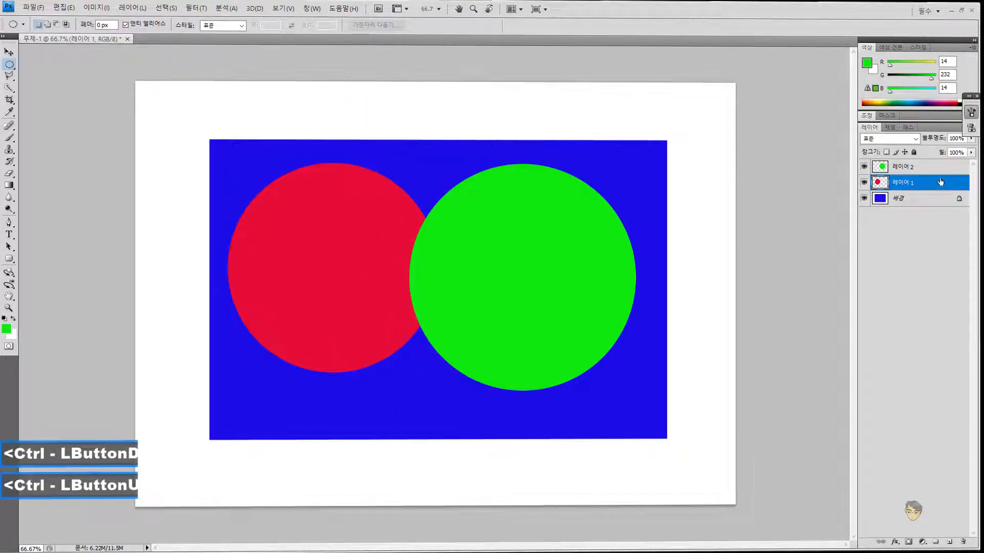
Try the Dissolve (디졸브), Darken (어둡게 하기) and Multiply (곱하기) blend modes on the red circle's layer.
{"action": "left_click", "coordinate": [916, 139]}
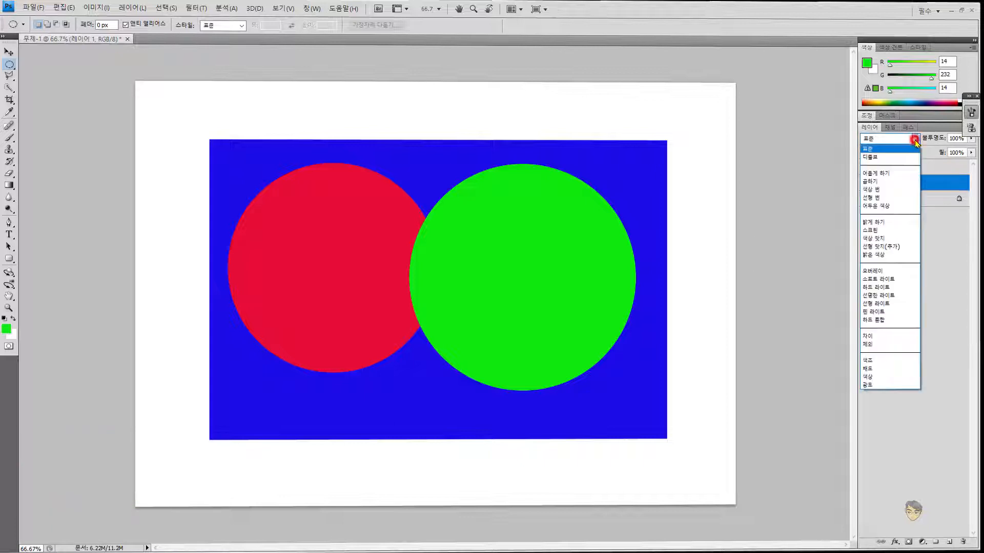
{"action": "left_click", "coordinate": [894, 154]}
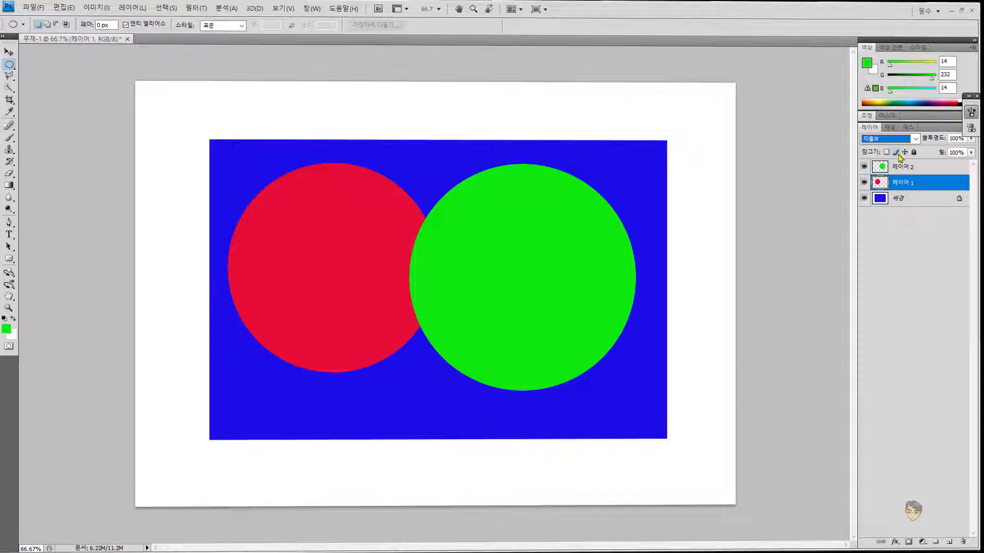
{"action": "key", "text": "shift+minus"}
{"action": "key", "text": "shift+minus"}
{"action": "key", "text": "shift+equal"}
{"action": "key", "text": "shift+equal"}
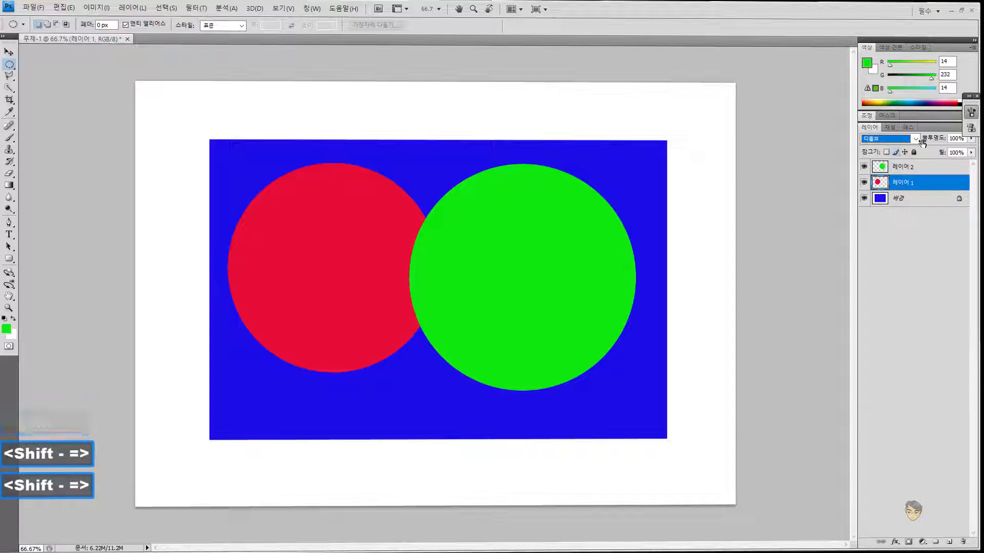
{"action": "left_click", "coordinate": [915, 139]}
{"action": "left_click", "coordinate": [879, 175]}
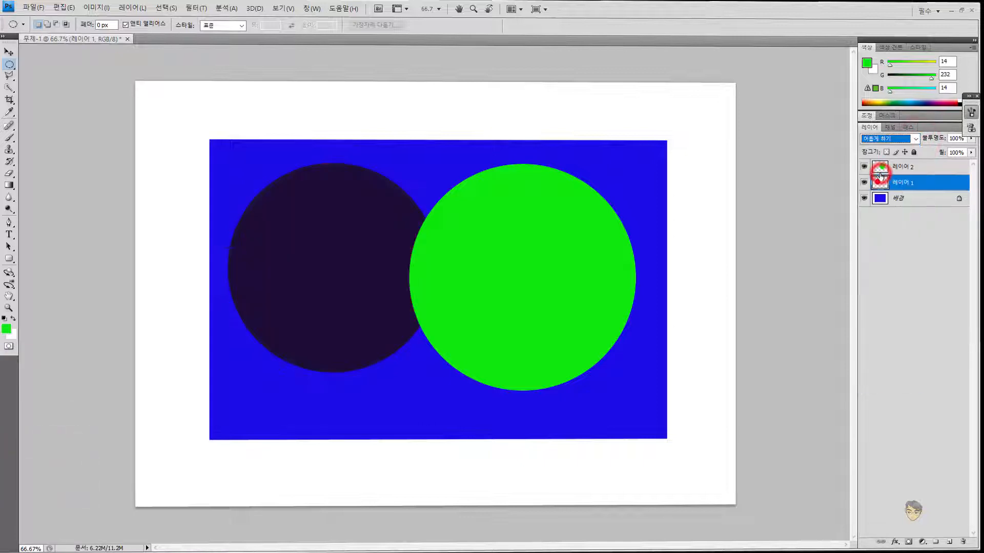
{"action": "left_click", "coordinate": [897, 139]}
{"action": "left_click", "coordinate": [894, 180]}
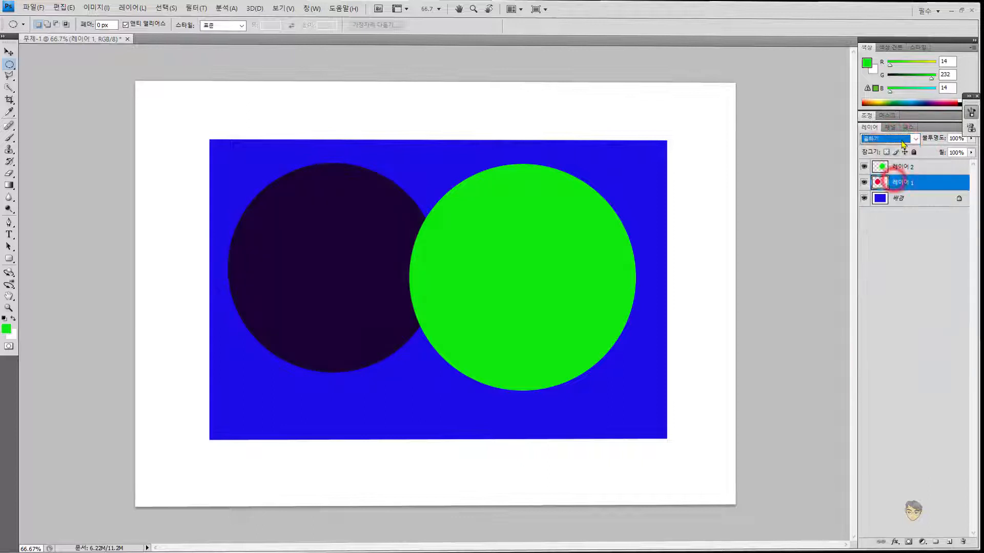
Set the red circle layer's blend mode to Lighten (밝게 하기) and rename the layer ewrfasdfsad.
{"action": "left_click", "coordinate": [903, 139]}
{"action": "left_click", "coordinate": [897, 222]}
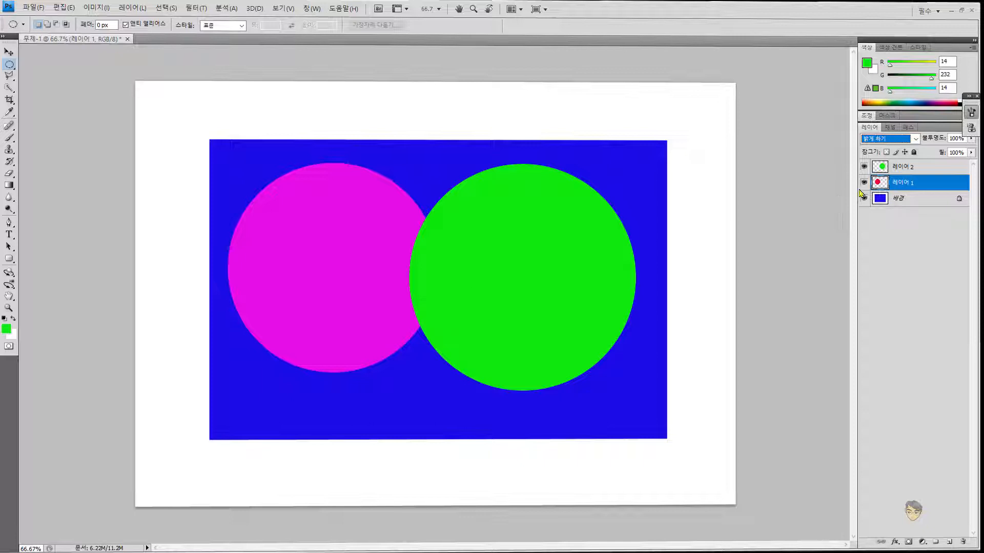
{"action": "double_click", "coordinate": [903, 183]}
{"action": "type", "text": "ewrfasdf"}
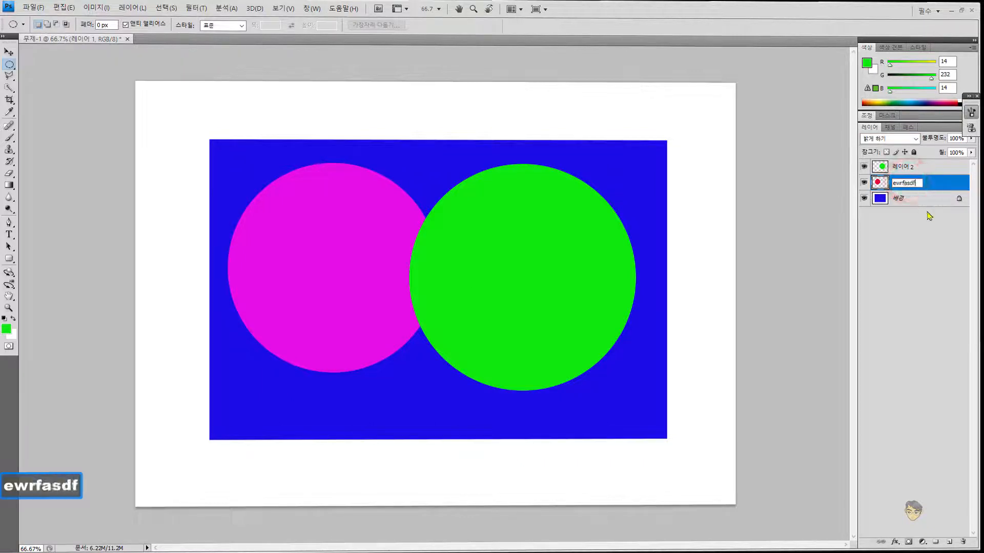
{"action": "type", "text": "sad"}
{"action": "key", "text": "Return"}
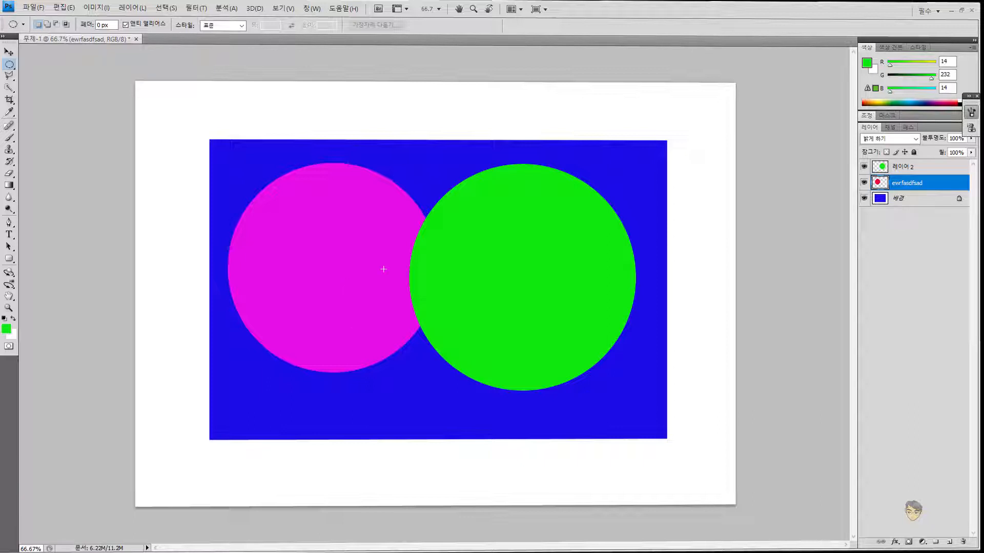
Quit Photoshop, switch back to AutoCAD and call up the layer properties manager with the LA command.
{"action": "key", "text": "ctrl+q"}
{"action": "left_click", "coordinate": [503, 212]}
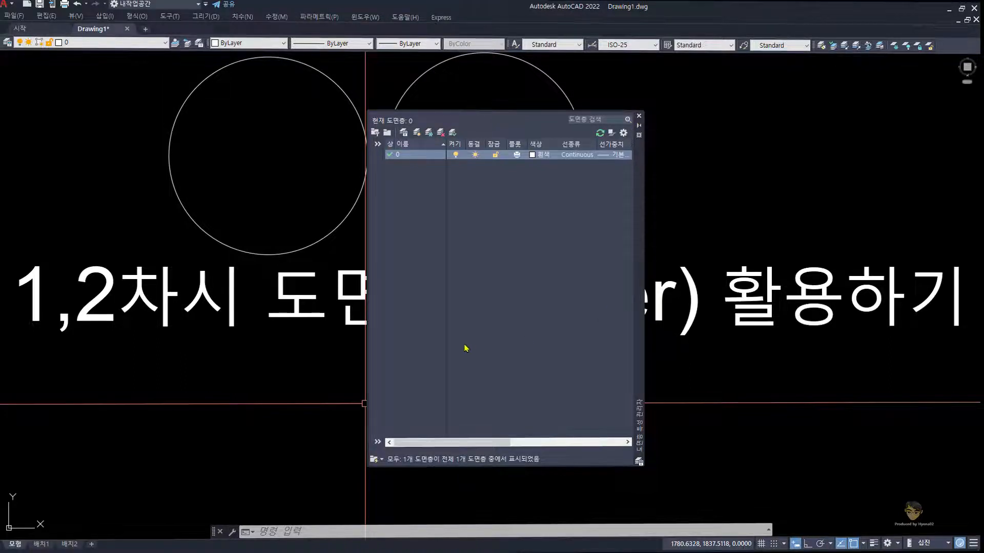
{"action": "type", "text": "la"}
{"action": "key", "text": "space"}
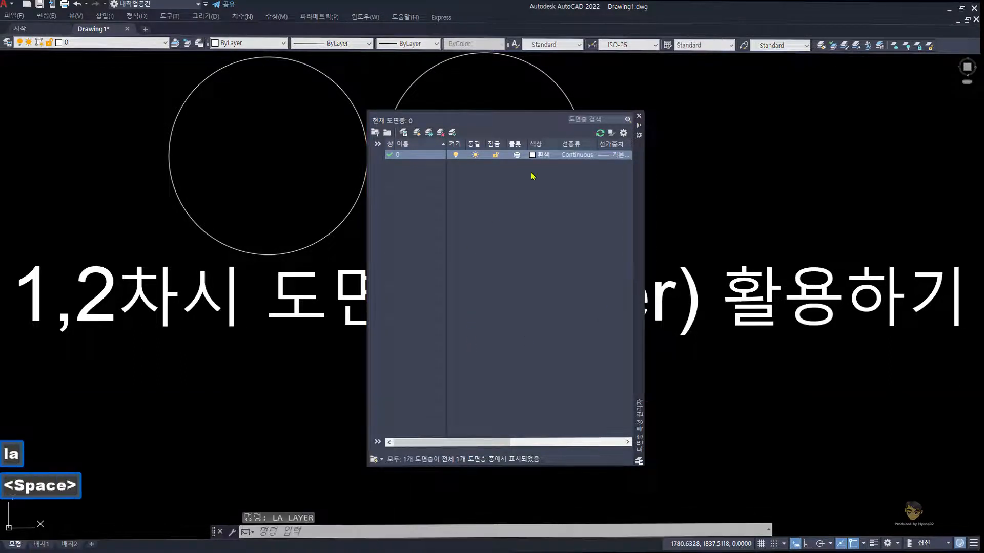
{"action": "key", "text": "Escape"}
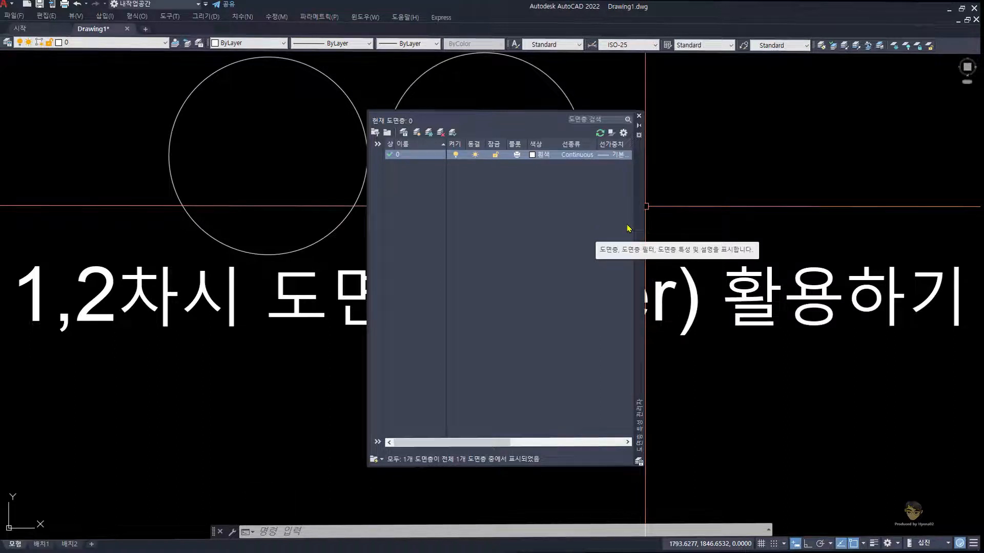
Examine the window options of the layer properties manager palette and dismiss them without choosing any.
{"action": "left_click", "coordinate": [639, 136]}
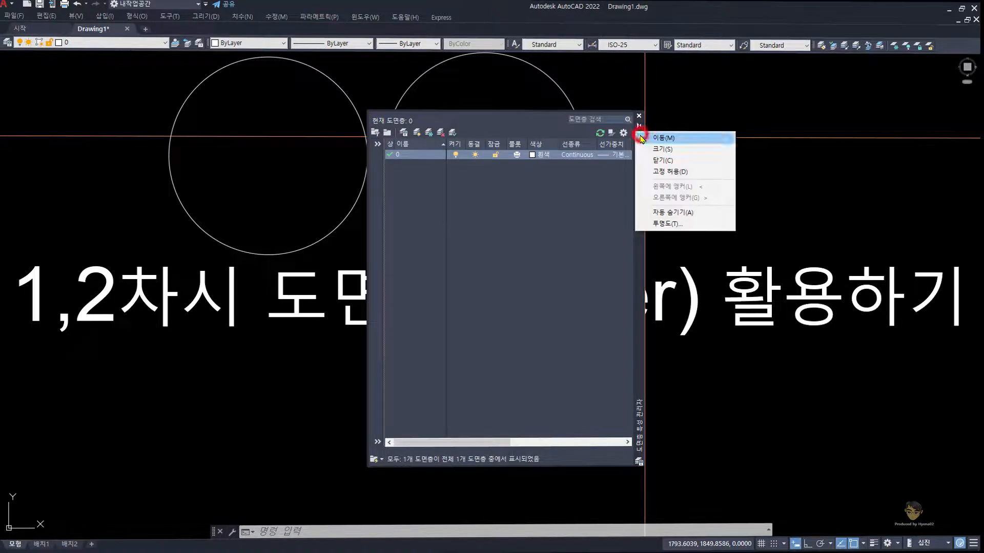
{"action": "left_click", "coordinate": [635, 261]}
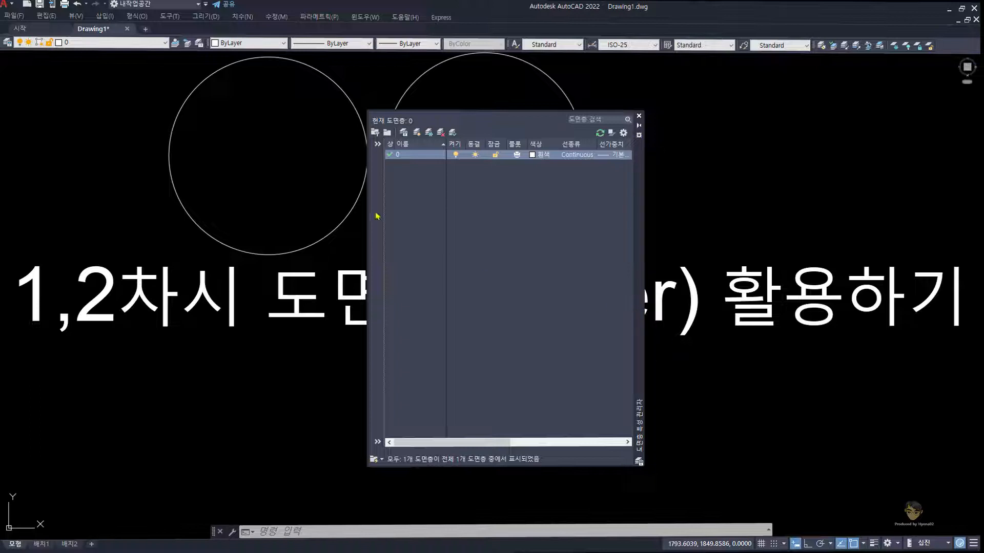
{"action": "right_click", "coordinate": [639, 214]}
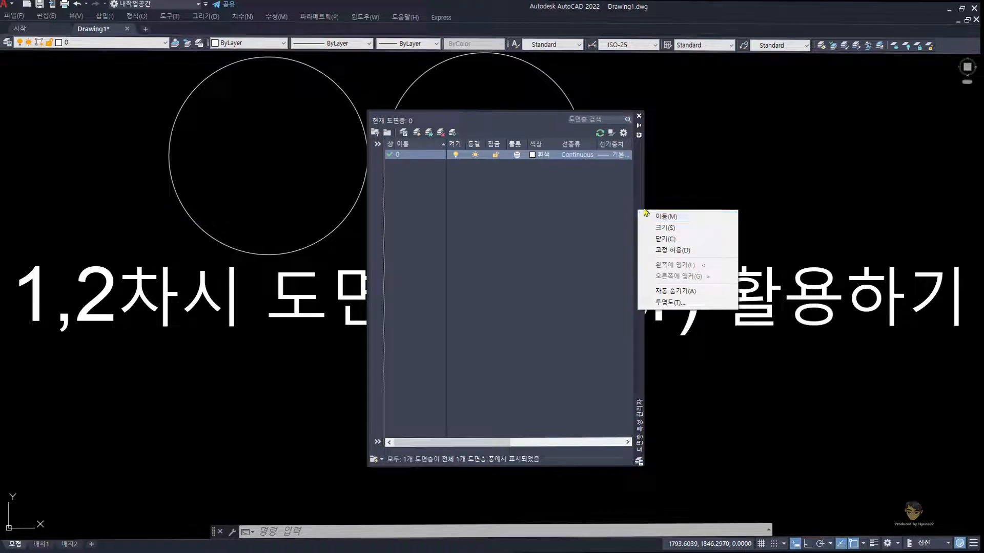
{"action": "key", "text": "Escape"}
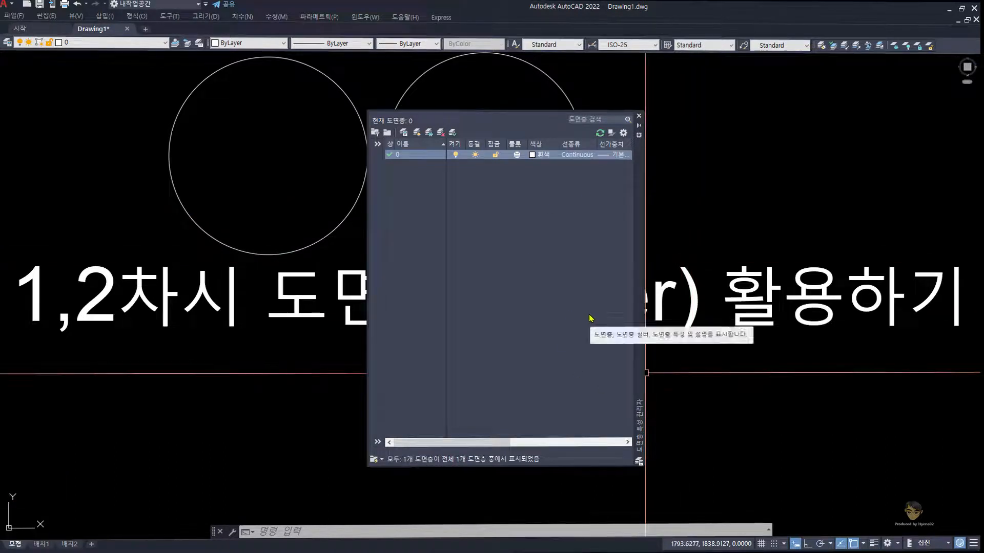
Show the docked Properties palette and hide it again, twice, to see how a docked palette behaves.
{"action": "key", "text": "ctrl+1"}
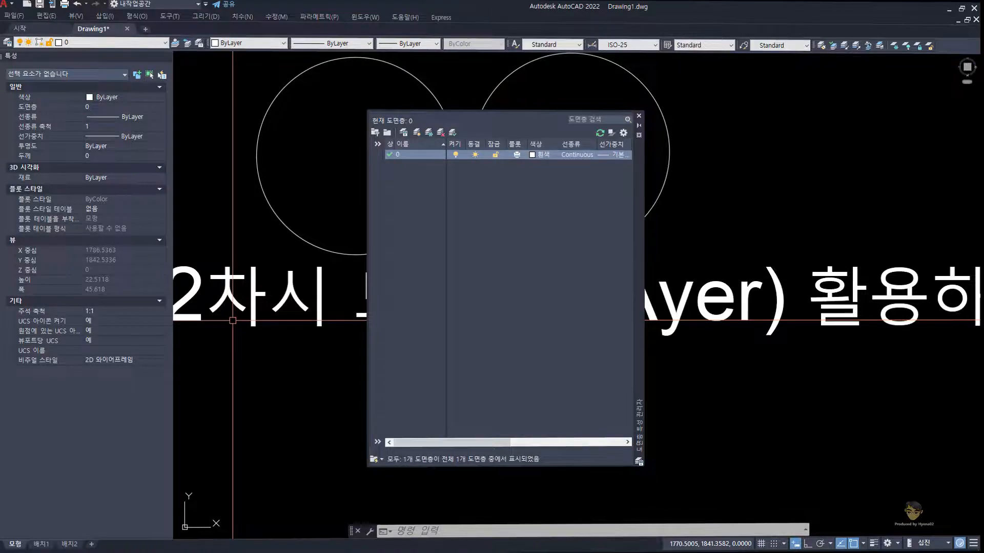
{"action": "key", "text": "ctrl+1"}
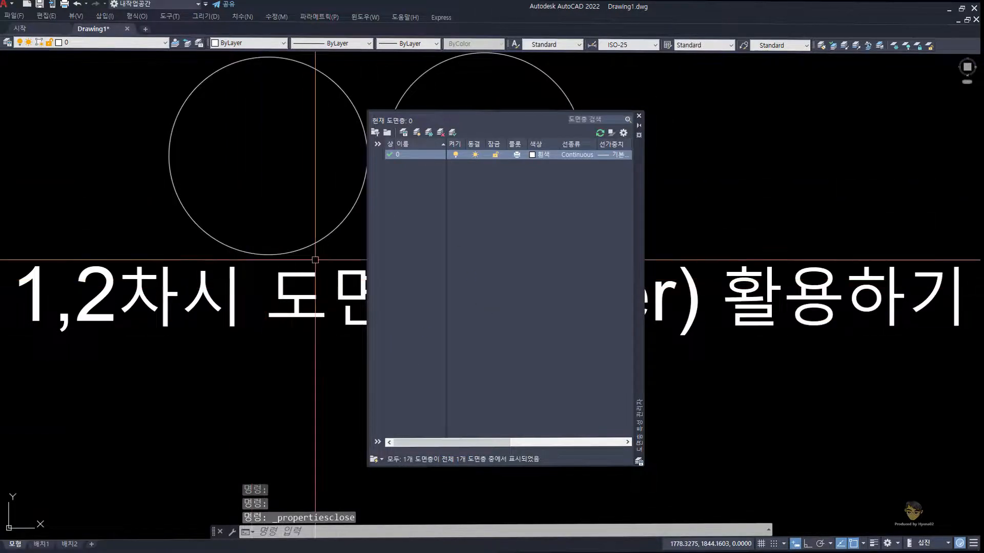
{"action": "key", "text": "ctrl+1"}
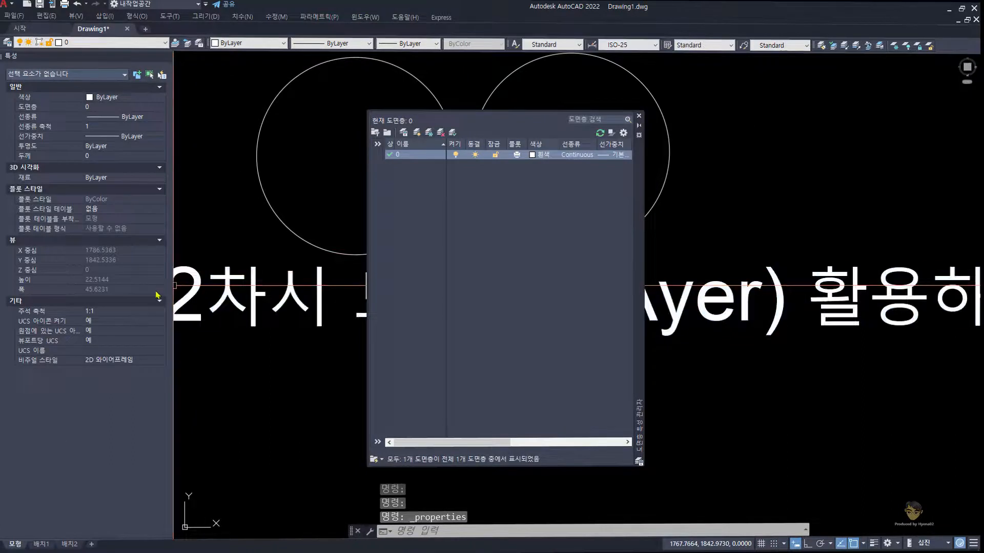
{"action": "key", "text": "ctrl+1"}
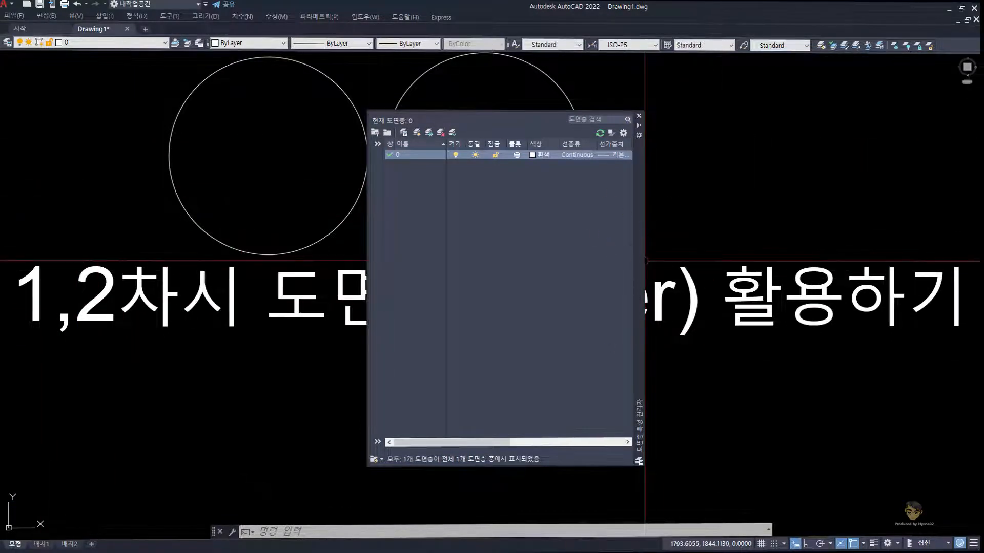
Turn on Allow Docking (고정 허용) and Auto-hide (자동 숨기기) for the layer properties manager palette.
{"action": "right_click", "coordinate": [638, 203]}
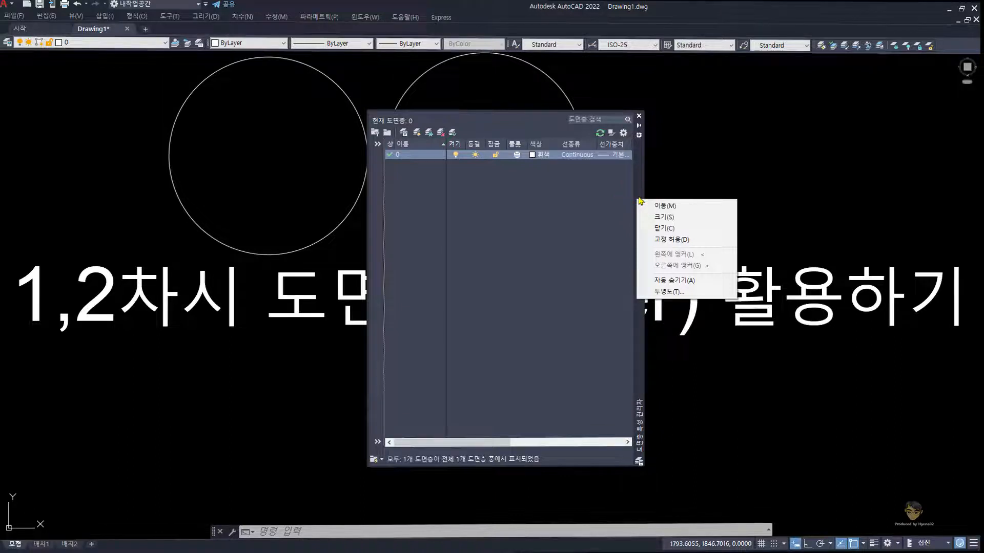
{"action": "left_click", "coordinate": [661, 241]}
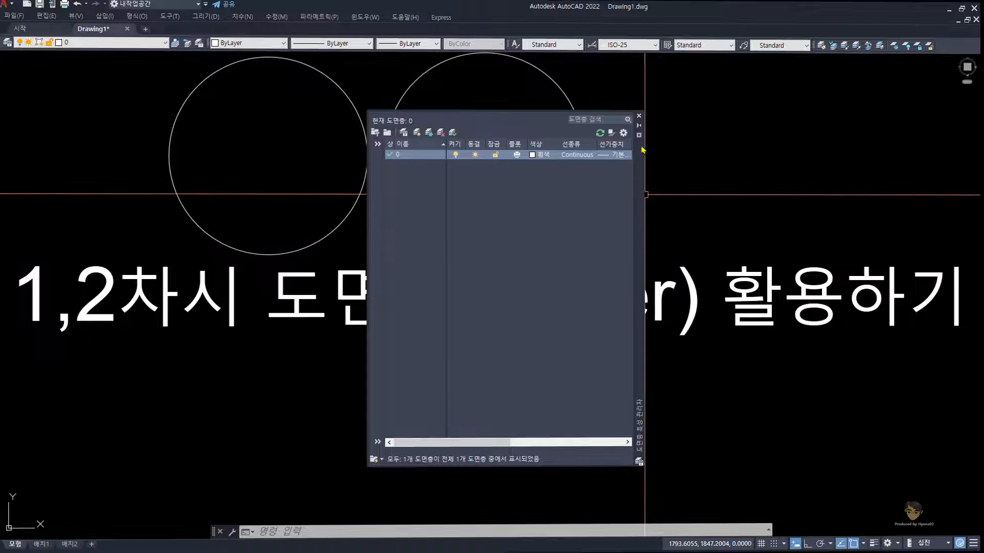
{"action": "right_click", "coordinate": [640, 179]}
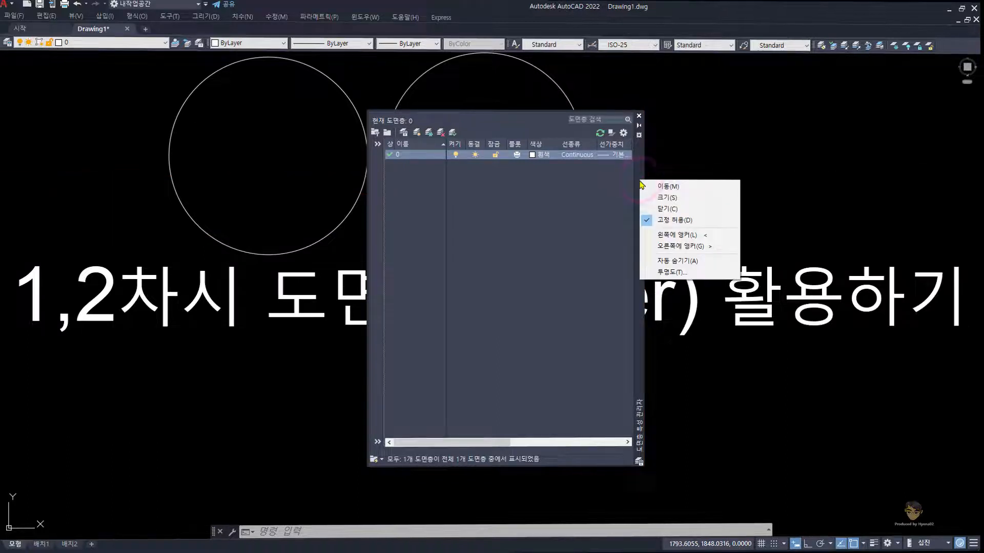
{"action": "left_click", "coordinate": [649, 261]}
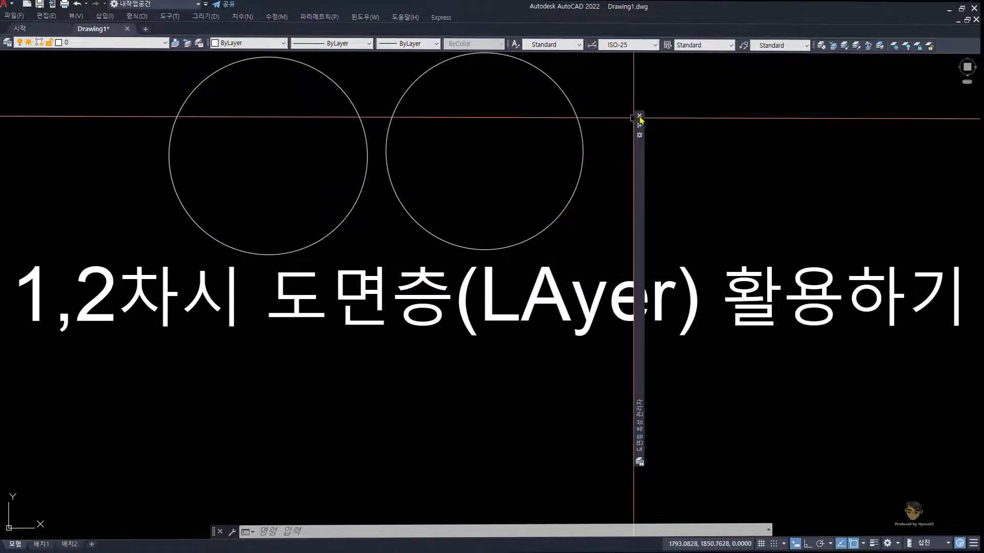
Anchor the layer properties manager palette on the right (오른쪽에 앵커), expand it once from its collapsed bar and let it retract.
{"action": "mouse_move", "coordinate": [636, 193]}
{"action": "left_click_drag", "start_coordinate": [434, 184], "coordinate": [619, 192]}
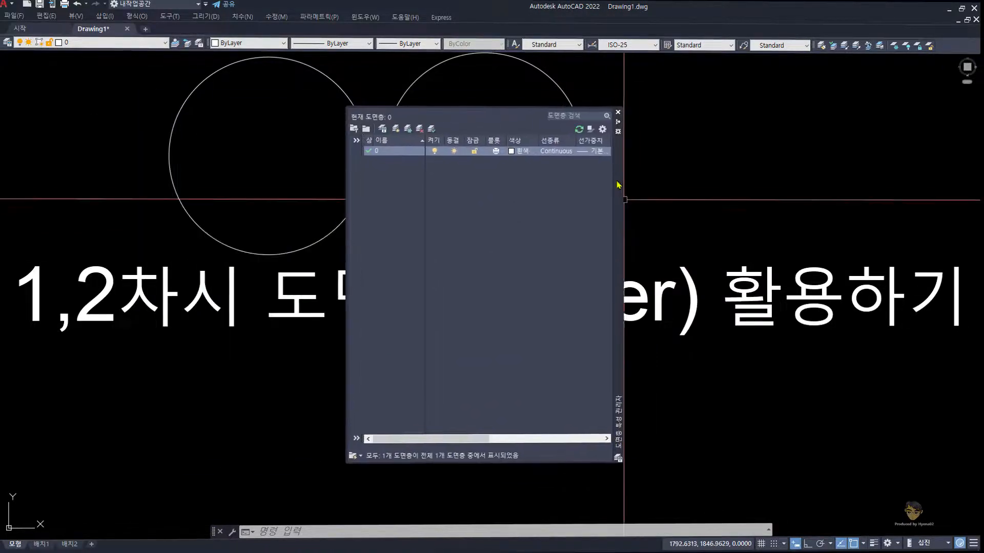
{"action": "right_click", "coordinate": [619, 211]}
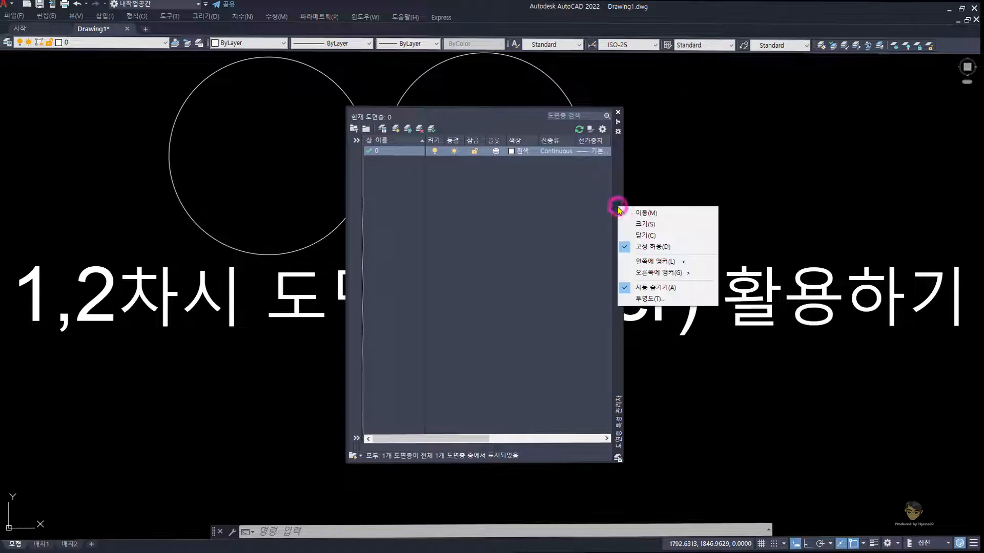
{"action": "left_click", "coordinate": [649, 274]}
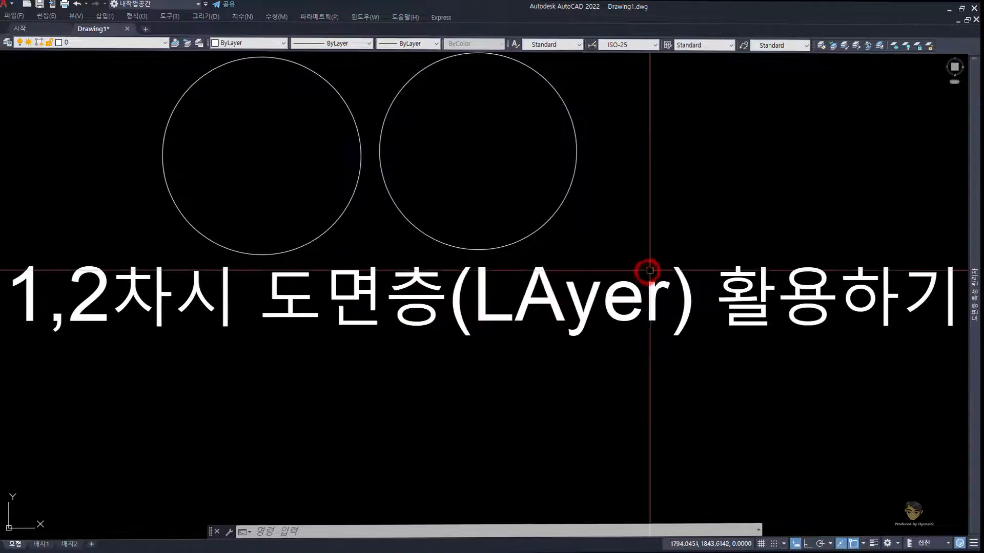
{"action": "mouse_move", "coordinate": [972, 293]}
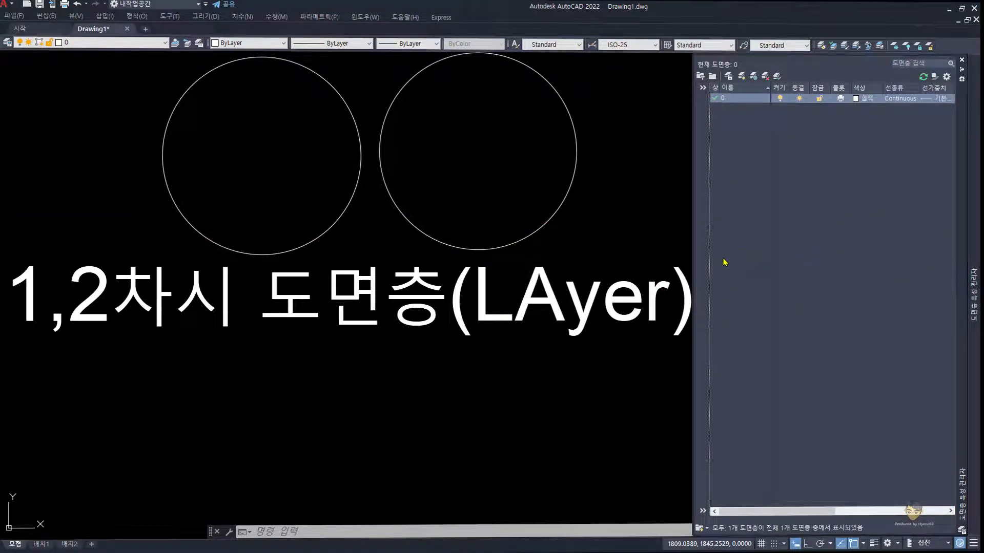
{"action": "left_click", "coordinate": [422, 384]}
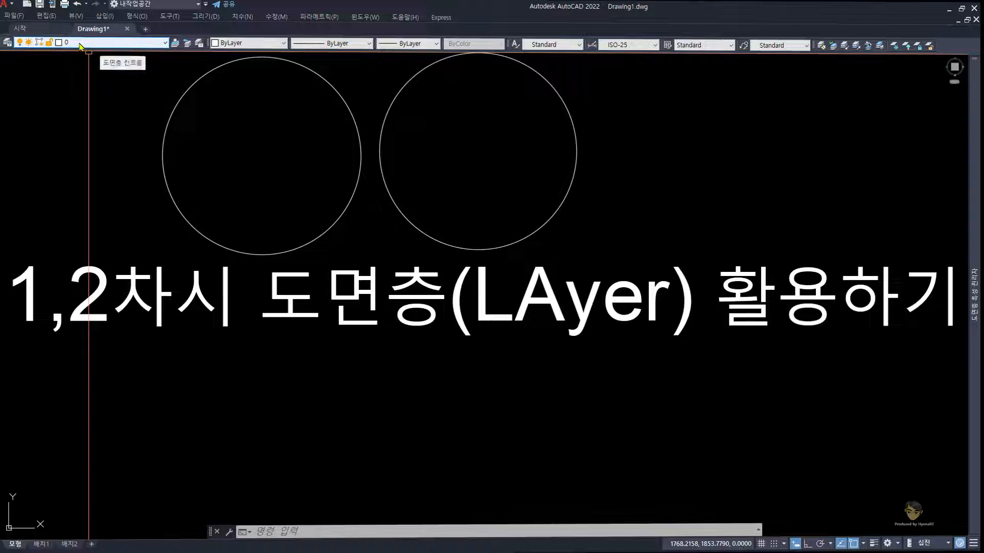
Examine the list of available toolbars and the object color and linetype lists, leaving all of them without a change.
{"action": "right_click", "coordinate": [176, 43]}
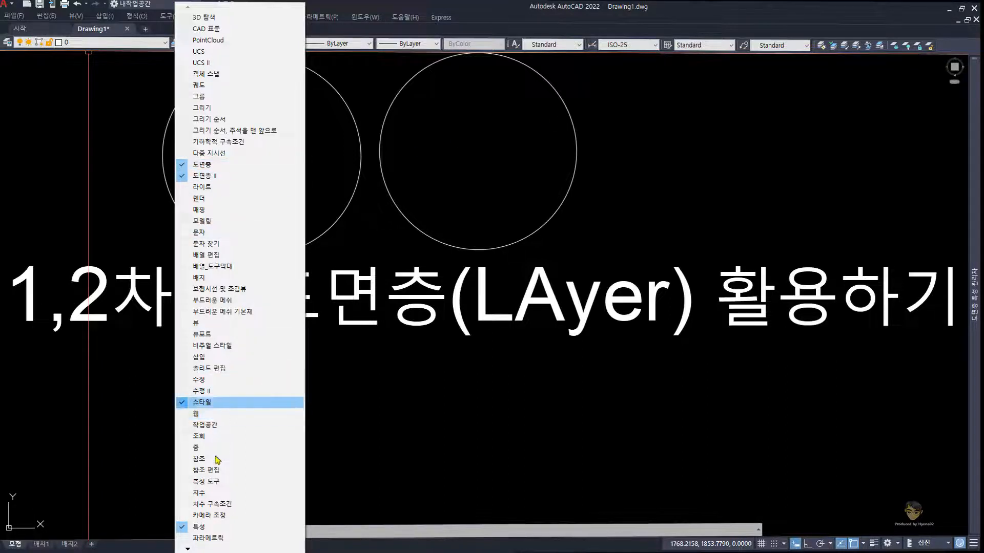
{"action": "left_click", "coordinate": [382, 235]}
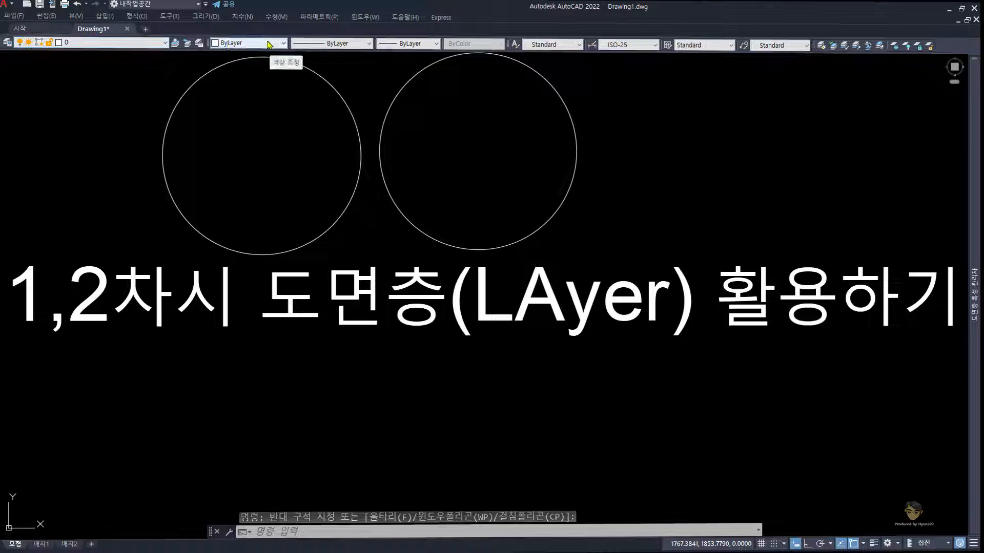
{"action": "left_click", "coordinate": [266, 44]}
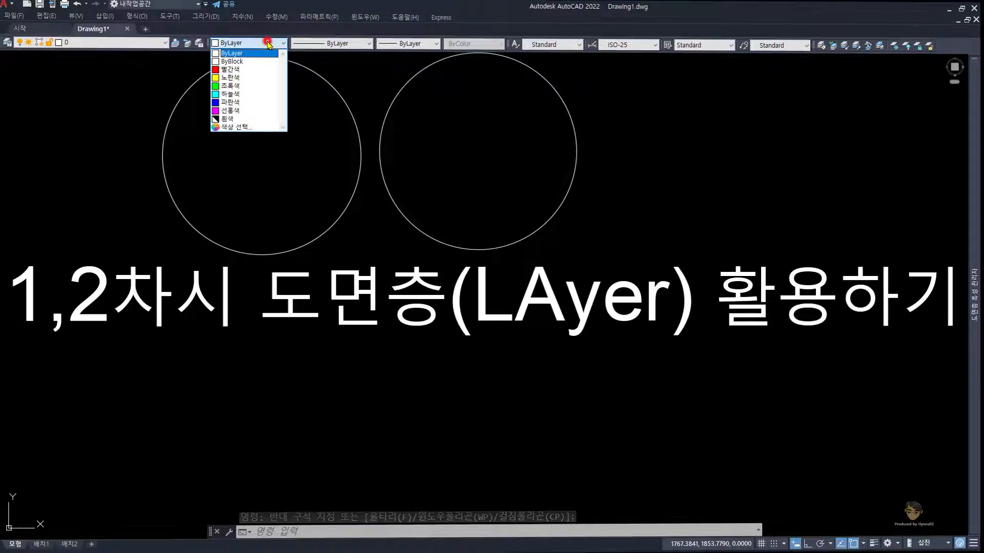
{"action": "left_click", "coordinate": [318, 43]}
{"action": "left_click", "coordinate": [319, 43]}
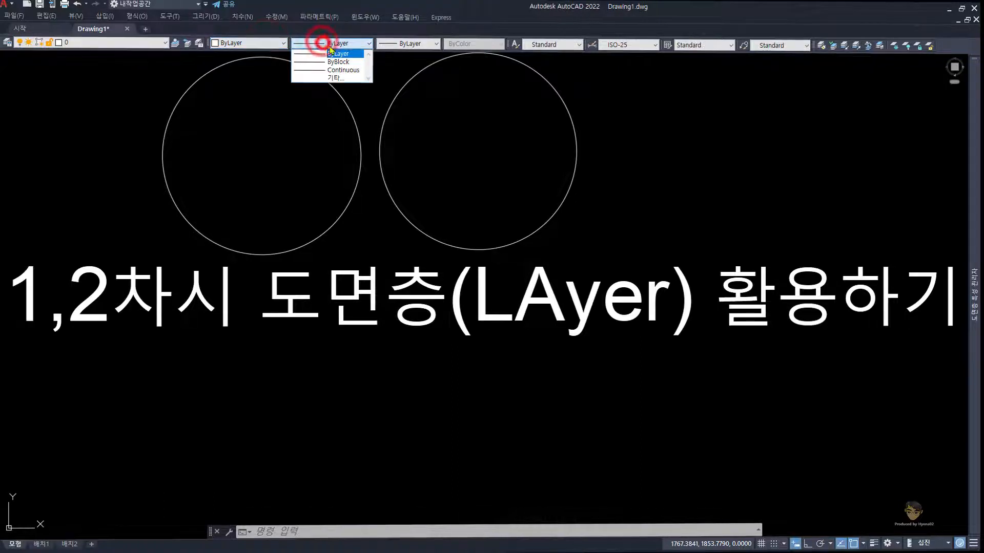
{"action": "left_click", "coordinate": [347, 79]}
{"action": "key", "text": "Escape"}
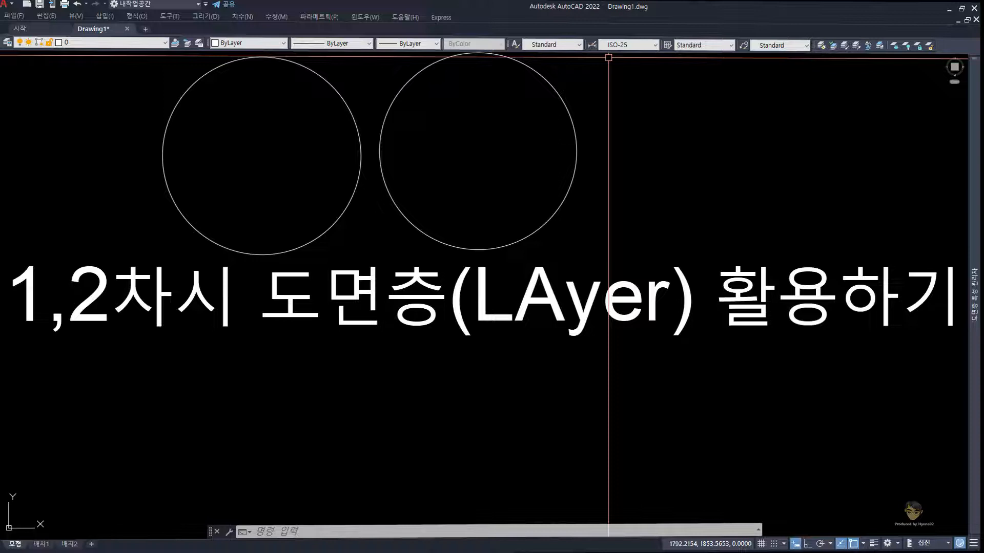
{"action": "mouse_move", "coordinate": [976, 279]}
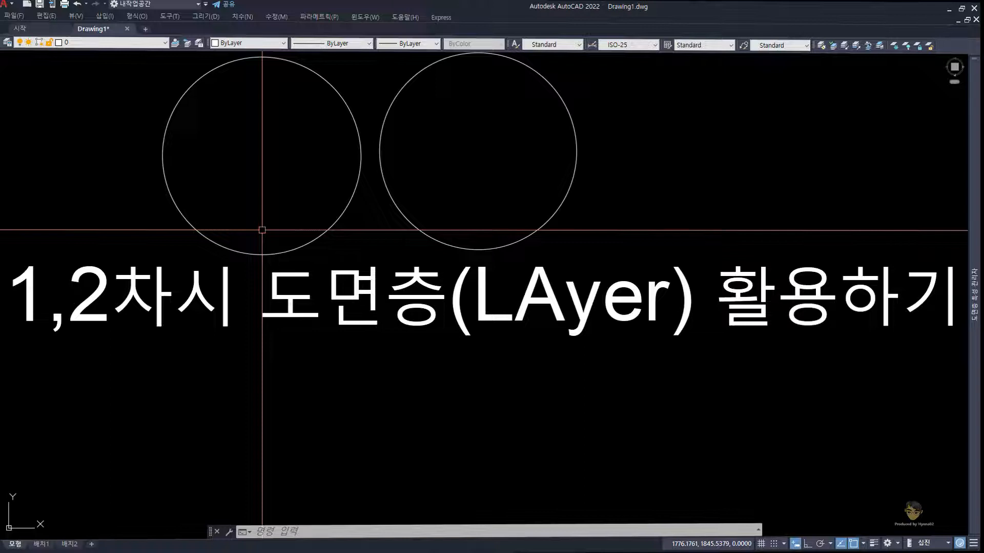
Minimize AutoCAD and look at the DXF digital map files on the desktop.
{"action": "left_click", "coordinate": [949, 9]}
{"action": "left_click", "coordinate": [409, 176]}
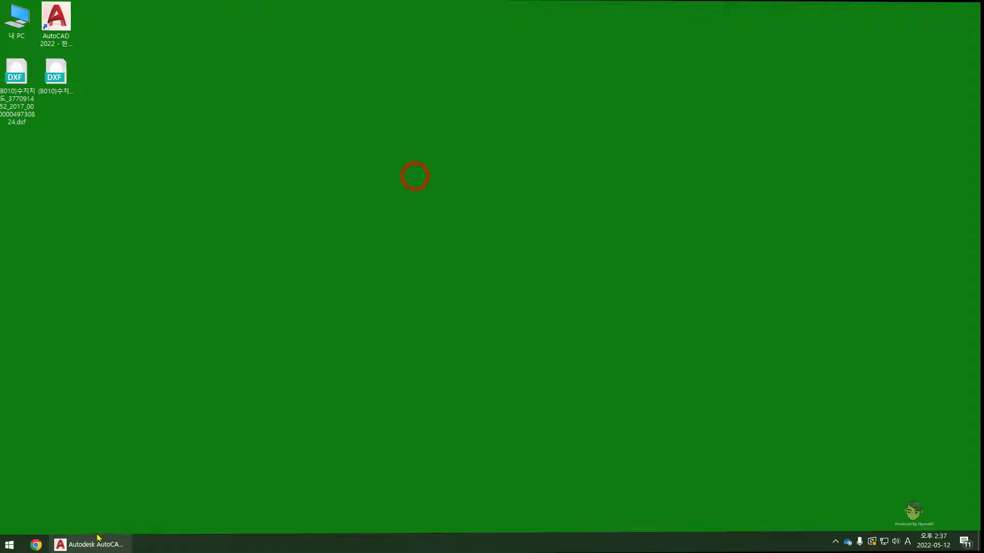
{"action": "left_click", "coordinate": [23, 88]}
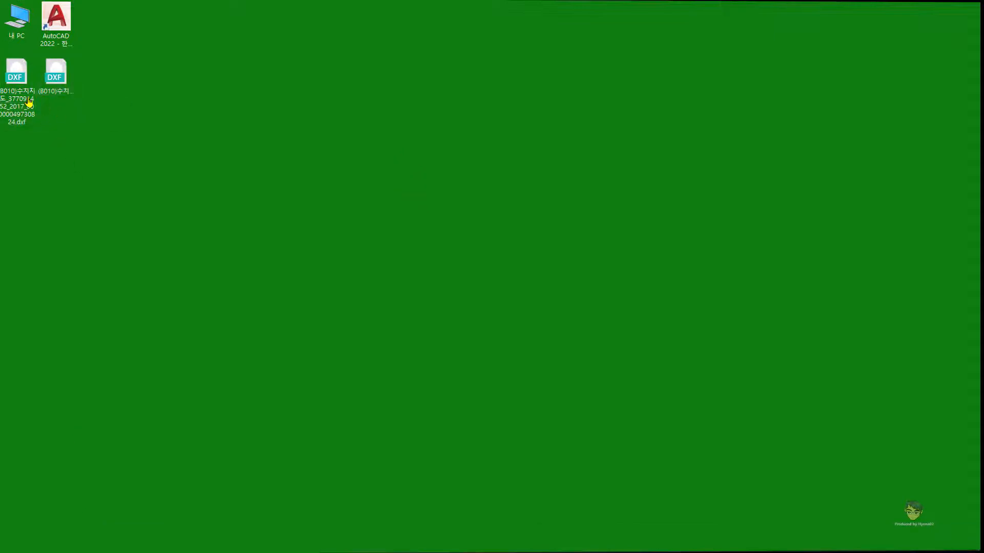
{"action": "mouse_move", "coordinate": [45, 551]}
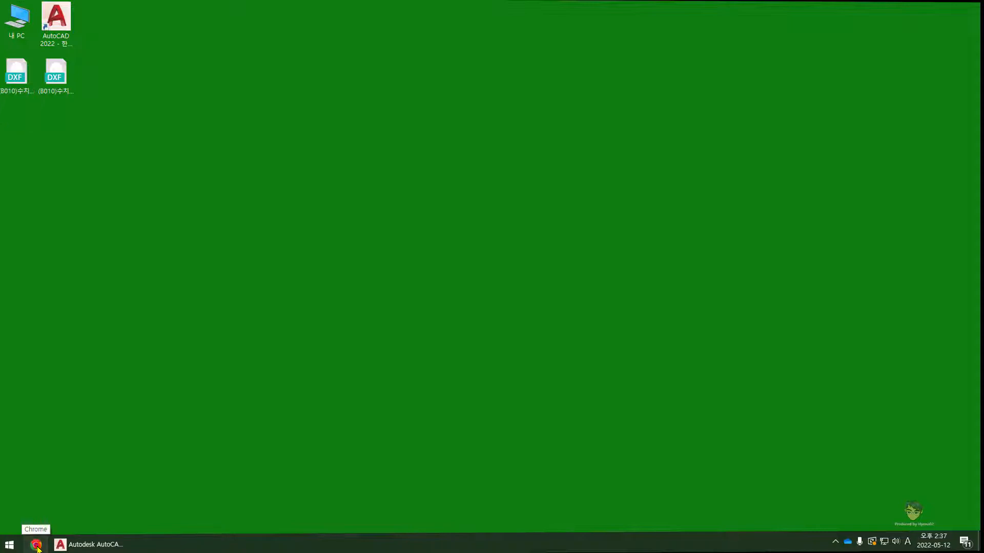
Switch to Chrome, reposition its window and open the bookmarked 국토정보플랫폼 site (map.ngii.go.kr).
{"action": "left_click", "coordinate": [36, 545]}
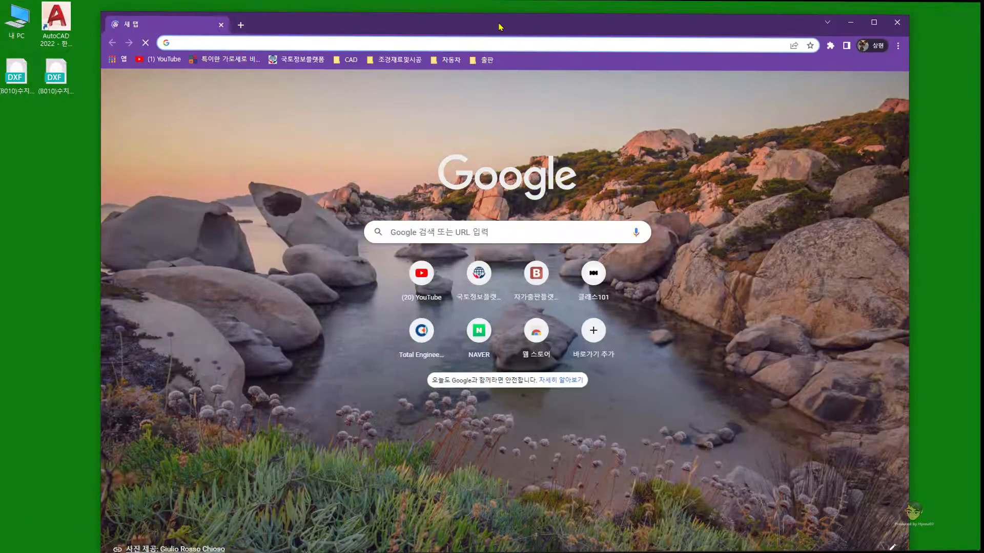
{"action": "left_click_drag", "start_coordinate": [500, 26], "coordinate": [484, 19]}
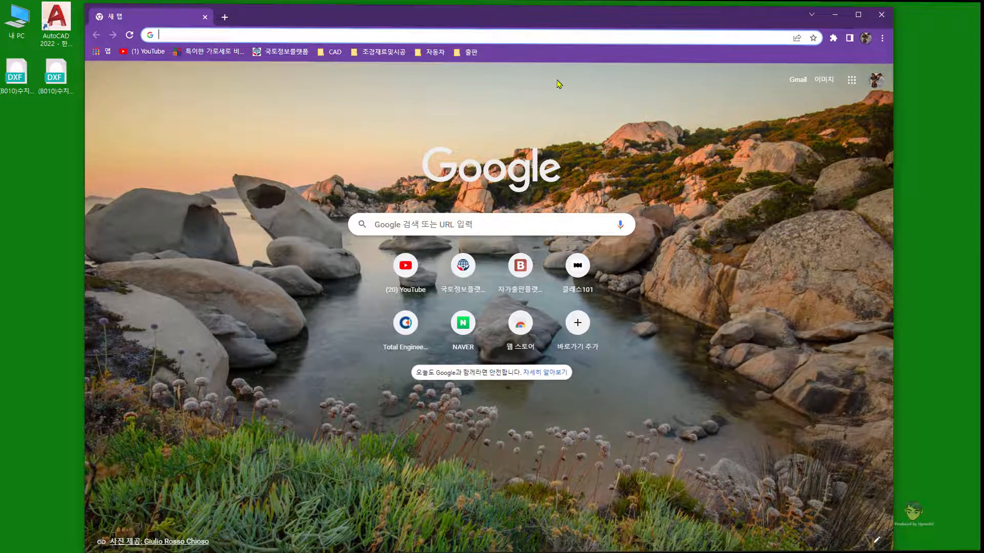
{"action": "left_click", "coordinate": [637, 130]}
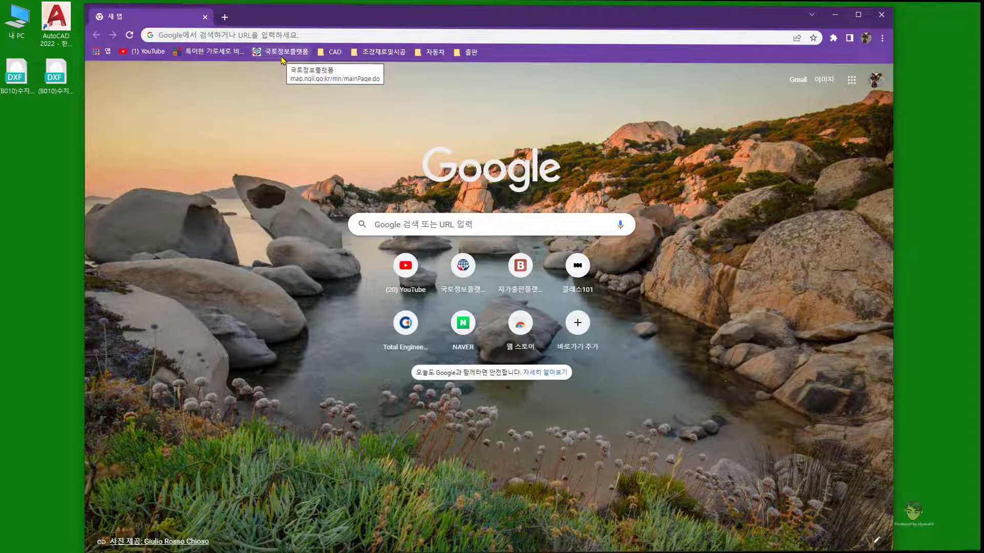
{"action": "left_click", "coordinate": [282, 58]}
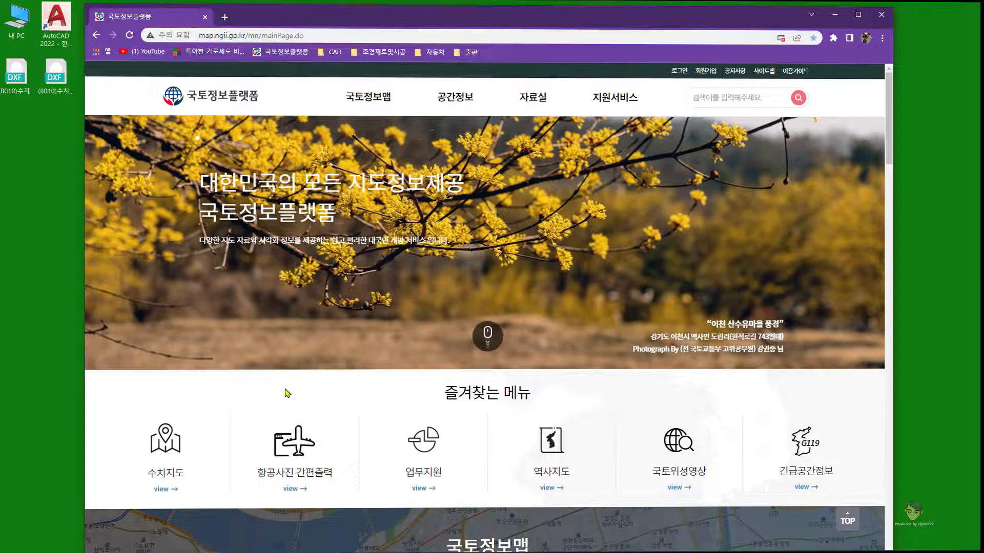
Look over the 국토정보플랫폼 main page, shift the browser window slightly and open the 지도자료 page of 자료실.
{"action": "scroll", "coordinate": [261, 370], "scroll_direction": "down", "scroll_amount": 1}
{"action": "scroll", "coordinate": [262, 370], "scroll_direction": "up", "scroll_amount": 1}
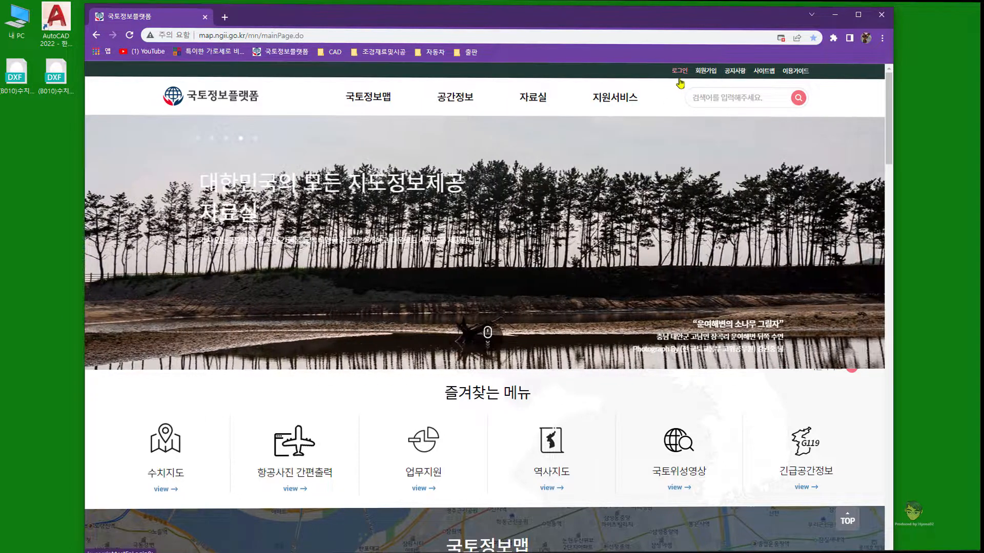
{"action": "left_click_drag", "start_coordinate": [622, 23], "coordinate": [629, 21]}
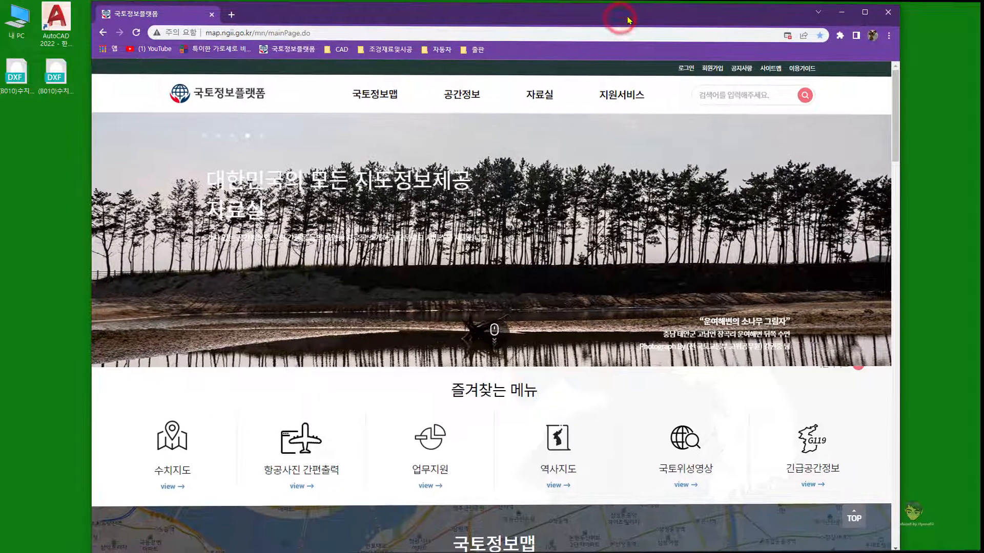
{"action": "mouse_move", "coordinate": [536, 99]}
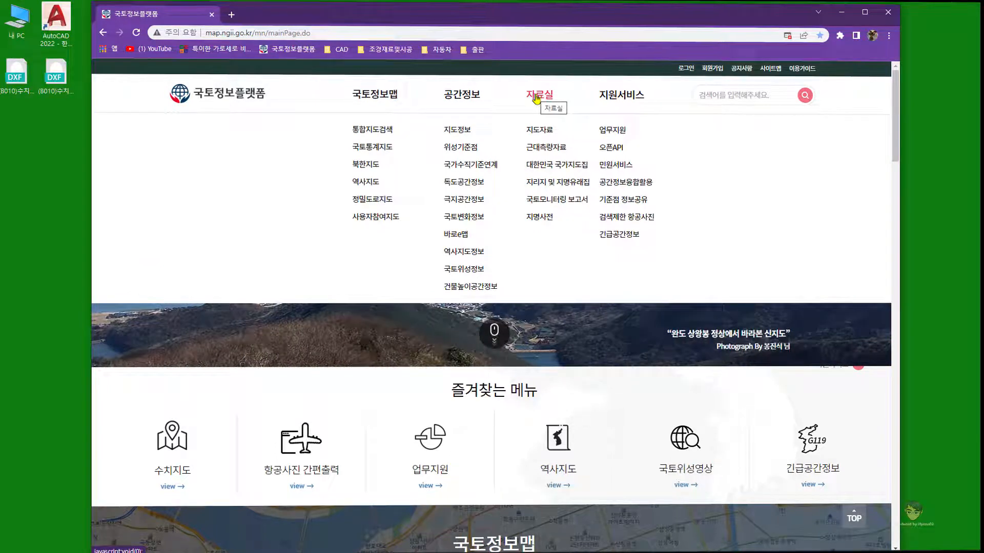
{"action": "left_click", "coordinate": [537, 131]}
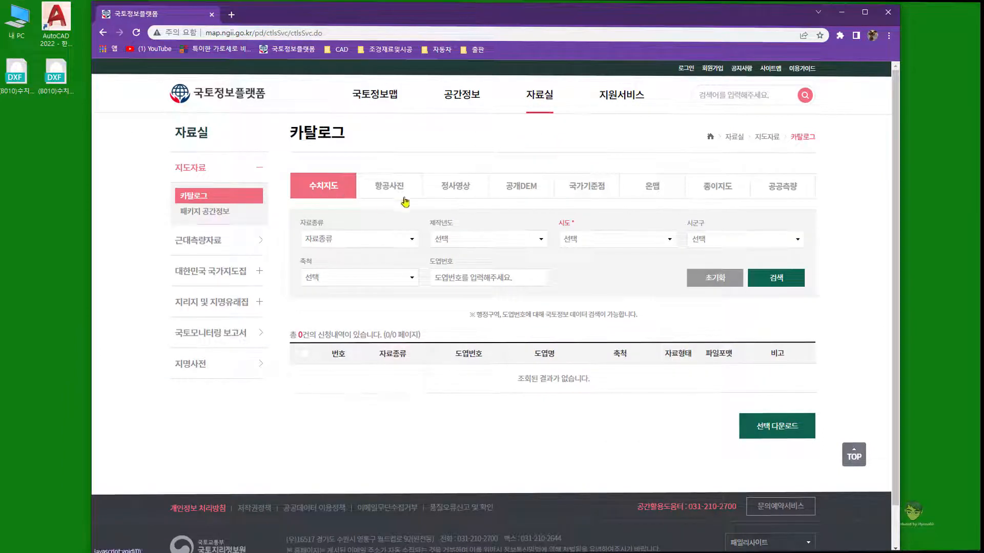
Search the 수치지도 catalog for 수치지도 V1.0 data of 경기도, 성남시 중원구 at 1:1,000 scale.
{"action": "left_click", "coordinate": [395, 243]}
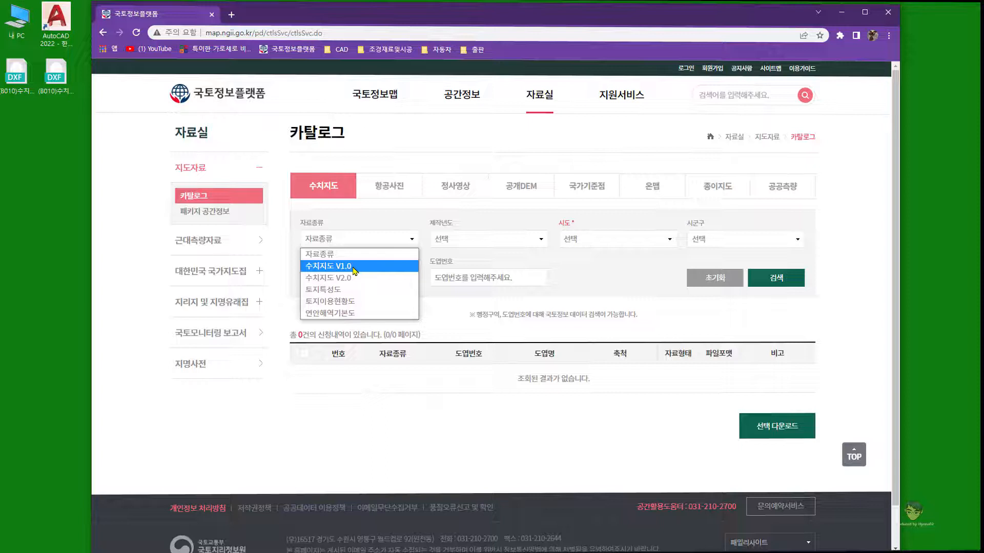
{"action": "left_click", "coordinate": [353, 267]}
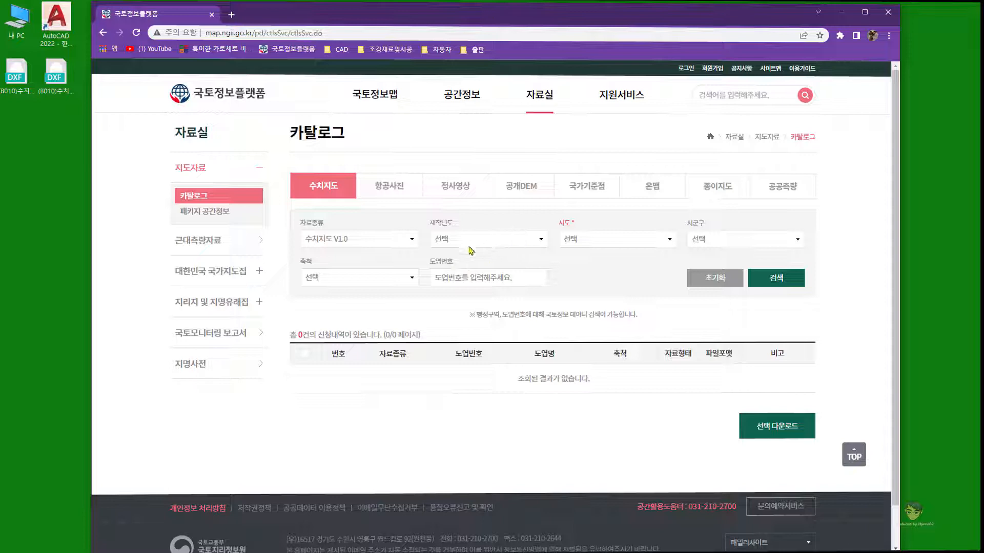
{"action": "left_click", "coordinate": [645, 239]}
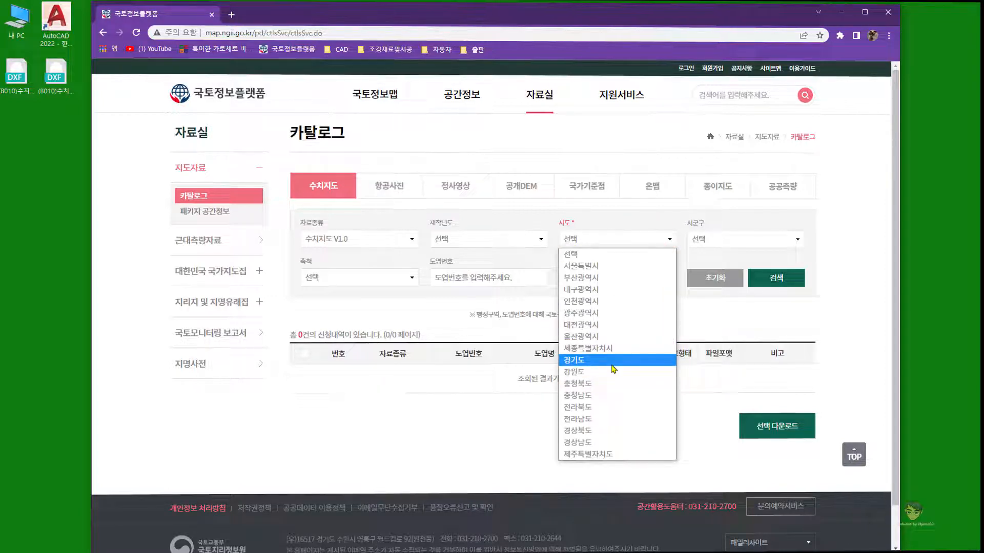
{"action": "left_click", "coordinate": [612, 362]}
{"action": "left_click", "coordinate": [754, 239]}
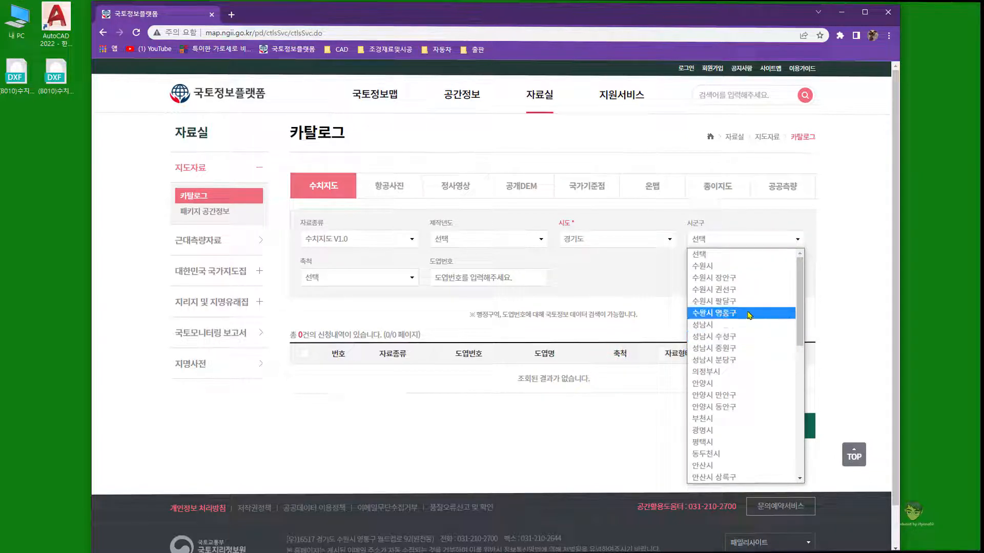
{"action": "left_click", "coordinate": [739, 349]}
{"action": "left_click", "coordinate": [398, 278]}
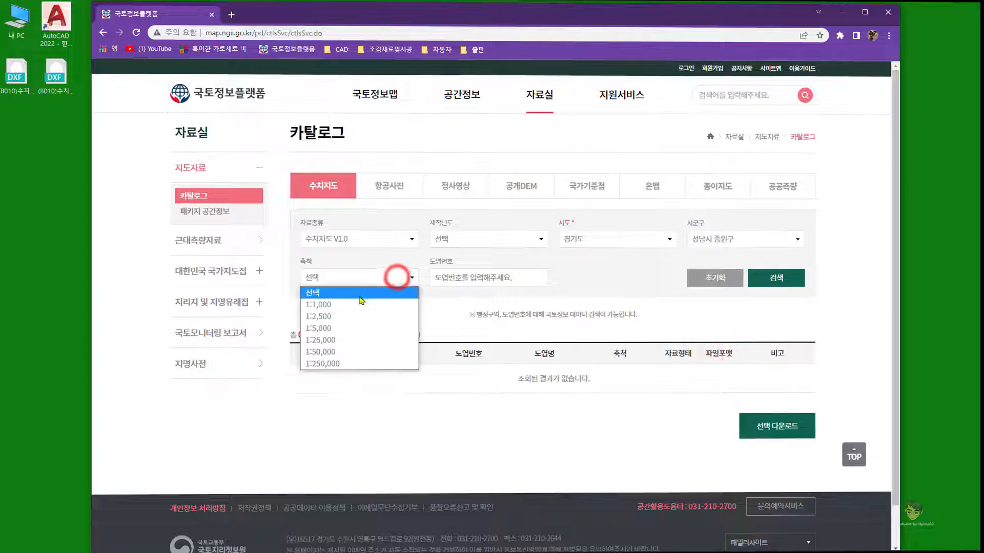
{"action": "left_click", "coordinate": [364, 304]}
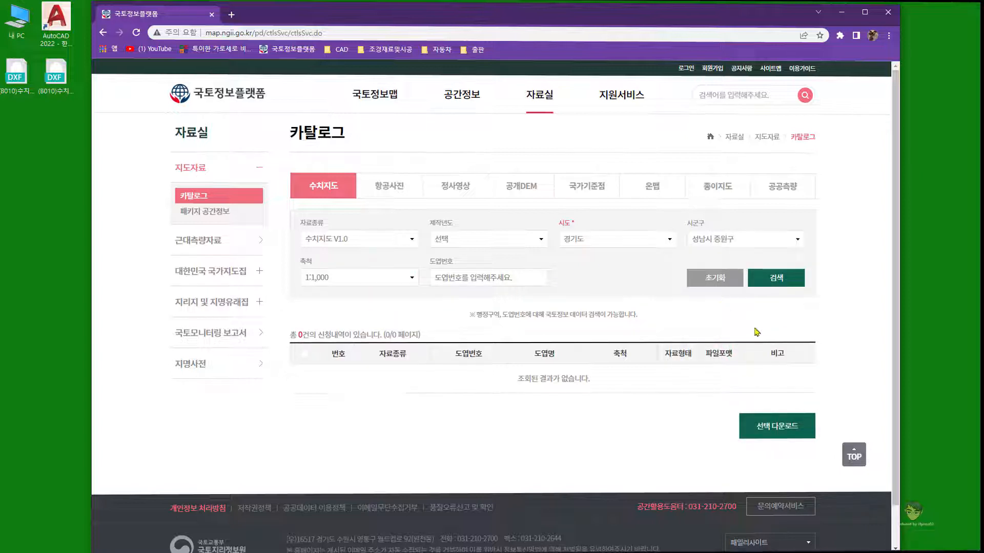
{"action": "left_click", "coordinate": [783, 279]}
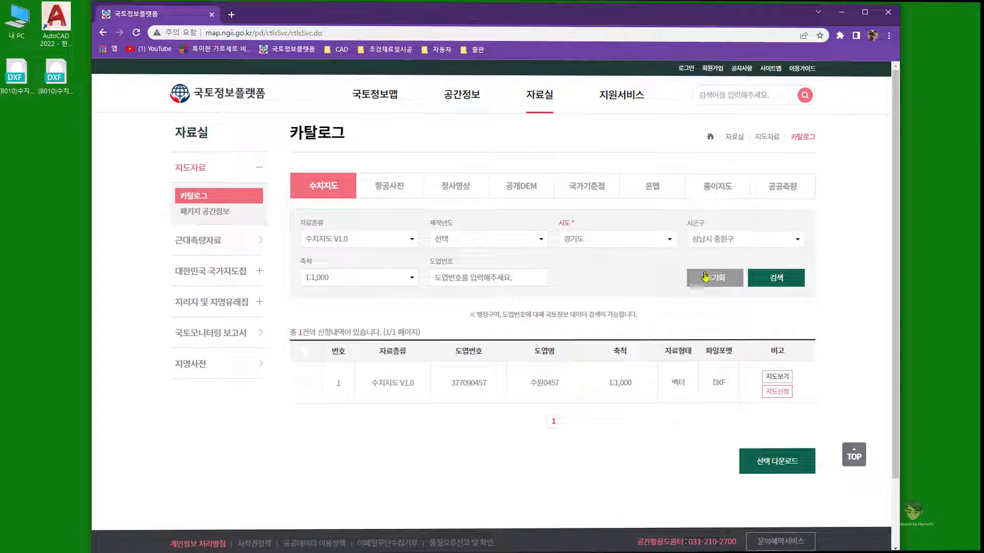
Change the district filter to 성남시 분당구 and run the catalog search again.
{"action": "left_click", "coordinate": [740, 239]}
{"action": "left_click", "coordinate": [748, 360]}
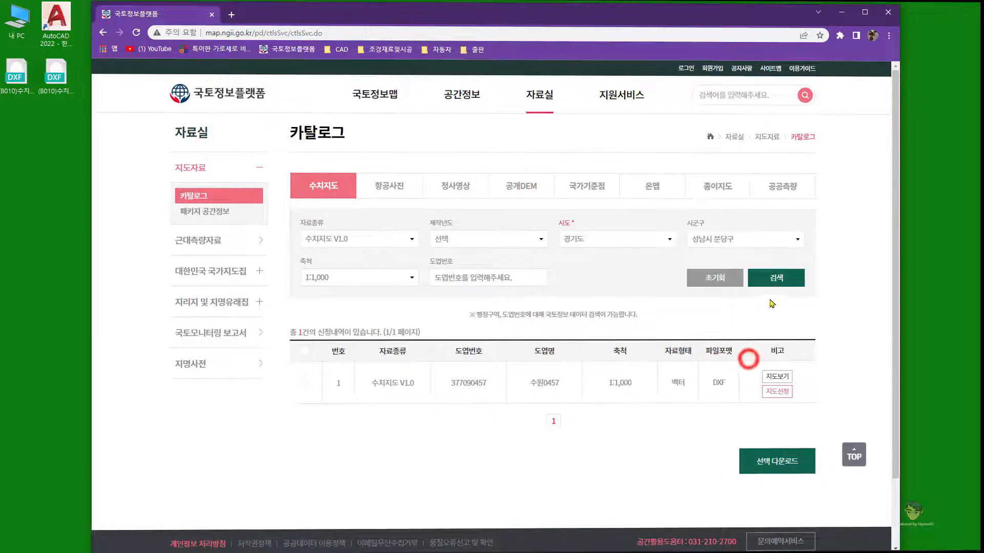
{"action": "left_click", "coordinate": [784, 280]}
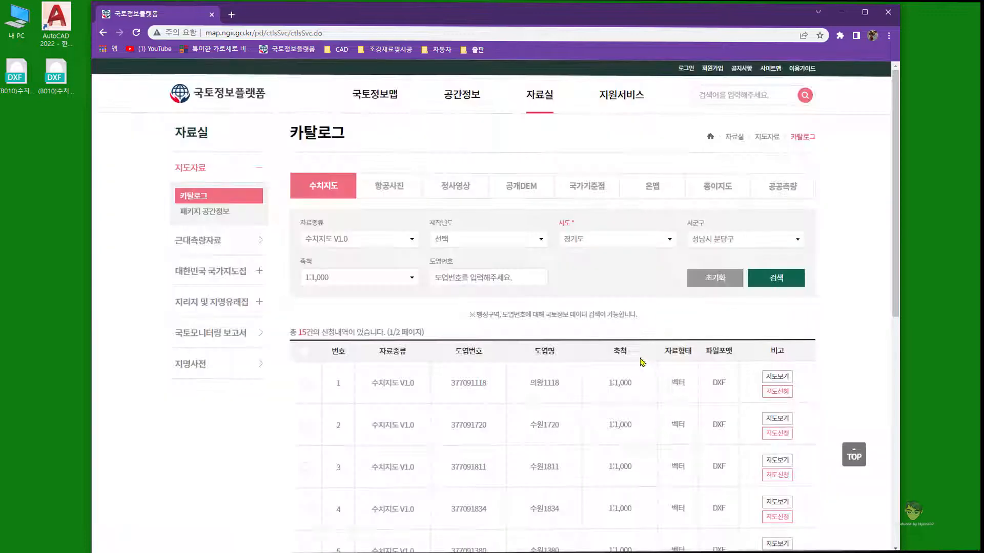
{"action": "left_click", "coordinate": [699, 300]}
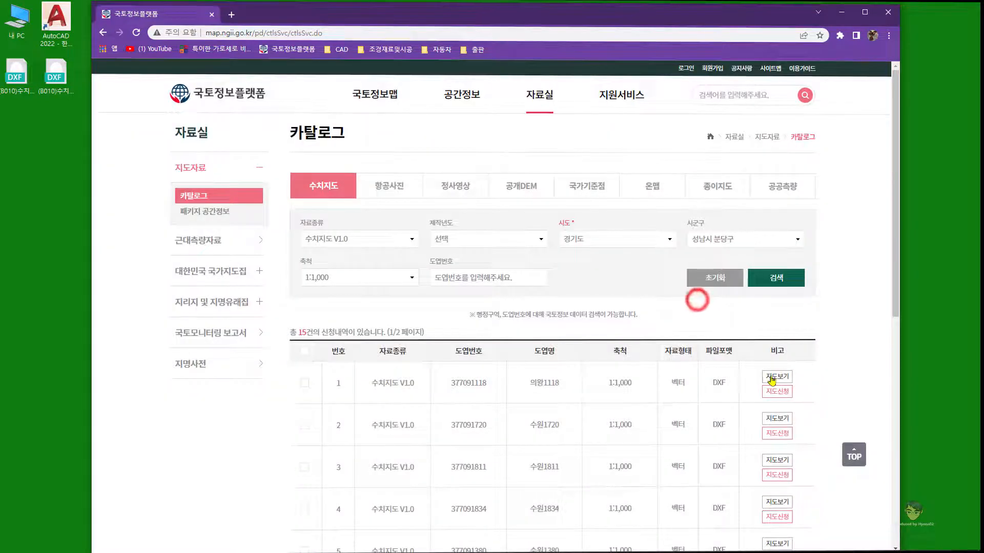
View the first result's map sheet (의왕1118) on the map and zoom out to show its surroundings.
{"action": "left_click", "coordinate": [773, 377]}
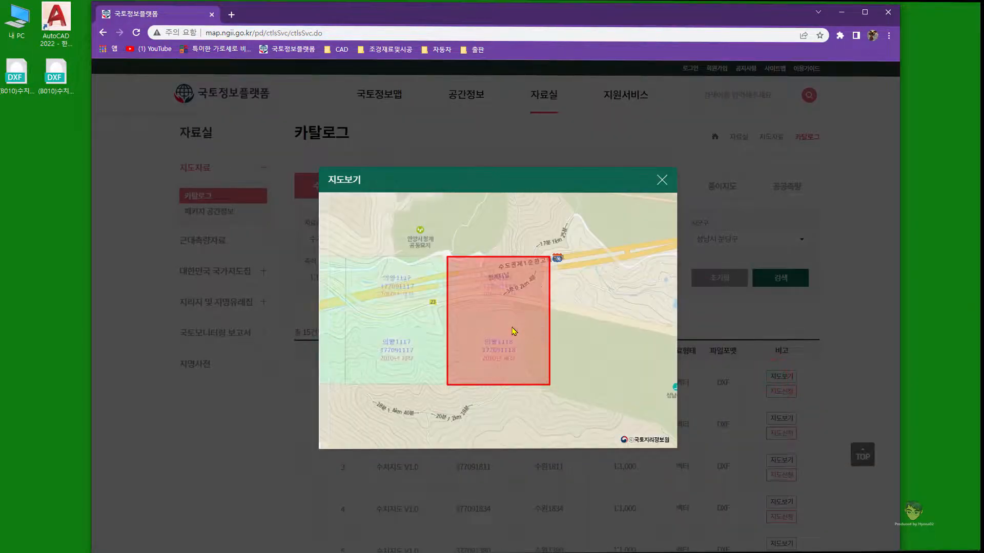
{"action": "scroll", "coordinate": [514, 331], "scroll_direction": "down", "scroll_amount": 3}
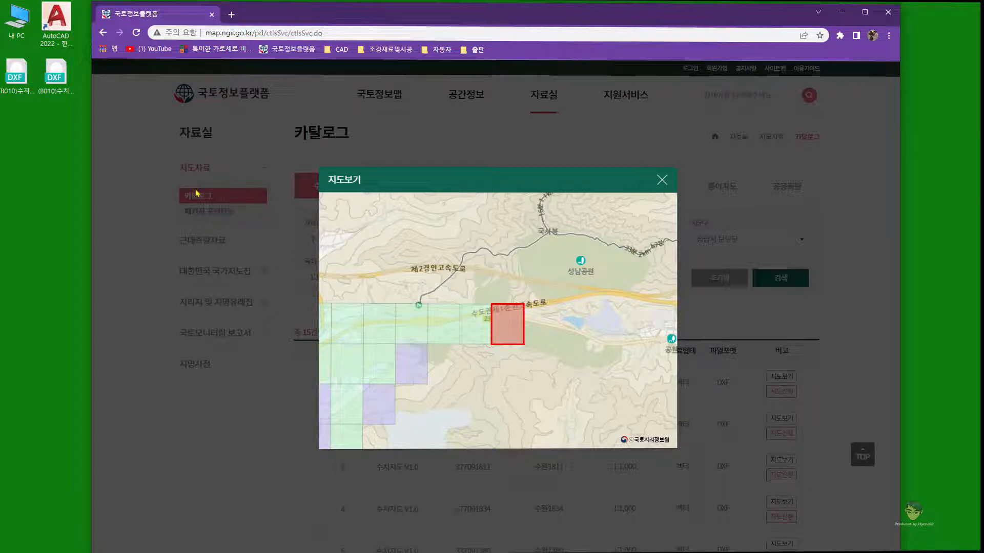
{"action": "left_click", "coordinate": [50, 142]}
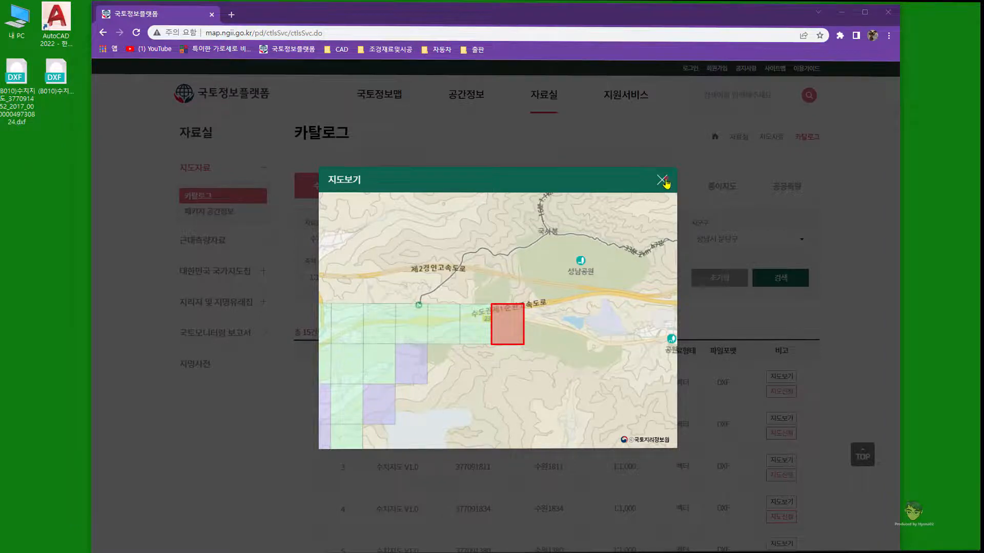
Close the map sheet preview and minimize the browser to return to the desktop.
{"action": "left_click", "coordinate": [662, 180]}
{"action": "left_click", "coordinate": [841, 12]}
{"action": "left_click", "coordinate": [203, 145]}
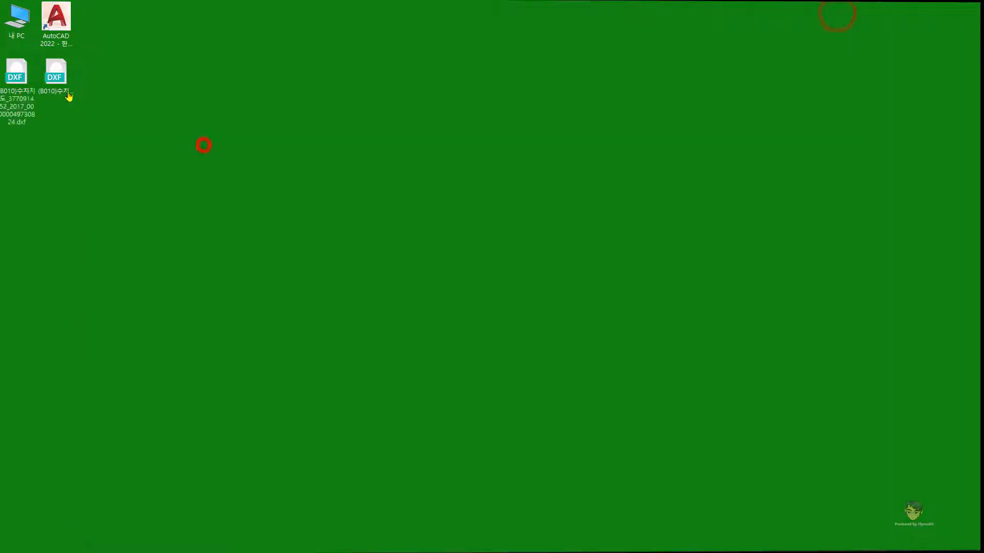
Preview the 377091453 DXF map in the 알씨 캐드뷰어 viewer with a closer look at its centre, and close the viewer.
{"action": "double_click", "coordinate": [55, 81]}
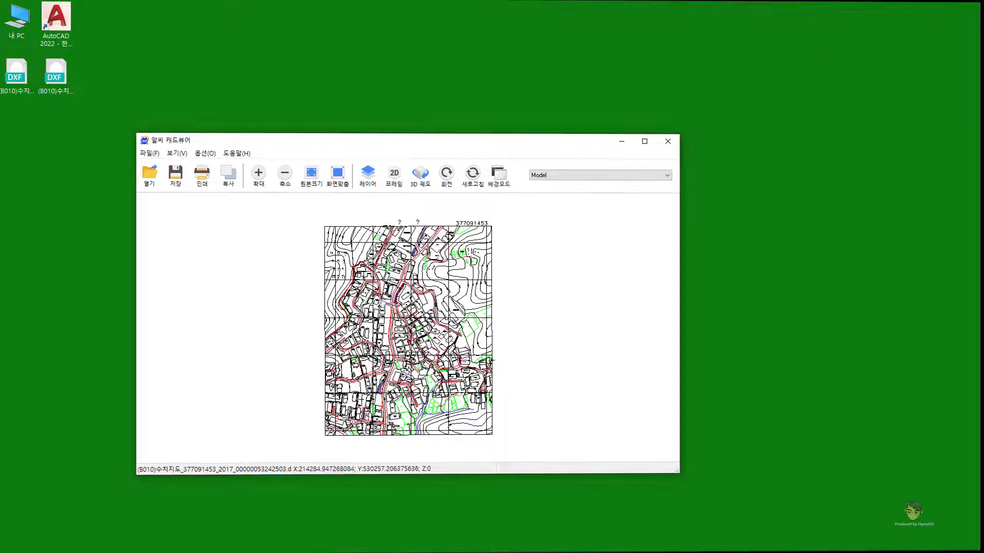
{"action": "scroll", "coordinate": [381, 303], "scroll_direction": "up", "scroll_amount": 2}
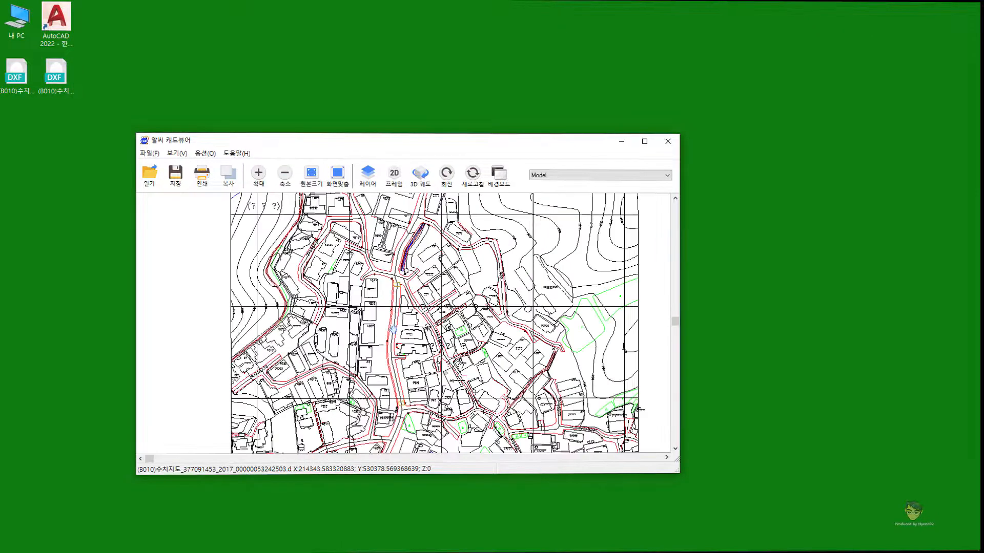
{"action": "left_click", "coordinate": [672, 146]}
{"action": "left_click", "coordinate": [345, 186]}
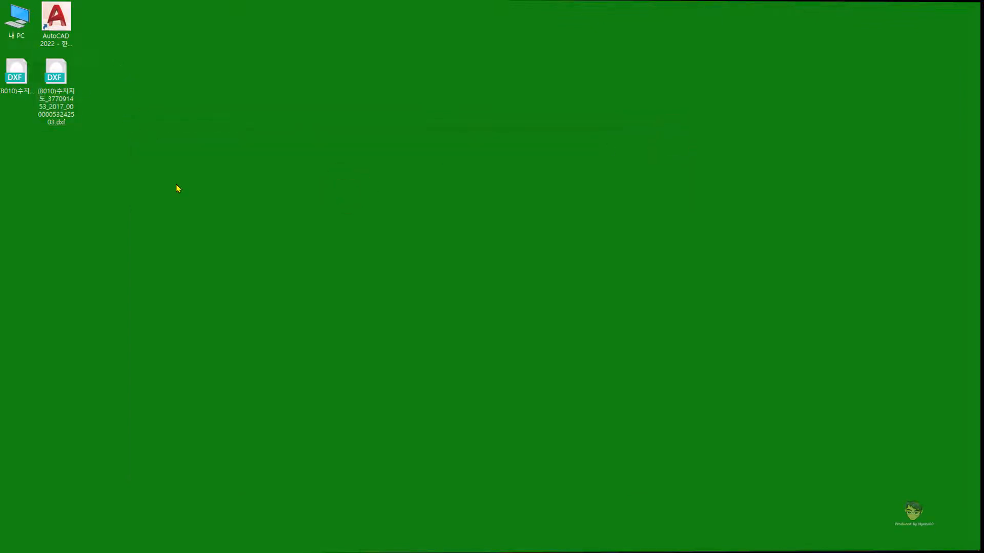
Open the desktop file (B010)수치지도_377091453_2017_00000053242503.dxf with AutoCAD instead of the default viewer.
{"action": "double_click", "coordinate": [59, 85]}
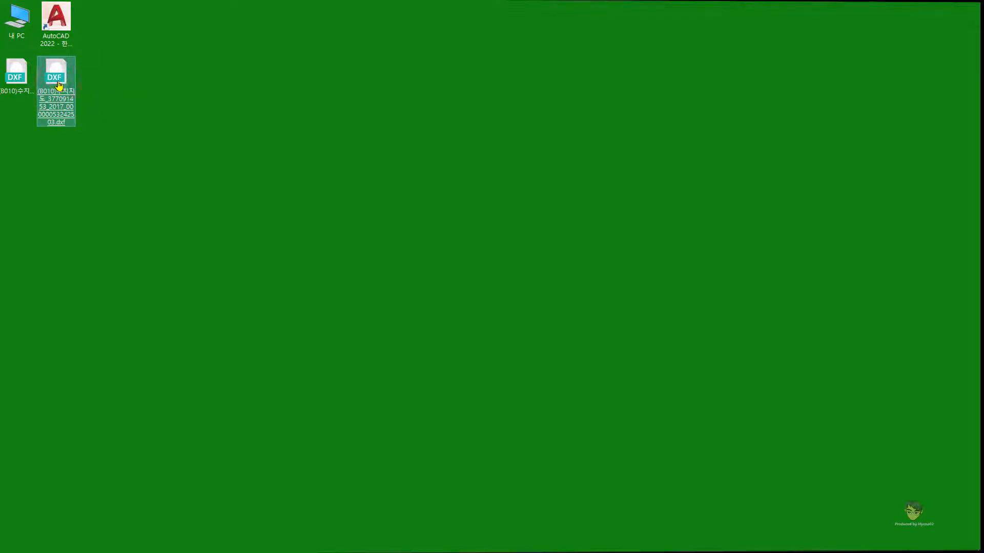
{"action": "right_click", "coordinate": [59, 85]}
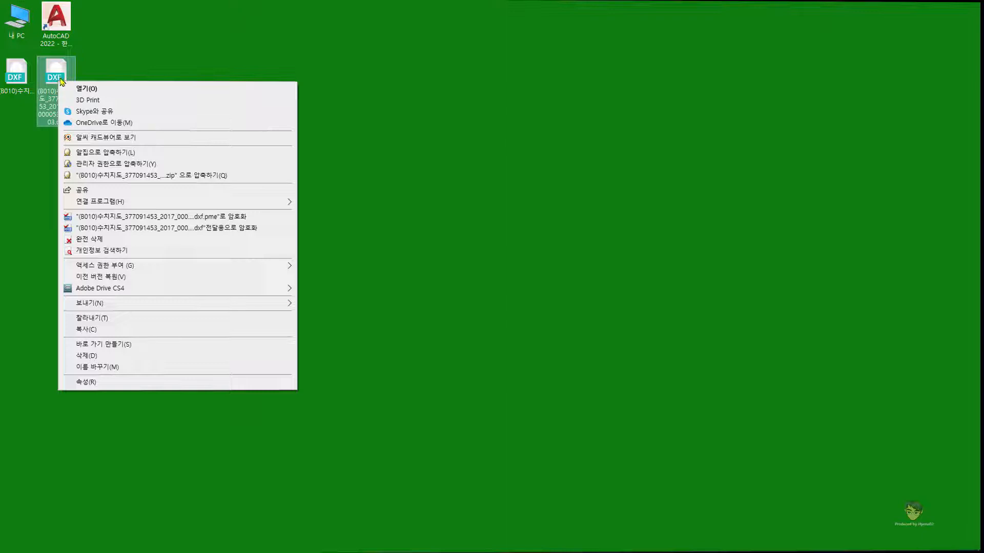
{"action": "mouse_move", "coordinate": [132, 206]}
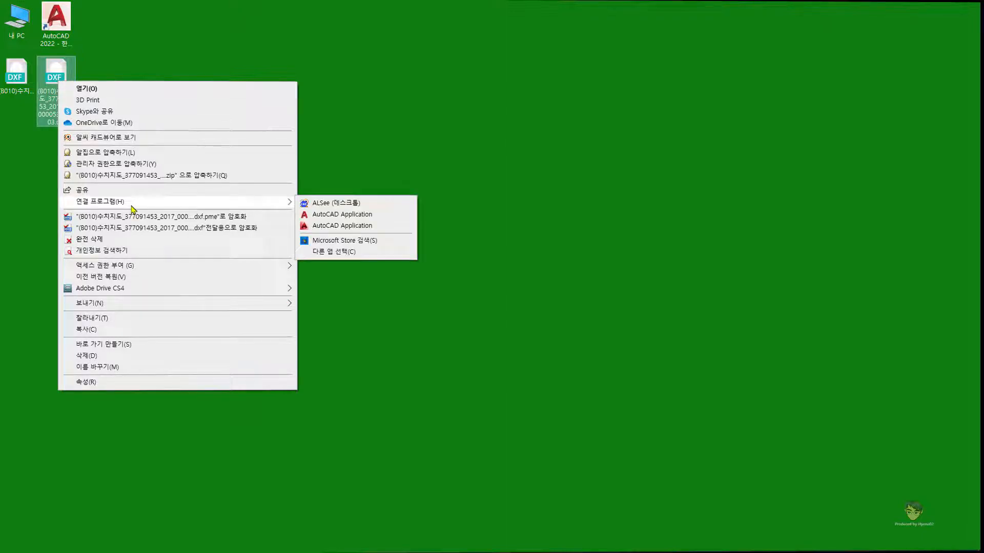
{"action": "left_click", "coordinate": [338, 215]}
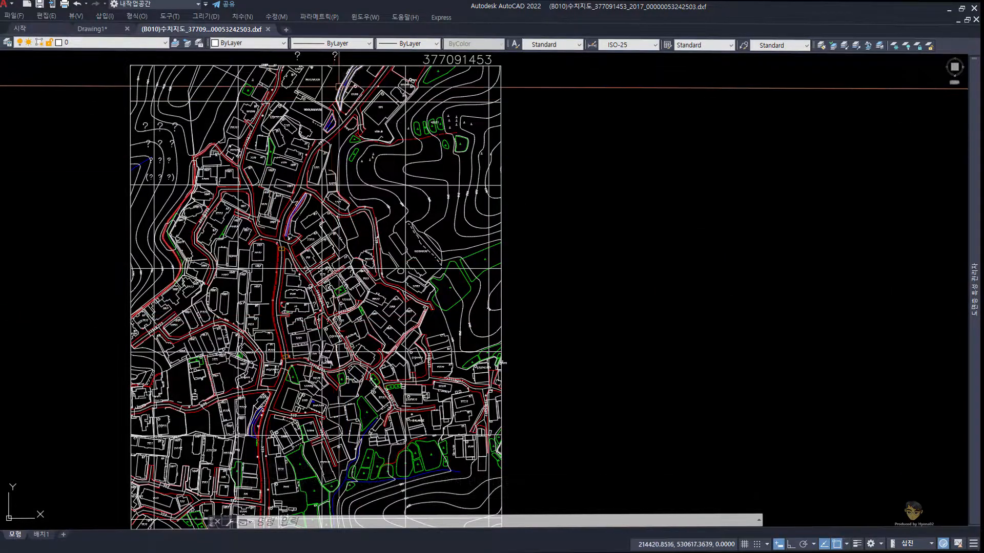
Examine the unreadable question-mark text above the map's upper border and check its text style, leaving the text unedited.
{"action": "scroll", "coordinate": [341, 241], "scroll_direction": "up", "scroll_amount": 2}
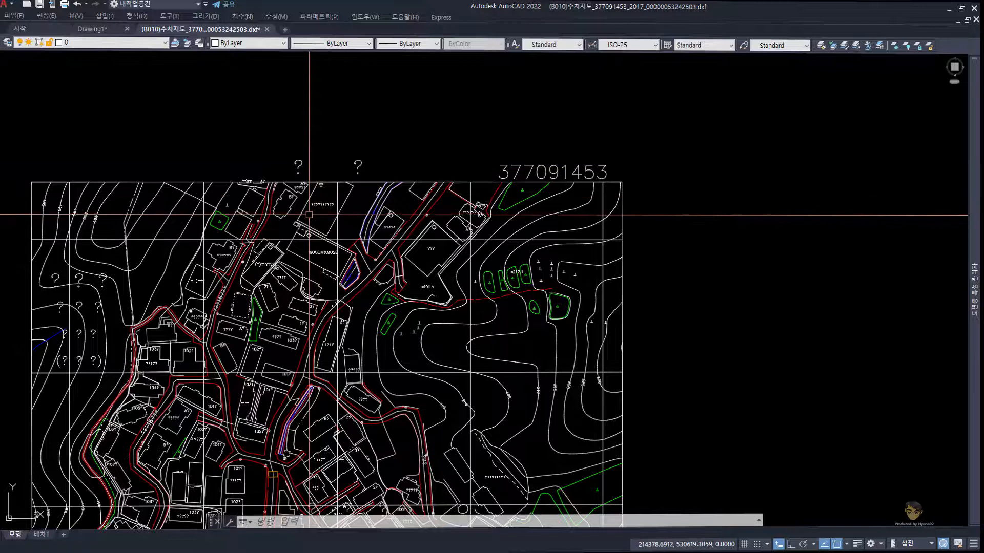
{"action": "left_click", "coordinate": [361, 164]}
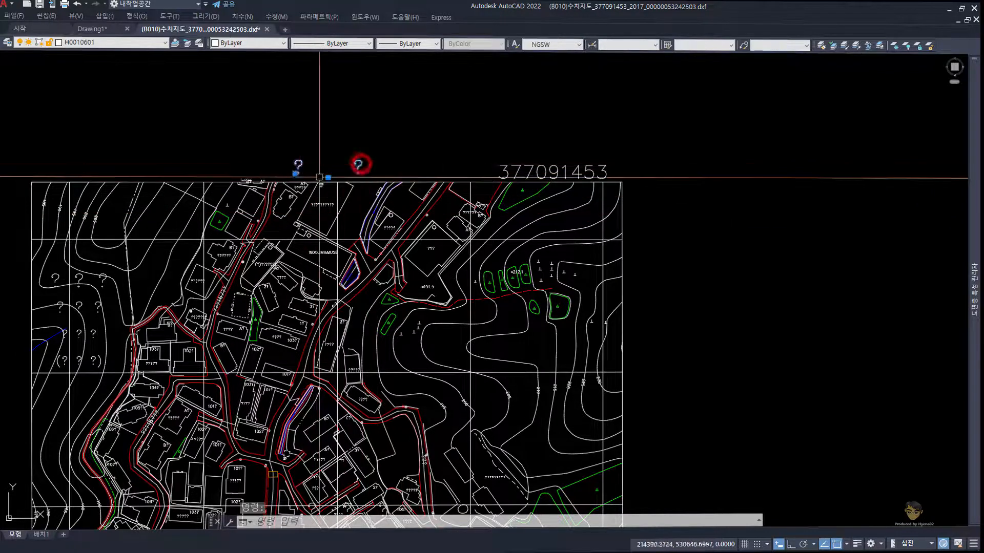
{"action": "left_click", "coordinate": [359, 166]}
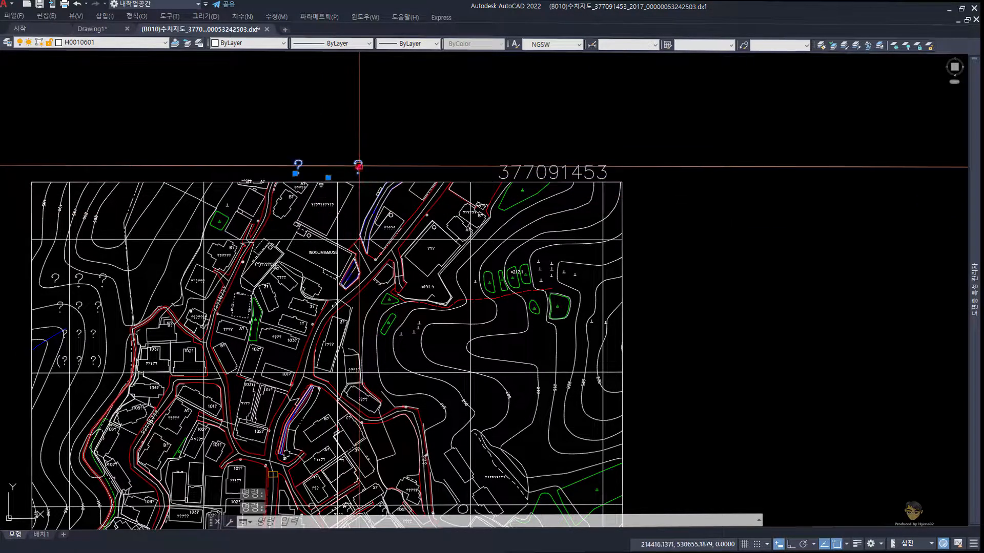
{"action": "left_click", "coordinate": [384, 134]}
{"action": "key", "text": "Escape"}
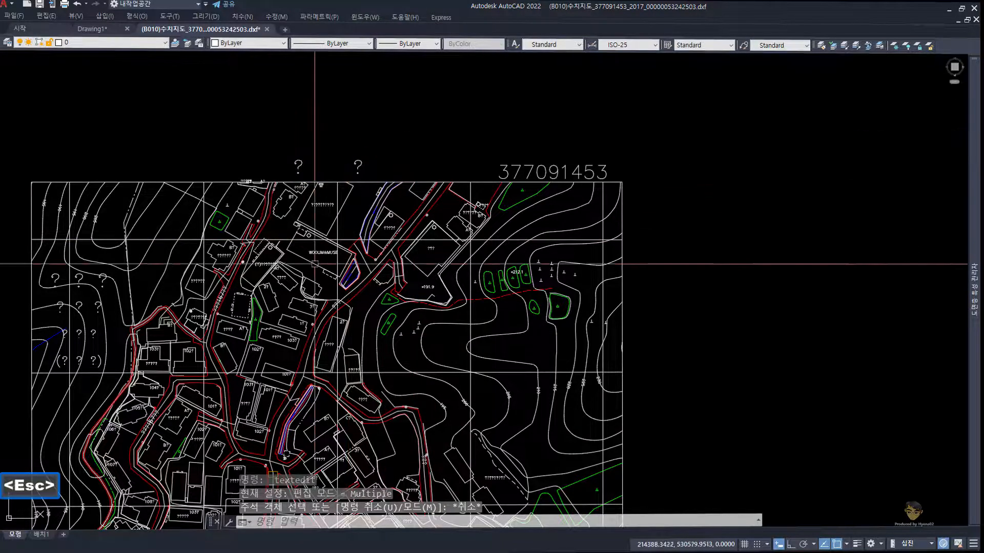
Change the NGSW text style to the 굴림 font with the big font option off, apply it and close the text style settings.
{"action": "type", "text": "st"}
{"action": "key", "text": "space"}
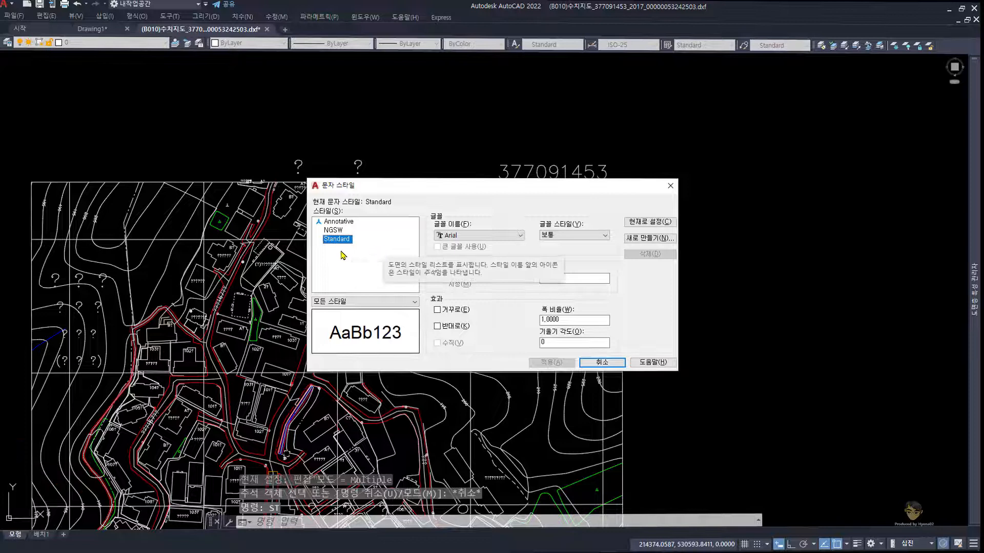
{"action": "left_click", "coordinate": [334, 230]}
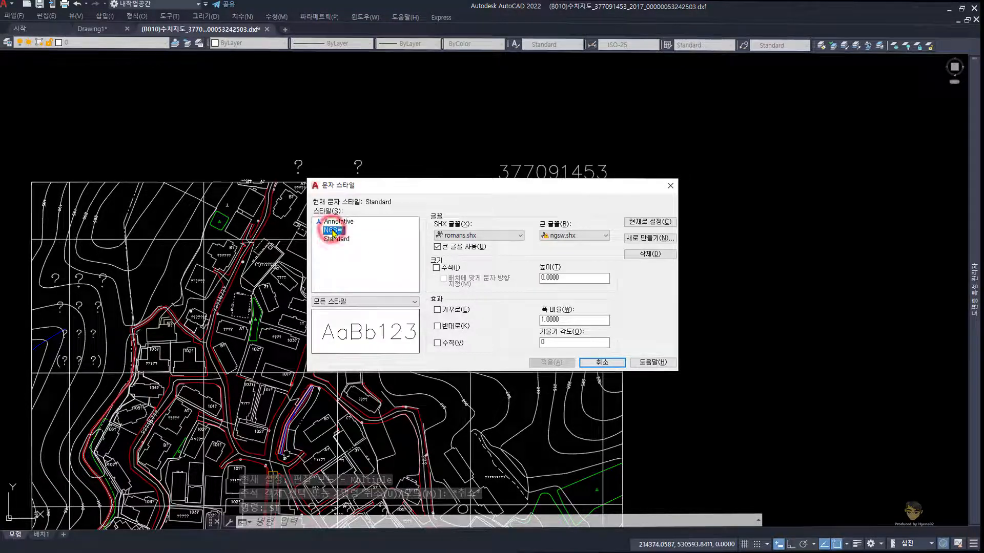
{"action": "left_click", "coordinate": [455, 246]}
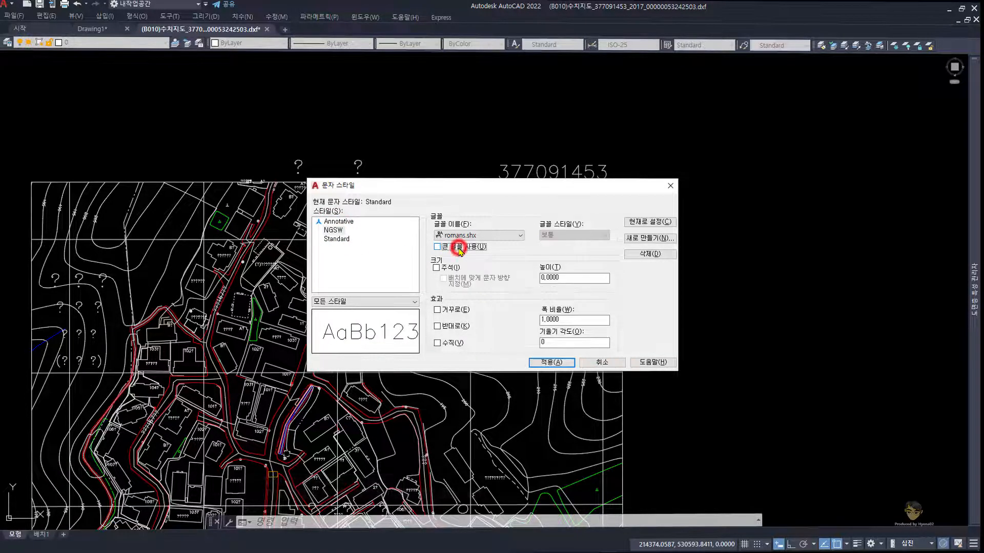
{"action": "left_click", "coordinate": [506, 236]}
{"action": "left_click_drag", "start_coordinate": [547, 338], "coordinate": [548, 359]}
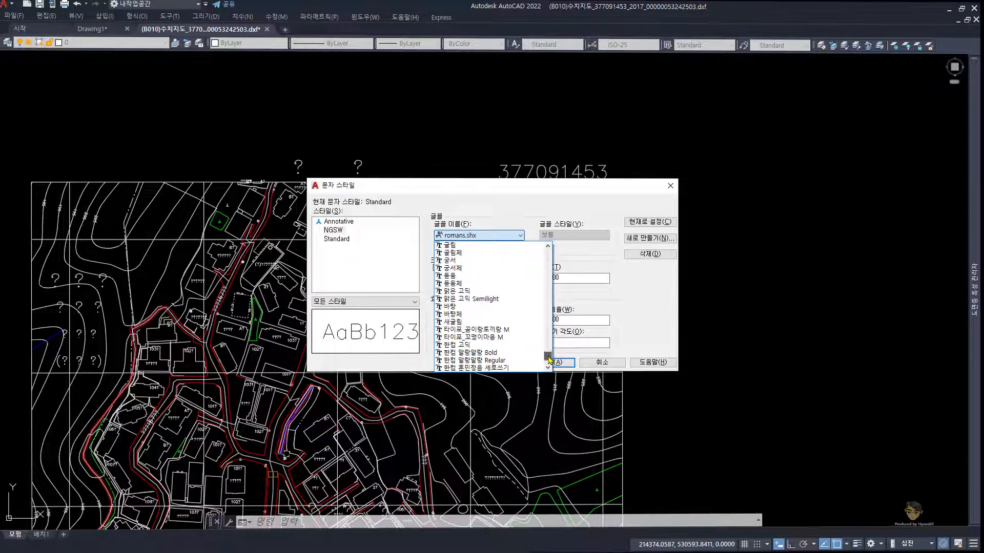
{"action": "scroll", "coordinate": [476, 269], "scroll_direction": "up", "scroll_amount": 1}
{"action": "left_click", "coordinate": [470, 267]}
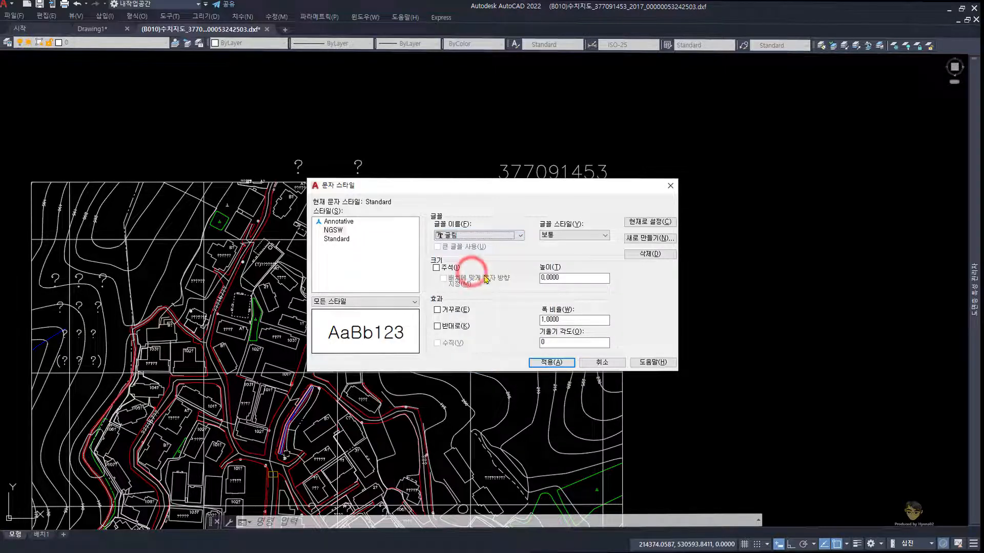
{"action": "left_click", "coordinate": [559, 362]}
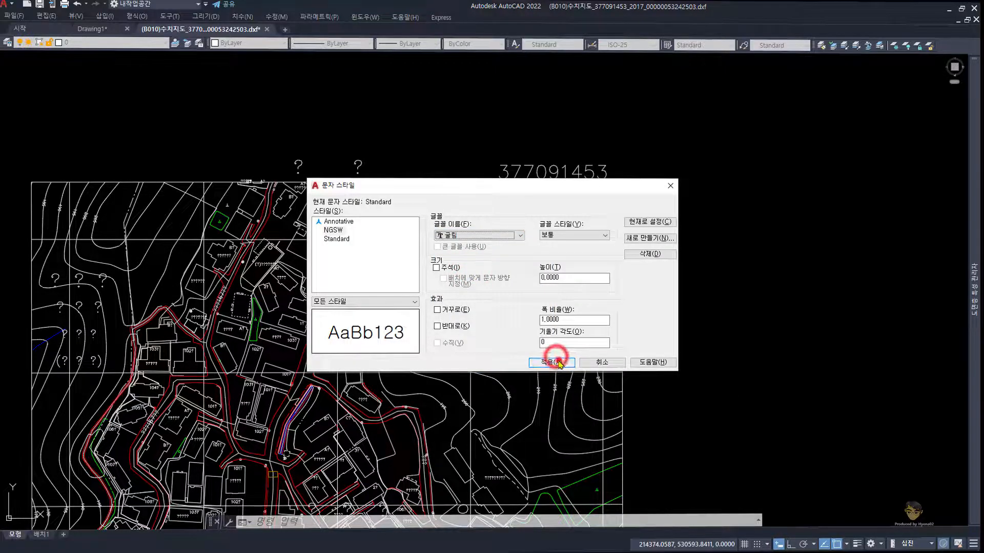
{"action": "left_click", "coordinate": [596, 364]}
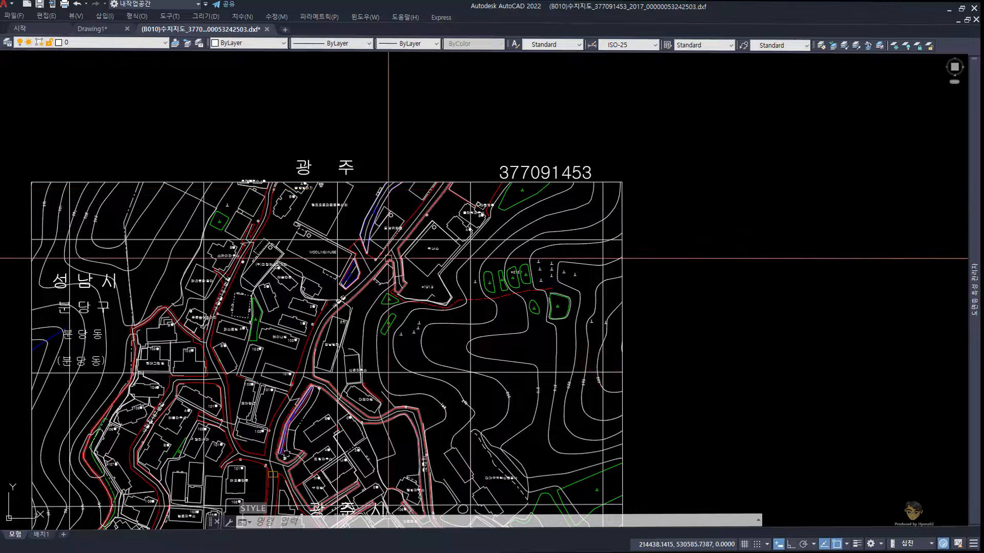
Regenerate the drawing, zoom to its extents and window-zoom into the building area to examine the Korean labels.
{"action": "type", "text": "re"}
{"action": "key", "text": "space"}
{"action": "type", "text": "z"}
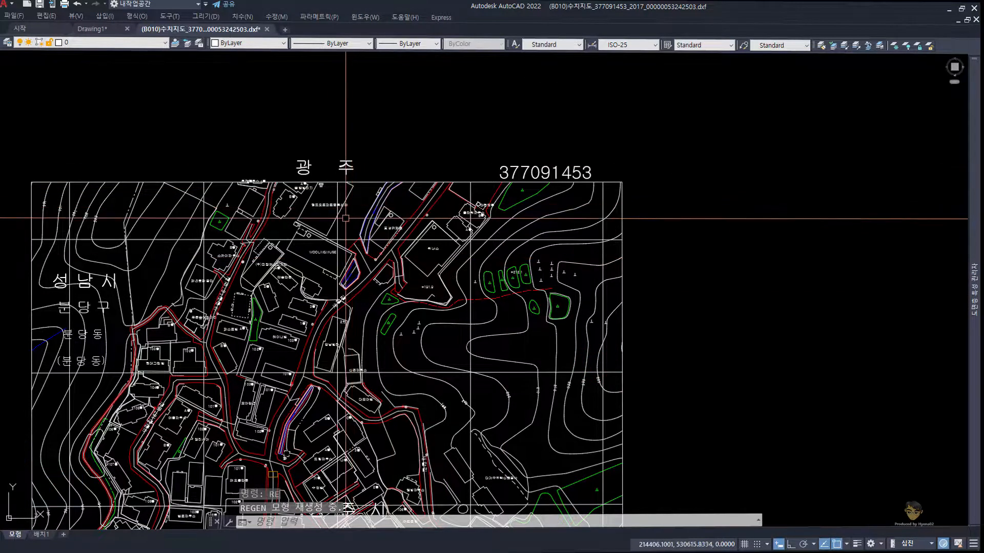
{"action": "key", "text": "space"}
{"action": "type", "text": "e"}
{"action": "key", "text": "space"}
{"action": "type", "text": "z"}
{"action": "key", "text": "space"}
{"action": "type", "text": "w"}
{"action": "key", "text": "space"}
{"action": "left_click", "coordinate": [302, 160]}
{"action": "left_click", "coordinate": [462, 297]}
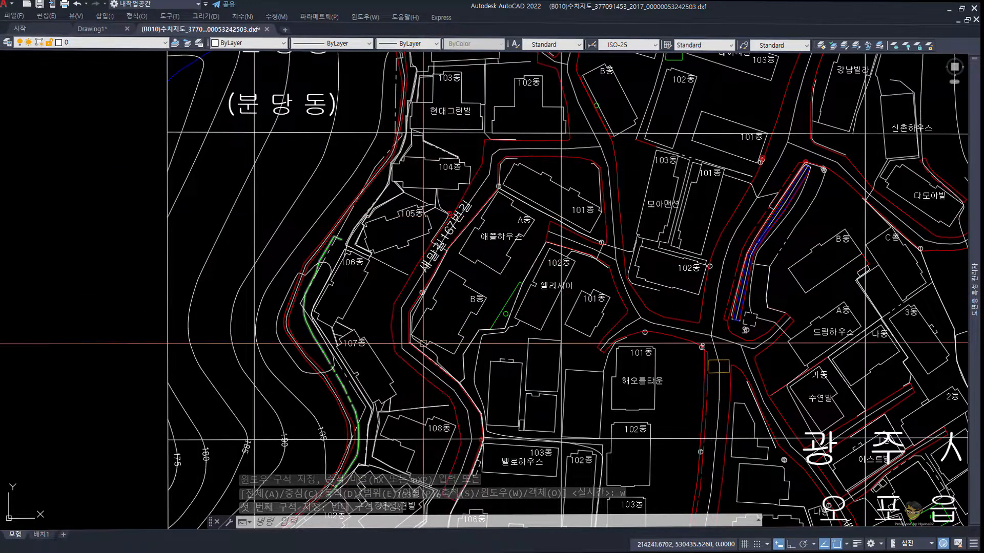
Select the long contour line beside the 분당동 labels to check its layer.
{"action": "scroll", "coordinate": [454, 332], "scroll_direction": "down", "scroll_amount": 2}
{"action": "left_click", "coordinate": [358, 238]}
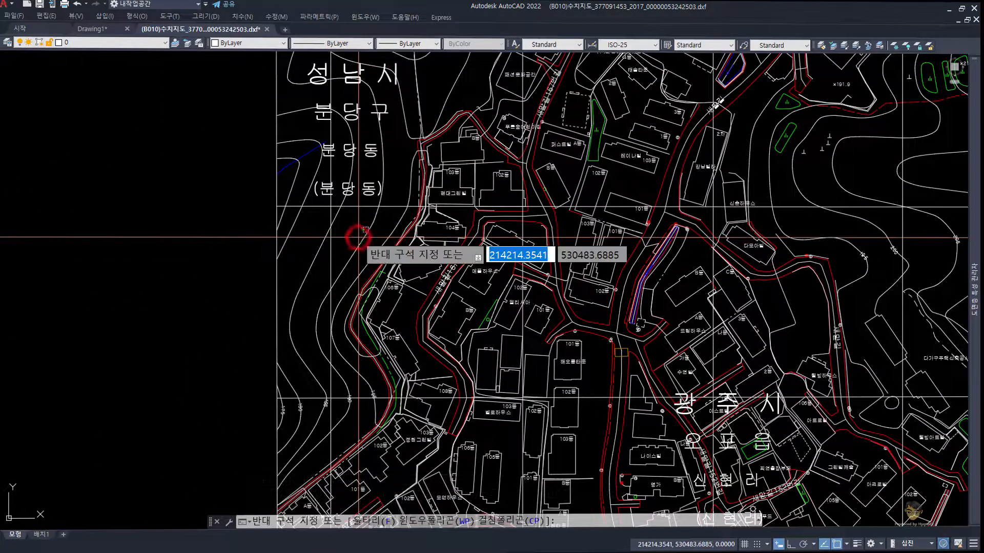
{"action": "left_click", "coordinate": [352, 257]}
{"action": "key", "text": "Escape"}
{"action": "left_click", "coordinate": [377, 253]}
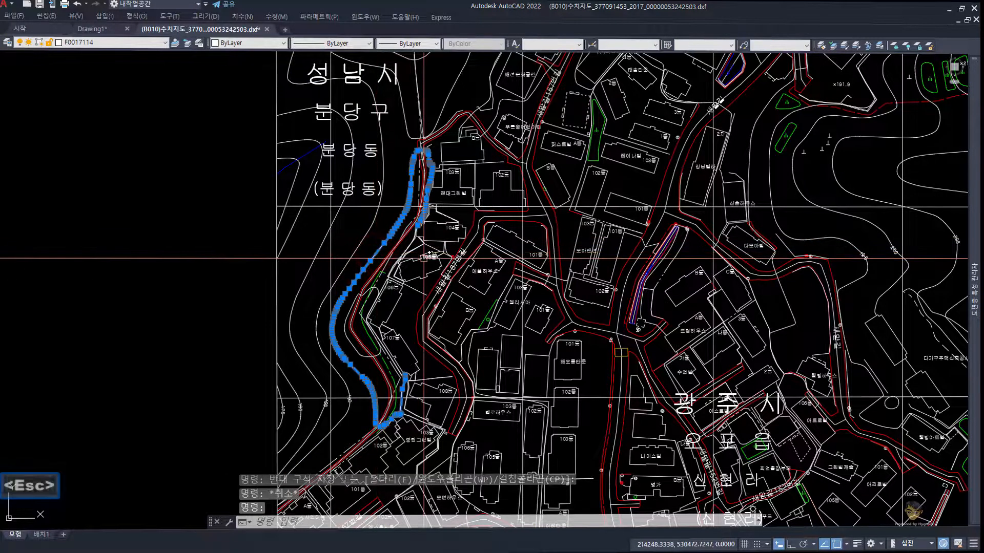
{"action": "scroll", "coordinate": [424, 257], "scroll_direction": "down", "scroll_amount": 2}
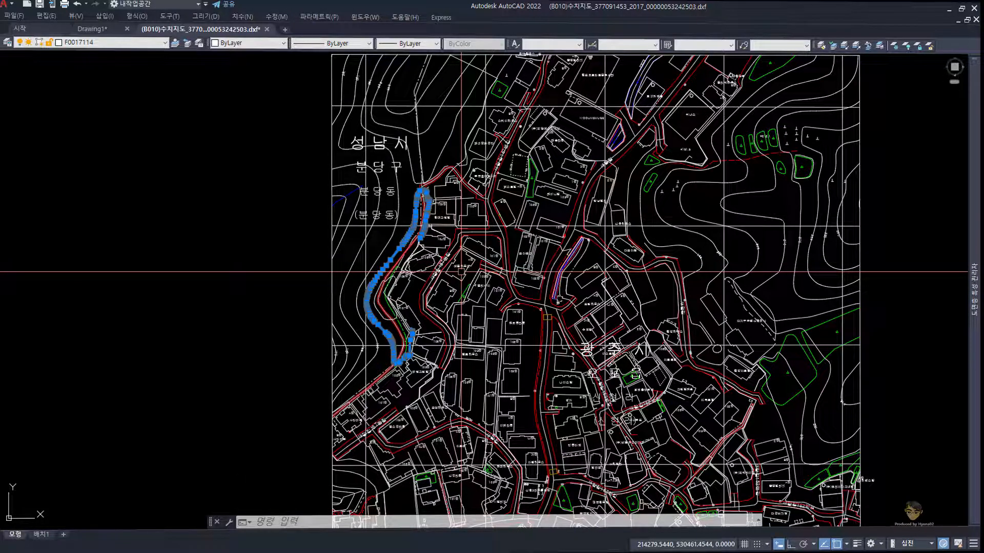
Look through the map's layer list from layer 0 down to the H layers and clear the contour selection.
{"action": "mouse_move", "coordinate": [976, 279]}
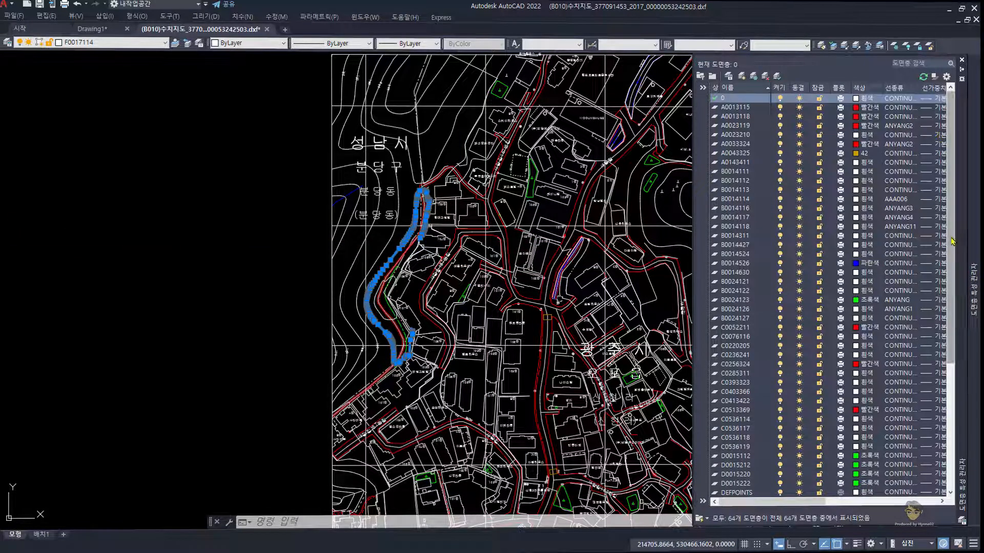
{"action": "left_click_drag", "start_coordinate": [951, 238], "coordinate": [947, 418]}
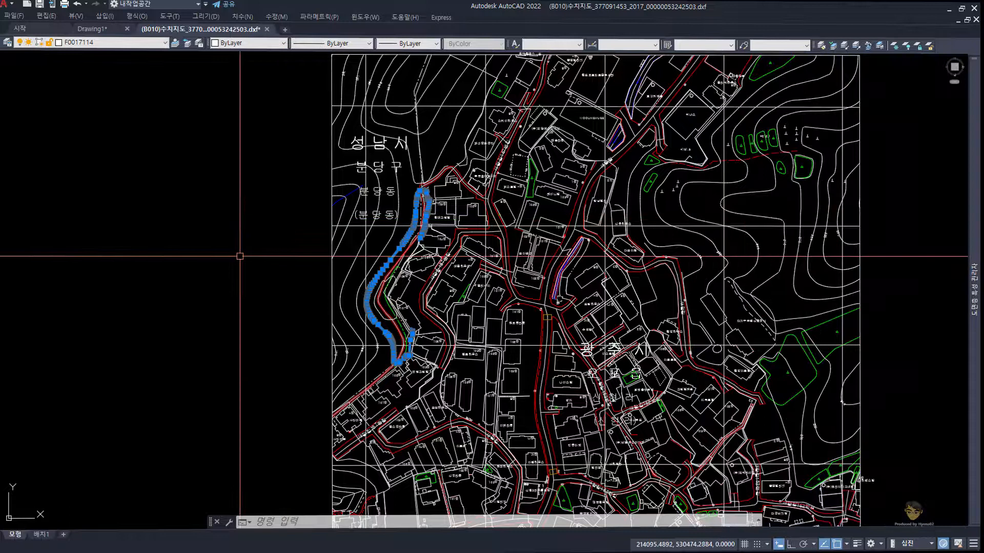
{"action": "key", "text": "Escape"}
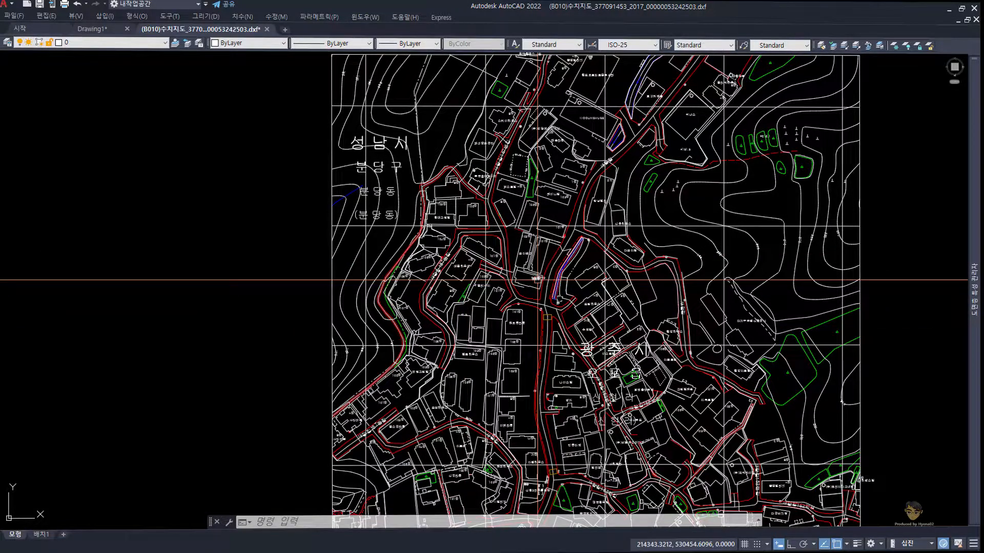
Select the large 성남시 label on the map to check which layer it belongs to.
{"action": "scroll", "coordinate": [386, 155], "scroll_direction": "up", "scroll_amount": 5}
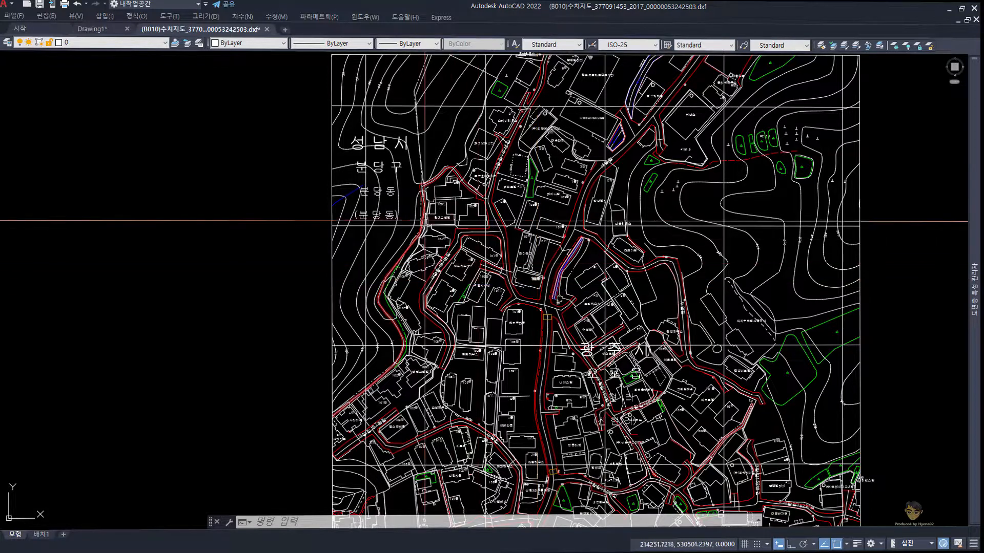
{"action": "left_click", "coordinate": [379, 122]}
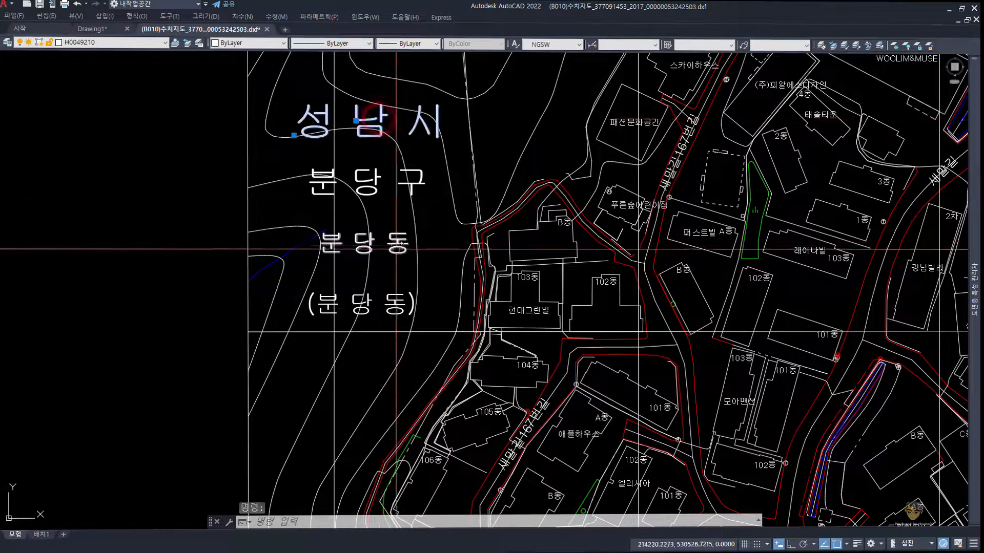
{"action": "key", "text": "Escape"}
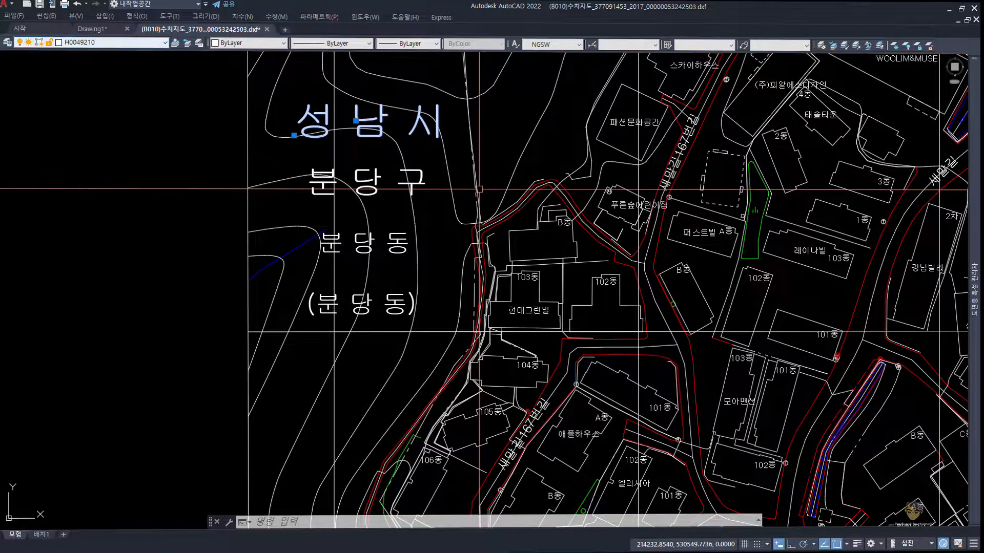
Pick layer H0049140 in the layer list and switch its visibility off.
{"action": "mouse_move", "coordinate": [975, 282]}
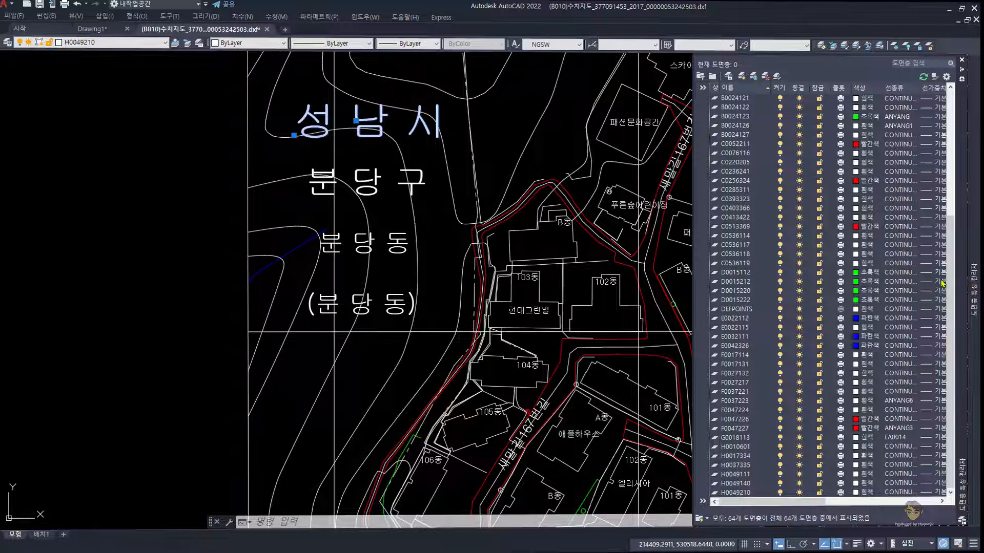
{"action": "left_click", "coordinate": [733, 438]}
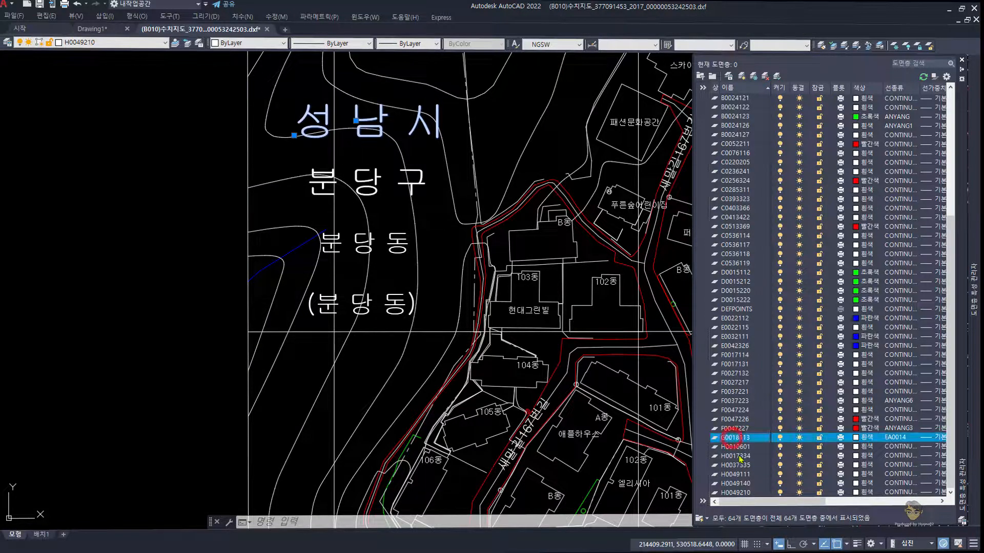
{"action": "left_click", "coordinate": [736, 485]}
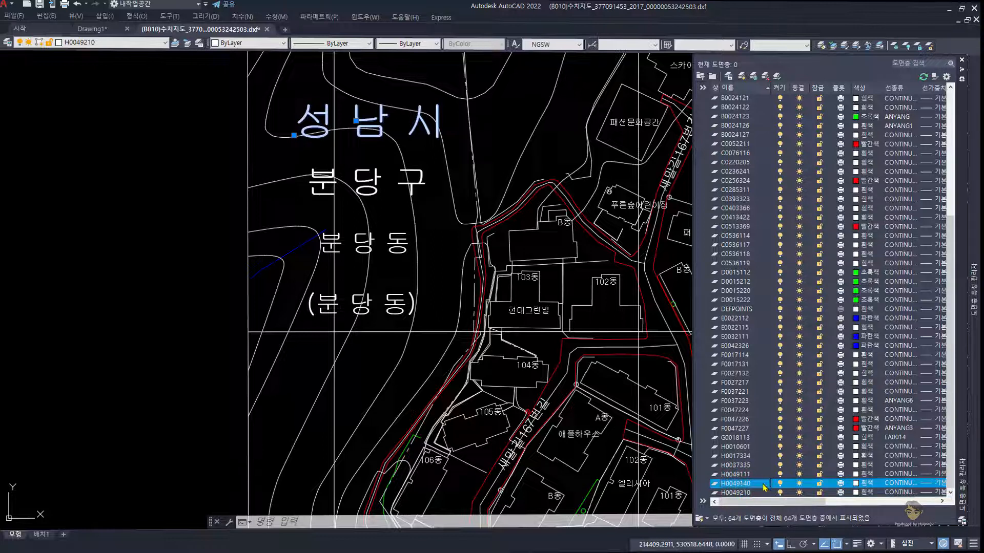
{"action": "key", "text": "ctrl+shift+1"}
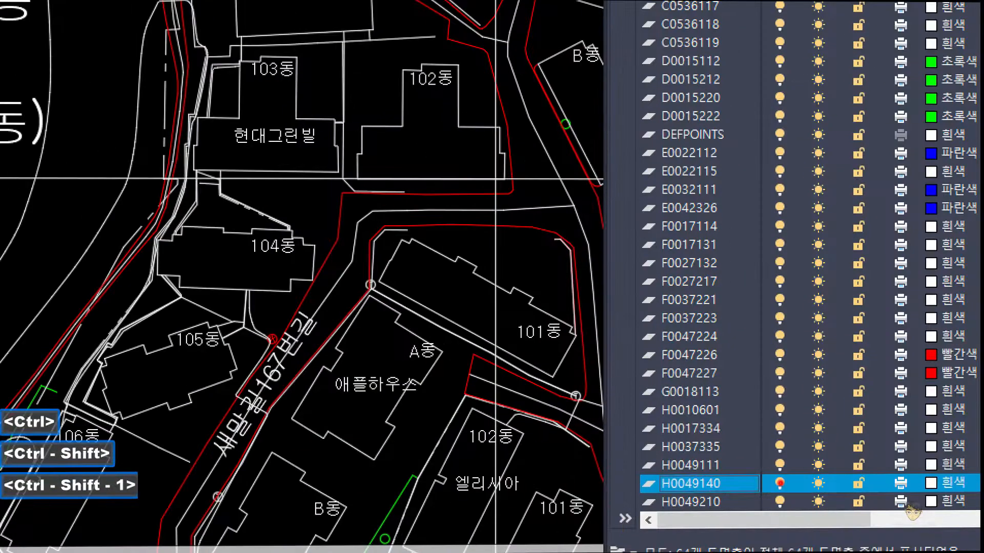
{"action": "left_click", "coordinate": [780, 485]}
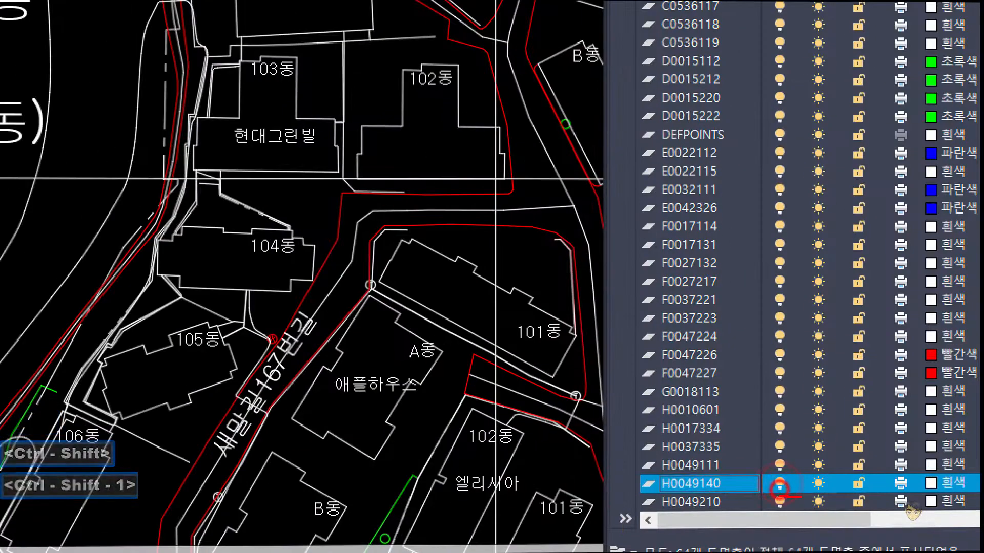
{"action": "left_click_drag", "start_coordinate": [807, 491], "coordinate": [822, 491]}
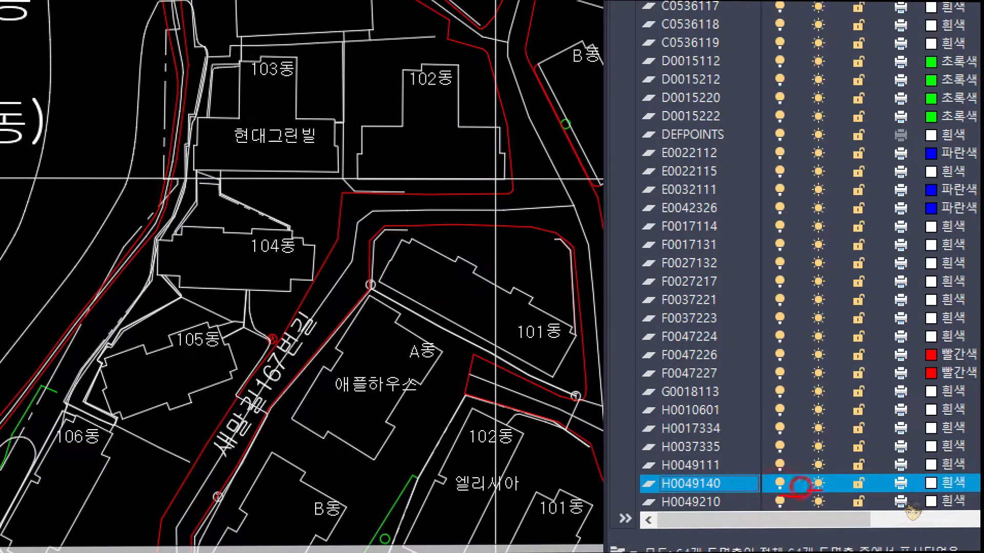
{"action": "mouse_move", "coordinate": [764, 484]}
{"action": "left_mouse_down"}
{"action": "mouse_move", "coordinate": [779, 487]}
{"action": "mouse_move", "coordinate": [789, 473]}
{"action": "mouse_move", "coordinate": [787, 492]}
{"action": "left_mouse_up"}
{"action": "key", "text": "Escape"}
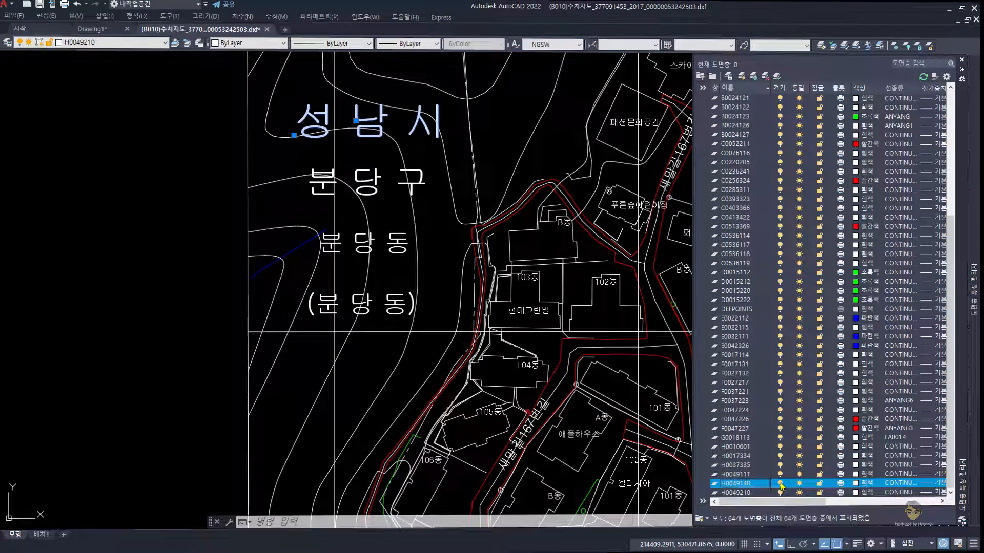
Clear the 성남시 label selection and switch off layers H0049210, H0049111 and H0037335 in the layer list.
{"action": "key", "text": "Escape"}
{"action": "key", "text": "Escape"}
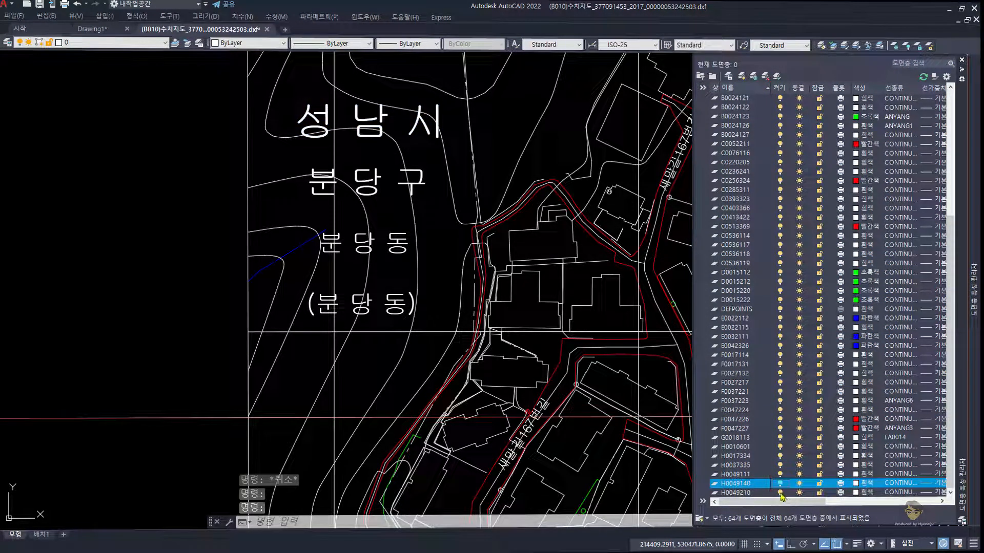
{"action": "left_click", "coordinate": [780, 492]}
{"action": "left_click", "coordinate": [779, 472]}
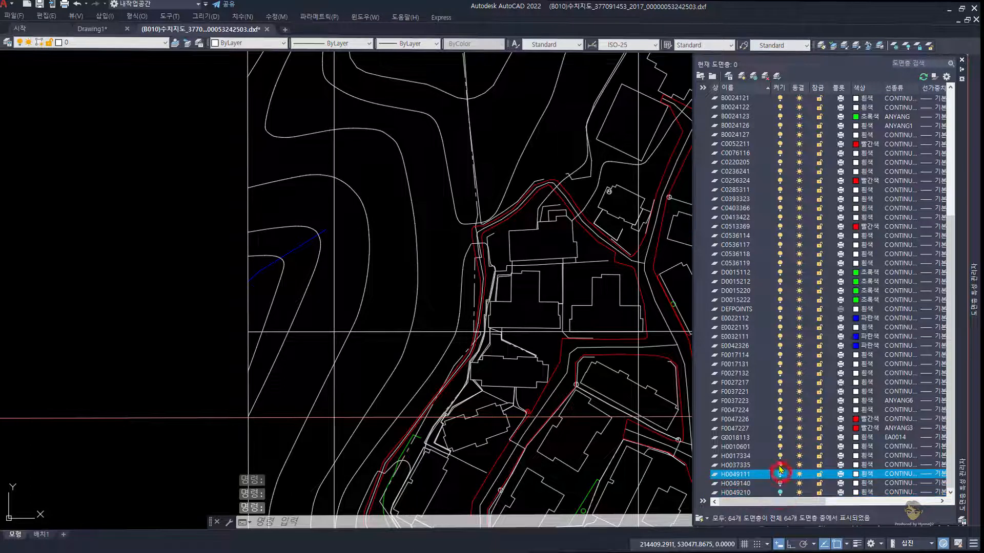
{"action": "left_click", "coordinate": [780, 464]}
Select layers C0393323, C0536119, E0022115, F0027217 and F0047226 together and switch them all off at once.
{"action": "left_click", "coordinate": [732, 199]}
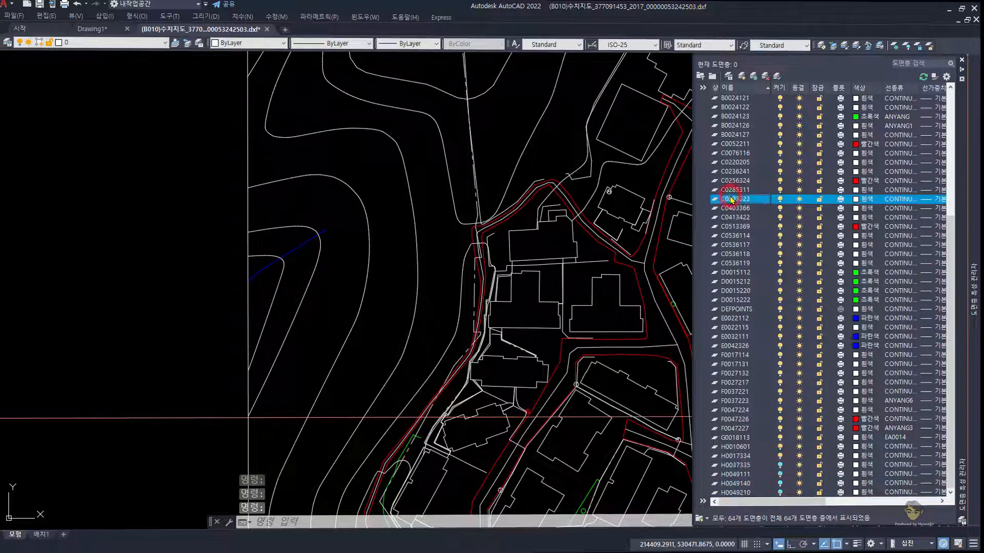
{"action": "left_click", "coordinate": [728, 263], "text": "ctrl"}
{"action": "left_click", "coordinate": [728, 328], "text": "ctrl"}
{"action": "left_click", "coordinate": [728, 383], "text": "ctrl"}
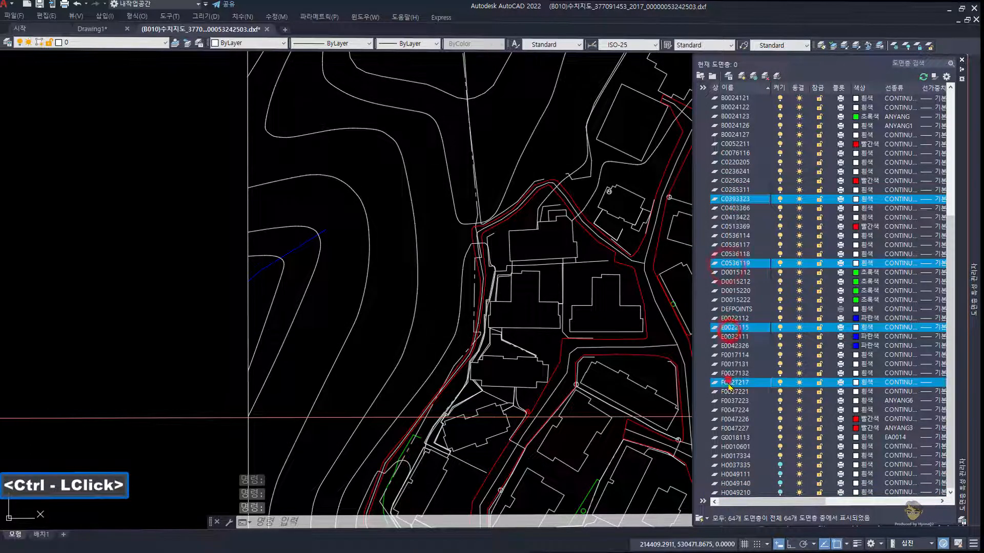
{"action": "left_click", "coordinate": [730, 419], "text": "ctrl"}
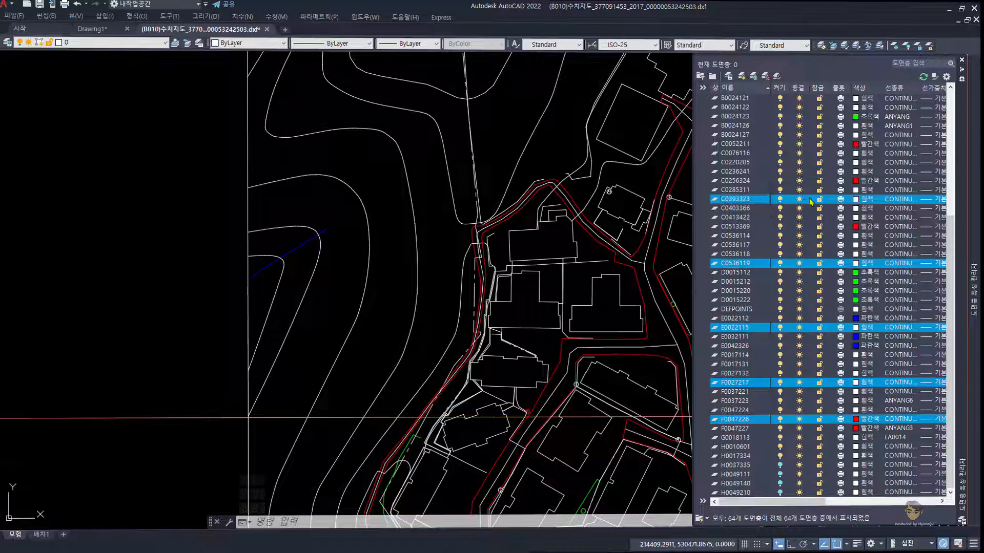
{"action": "left_click", "coordinate": [780, 200]}
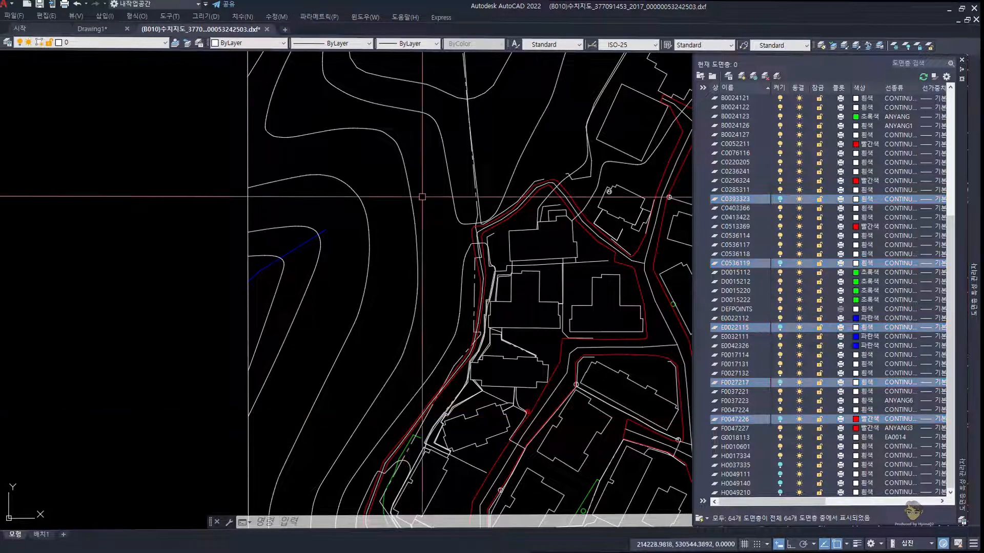
{"action": "key", "text": "Escape"}
{"action": "key", "text": "Escape"}
Zoom the drawing to its extents to view the whole map sheet.
{"action": "scroll", "coordinate": [426, 247], "scroll_direction": "down", "scroll_amount": 4}
{"action": "scroll", "coordinate": [427, 247], "scroll_direction": "down", "scroll_amount": 2}
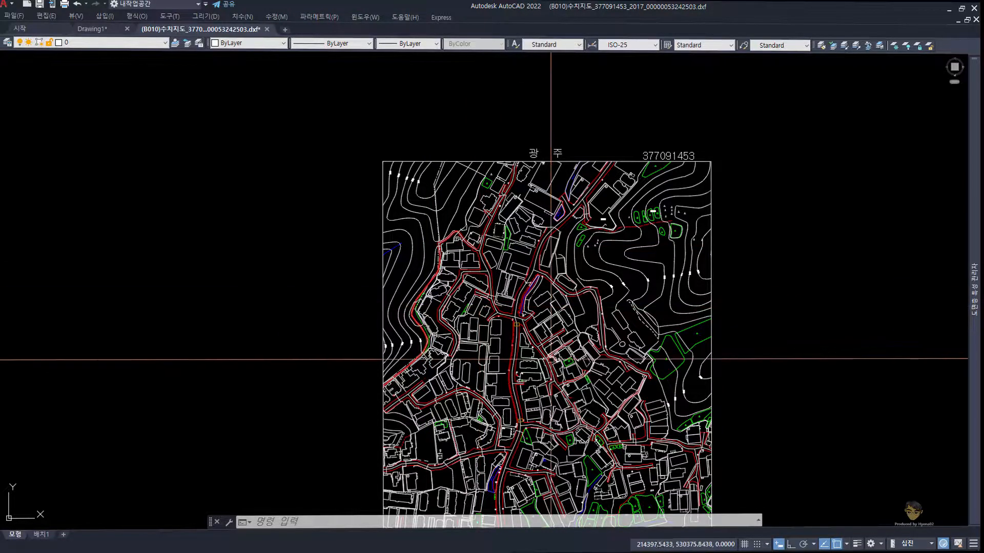
{"action": "middle_click_drag", "start_coordinate": [548, 360], "coordinate": [517, 331]}
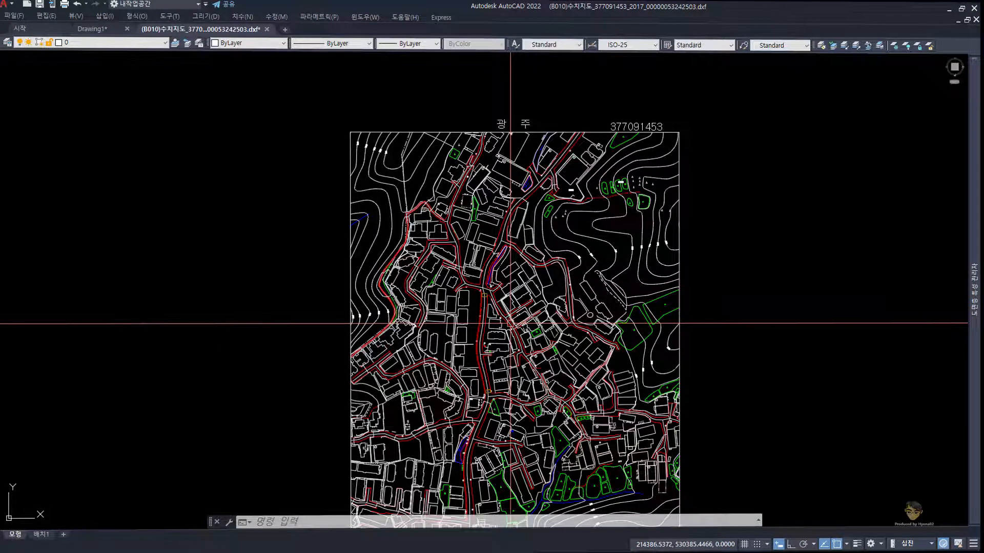
{"action": "type", "text": "z"}
{"action": "key", "text": "space"}
{"action": "type", "text": "e"}
{"action": "key", "text": "space"}
{"action": "type", "text": "z"}
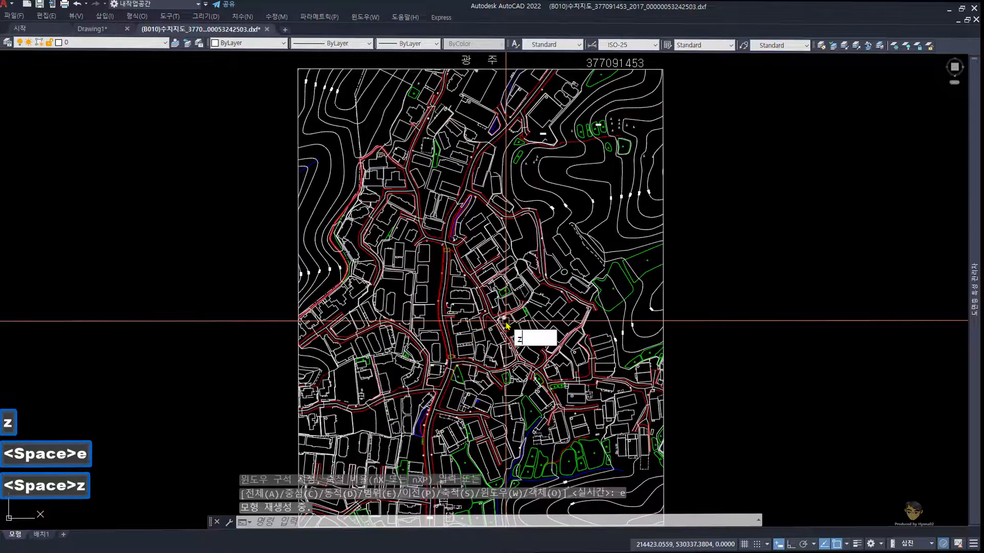
{"action": "key", "text": "space"}
{"action": "key", "text": "space"}
{"action": "key", "text": "Escape"}
{"action": "key", "text": "Escape"}
Use LAYOFF to turn off layers B0014113, F0047224, A0023210 and A0013115 by picking their objects in the map's upper middle.
{"action": "type", "text": "ff"}
{"action": "key", "text": "space"}
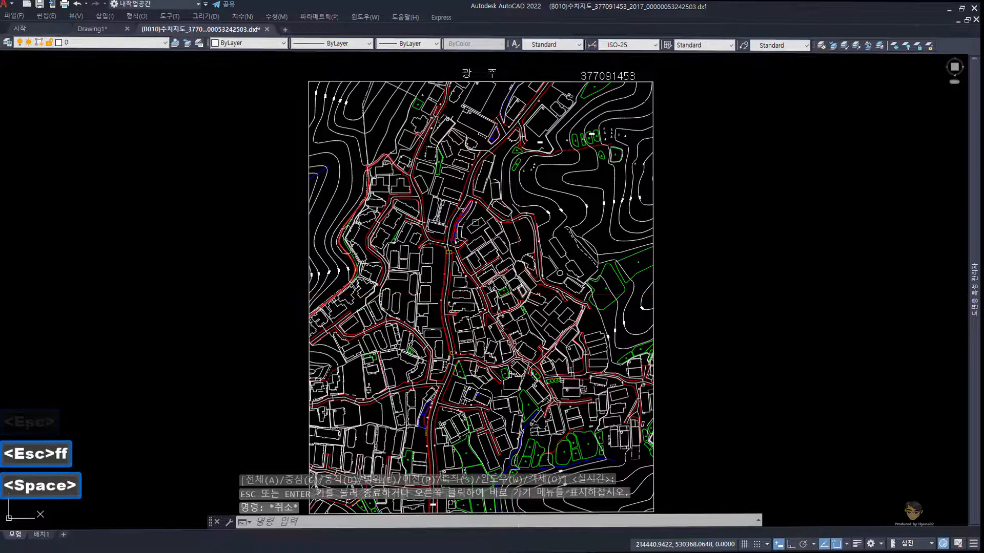
{"action": "left_click", "coordinate": [473, 226]}
{"action": "left_click", "coordinate": [439, 197]}
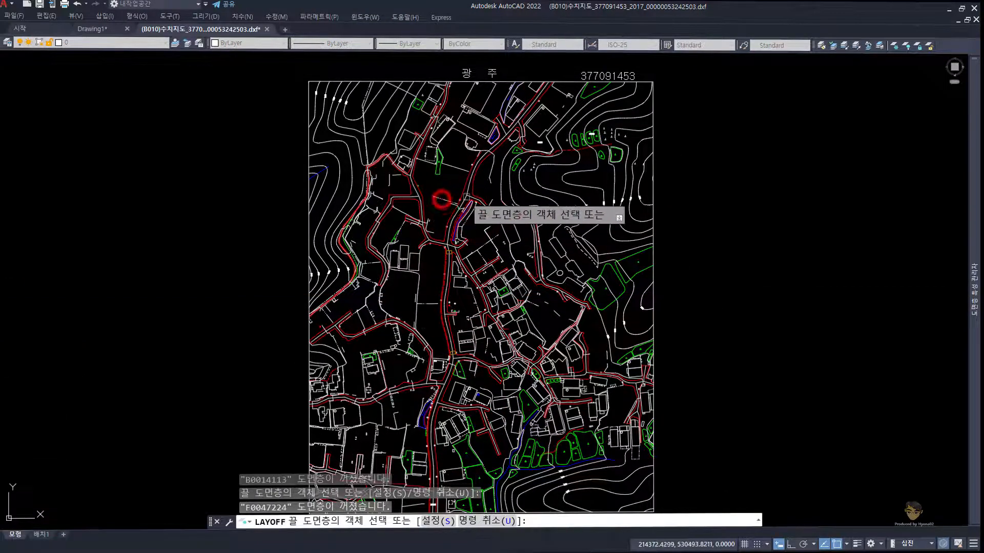
{"action": "left_click", "coordinate": [469, 189]}
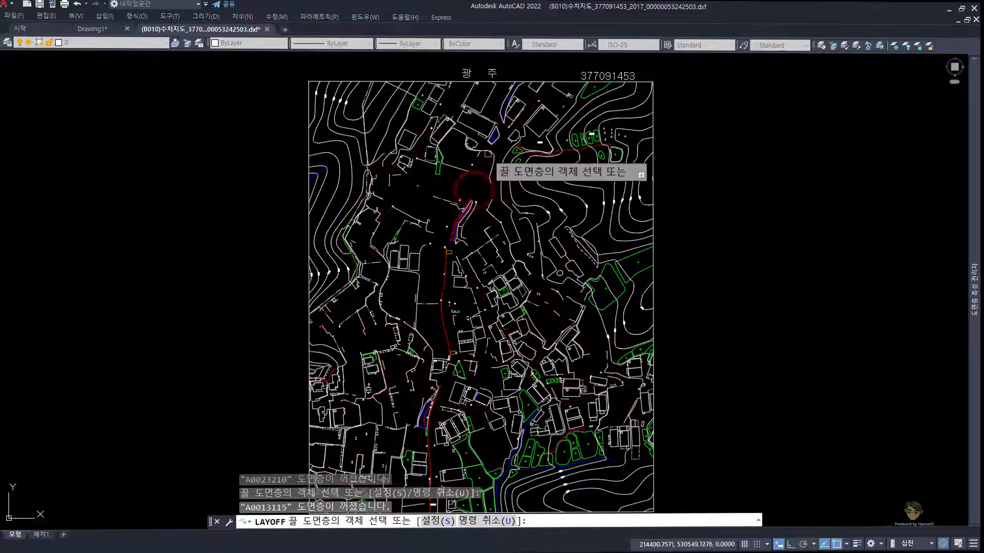
Turn off more layers by picking contour lines and green plots near the upper edge, including B0024126, D0015212 and D0015112.
{"action": "left_click", "coordinate": [485, 153]}
{"action": "left_click", "coordinate": [554, 153]}
{"action": "left_click", "coordinate": [573, 143]}
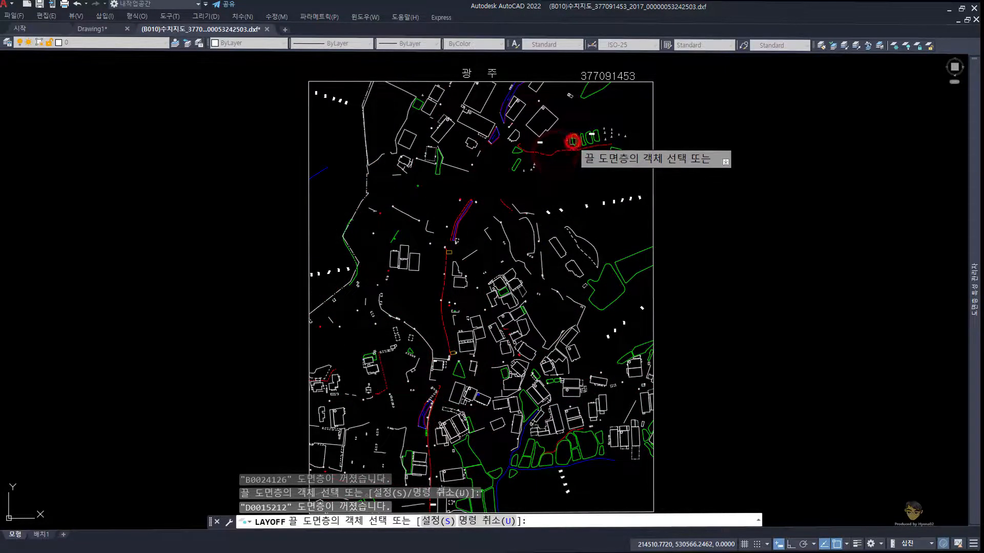
{"action": "scroll", "coordinate": [519, 148], "scroll_direction": "up", "scroll_amount": 8}
{"action": "left_click", "coordinate": [516, 181]}
{"action": "scroll", "coordinate": [516, 180], "scroll_direction": "down", "scroll_amount": 8}
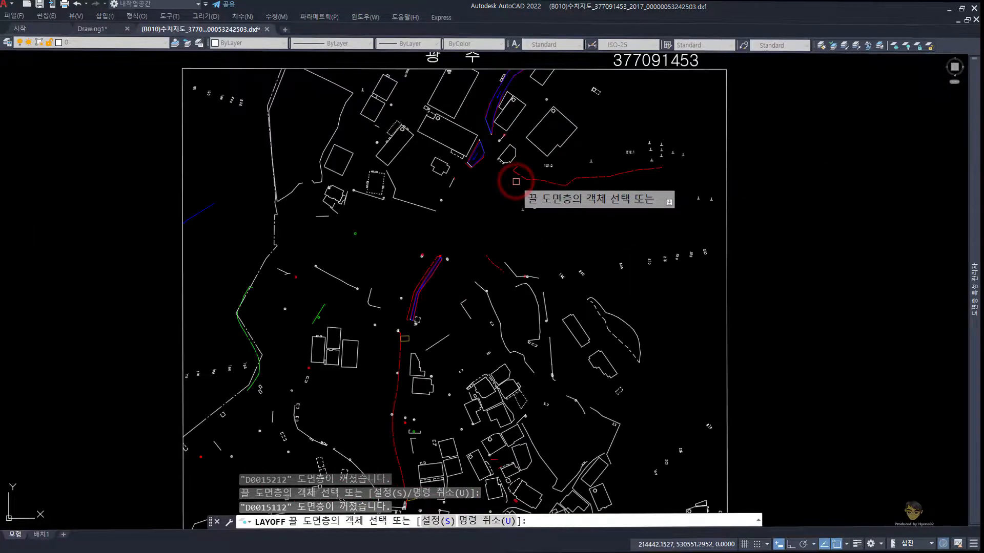
{"action": "key", "text": "space"}
Turn all the map's layers back on with LAYON.
{"action": "scroll", "coordinate": [421, 293], "scroll_direction": "down", "scroll_amount": 2}
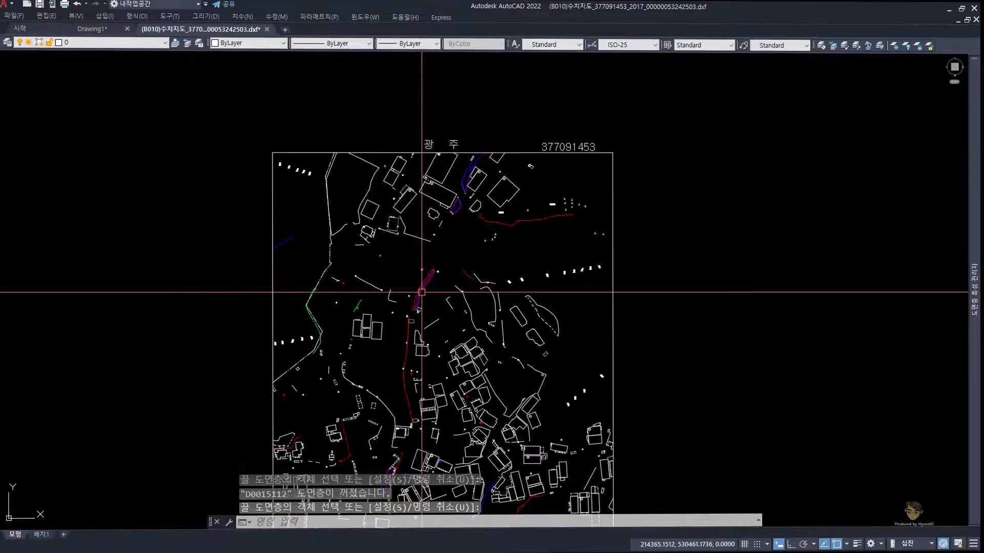
{"action": "type", "text": "On"}
{"action": "key", "text": "space"}
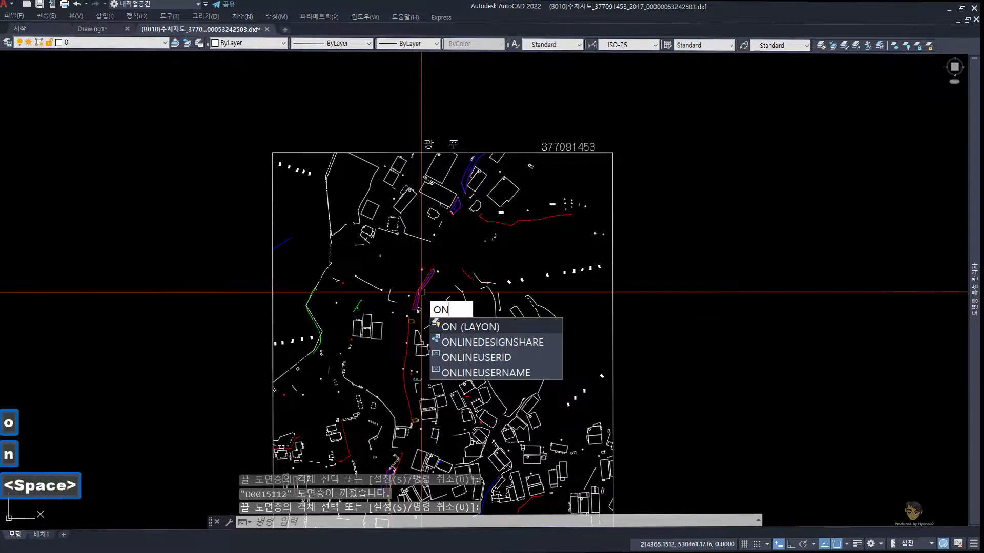
Isolate layer B0014111 using the large building outline below sheet number 377091453, and switch every layer on again.
{"action": "scroll", "coordinate": [498, 199], "scroll_direction": "up", "scroll_amount": 4}
{"action": "left_click", "coordinate": [494, 216]}
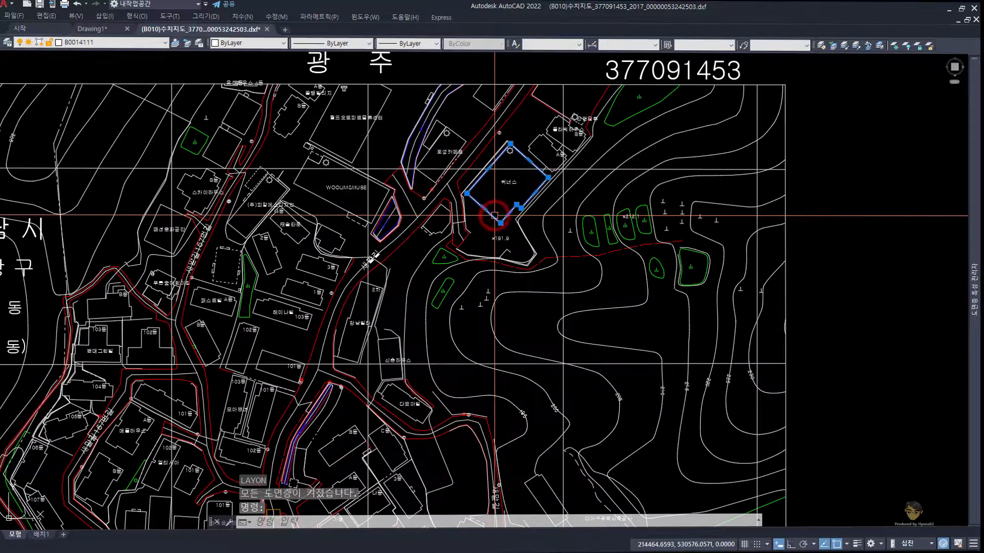
{"action": "type", "text": "lo"}
{"action": "key", "text": "Return"}
{"action": "scroll", "coordinate": [494, 221], "scroll_direction": "down", "scroll_amount": 4}
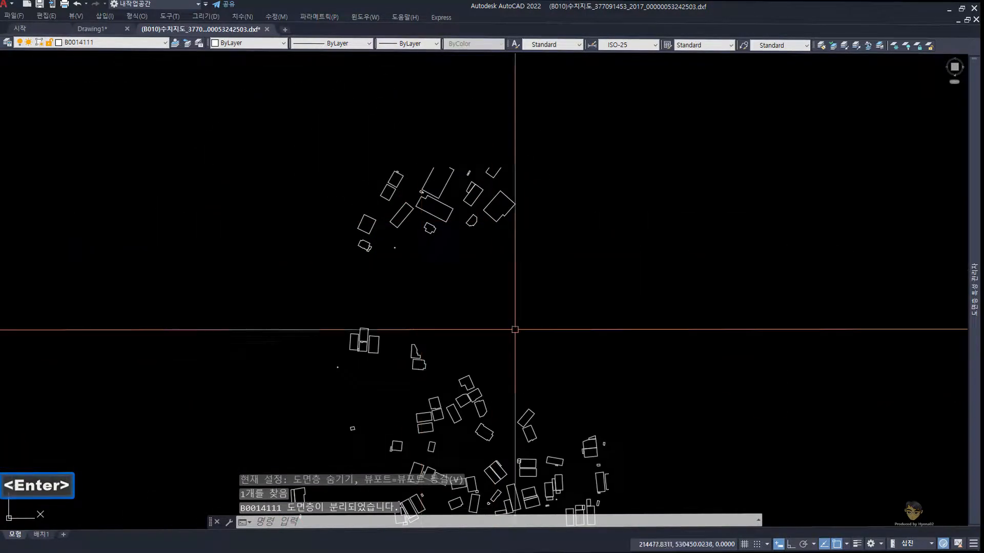
{"action": "type", "text": "on"}
{"action": "key", "text": "space"}
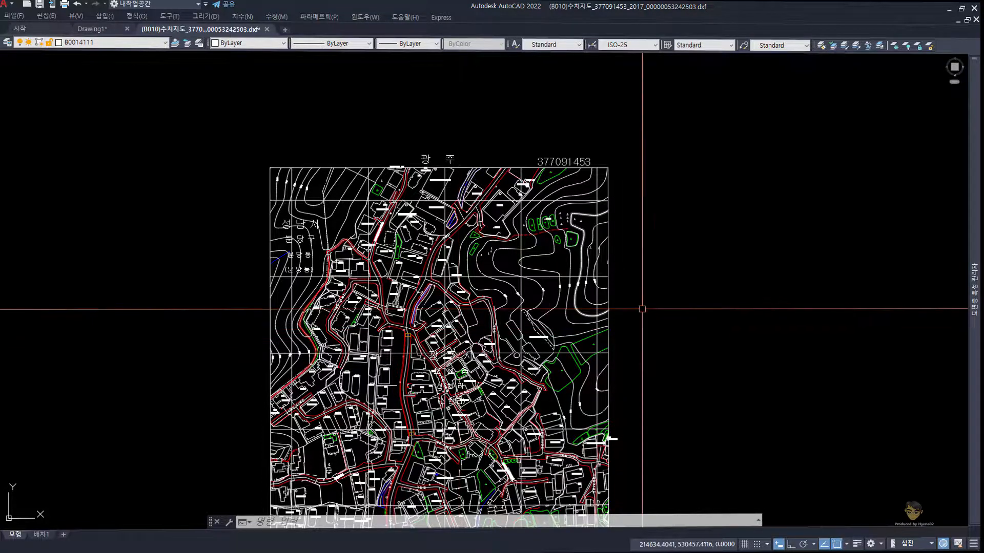
Search the layer list for names beginning with a, and then for names beginning with z.
{"action": "mouse_move", "coordinate": [976, 309]}
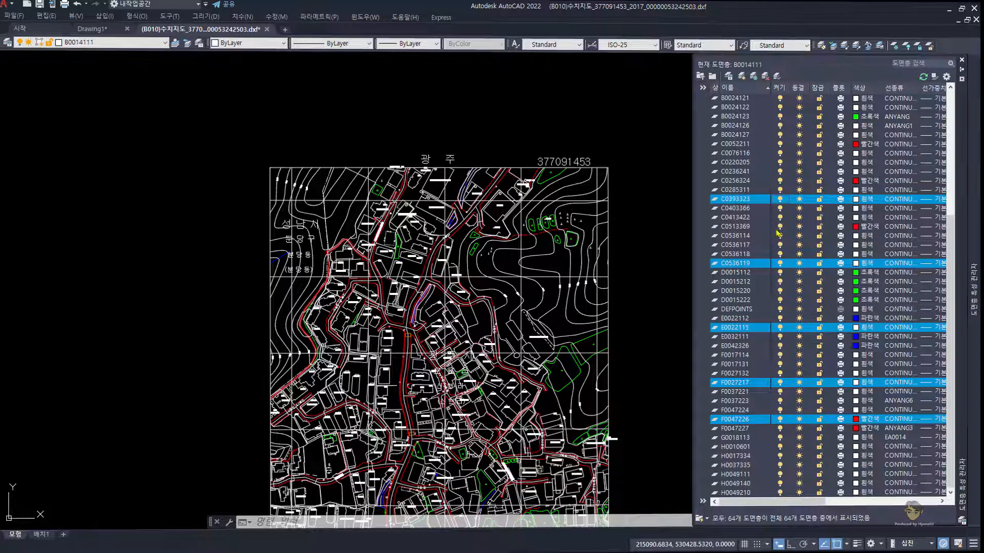
{"action": "left_click", "coordinate": [735, 230]}
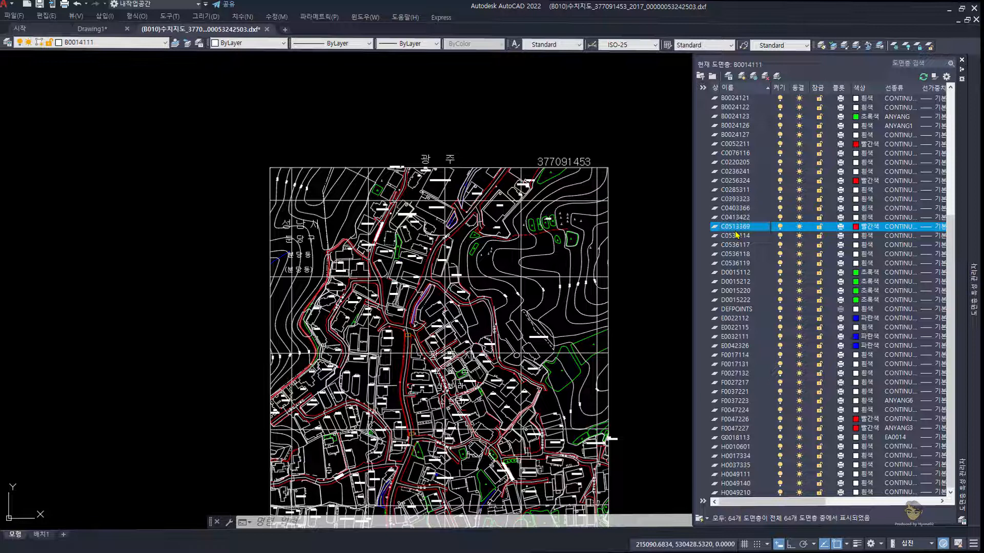
{"action": "left_click", "coordinate": [909, 64]}
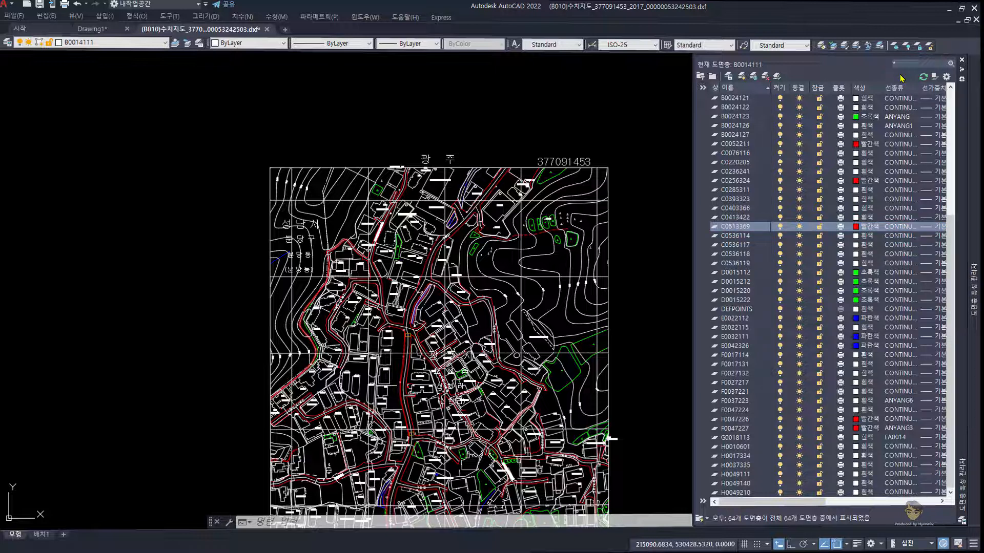
{"action": "type", "text": "a"}
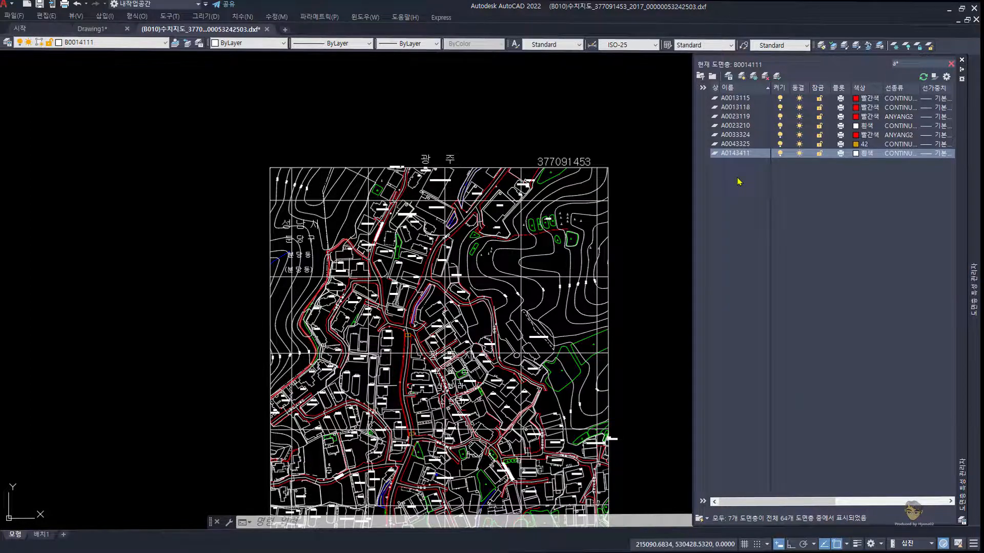
{"action": "key", "text": "BackSpace"}
{"action": "type", "text": "z"}
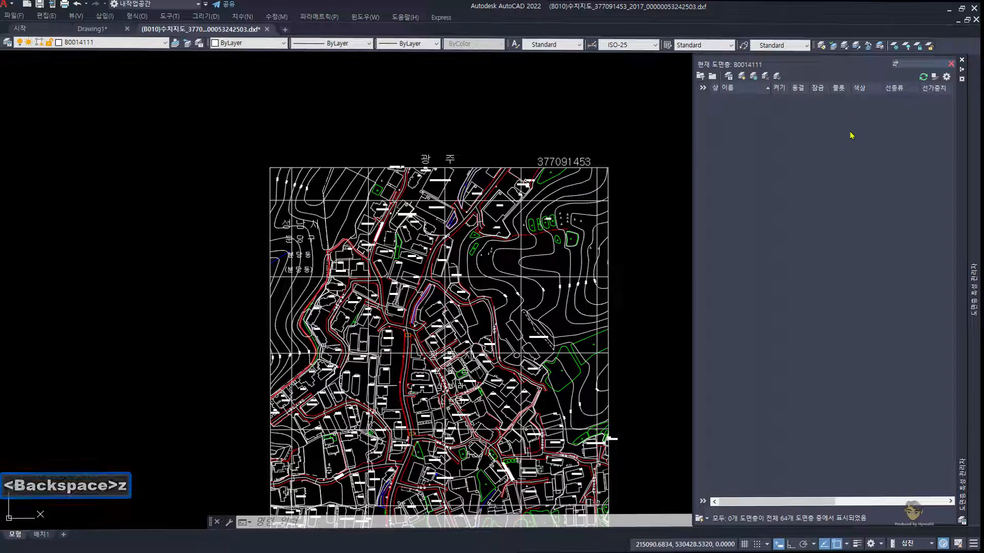
Search the layer list for names beginning with b, and clear the search to list all layers.
{"action": "key", "text": "BackSpace"}
{"action": "type", "text": "b"}
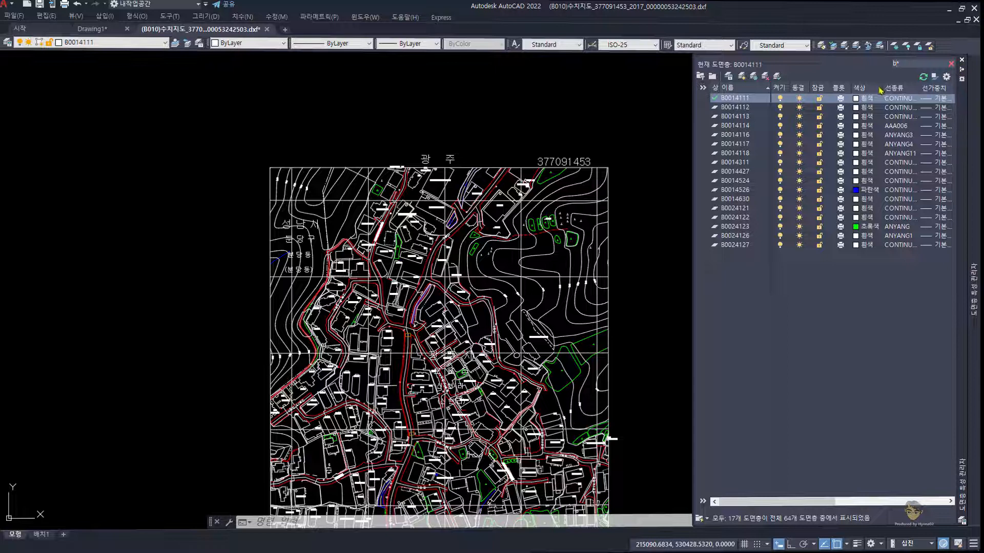
{"action": "key", "text": "Escape"}
{"action": "key", "text": "Escape"}
{"action": "key", "text": "BackSpace"}
{"action": "key", "text": "BackSpace"}
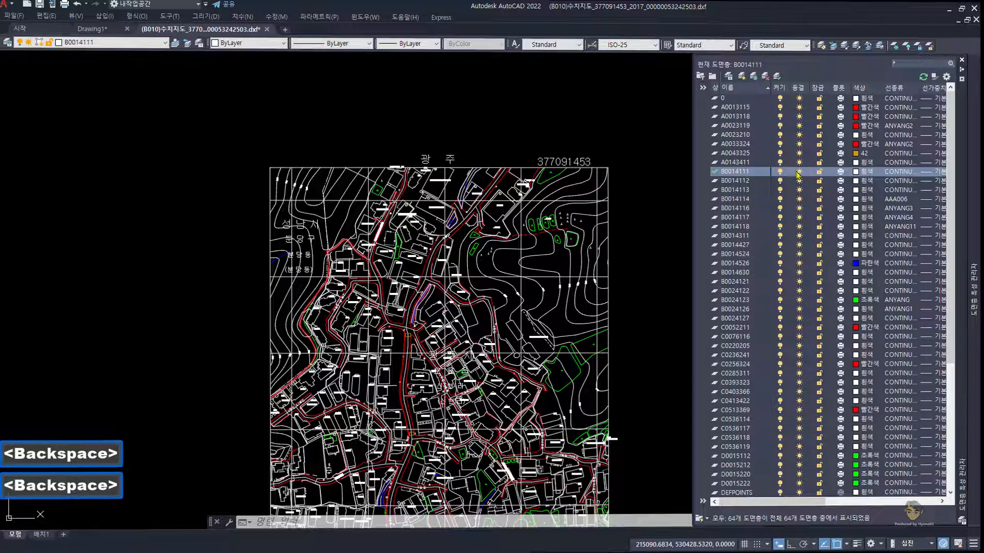
{"action": "key", "text": "BackSpace"}
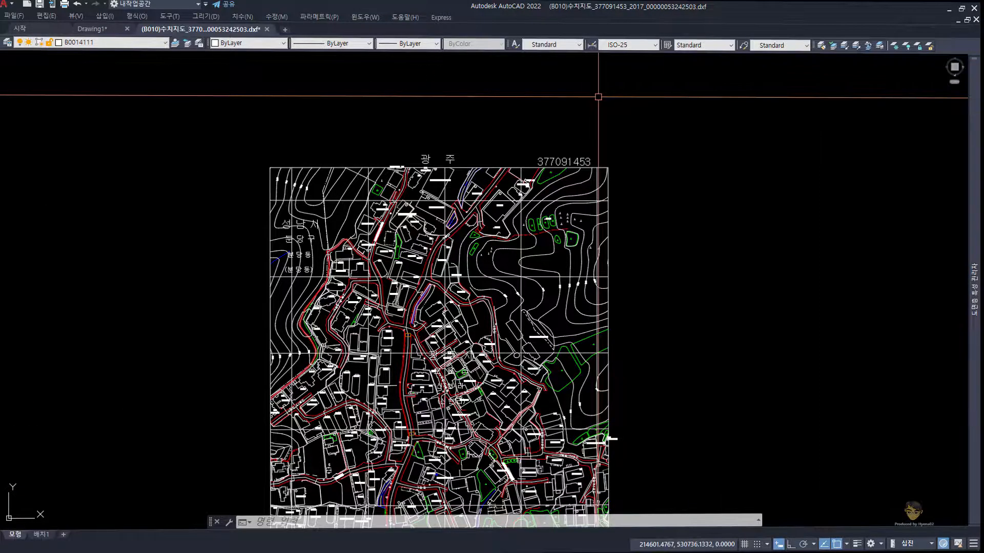
Return to the layer list and search once more for names beginning with a.
{"action": "mouse_move", "coordinate": [970, 185]}
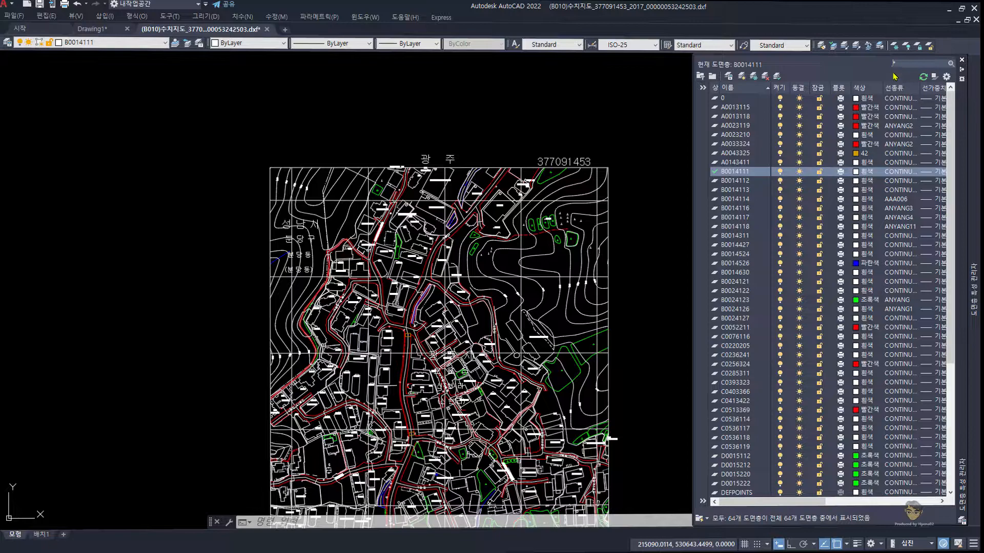
{"action": "key", "text": "ctrl+shift+1"}
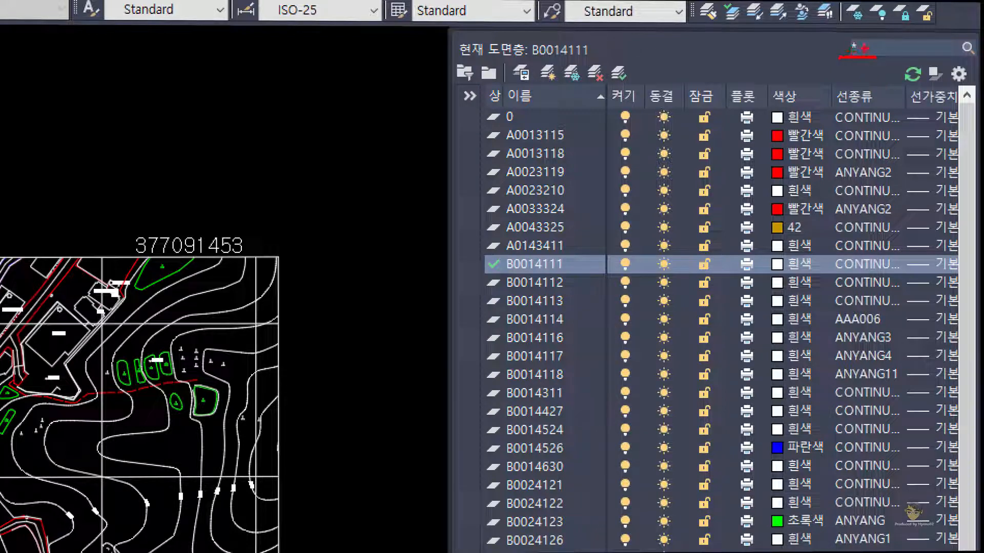
{"action": "key", "text": "Escape"}
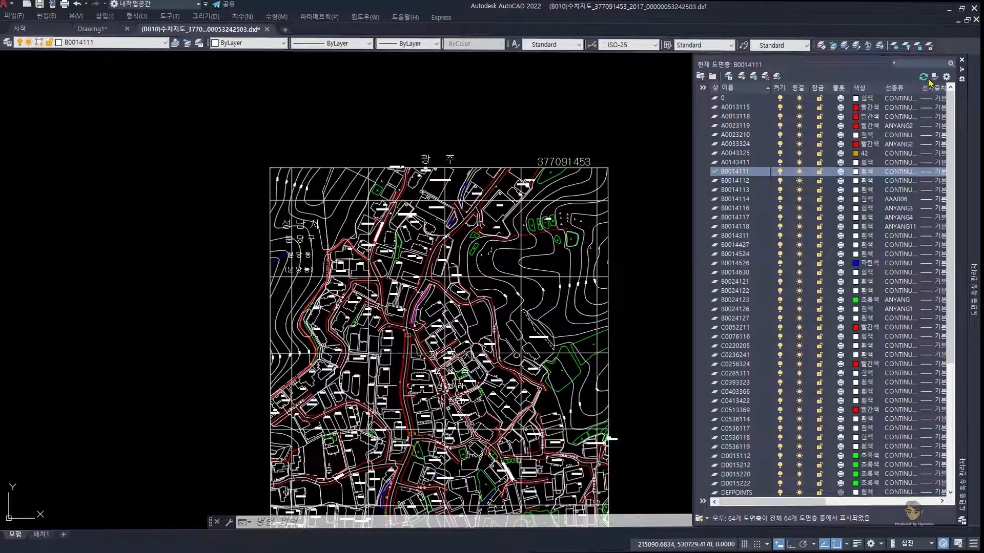
{"action": "type", "text": "a"}
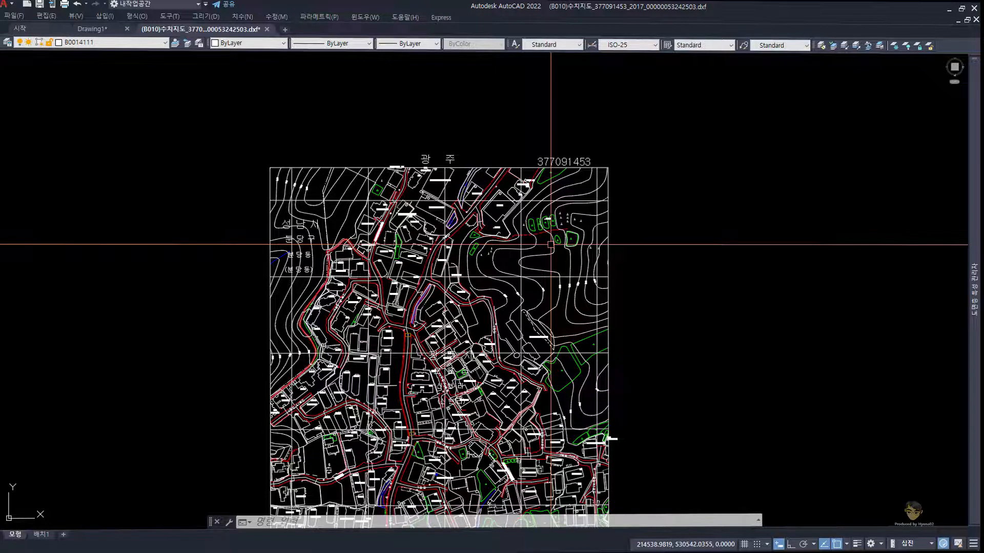
Switch from the digital map to the Drawing1 drawing.
{"action": "middle_click_drag", "start_coordinate": [461, 259], "coordinate": [450, 212]}
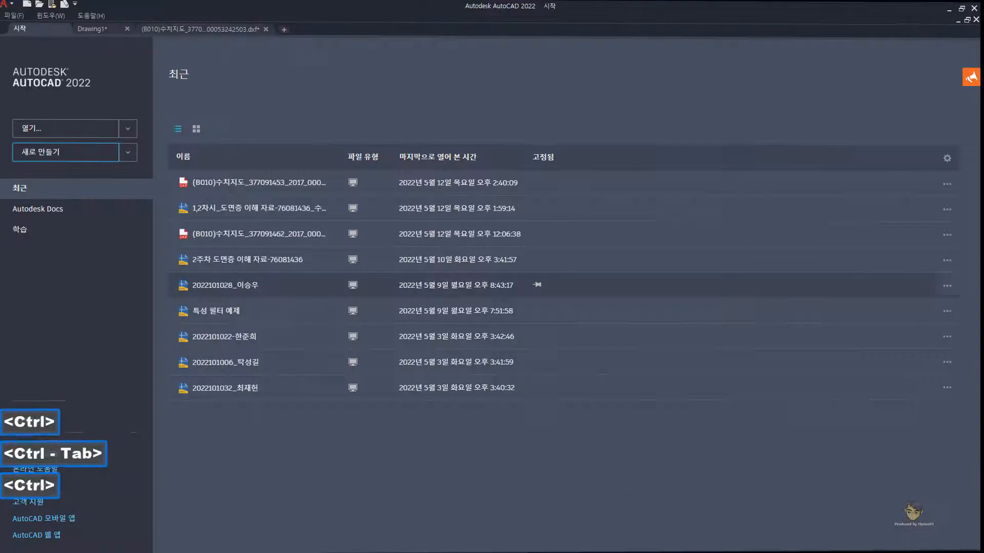
{"action": "key", "text": "ctrl+Tab"}
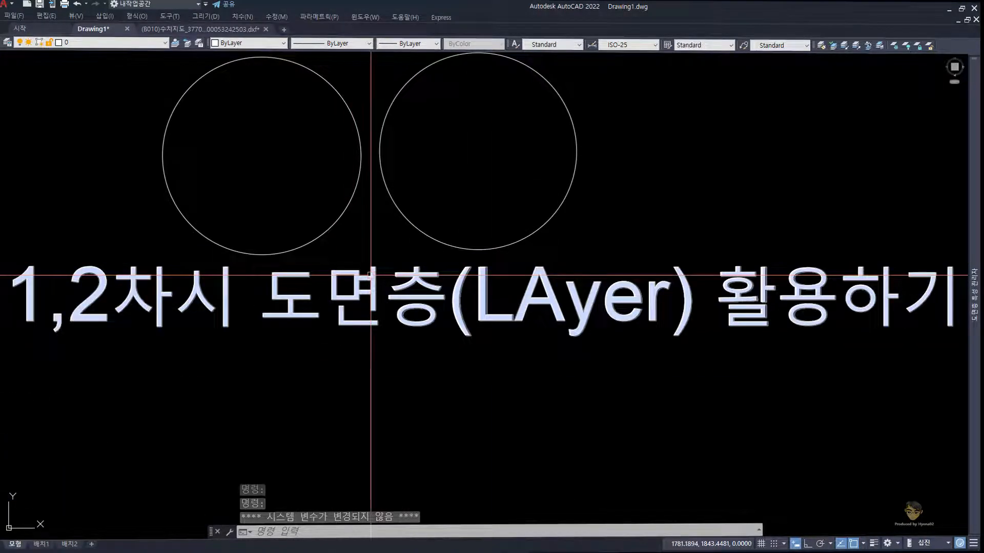
Open the layer properties manager with the LA command and check its palette's anchoring and auto-hide options.
{"action": "type", "text": "LA"}
{"action": "key", "text": "space"}
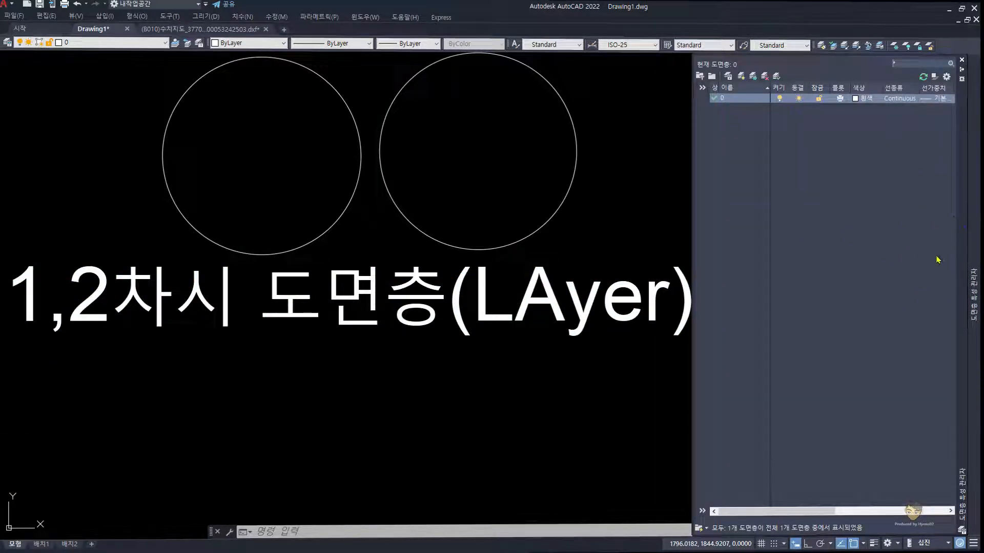
{"action": "right_click", "coordinate": [961, 276]}
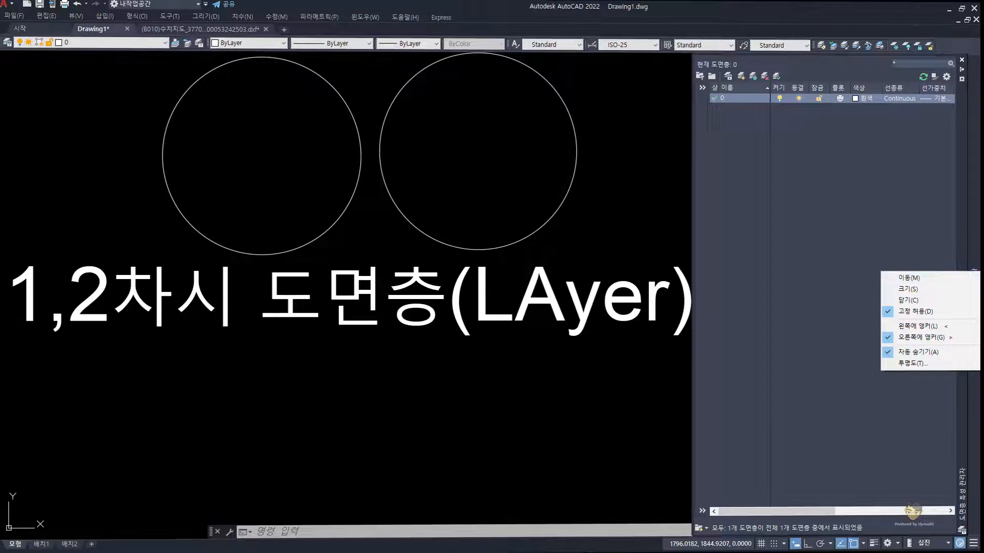
{"action": "left_click", "coordinate": [954, 337]}
{"action": "key", "text": "Escape"}
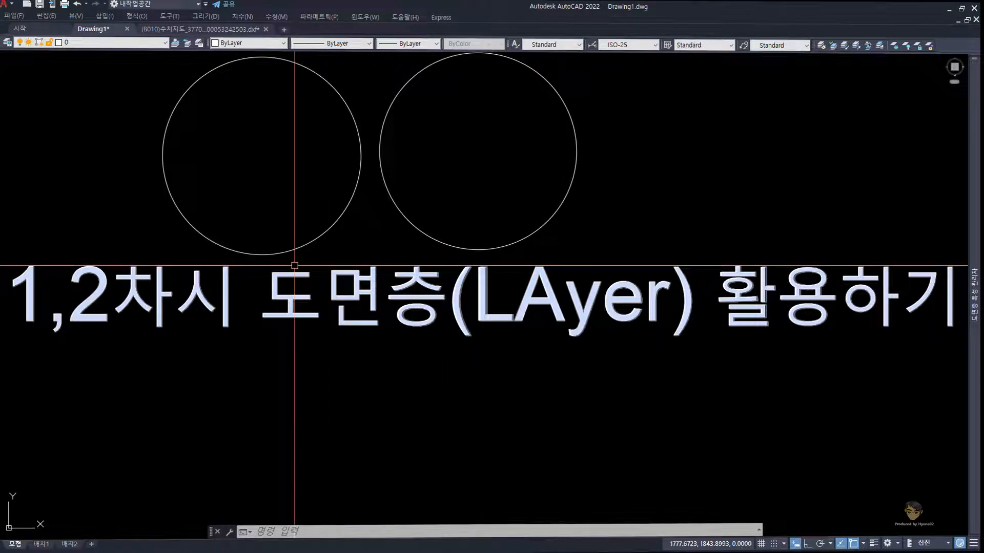
Open the program parameters file acad.pgp in Notepad and move its window up to make it fully visible.
{"action": "left_click", "coordinate": [170, 17]}
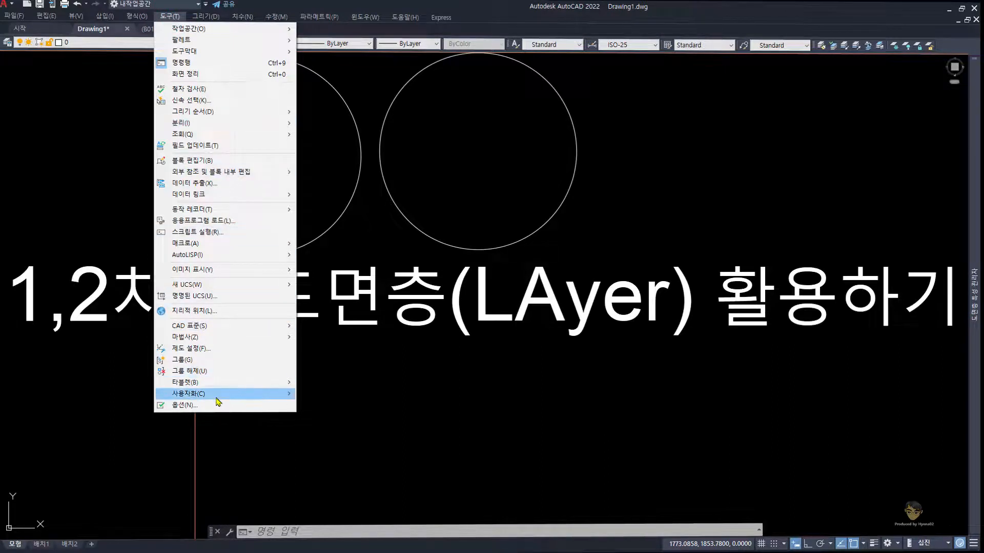
{"action": "mouse_move", "coordinate": [216, 398]}
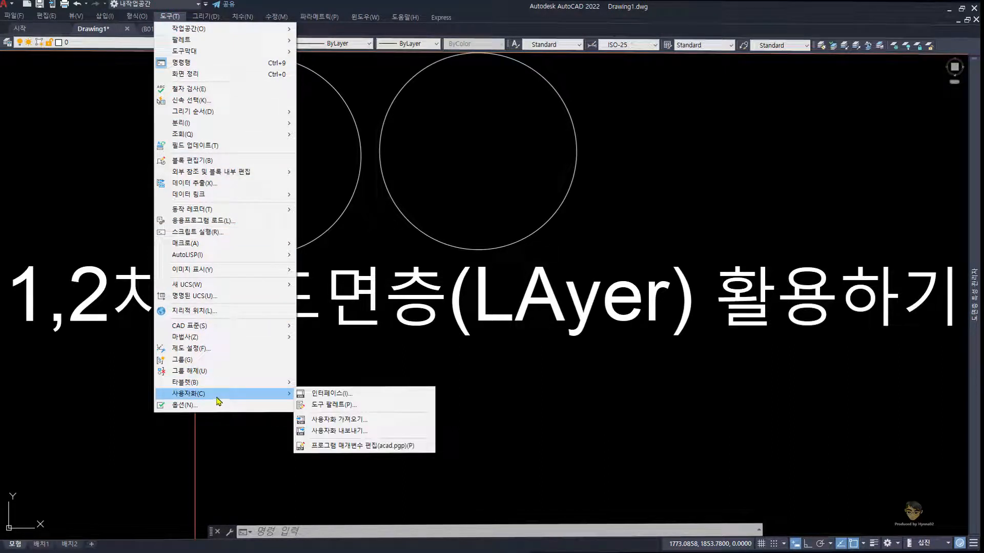
{"action": "left_click", "coordinate": [362, 447]}
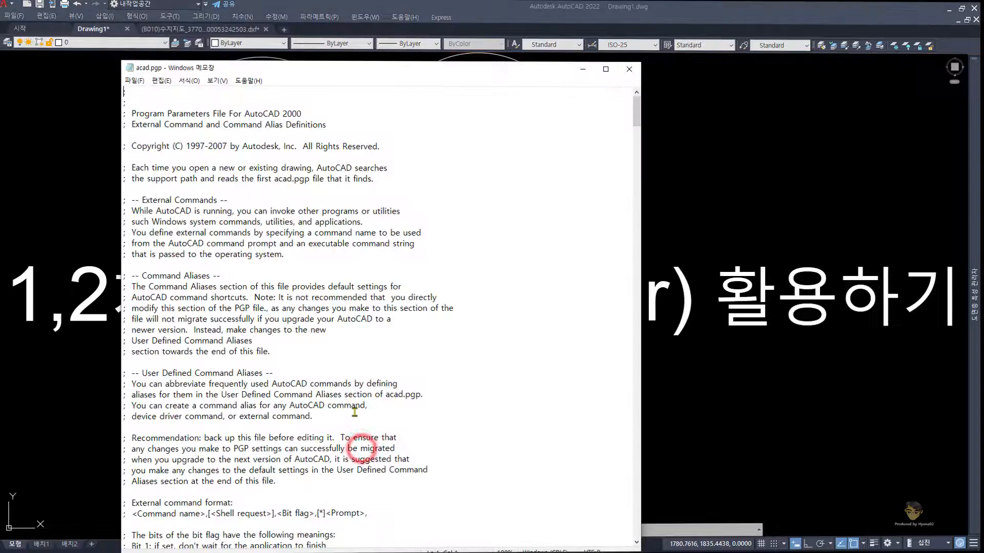
{"action": "left_click_drag", "start_coordinate": [316, 68], "coordinate": [323, 39]}
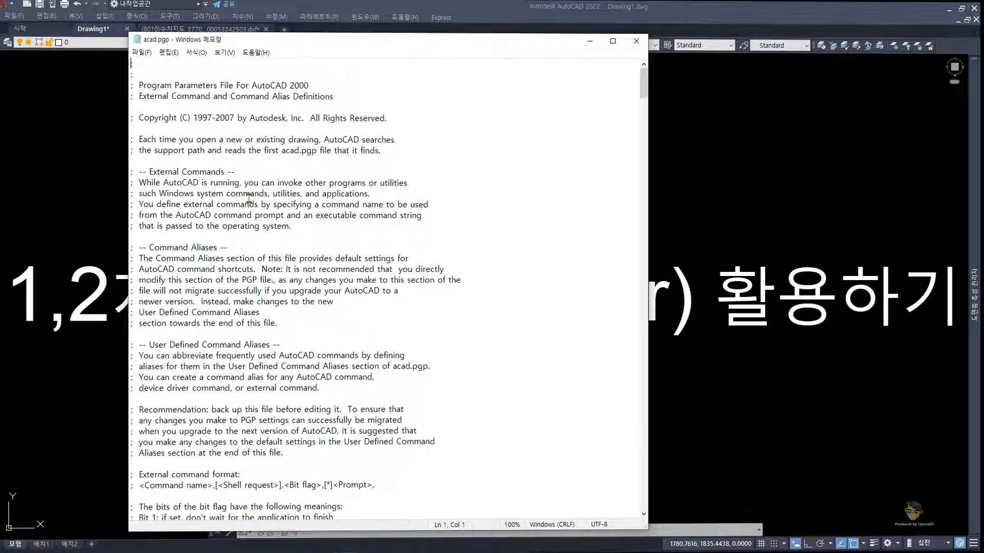
Search acad.pgp for layer to look up the command's alias, and close the file.
{"action": "key", "text": "ctrl+f"}
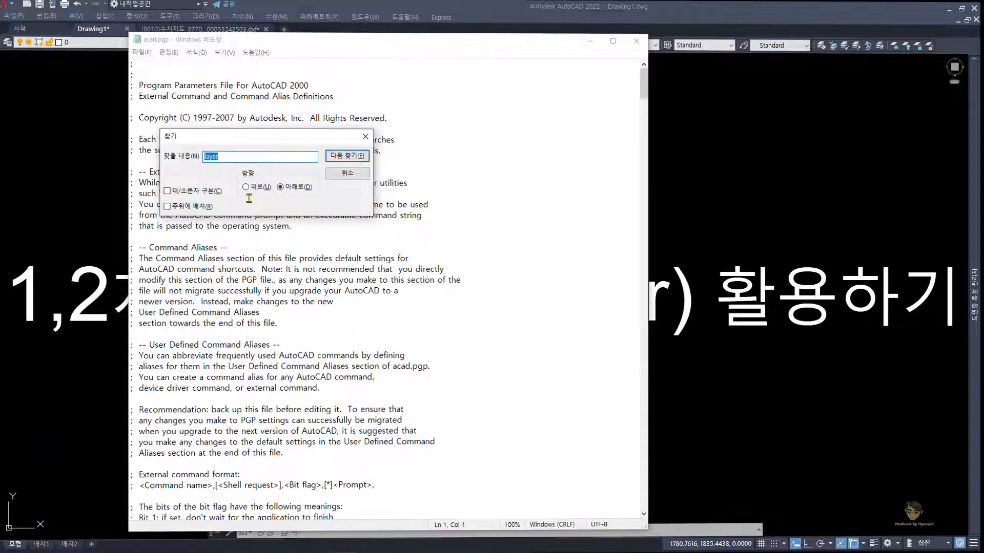
{"action": "key", "text": "Return"}
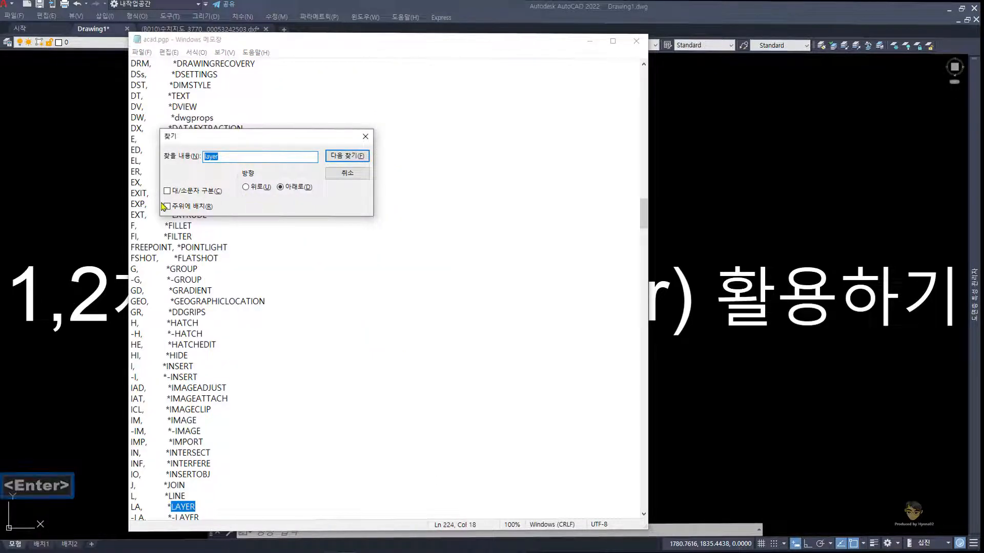
{"action": "left_click", "coordinate": [139, 507]}
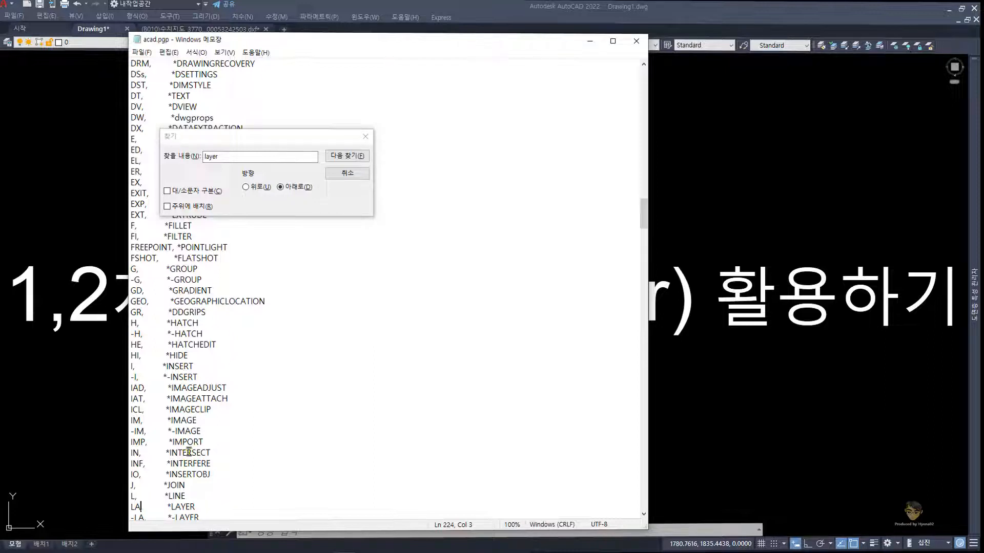
{"action": "key", "text": "Escape"}
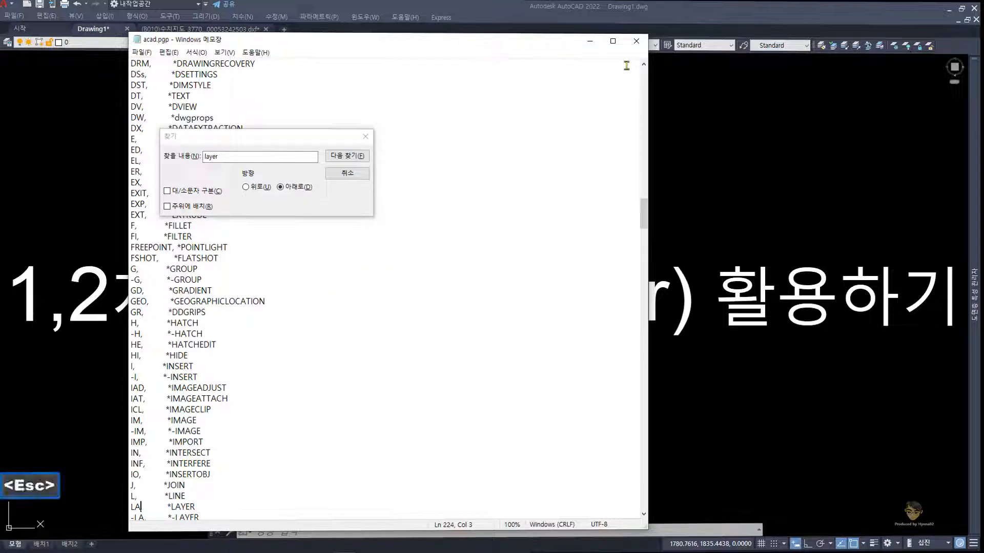
{"action": "left_click", "coordinate": [347, 172]}
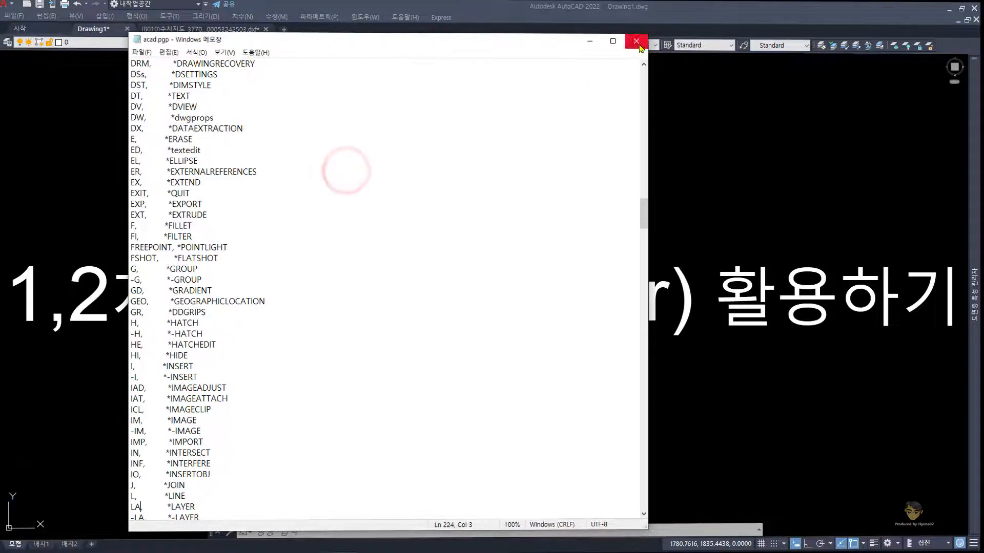
{"action": "left_click", "coordinate": [636, 41]}
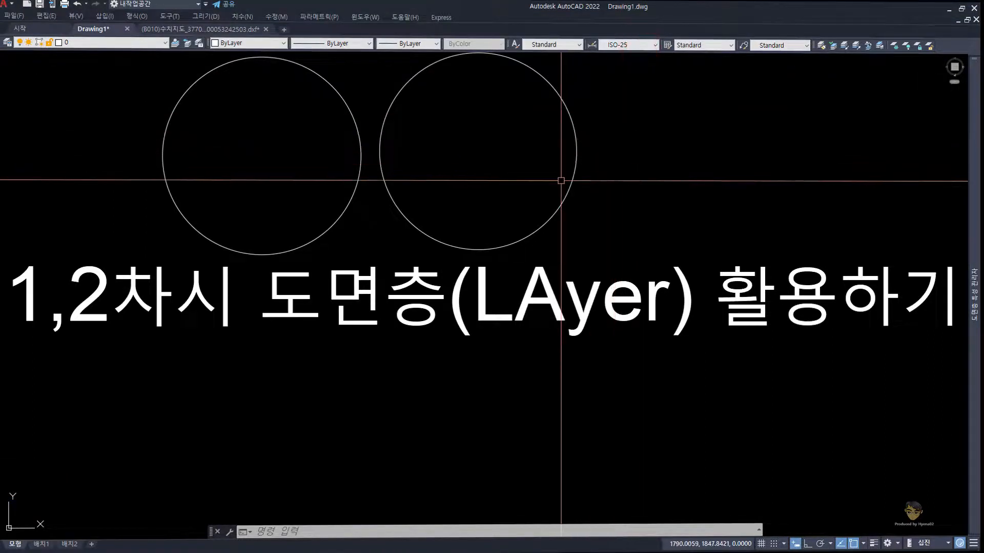
Show the Properties palette and hide it again, repeating the toggle once.
{"action": "key", "text": "ctrl+1"}
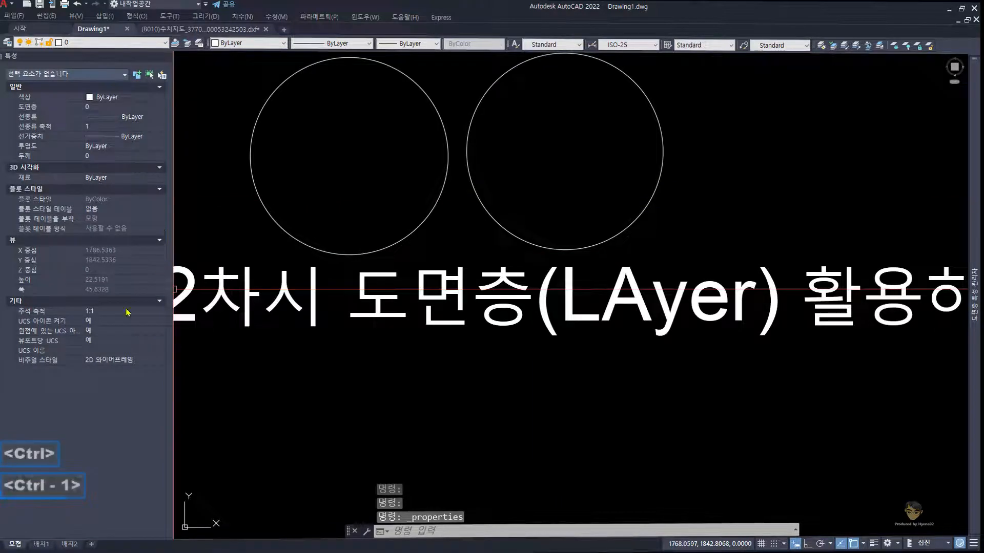
{"action": "key", "text": "ctrl+1"}
{"action": "key", "text": "ctrl+1"}
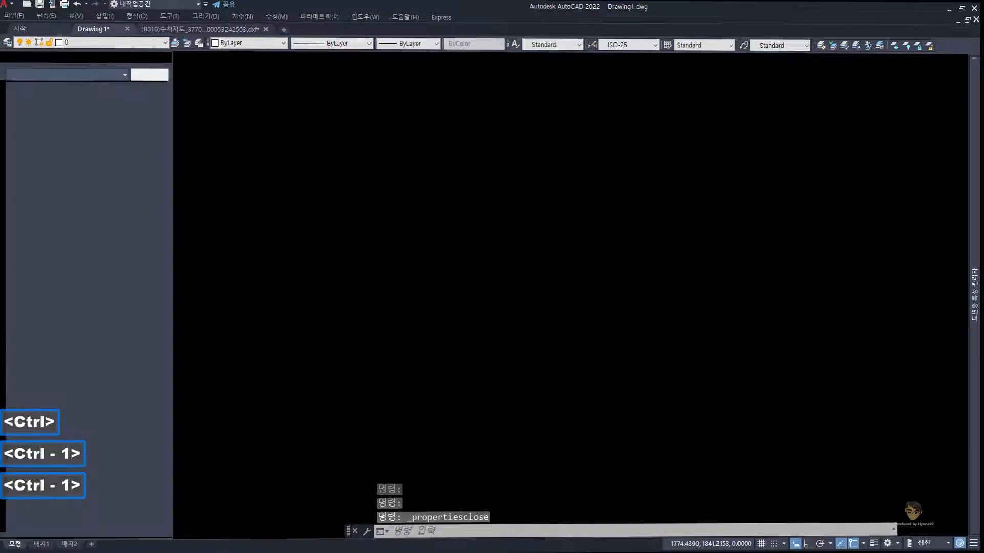
{"action": "key", "text": "ctrl+1"}
Switch to the DXF digital map and return to the Drawing1 drawing.
{"action": "mouse_move", "coordinate": [974, 297]}
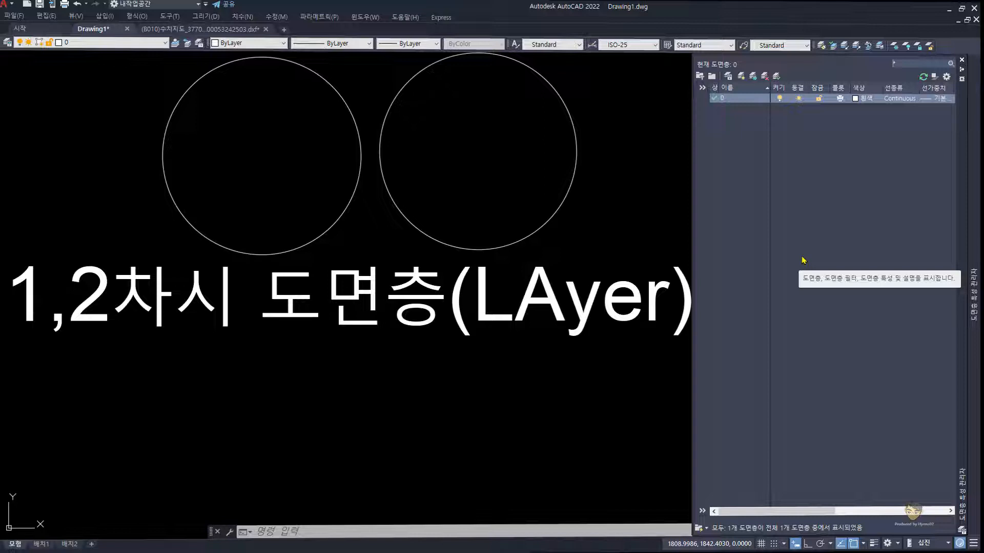
{"action": "left_click", "coordinate": [219, 29]}
{"action": "mouse_move", "coordinate": [973, 264]}
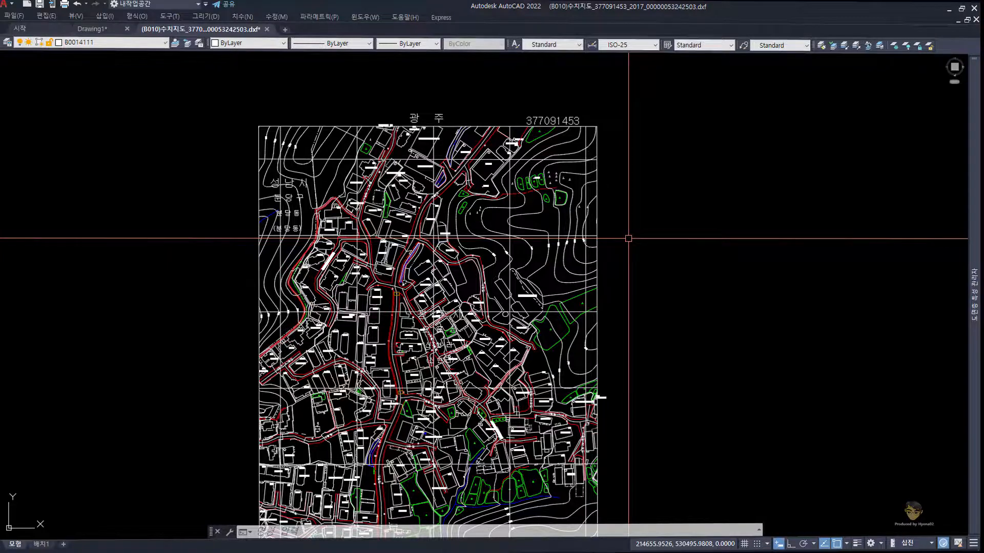
{"action": "key", "text": "ctrl+Tab"}
{"action": "key", "text": "ctrl+Tab"}
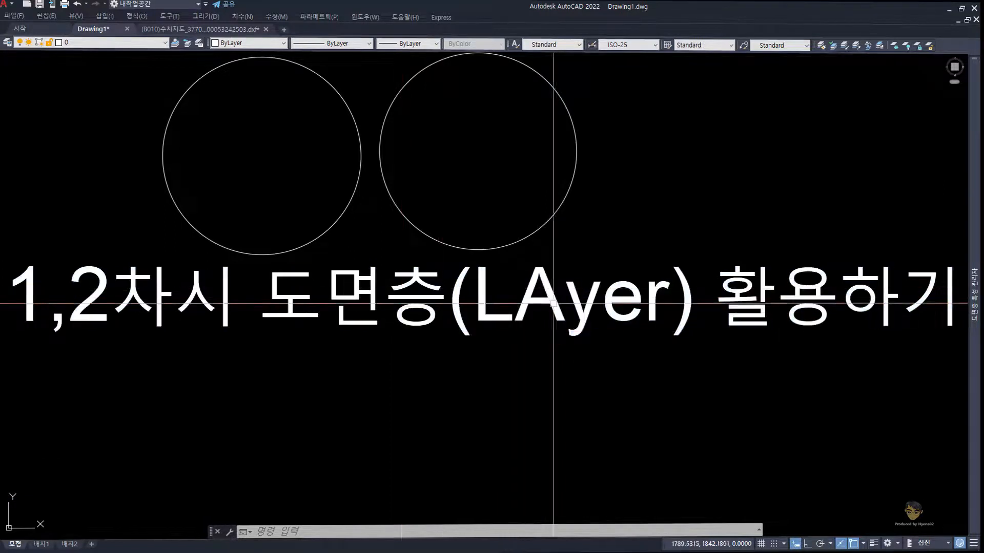
Examine the layer palette of Drawing1 and read the description of its New Layer command.
{"action": "mouse_move", "coordinate": [969, 233]}
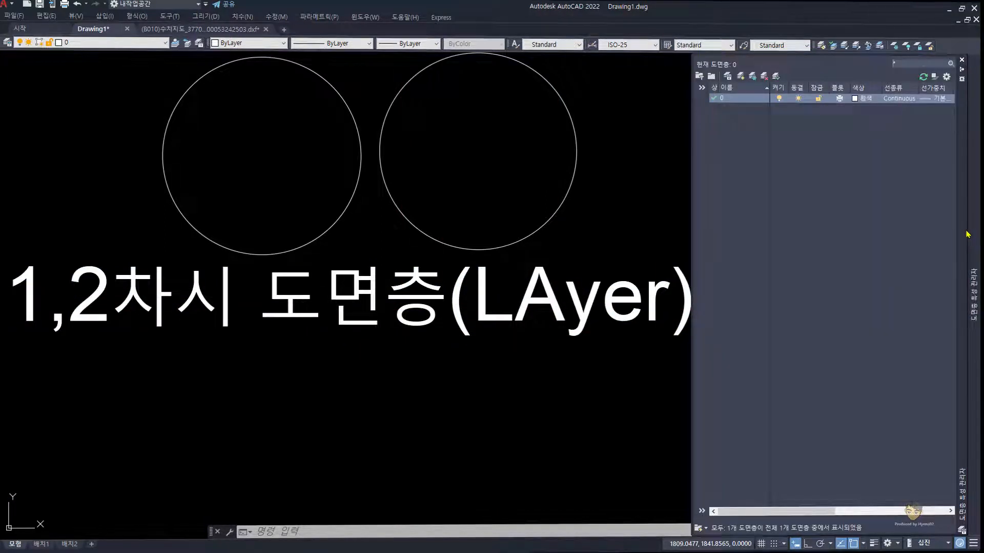
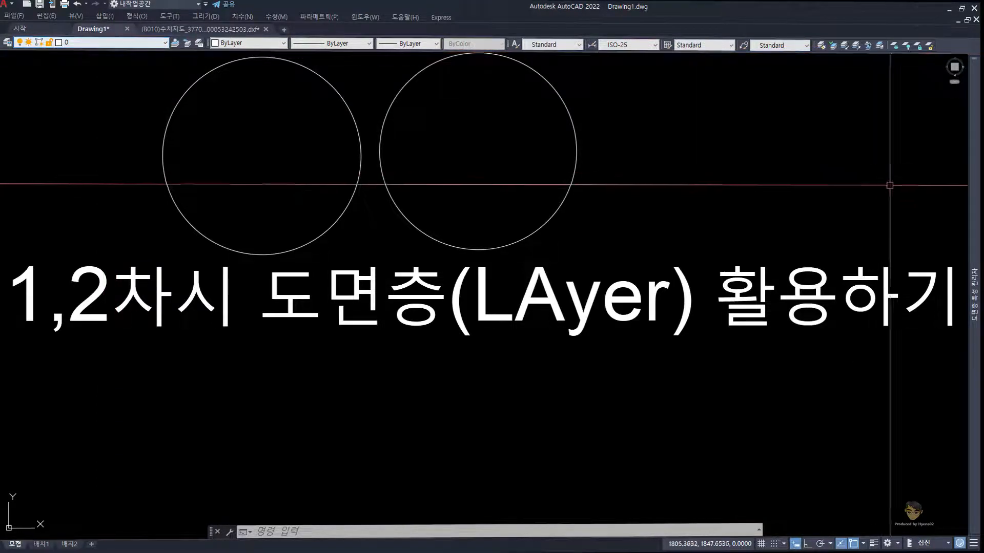
{"action": "mouse_move", "coordinate": [978, 203]}
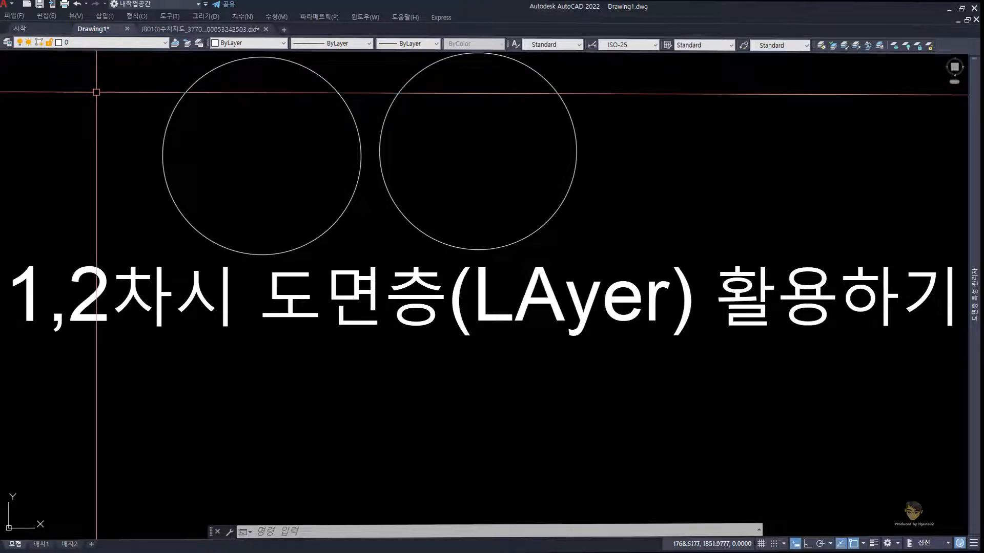
{"action": "mouse_move", "coordinate": [973, 287]}
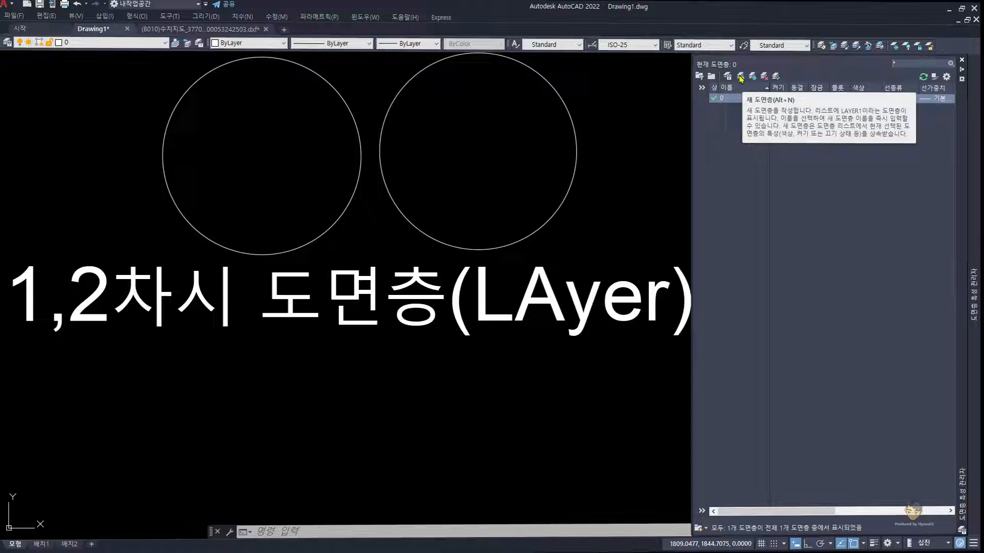
{"action": "key", "text": "ctrl+shift+1"}
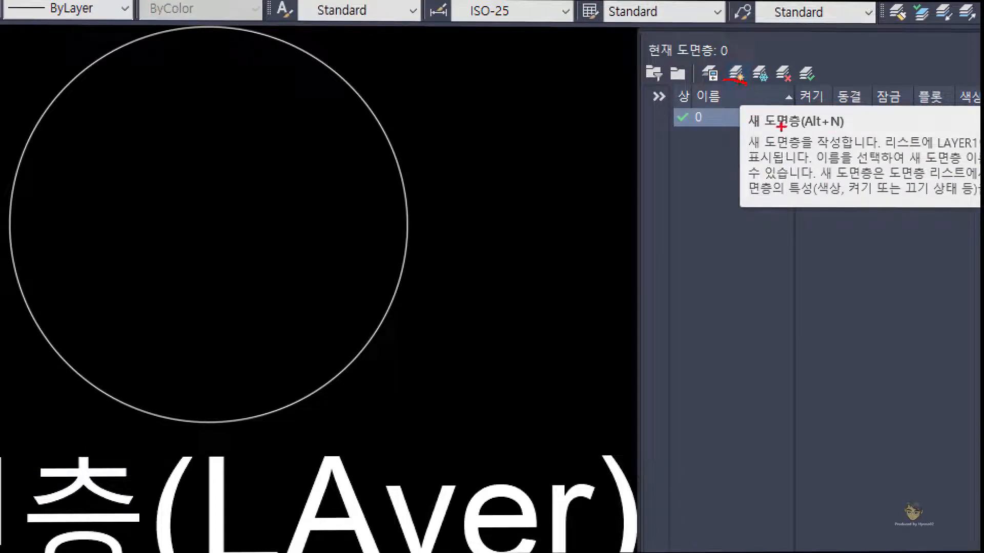
{"action": "left_click_drag", "start_coordinate": [774, 132], "coordinate": [826, 134]}
{"action": "key", "text": "Escape"}
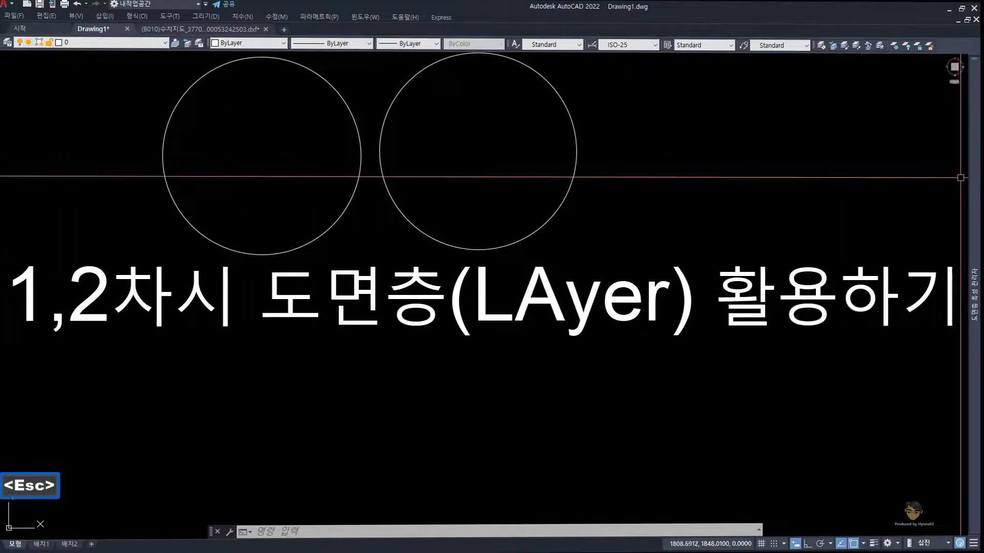
Select layer 0, then widen the Status column and the layer palette to show more layer property columns.
{"action": "mouse_move", "coordinate": [974, 183]}
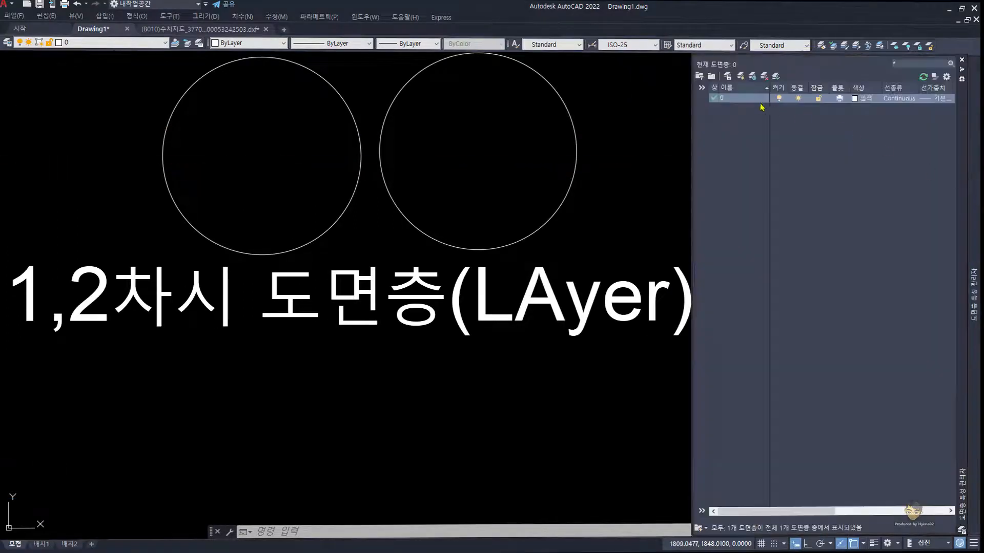
{"action": "left_click", "coordinate": [743, 100]}
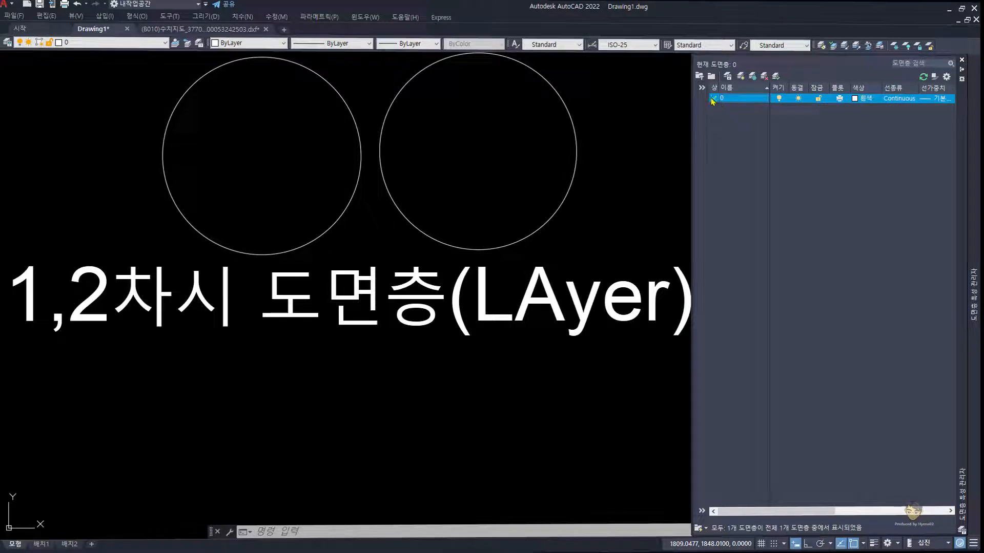
{"action": "left_click_drag", "start_coordinate": [718, 87], "coordinate": [730, 88]}
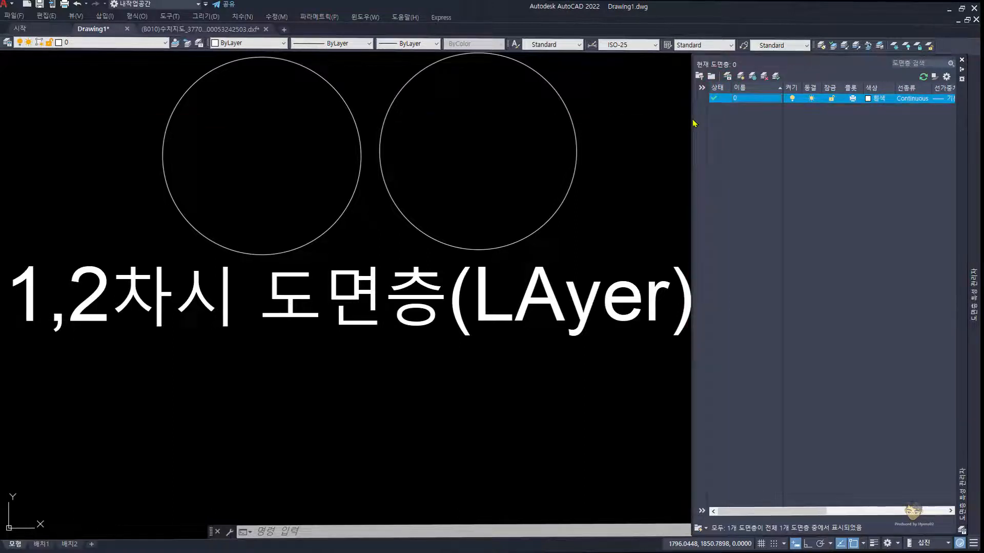
{"action": "left_click_drag", "start_coordinate": [691, 119], "coordinate": [633, 119]}
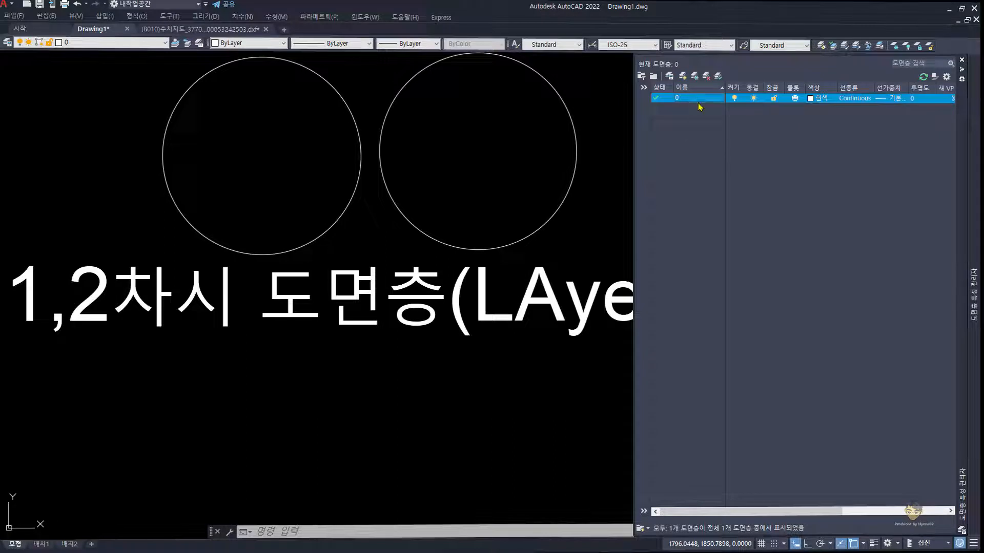
Try repeatedly to rename layer 0 in the layer list.
{"action": "left_click", "coordinate": [704, 128]}
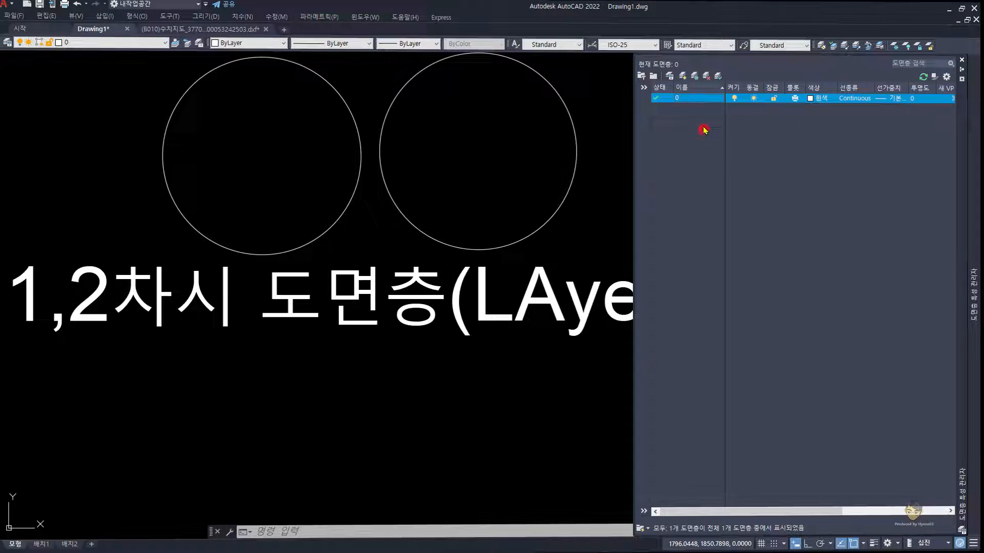
{"action": "left_click", "coordinate": [685, 101]}
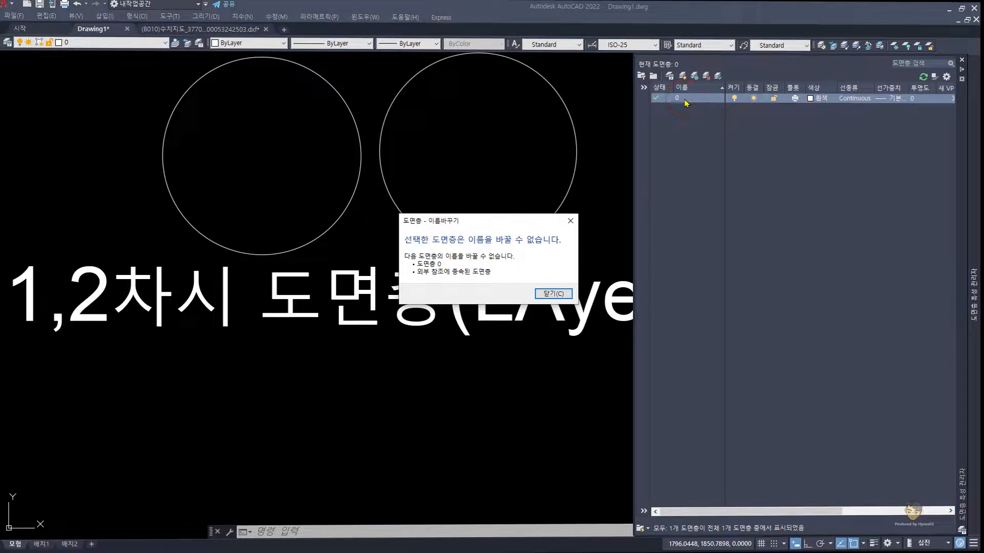
{"action": "left_click", "coordinate": [553, 293]}
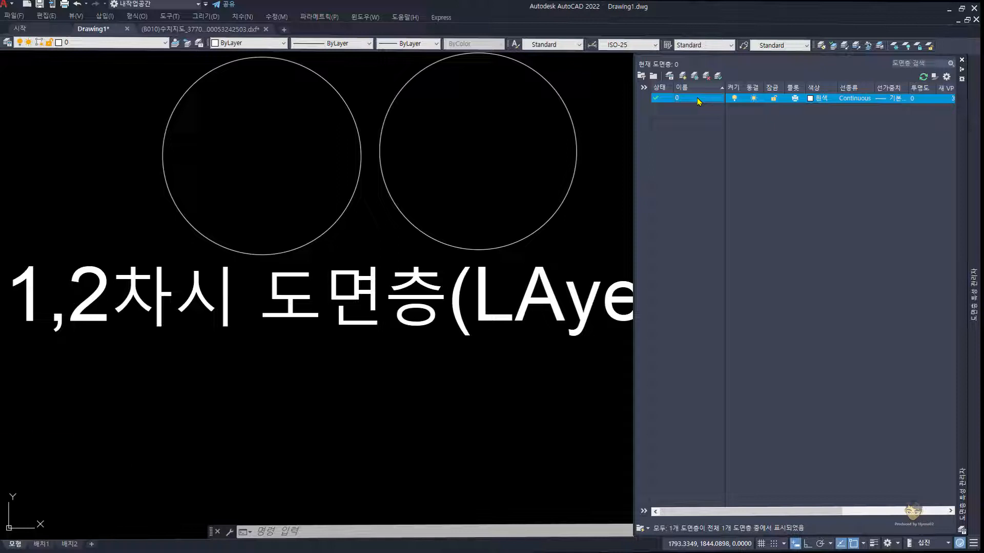
{"action": "key", "text": "shift+Return"}
{"action": "left_click", "coordinate": [704, 102]}
{"action": "key", "text": "Return"}
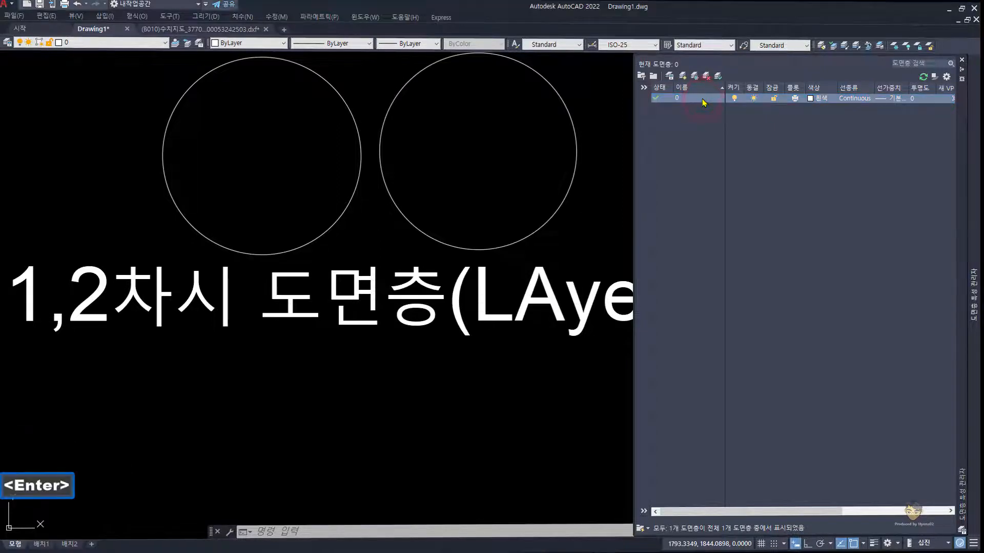
{"action": "left_click", "coordinate": [703, 103]}
{"action": "key", "text": "Return"}
{"action": "left_click", "coordinate": [703, 104]}
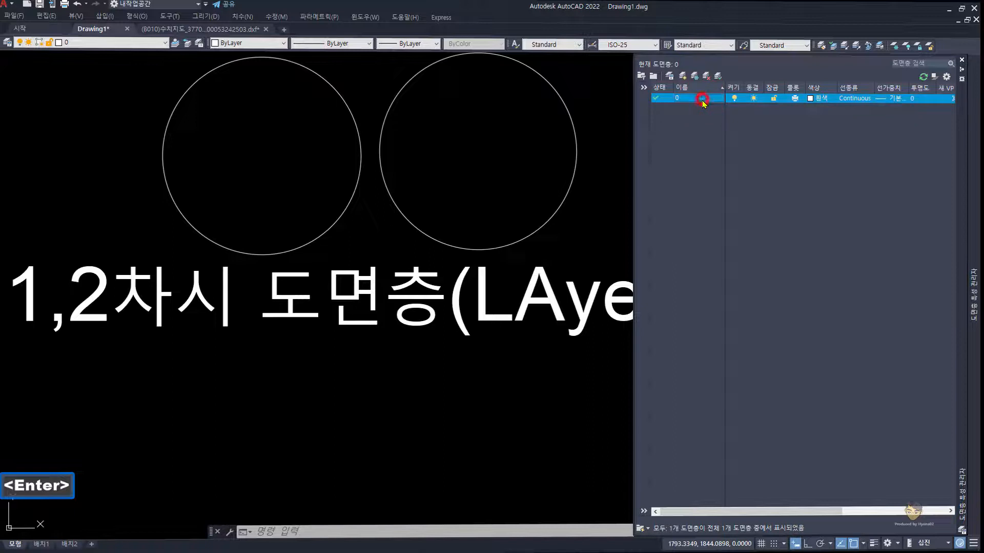
{"action": "left_click", "coordinate": [549, 295]}
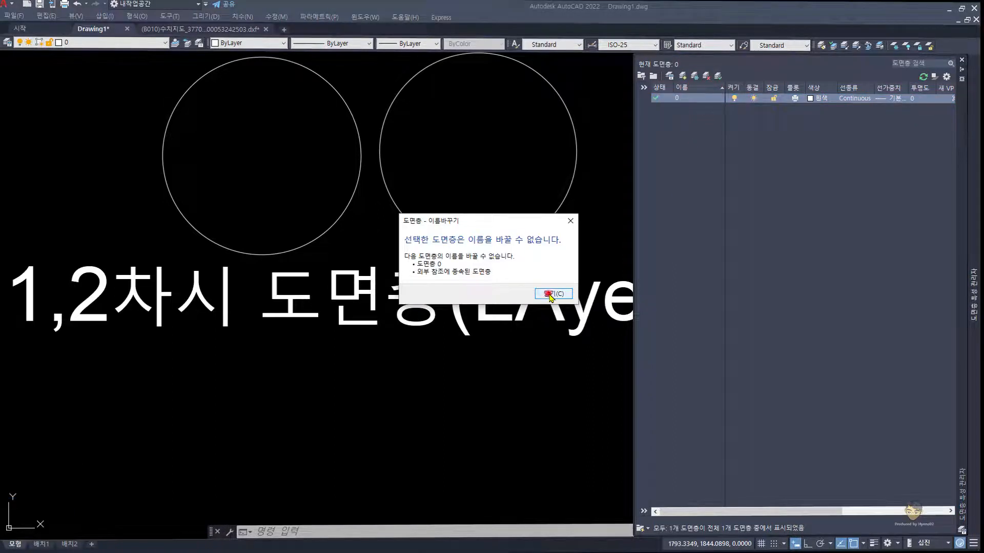
Add three new layers with their default names below layer 0.
{"action": "left_click", "coordinate": [707, 125]}
{"action": "key", "text": "Return"}
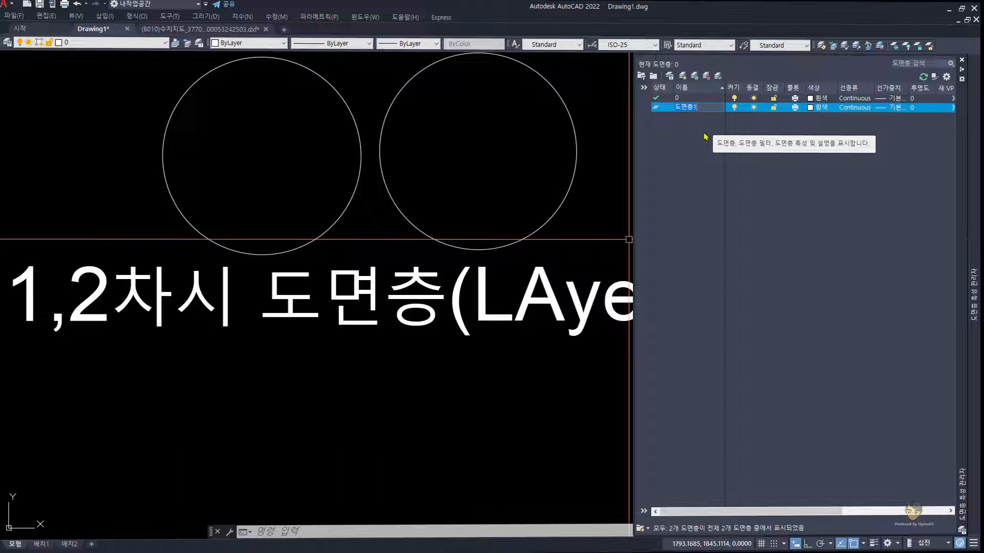
{"action": "key", "text": "Return"}
{"action": "key", "text": "Return"}
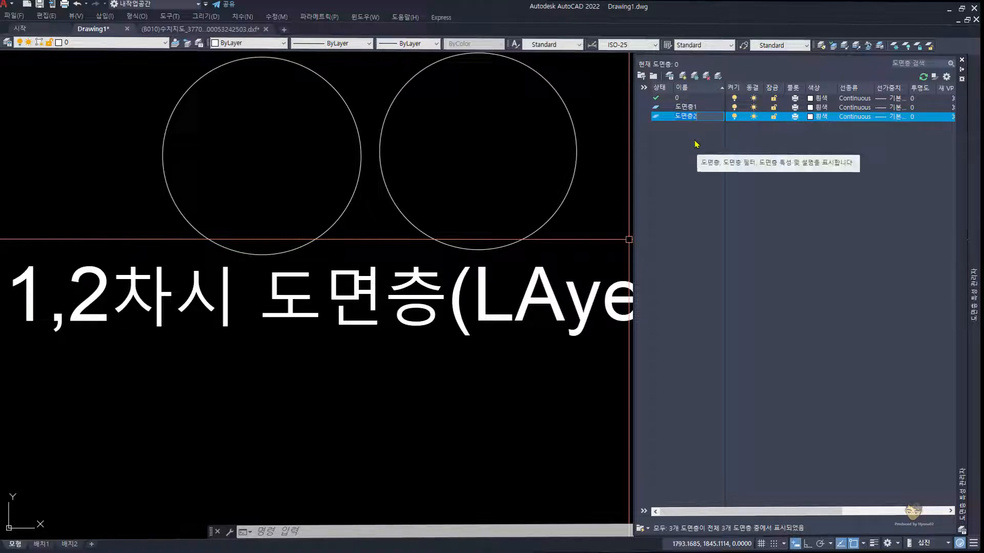
{"action": "key", "text": "Return"}
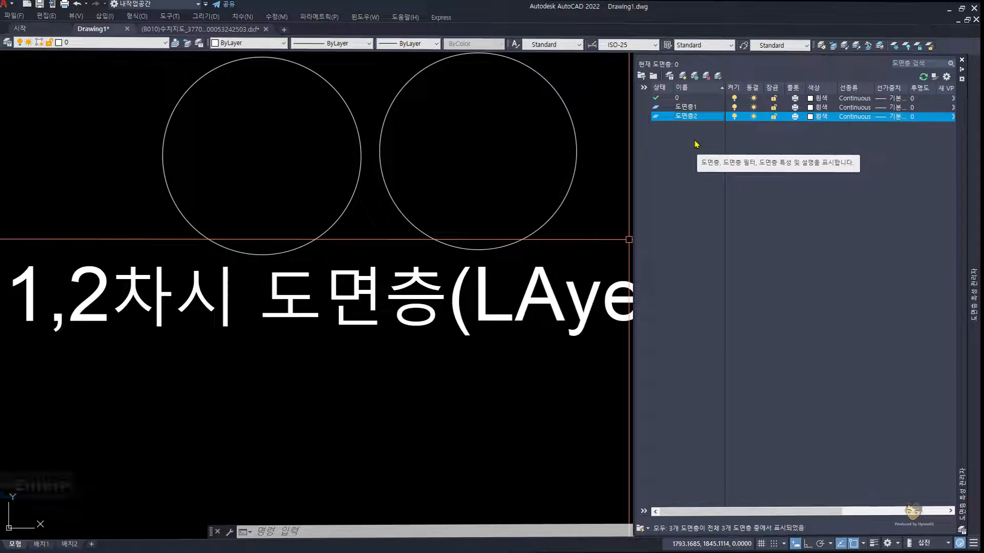
{"action": "key", "text": "Return"}
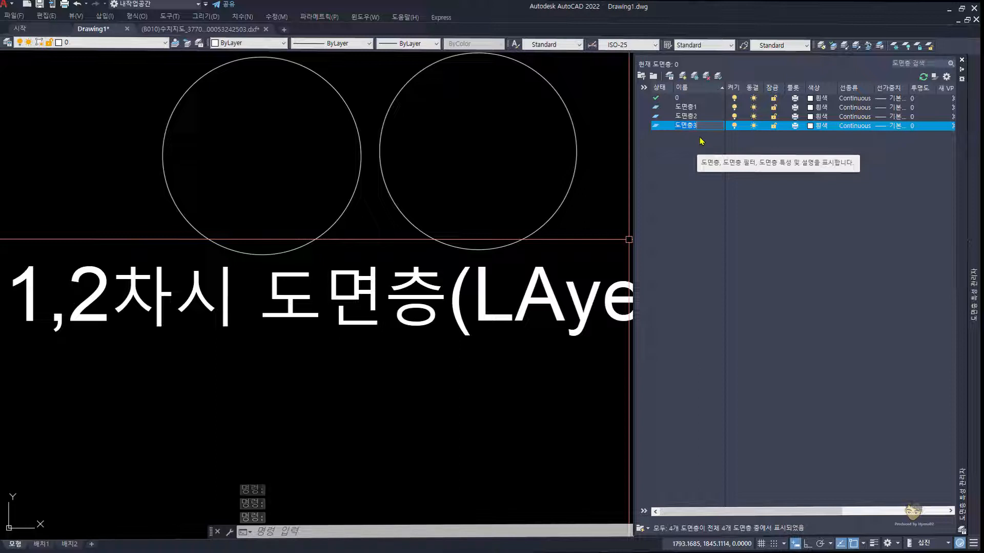
{"action": "key", "text": "Return"}
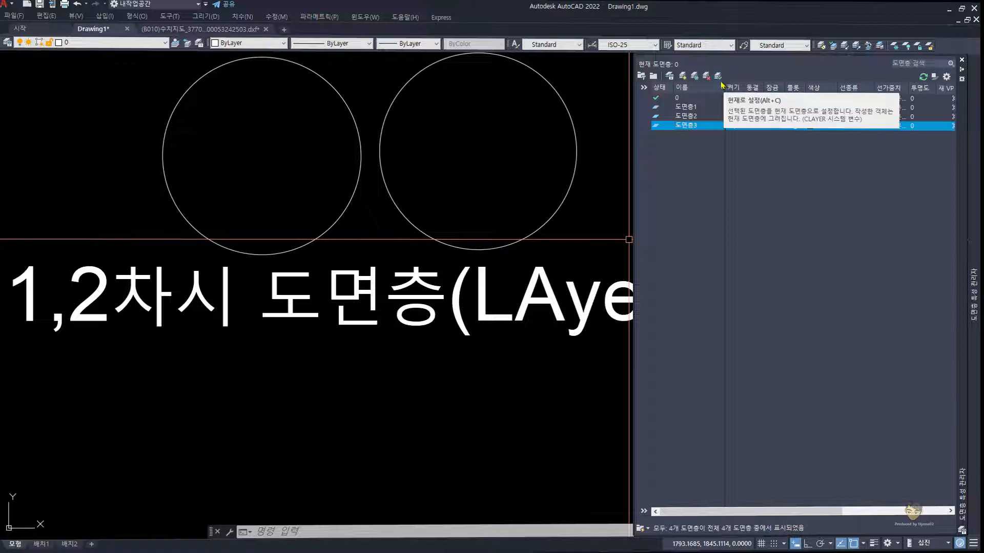
Make 도면층1 the current layer.
{"action": "left_click", "coordinate": [695, 109]}
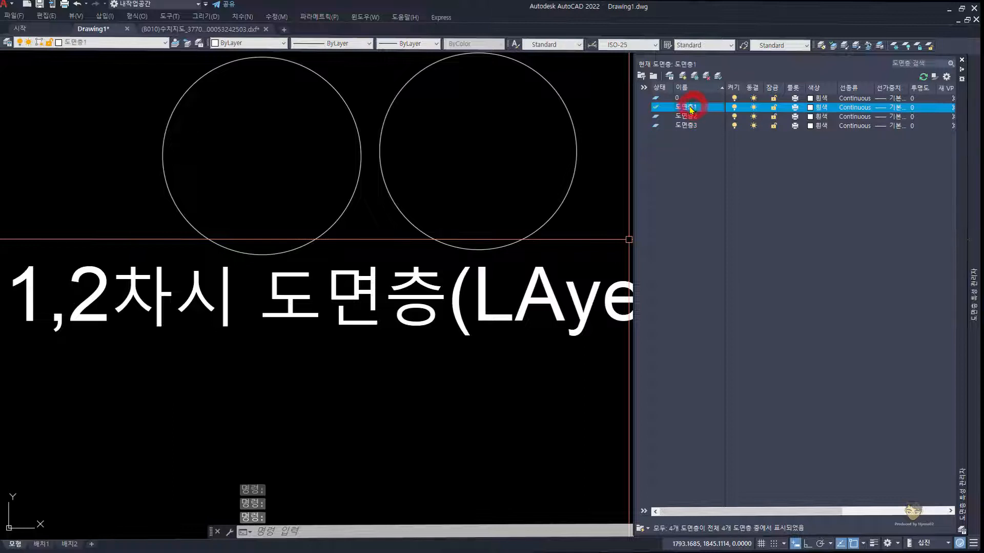
{"action": "double_click", "coordinate": [658, 107]}
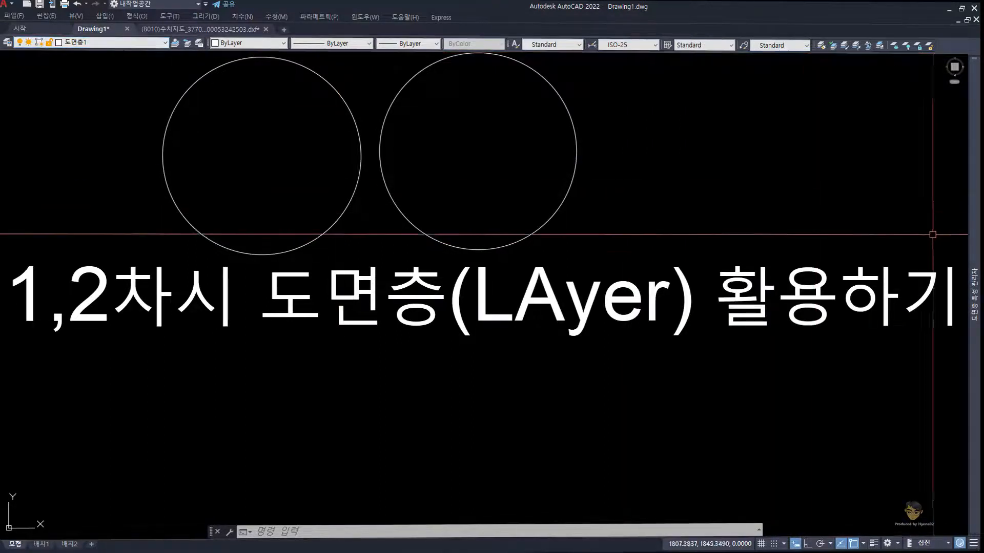
Add a fourth new layer below 도면층3 and delete it again.
{"action": "mouse_move", "coordinate": [974, 295]}
{"action": "left_click", "coordinate": [688, 99]}
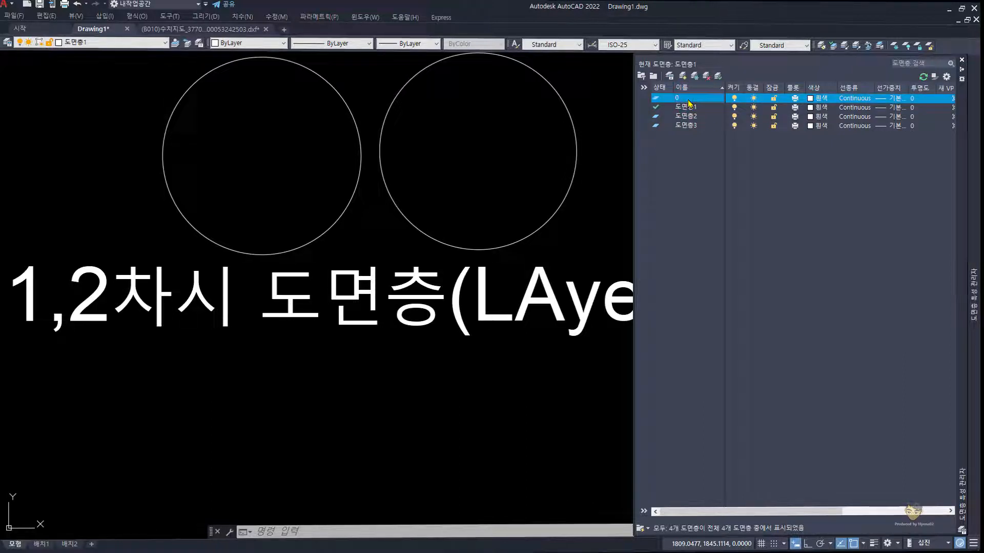
{"action": "left_click", "coordinate": [689, 126]}
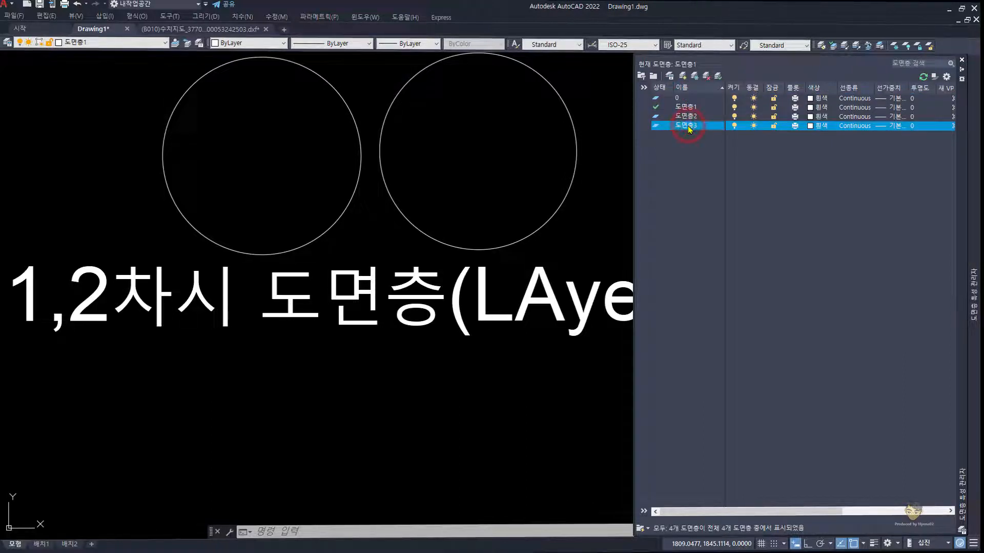
{"action": "key", "text": "Return"}
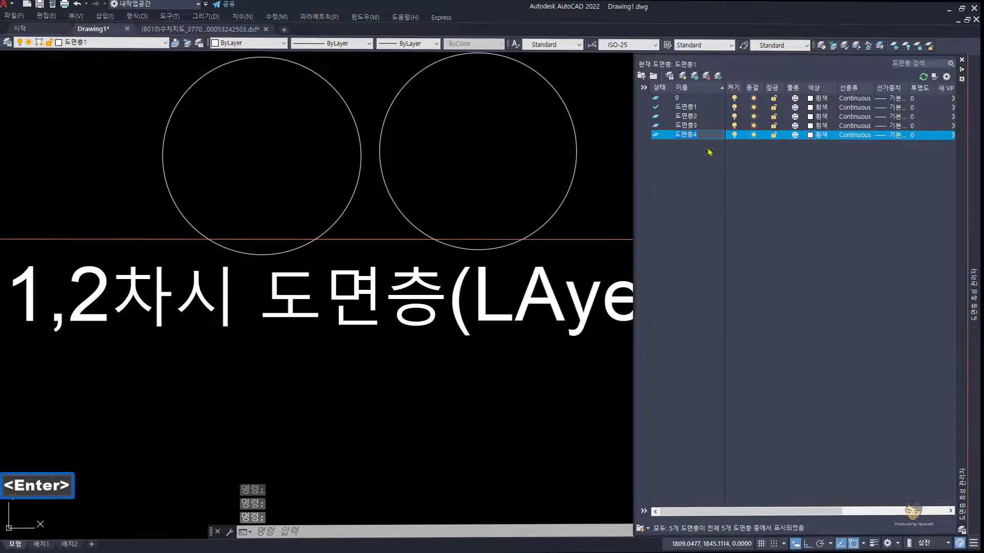
{"action": "left_click", "coordinate": [703, 211]}
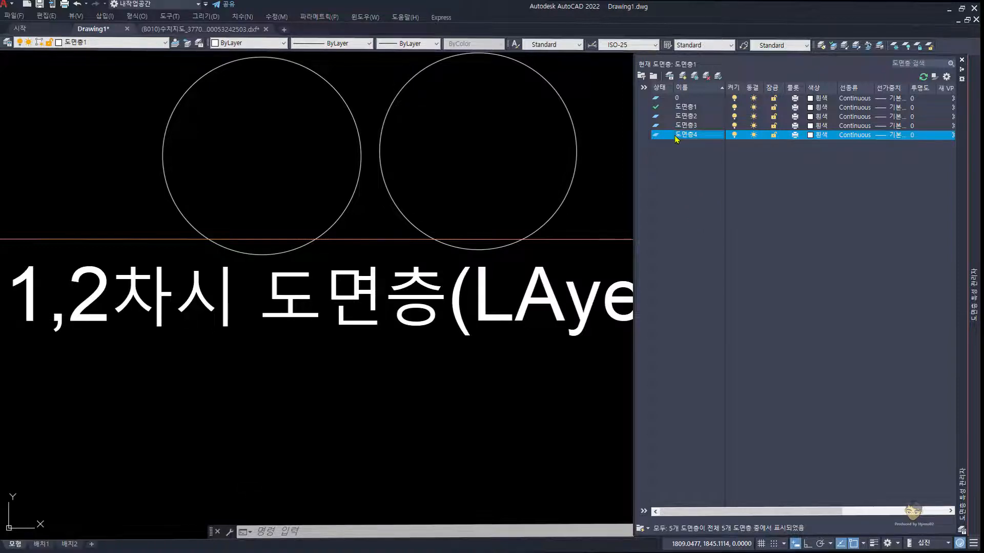
{"action": "key", "text": "Delete"}
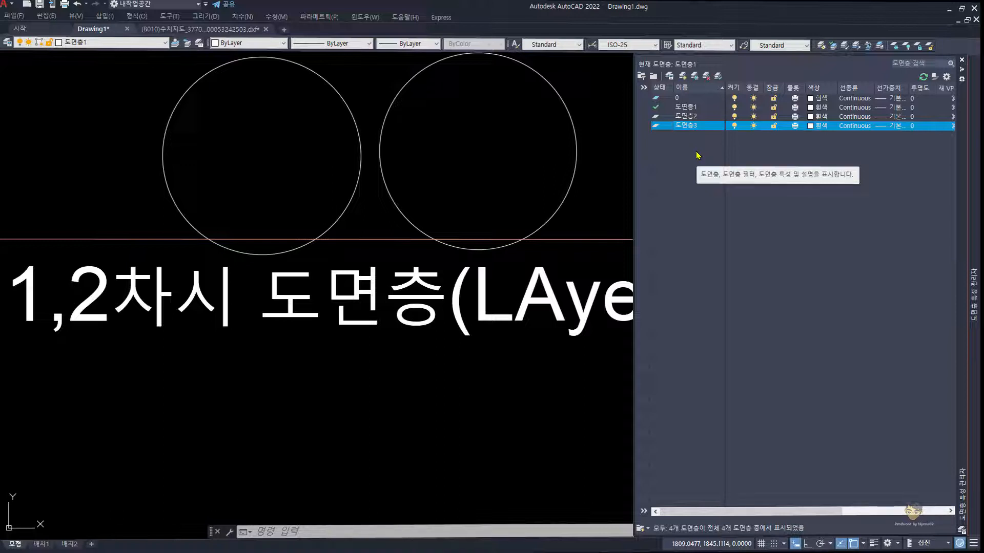
Switch the current layer to 도면층2, on to 도면층3, and back to 도면층1.
{"action": "left_click", "coordinate": [686, 108]}
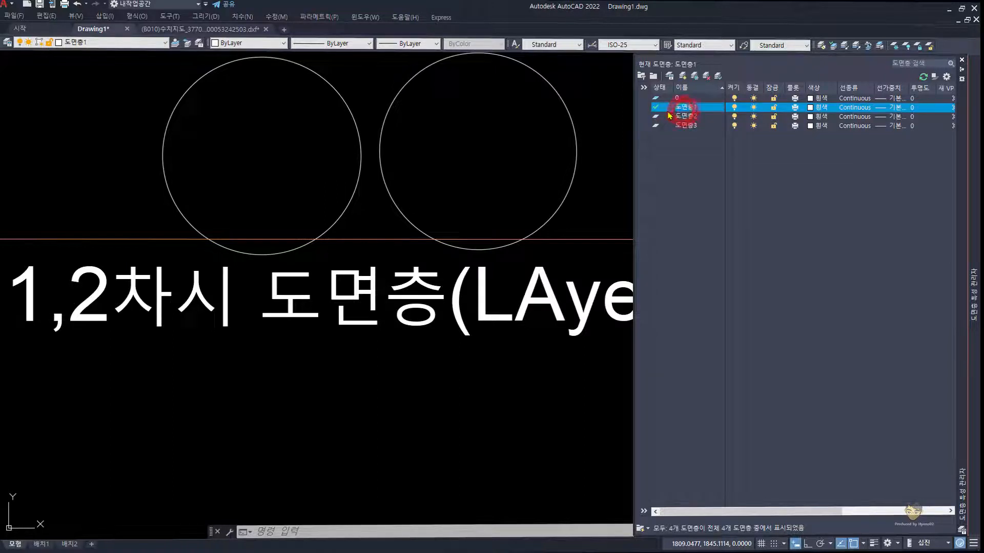
{"action": "double_click", "coordinate": [658, 117]}
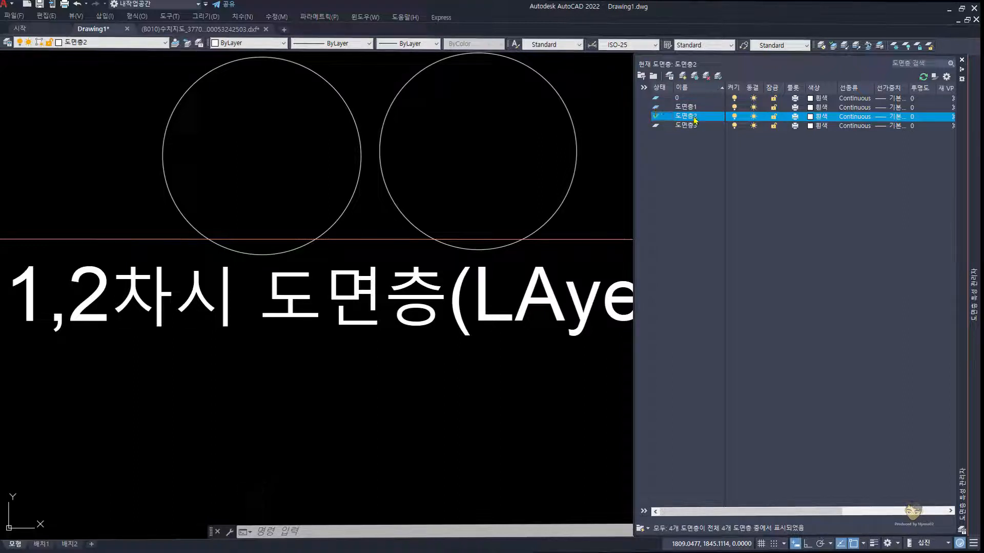
{"action": "double_click", "coordinate": [686, 126]}
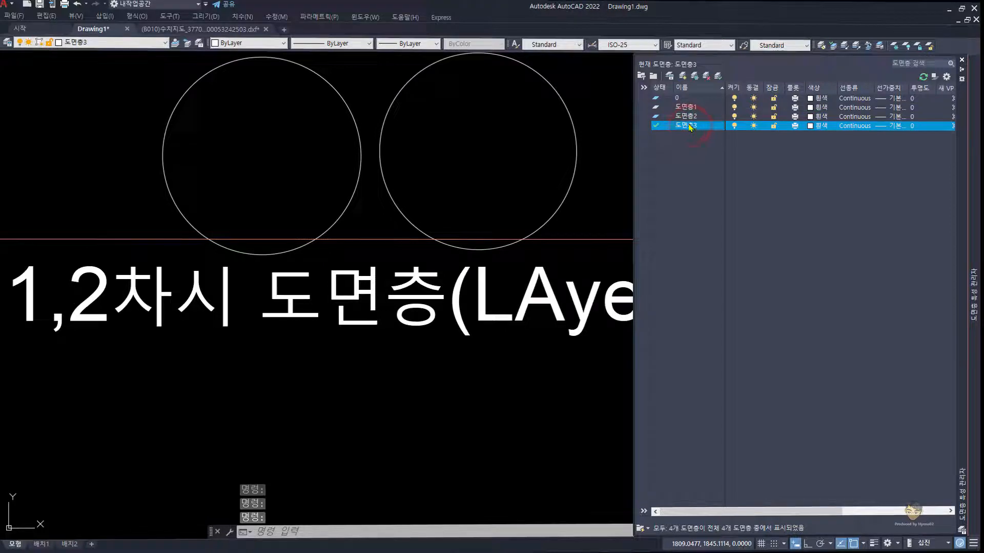
{"action": "left_click_drag", "start_coordinate": [688, 128], "coordinate": [688, 119]}
{"action": "left_click", "coordinate": [688, 119]}
{"action": "double_click", "coordinate": [689, 107]}
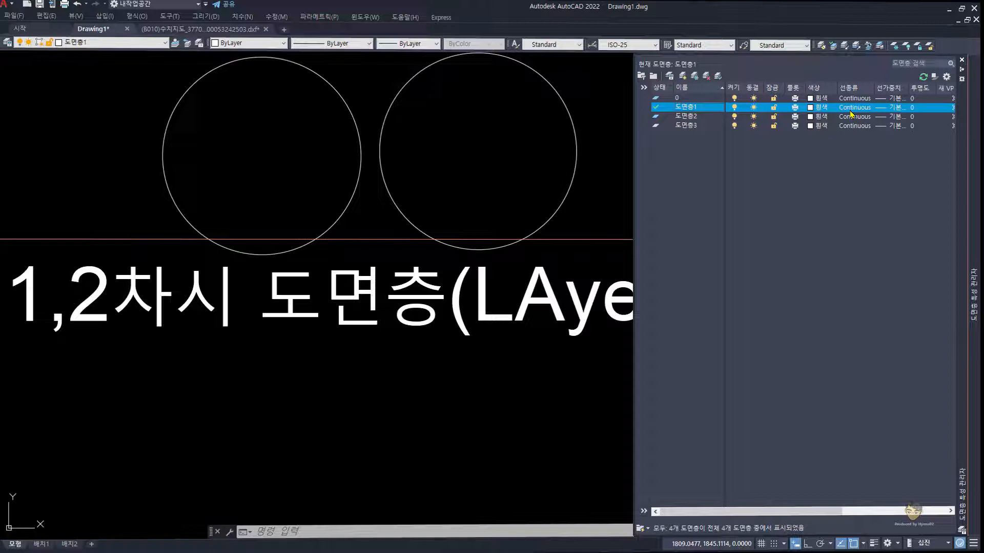
Set the color of layer 도면층1 to red (index color 1).
{"action": "left_click", "coordinate": [811, 109]}
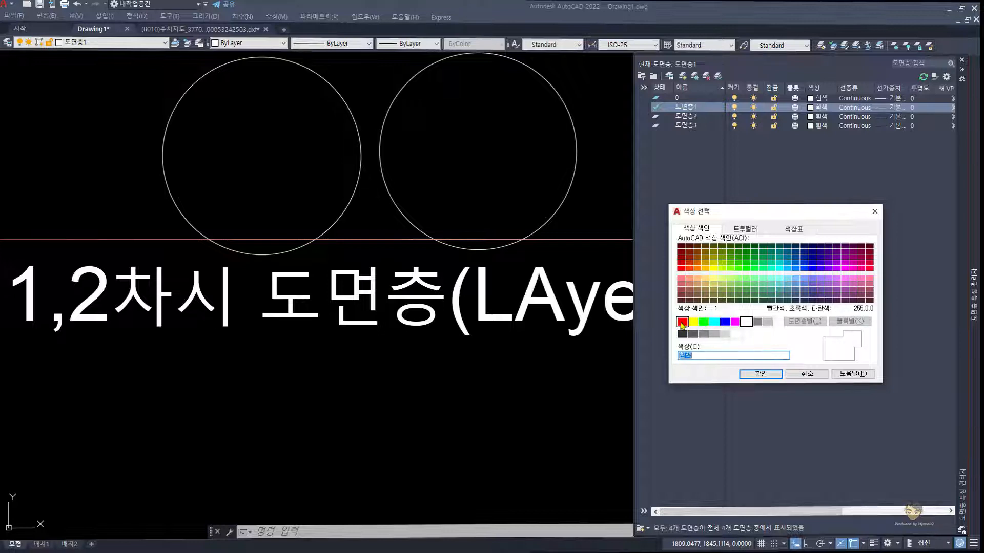
{"action": "left_click", "coordinate": [682, 323]}
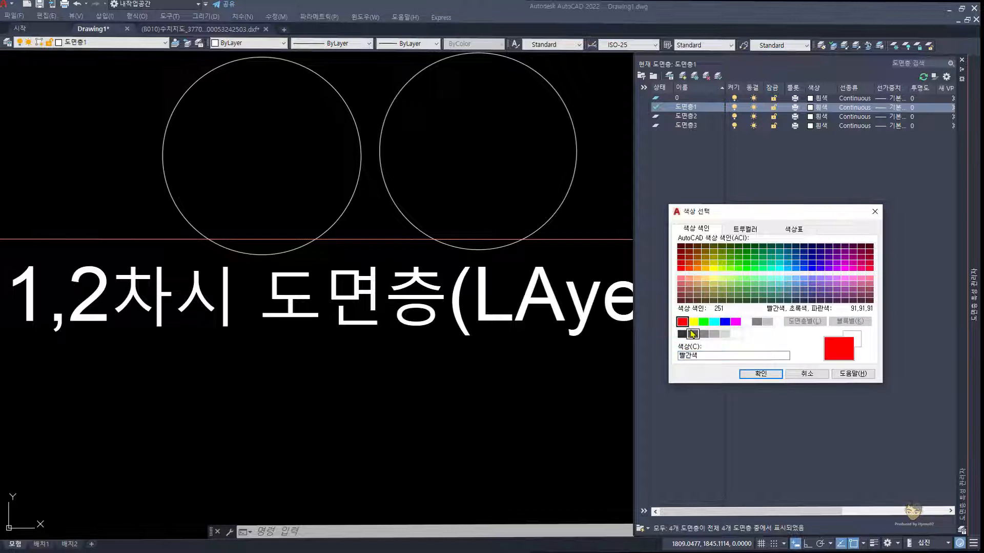
{"action": "double_click", "coordinate": [682, 321]}
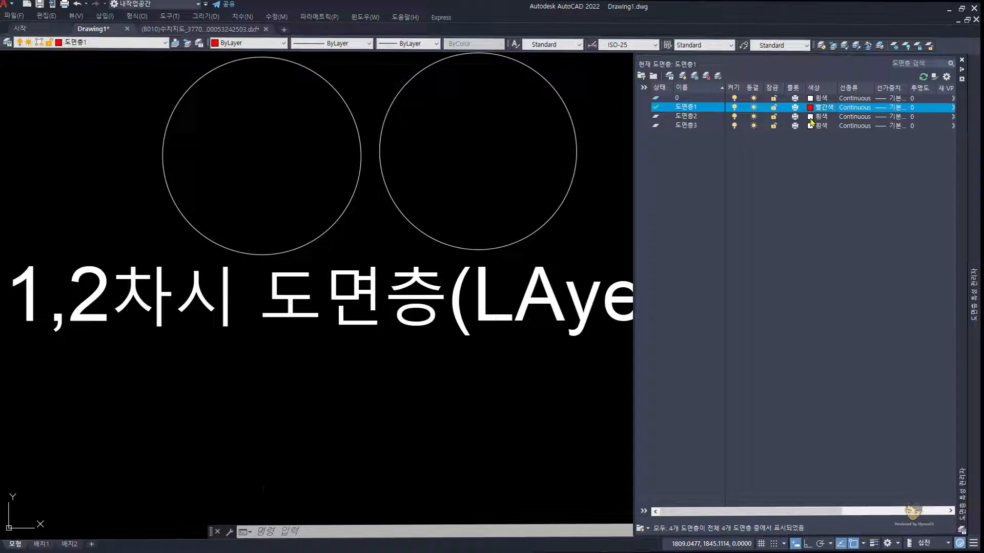
Set the color of layer 도면층2 to yellow (index color 2).
{"action": "left_click", "coordinate": [811, 117]}
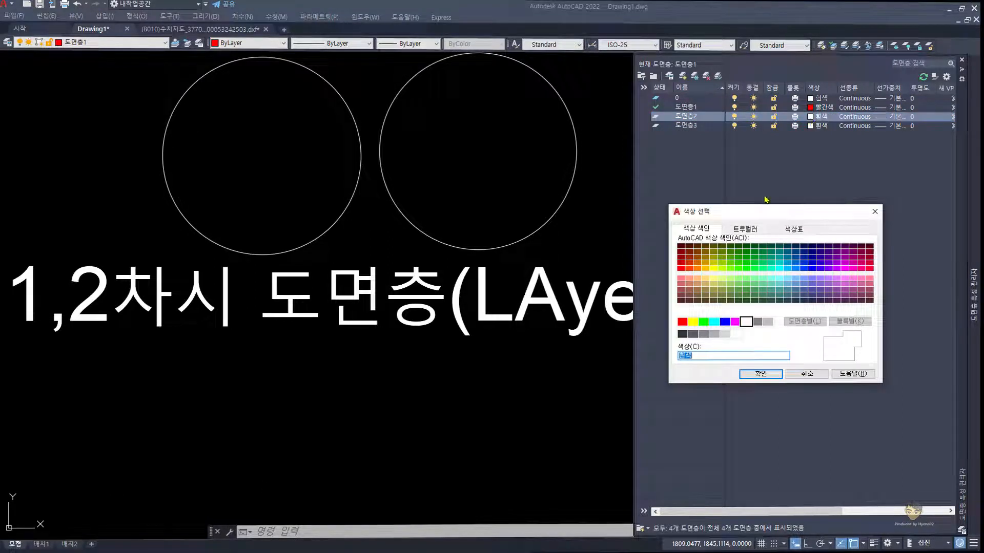
{"action": "left_click", "coordinate": [693, 323]}
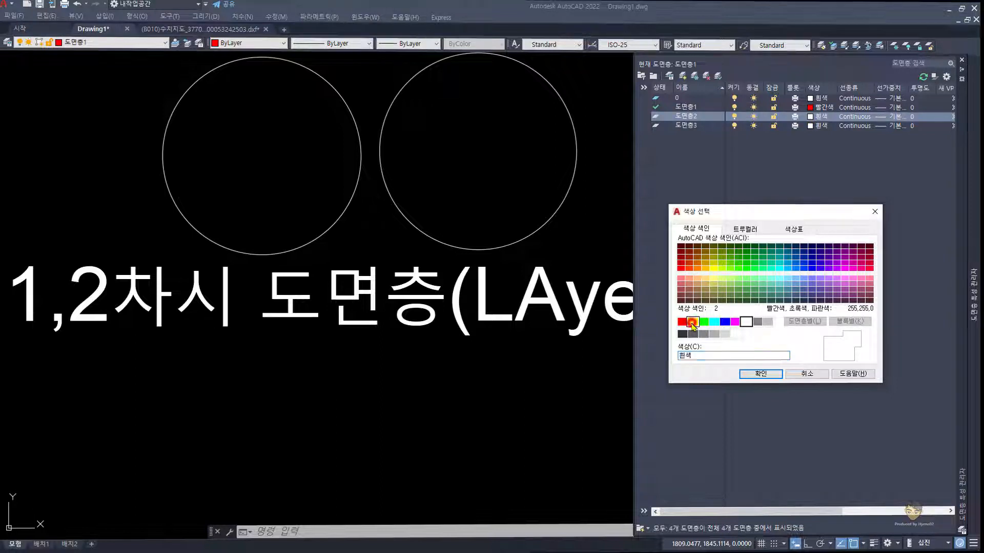
{"action": "left_click", "coordinate": [767, 374]}
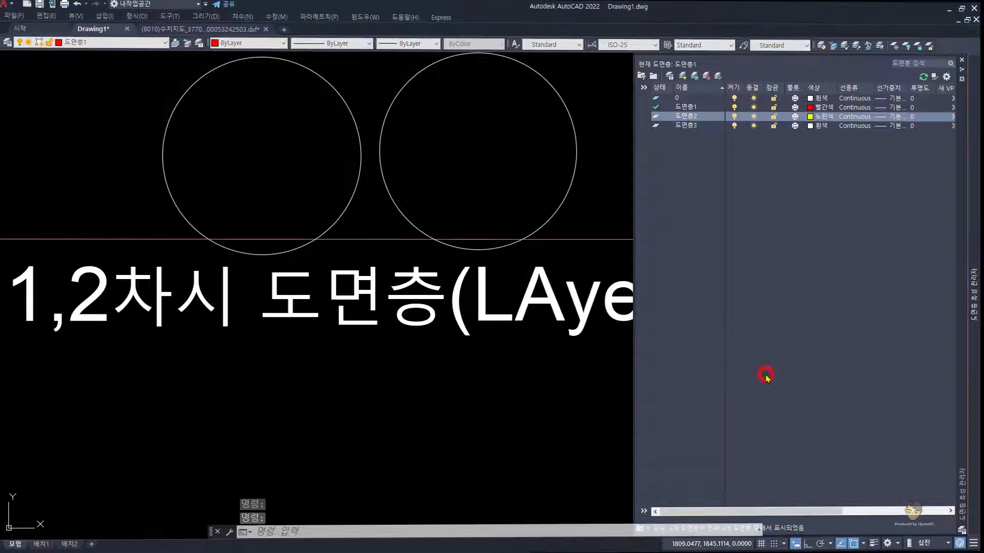
Set the color of layer 도면층3 to green (index color 3).
{"action": "left_click", "coordinate": [809, 127]}
{"action": "left_click", "coordinate": [810, 127]}
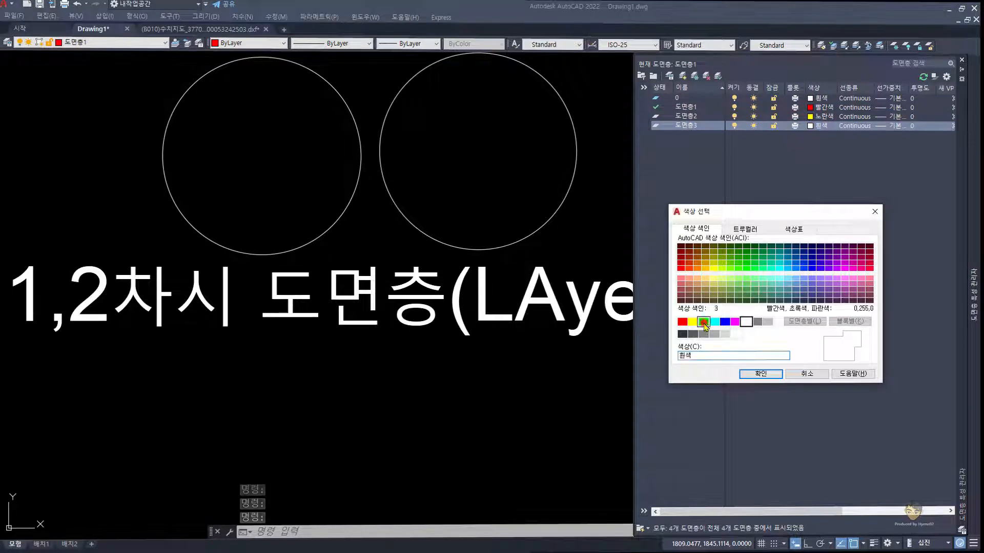
{"action": "left_click", "coordinate": [704, 323]}
{"action": "left_click", "coordinate": [760, 373]}
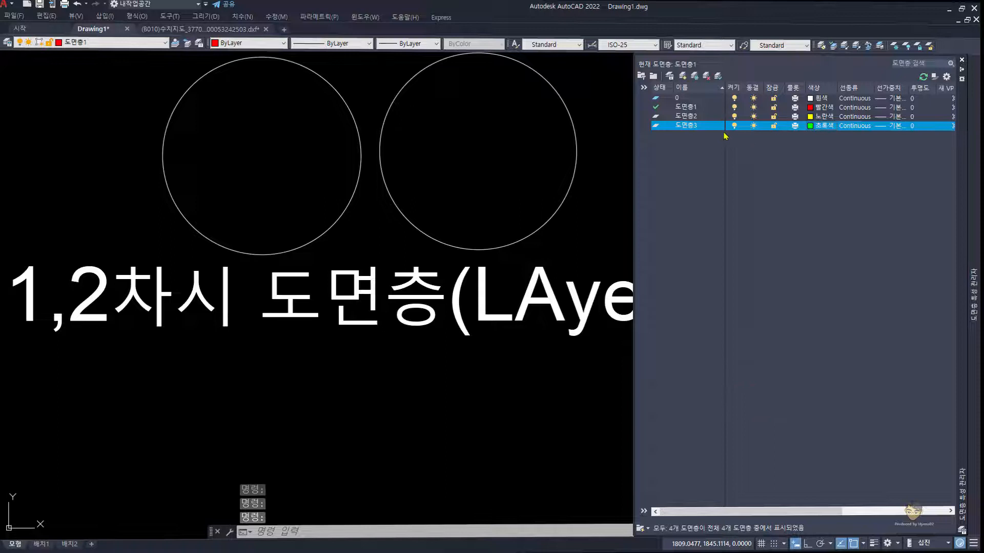
Add a new layer based on the green 도면층3 and delete it again.
{"action": "left_click", "coordinate": [696, 128]}
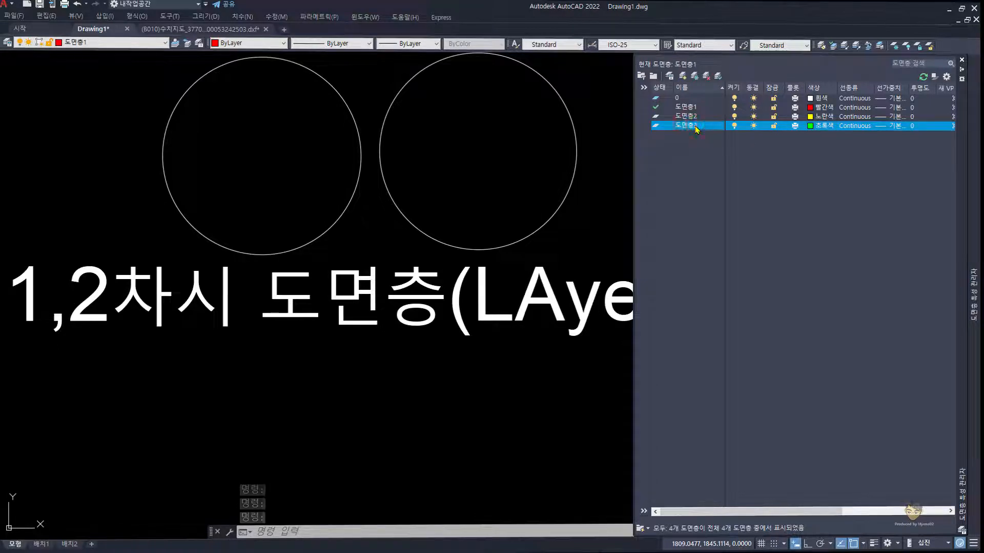
{"action": "key", "text": "Return"}
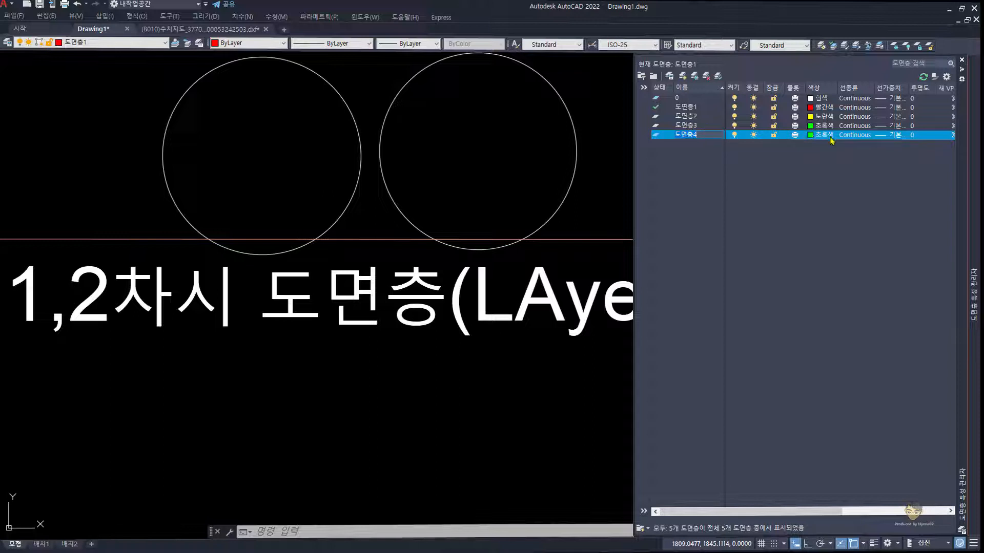
{"action": "left_click", "coordinate": [825, 197]}
{"action": "key", "text": "Delete"}
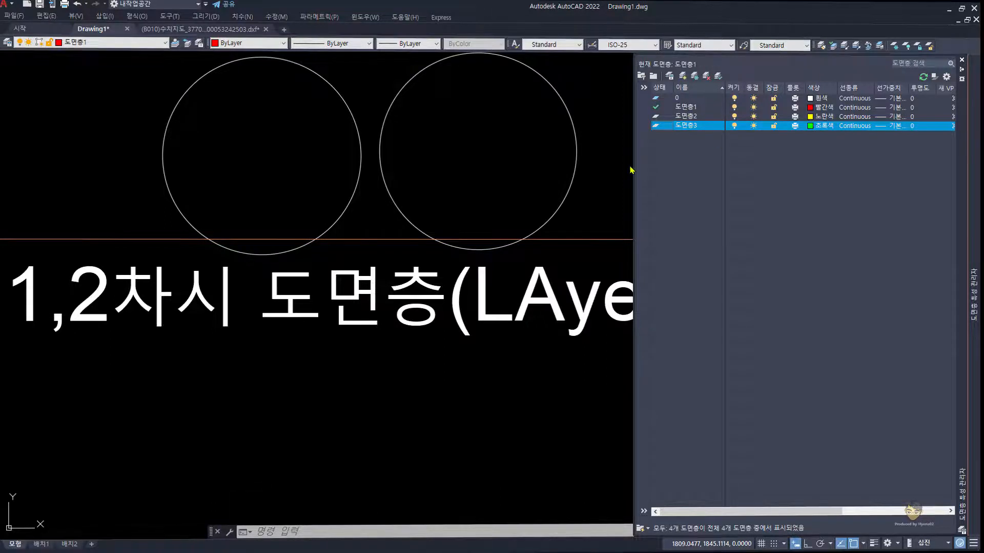
Draw a circle of radius 5 on layer 도면층1, below the start of the title text.
{"action": "left_click", "coordinate": [496, 408]}
{"action": "left_click", "coordinate": [409, 369]}
{"action": "scroll", "coordinate": [392, 333], "scroll_direction": "down", "scroll_amount": 4}
{"action": "mouse_move", "coordinate": [393, 335]}
{"action": "middle_mouse_down"}
{"action": "mouse_move", "coordinate": [422, 228]}
{"action": "mouse_move", "coordinate": [424, 236]}
{"action": "mouse_move", "coordinate": [389, 184]}
{"action": "middle_mouse_up"}
{"action": "scroll", "coordinate": [423, 215], "scroll_direction": "up", "scroll_amount": 2}
{"action": "scroll", "coordinate": [421, 213], "scroll_direction": "down", "scroll_amount": 2}
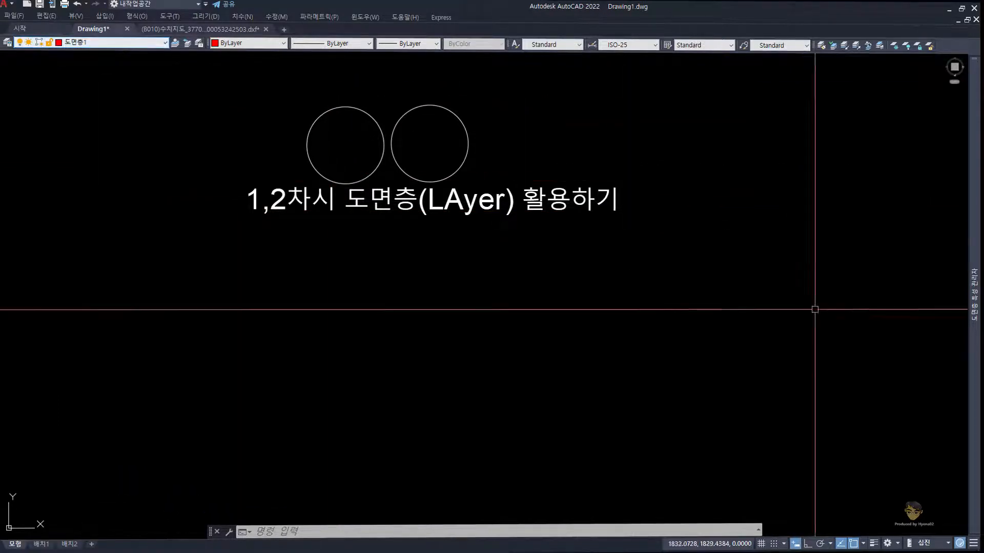
{"action": "mouse_move", "coordinate": [973, 319]}
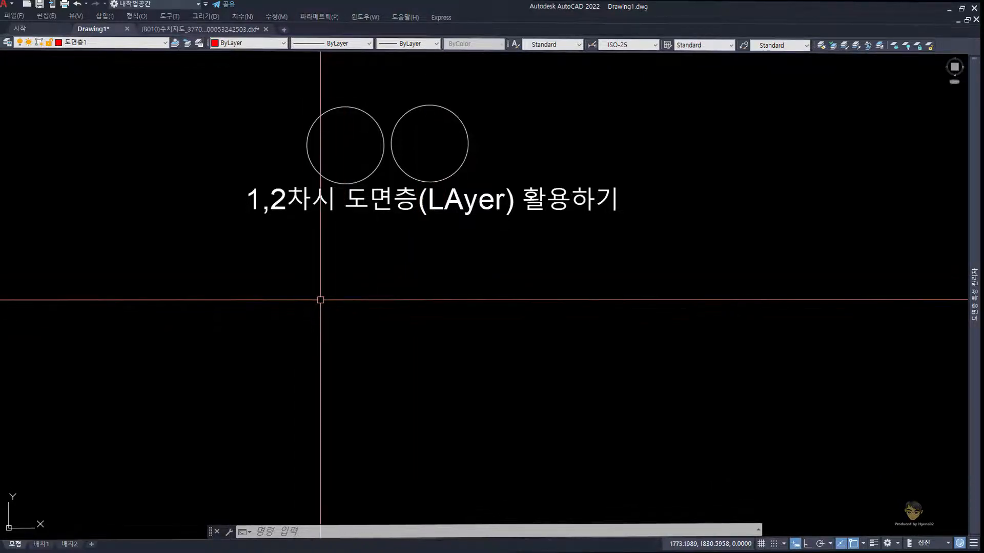
{"action": "type", "text": "c"}
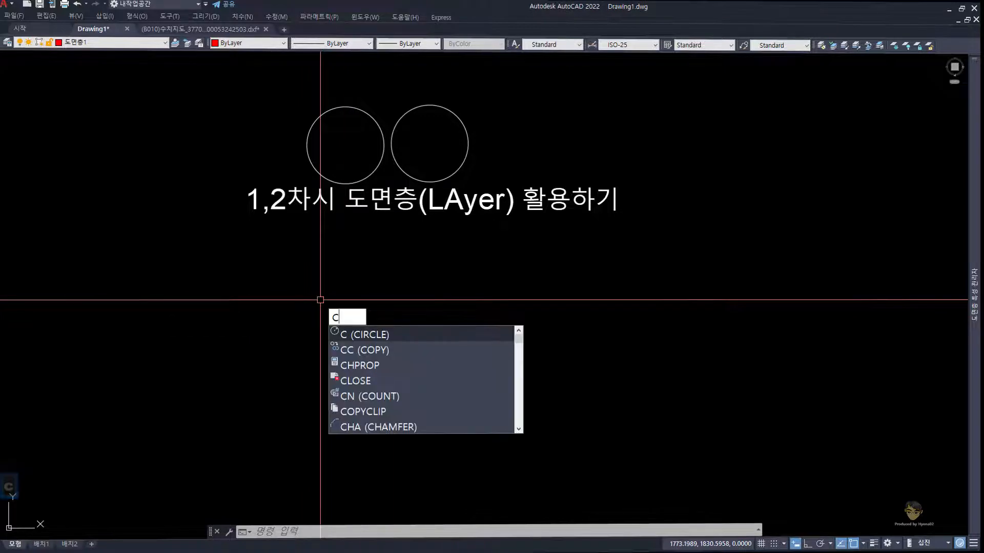
{"action": "key", "text": "space"}
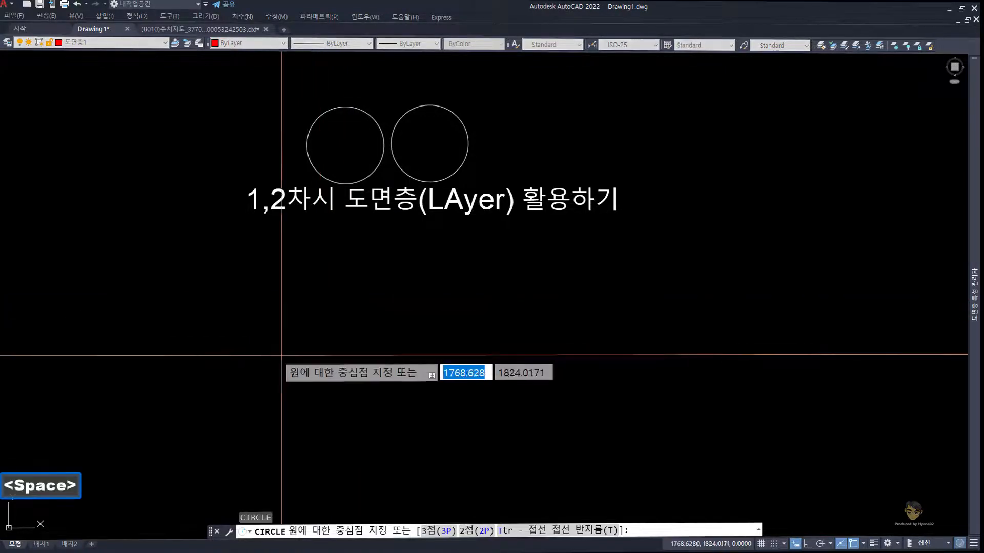
{"action": "left_click", "coordinate": [281, 306]}
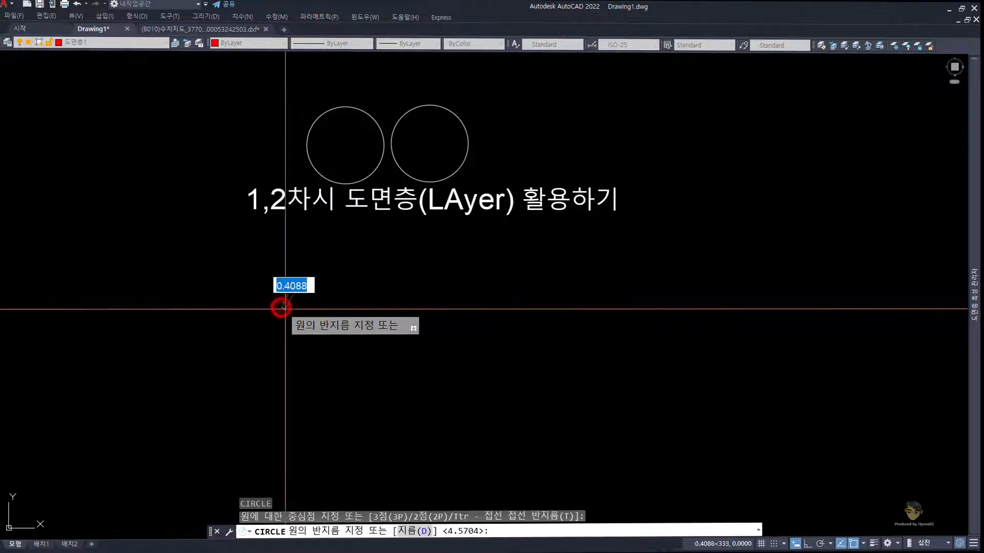
{"action": "type", "text": "5"}
{"action": "key", "text": "space"}
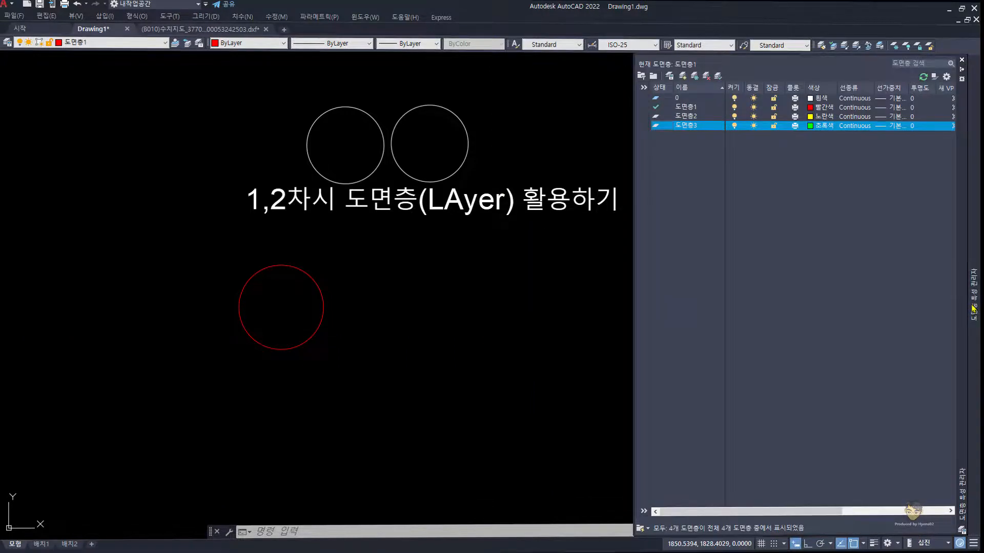
Make 도면층2 the current layer using the layer manager.
{"action": "left_click", "coordinate": [689, 117]}
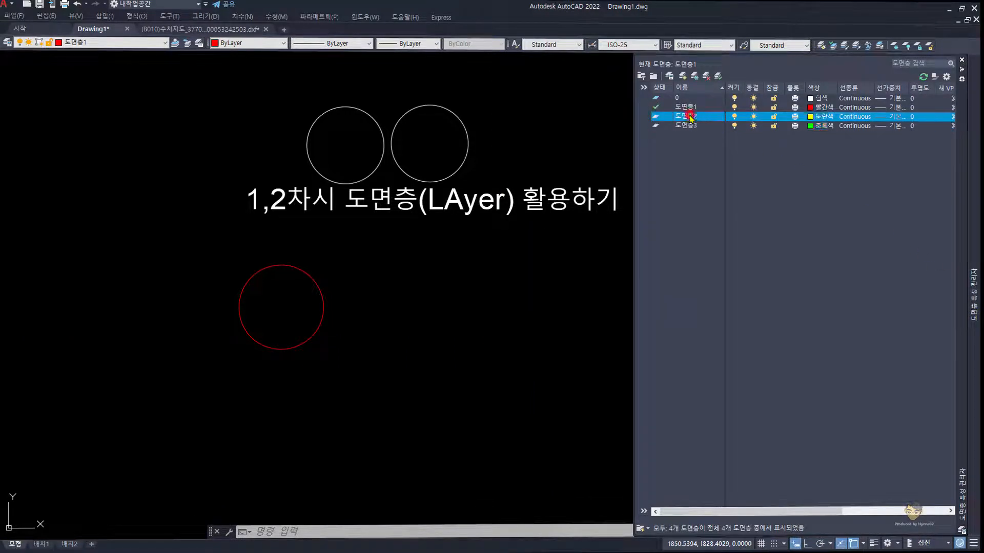
{"action": "double_click", "coordinate": [689, 116]}
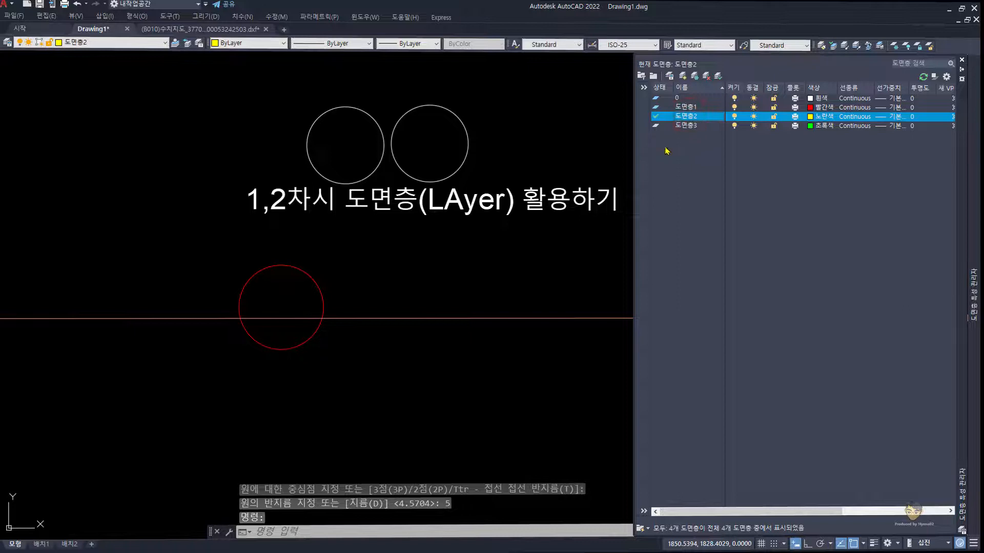
{"action": "key", "text": "Escape"}
{"action": "key", "text": "Escape"}
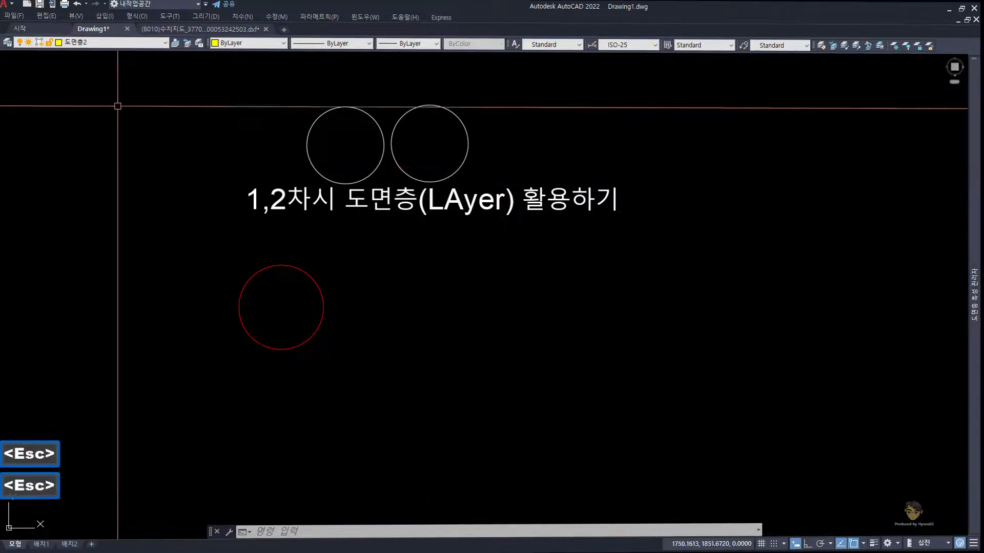
Make 도면층3 the current layer and draw a circle below the title text, to the right of the red circle.
{"action": "left_click", "coordinate": [146, 44]}
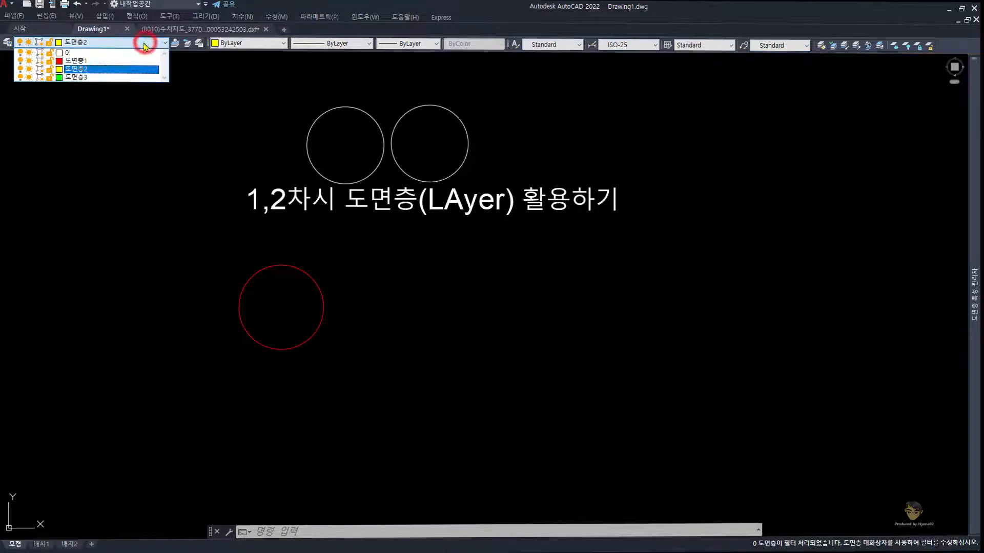
{"action": "left_click", "coordinate": [124, 79]}
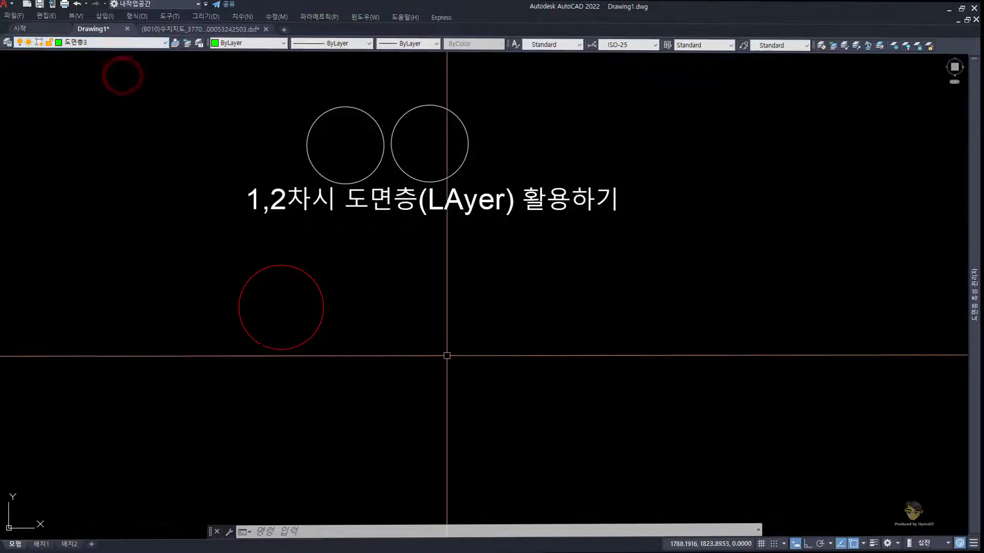
{"action": "type", "text": "c"}
{"action": "key", "text": "space"}
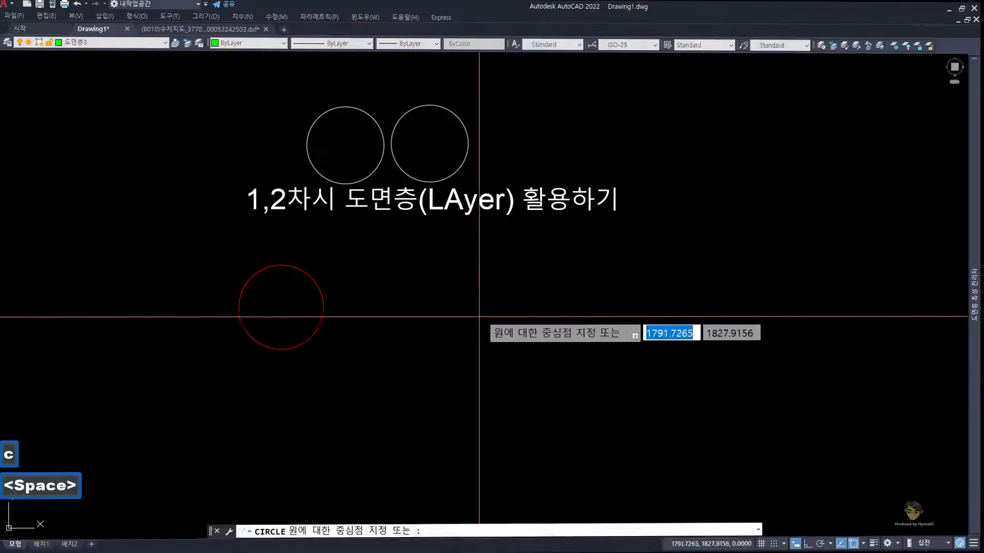
{"action": "left_click", "coordinate": [516, 299]}
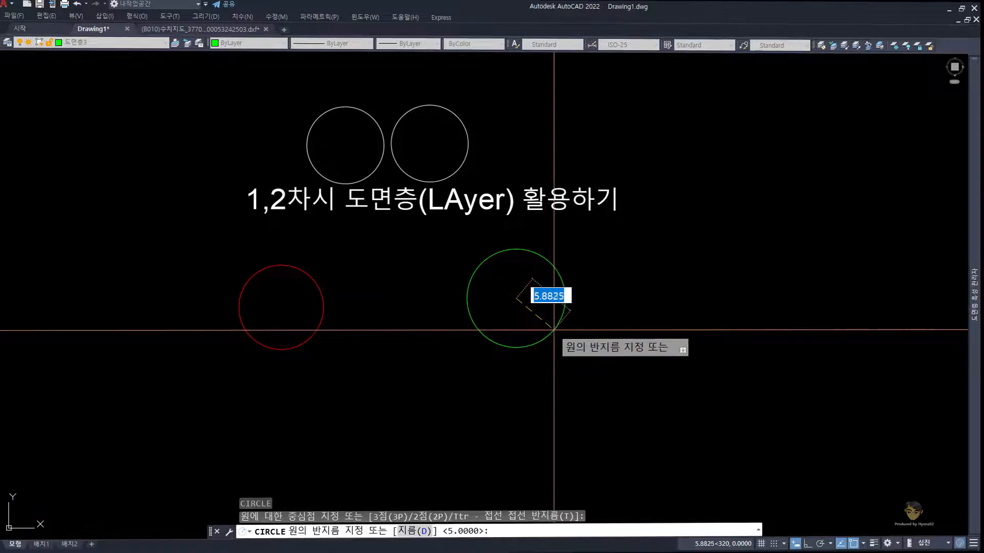
Finish the circle on layer 도면층3, giving it a radius of 5, and leave nothing selected.
{"action": "type", "text": "5"}
{"action": "key", "text": "space"}
{"action": "left_click", "coordinate": [575, 358]}
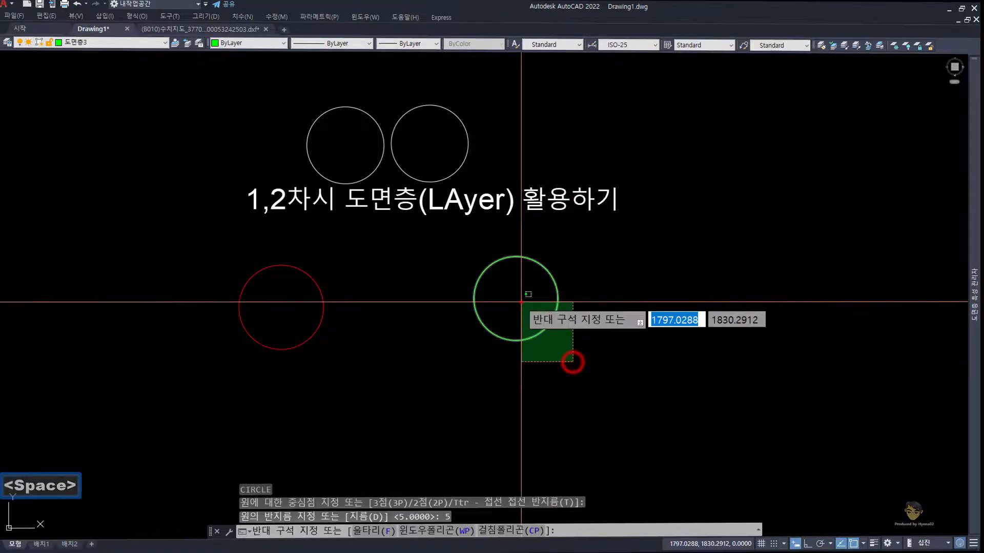
{"action": "left_click", "coordinate": [522, 301]}
{"action": "key", "text": "Escape"}
{"action": "key", "text": "Escape"}
{"action": "key", "text": "Escape"}
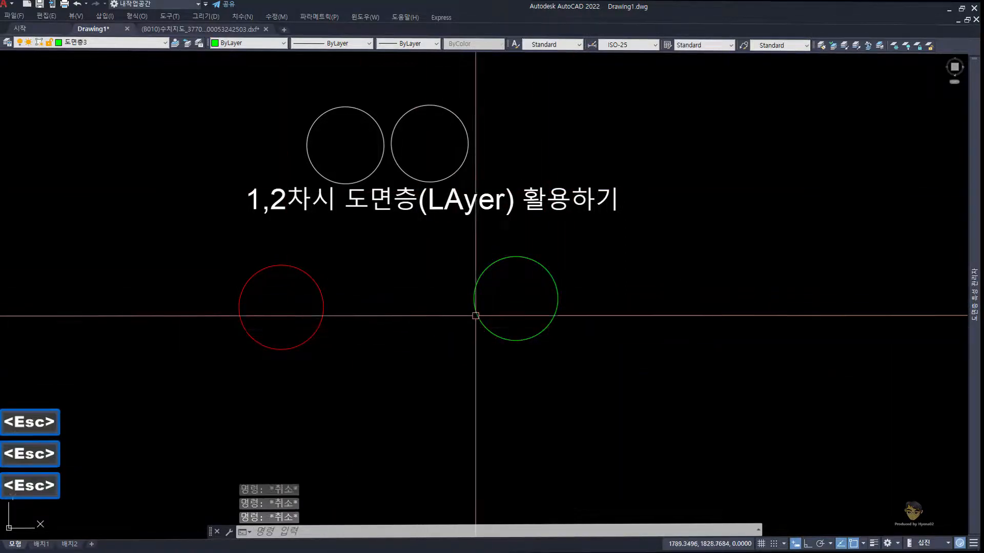
Check the layer and general properties of the red circle, and clear the selection.
{"action": "mouse_move", "coordinate": [975, 287]}
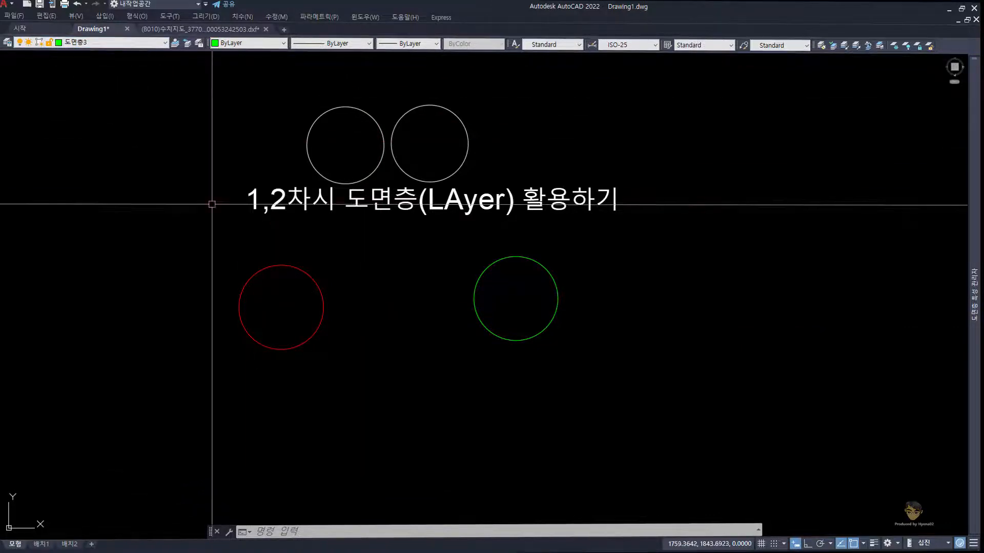
{"action": "left_click", "coordinate": [338, 396]}
{"action": "left_click", "coordinate": [244, 297]}
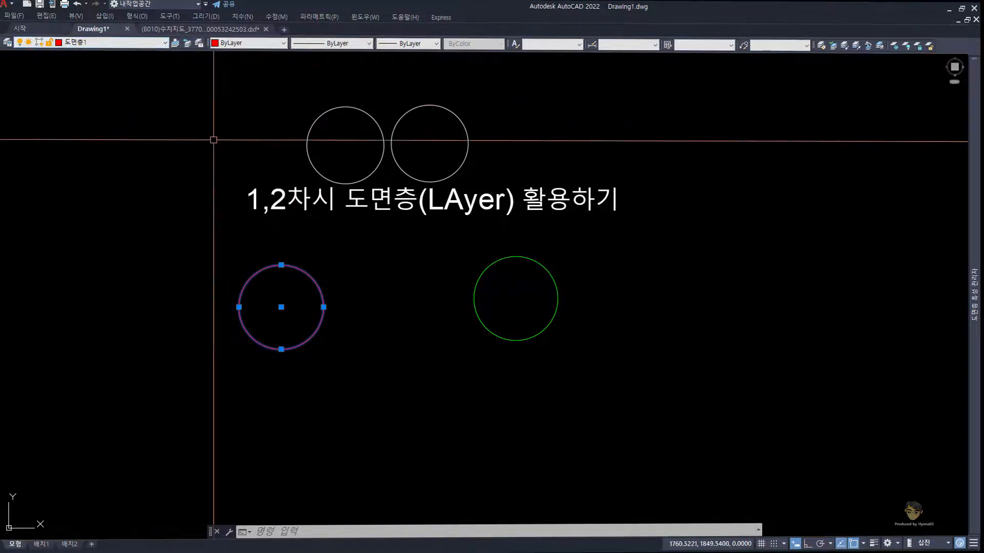
{"action": "key", "text": "ctrl+1"}
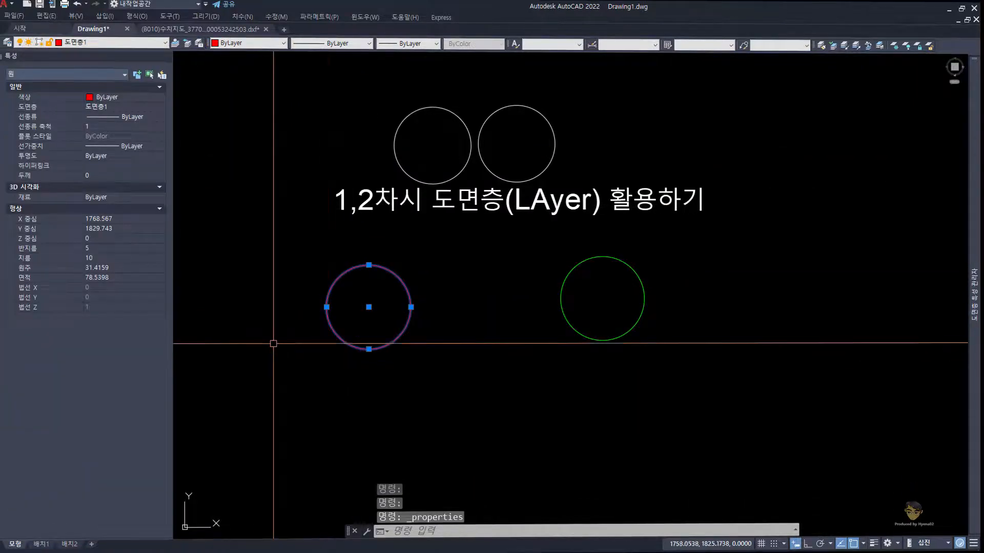
{"action": "key", "text": "ctrl+1"}
{"action": "key", "text": "Escape"}
{"action": "key", "text": "Escape"}
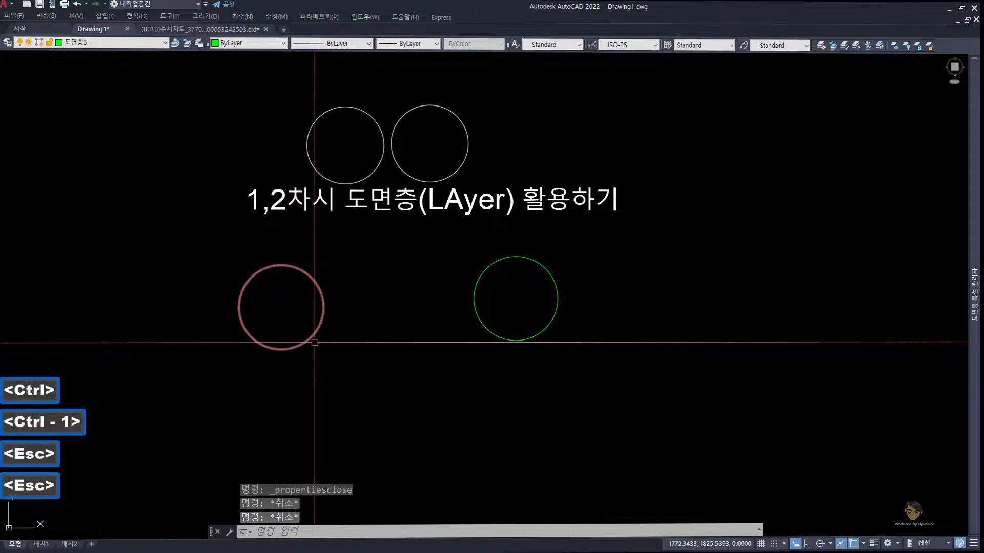
Move the red circle to layer 도면층2.
{"action": "left_click", "coordinate": [350, 377]}
{"action": "left_click", "coordinate": [274, 295]}
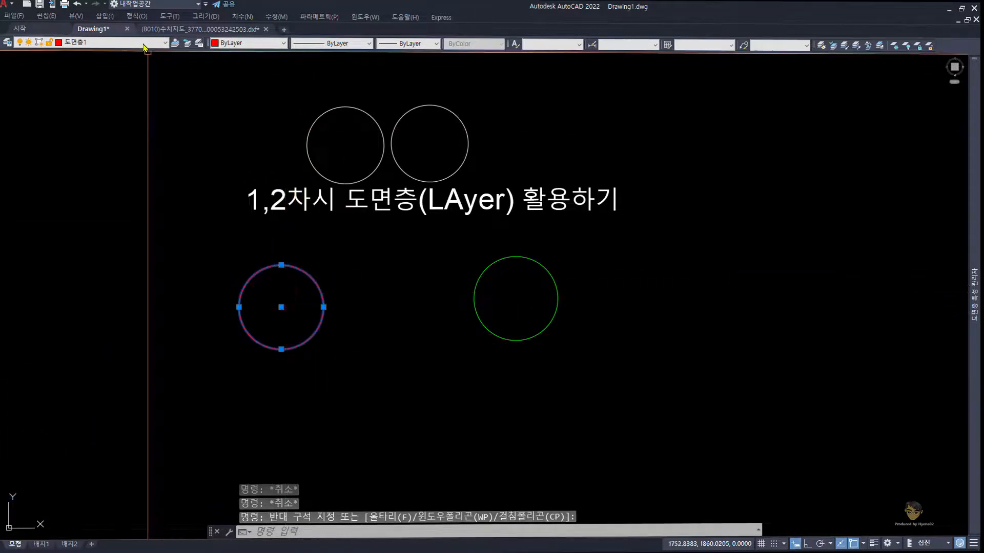
{"action": "left_click", "coordinate": [144, 46]}
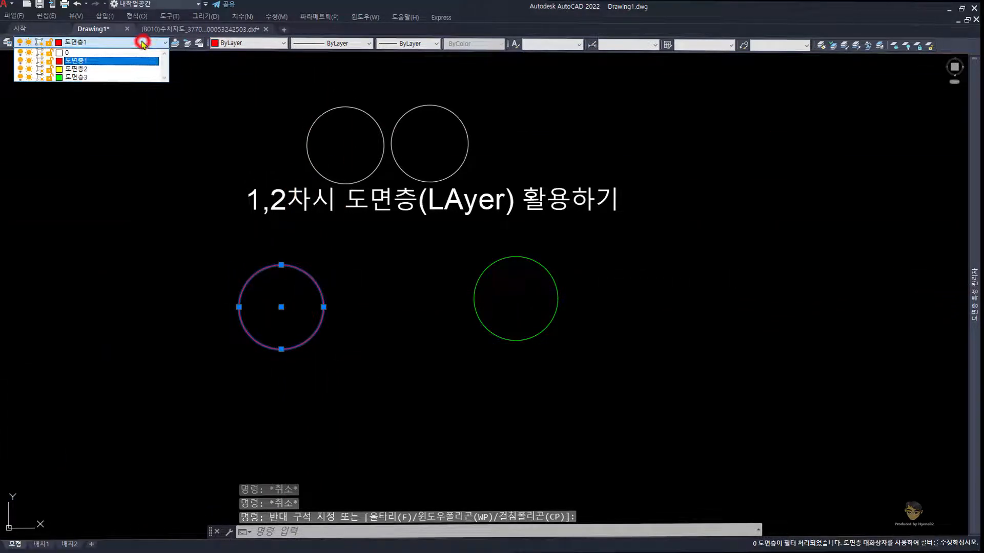
{"action": "left_click", "coordinate": [93, 69]}
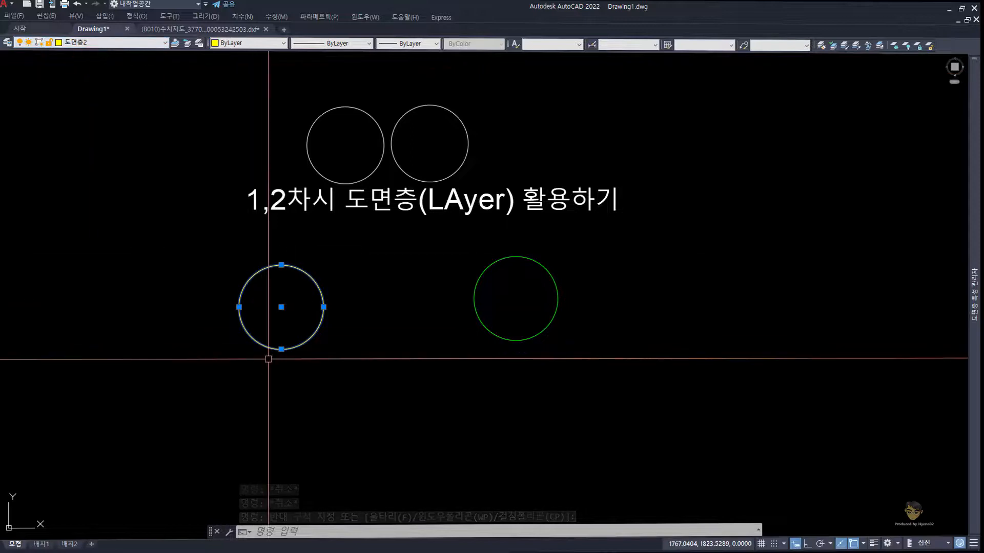
Reassign the selected circle to layer 도면층1 through its object properties, and clear the selection.
{"action": "key", "text": "ctrl+1"}
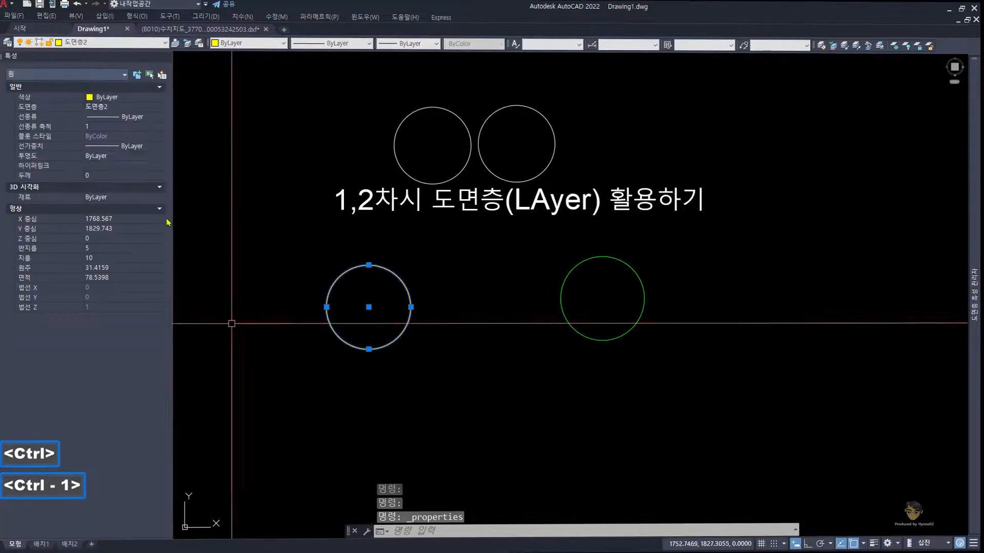
{"action": "left_click", "coordinate": [132, 107]}
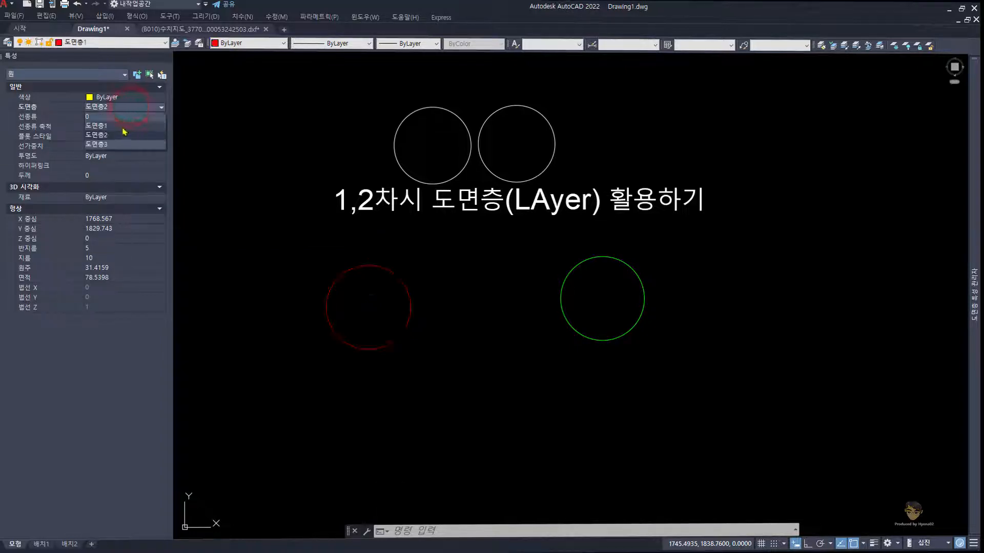
{"action": "left_click", "coordinate": [123, 128]}
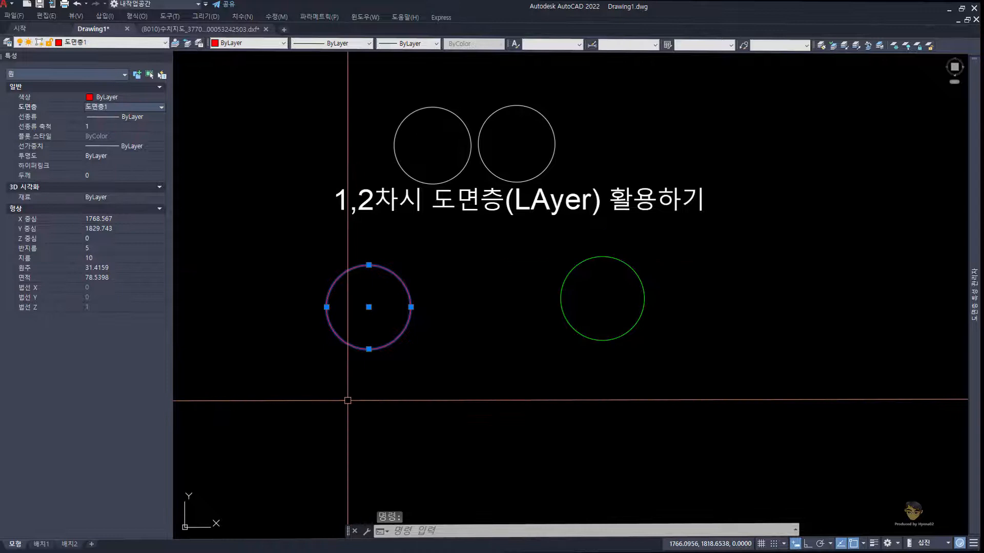
{"action": "key", "text": "Escape"}
{"action": "key", "text": "Escape"}
{"action": "key", "text": "ctrl+1"}
{"action": "key", "text": "Escape"}
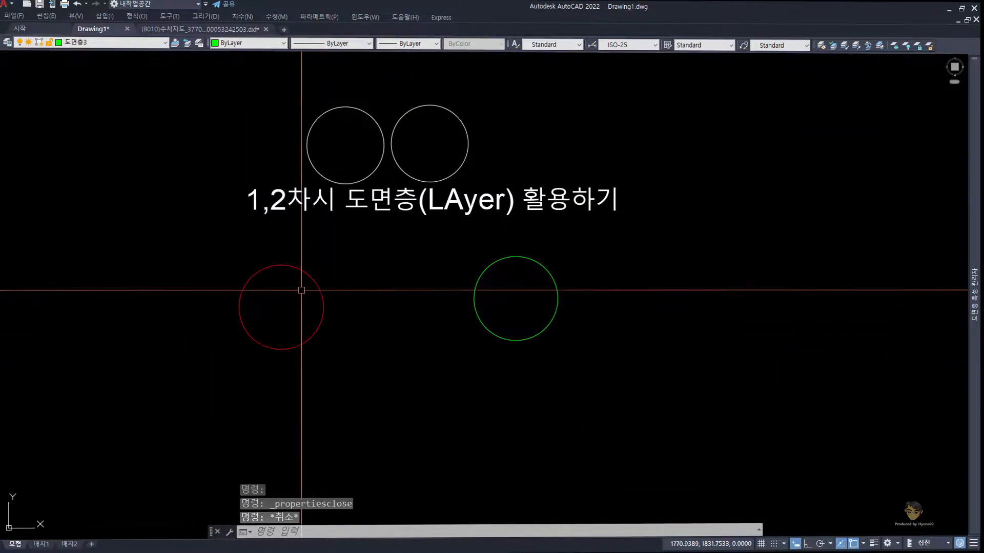
{"action": "left_click", "coordinate": [351, 359]}
{"action": "left_click", "coordinate": [292, 309]}
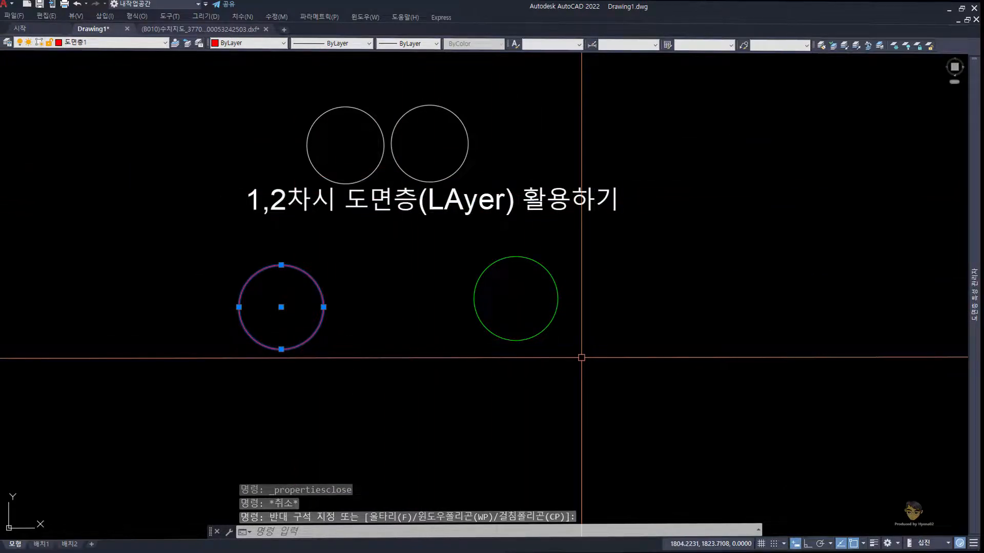
{"action": "key", "text": "Escape"}
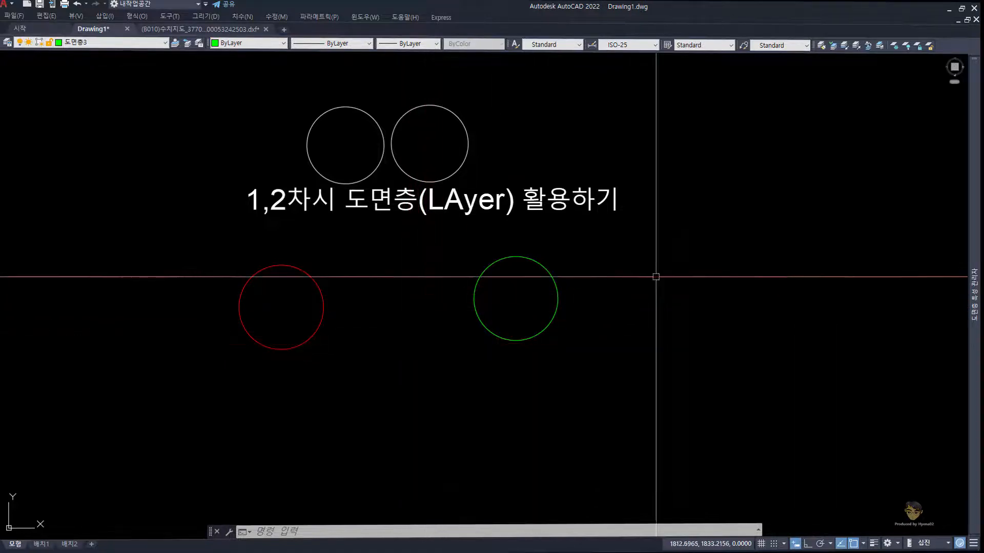
Make layer 도면층2 current and draw a circle of radius 5 between the red and green circles.
{"action": "mouse_move", "coordinate": [975, 292]}
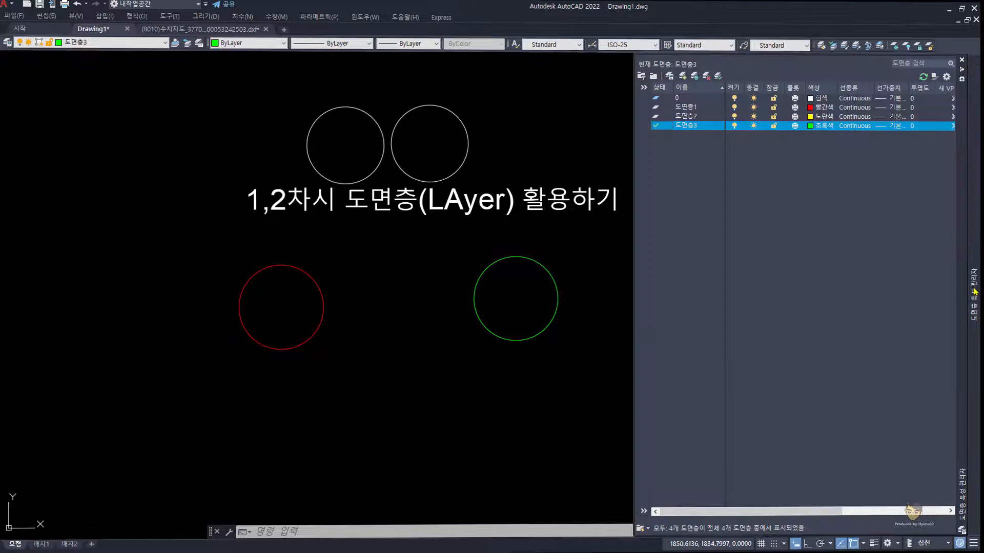
{"action": "double_click", "coordinate": [686, 116]}
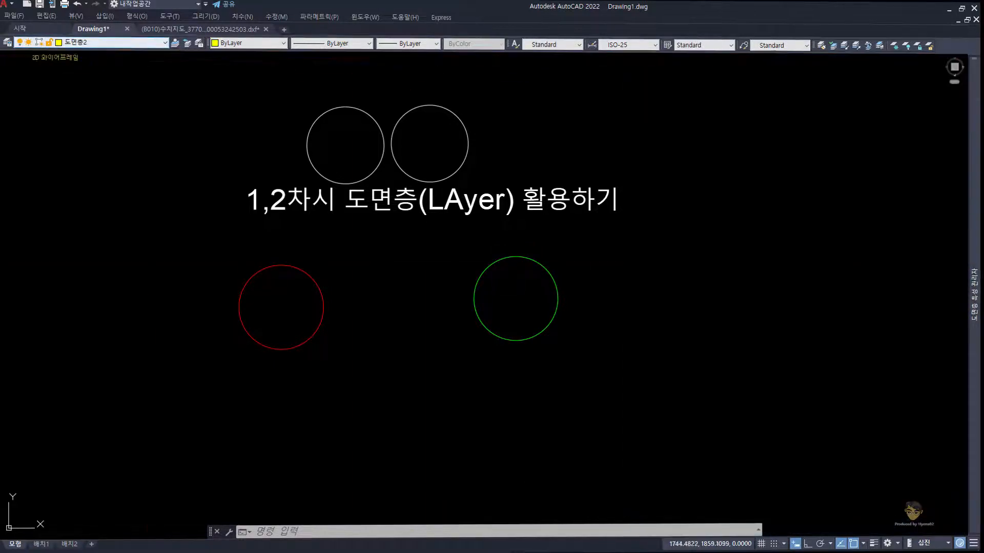
{"action": "type", "text": "c"}
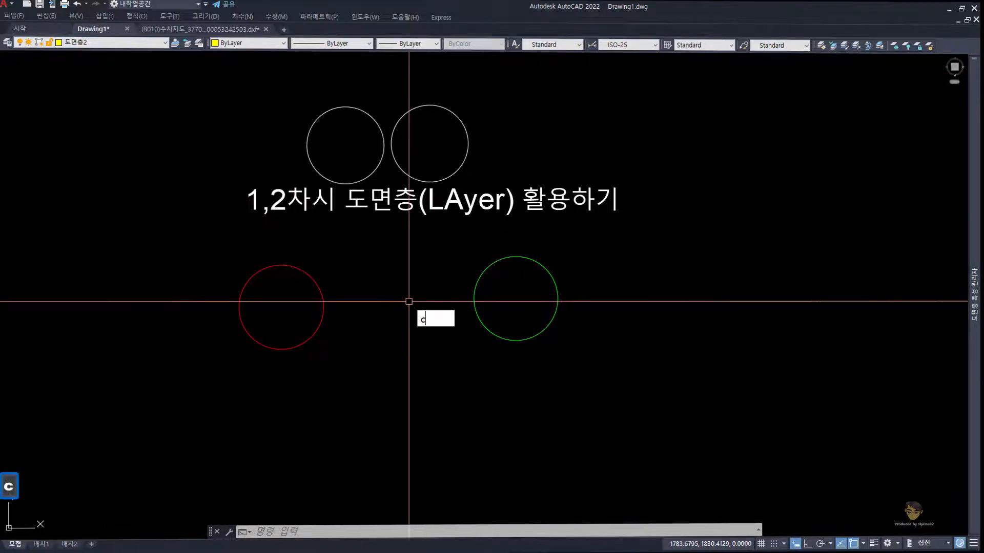
{"action": "key", "text": "space"}
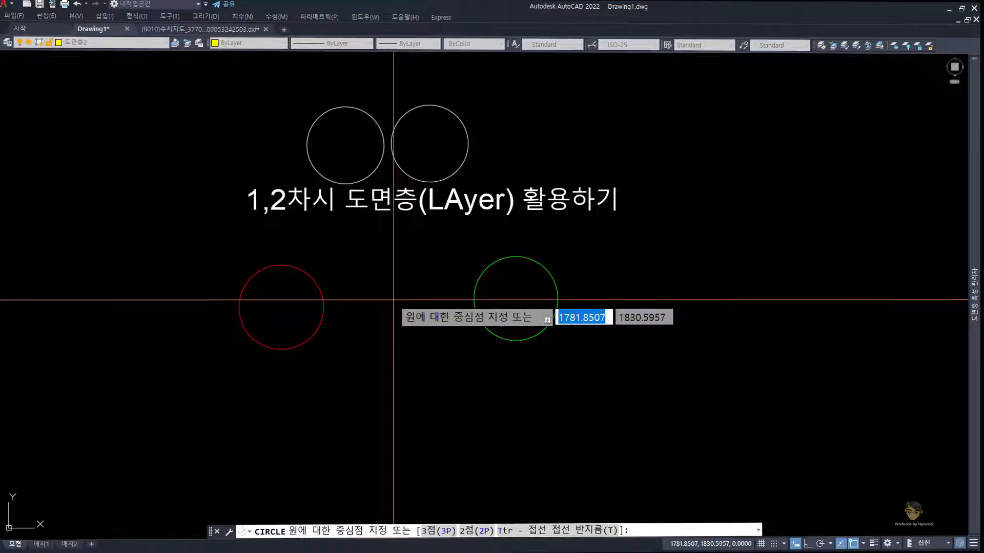
{"action": "left_click", "coordinate": [394, 300]}
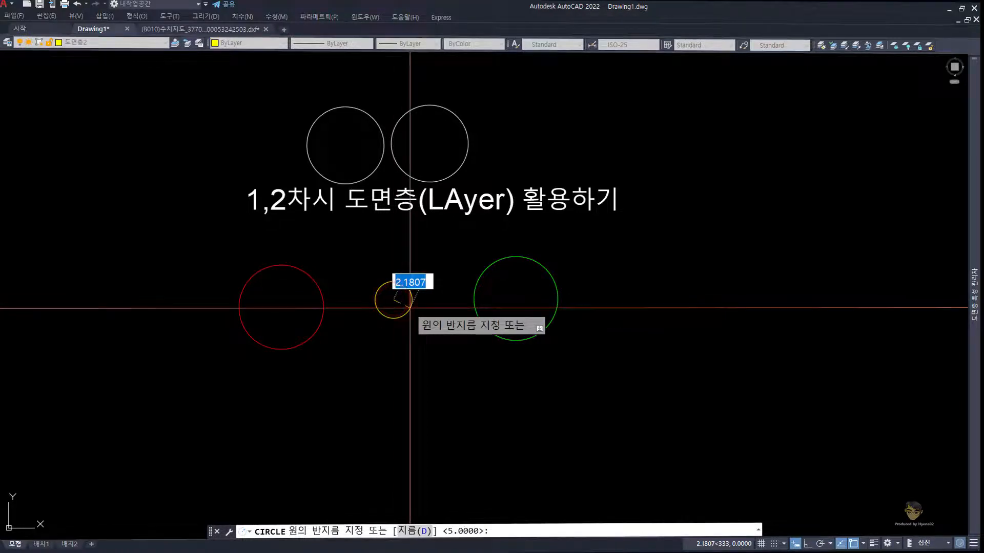
{"action": "type", "text": "5"}
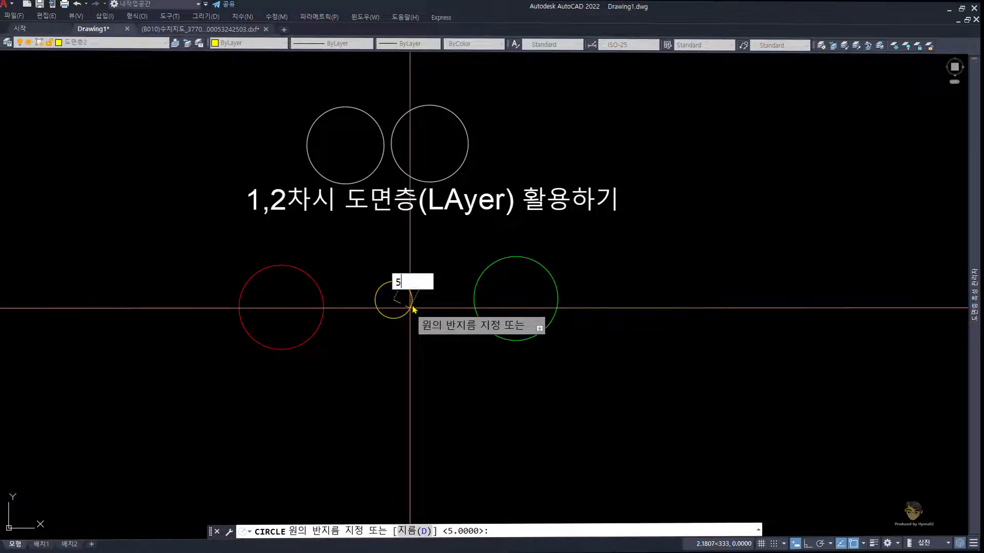
{"action": "key", "text": "space"}
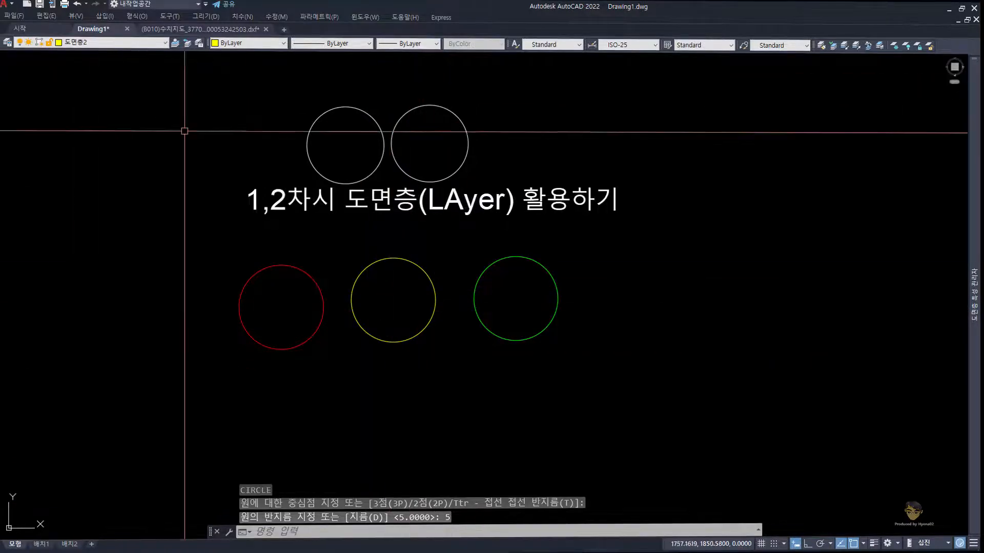
Select the green circle to check which layer it belongs to.
{"action": "scroll", "coordinate": [286, 220], "scroll_direction": "up", "scroll_amount": 2}
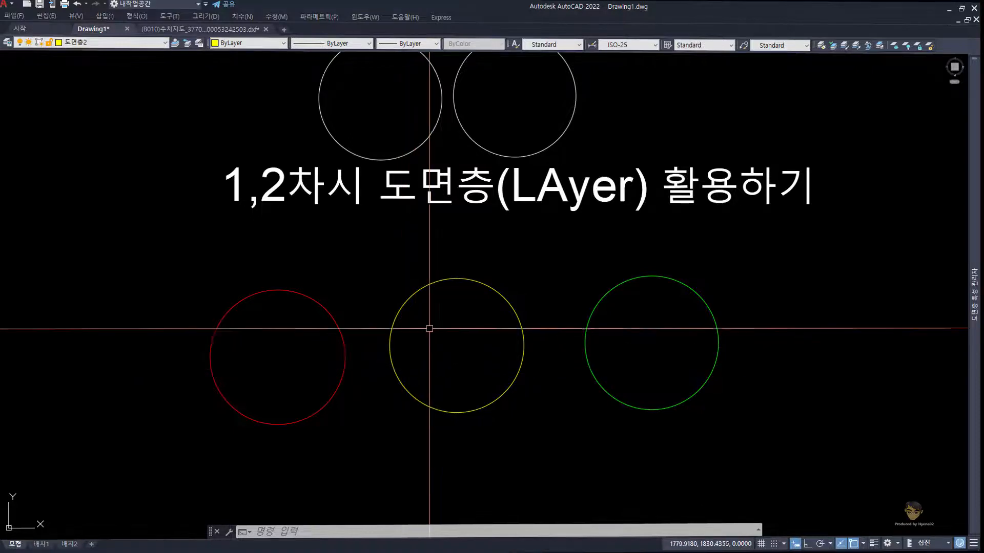
{"action": "left_click", "coordinate": [751, 431]}
{"action": "left_click", "coordinate": [659, 324]}
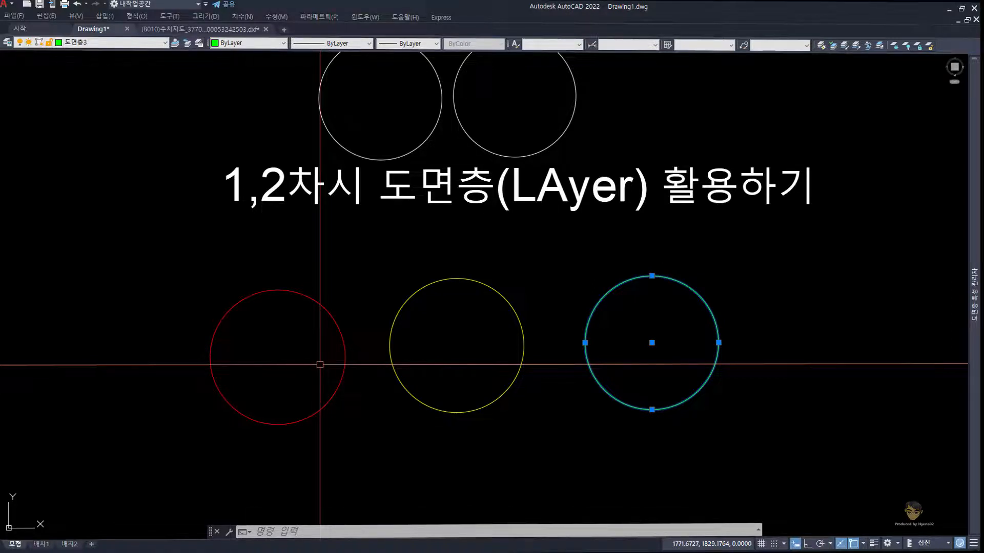
{"action": "key", "text": "Escape"}
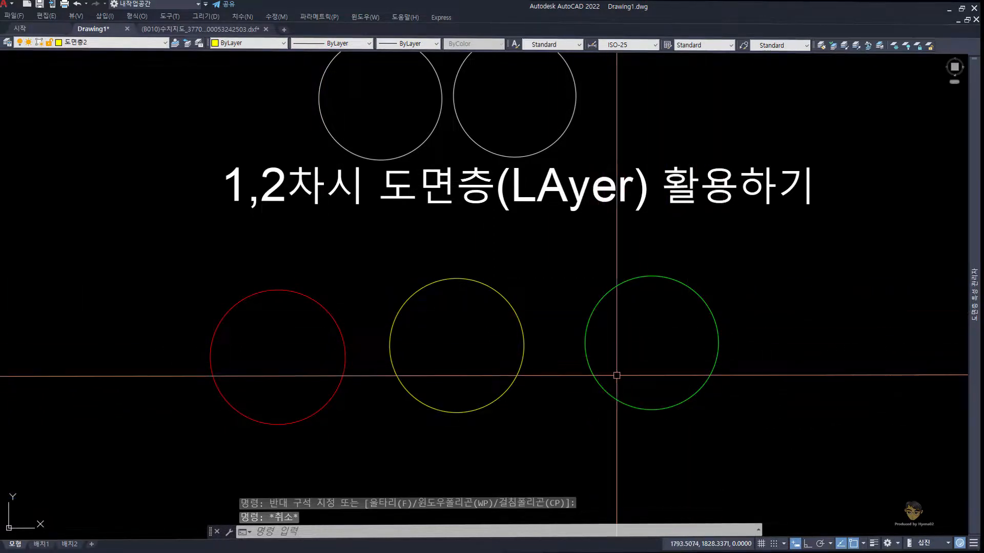
{"action": "left_click", "coordinate": [754, 449]}
{"action": "left_click", "coordinate": [652, 352]}
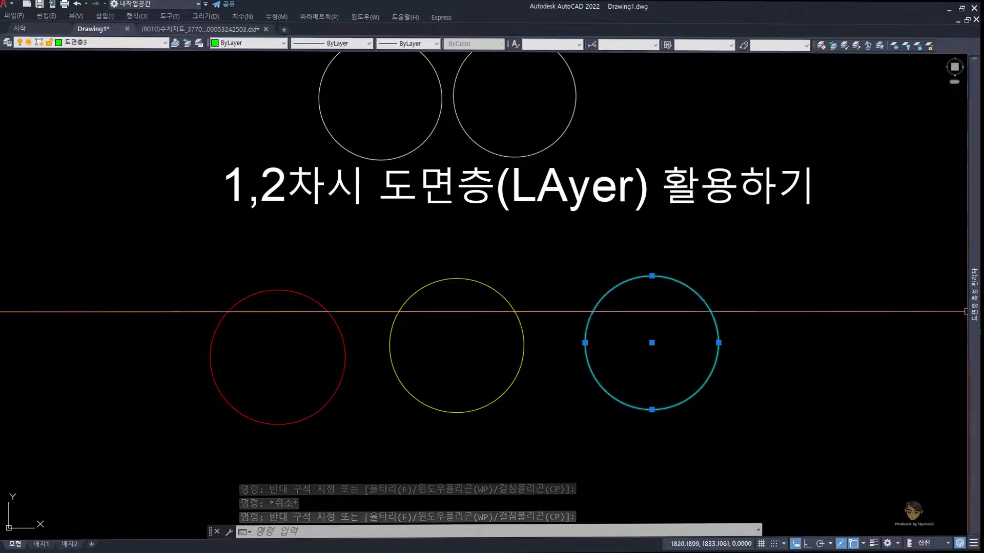
View the color choices for layer 도면층2 in the layer properties and cancel without choosing one.
{"action": "mouse_move", "coordinate": [973, 315]}
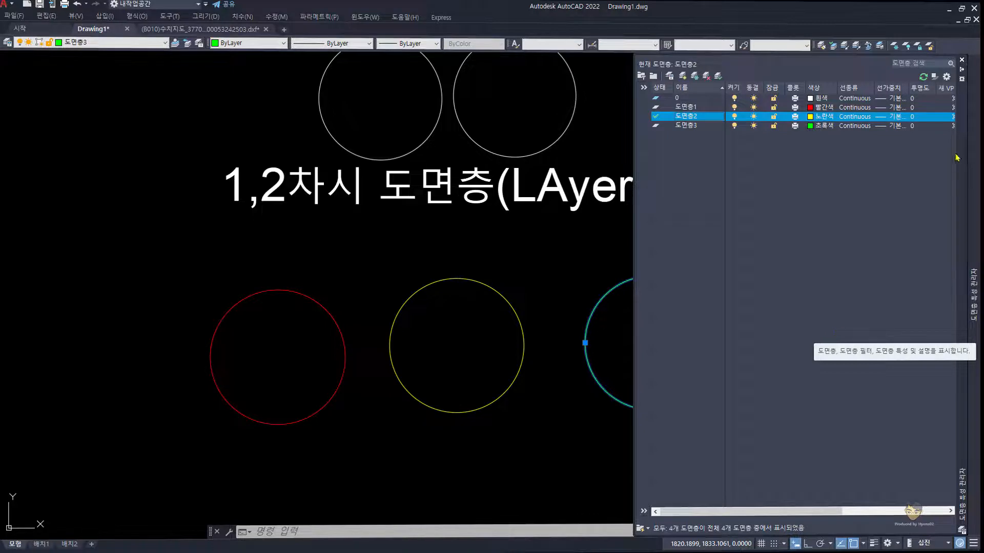
{"action": "left_click", "coordinate": [810, 117]}
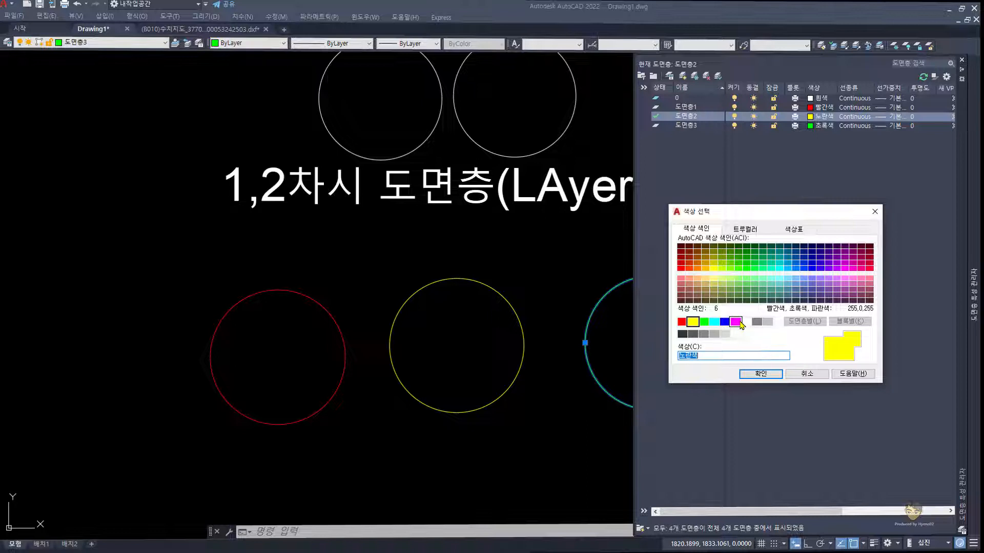
{"action": "left_click", "coordinate": [807, 374]}
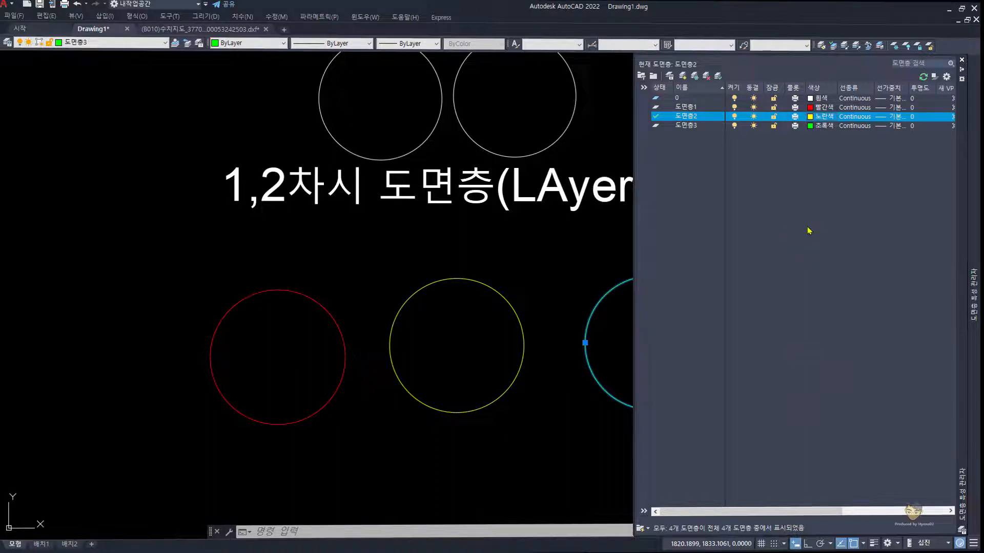
Create a new layer based on 도면층3 and delete it again.
{"action": "left_click", "coordinate": [691, 127]}
{"action": "key", "text": "Return"}
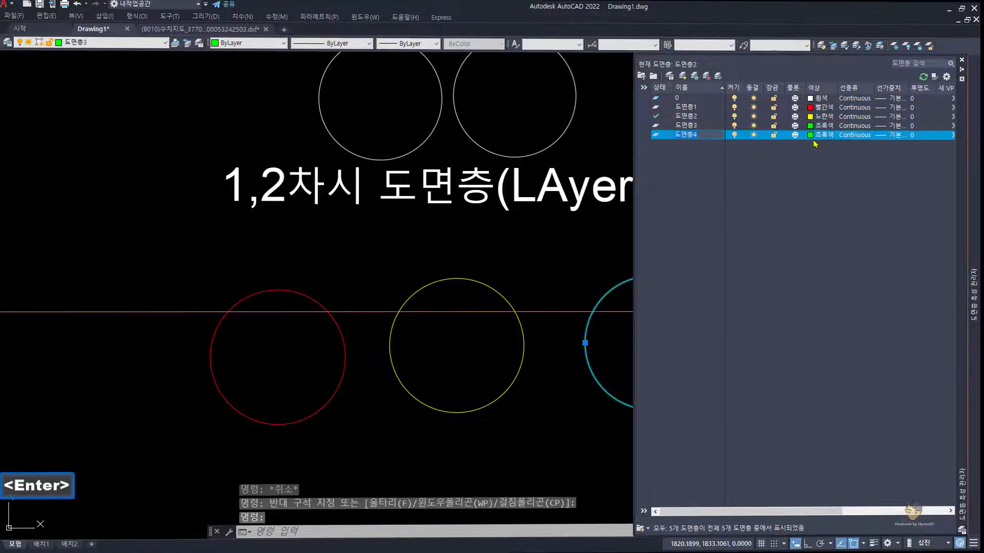
{"action": "left_click", "coordinate": [792, 207]}
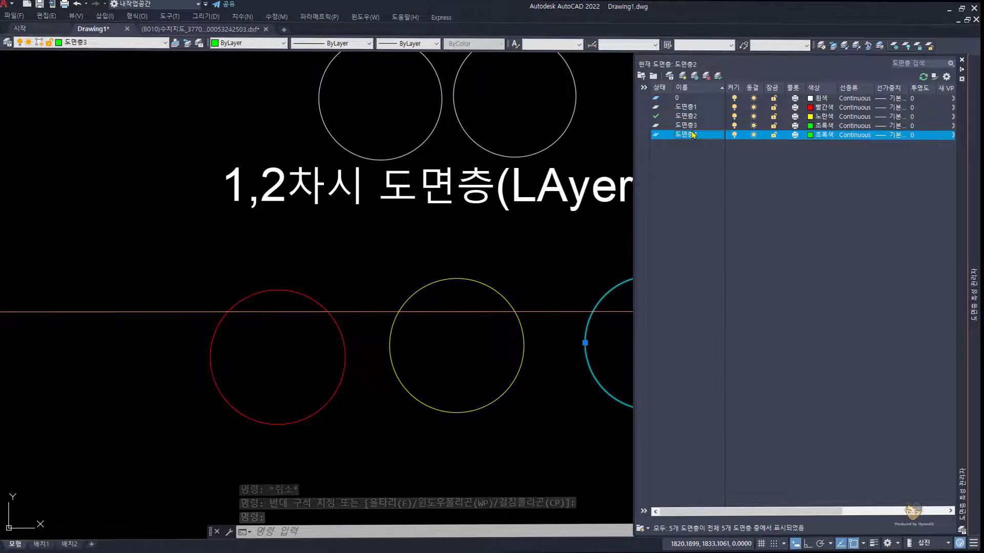
{"action": "key", "text": "Delete"}
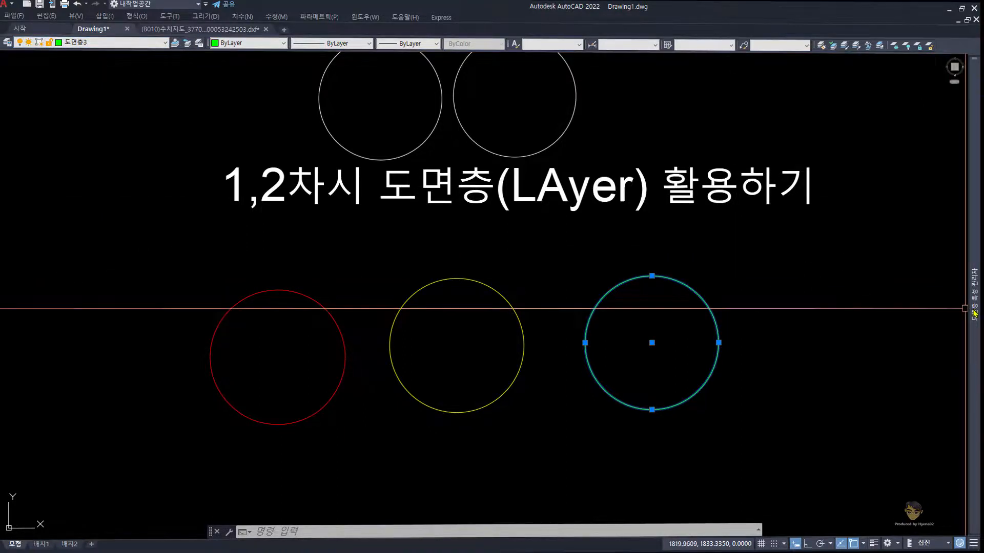
Clear the selection and move the red, yellow and green circles together up closer to the title text.
{"action": "mouse_move", "coordinate": [975, 313]}
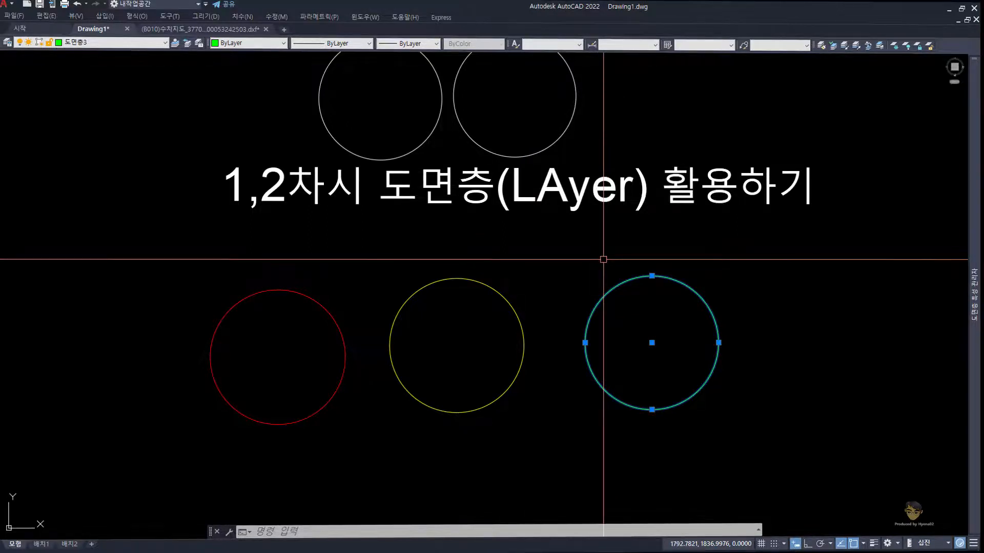
{"action": "key", "text": "Escape"}
{"action": "key", "text": "Escape"}
{"action": "key", "text": "Escape"}
{"action": "middle_click_drag", "start_coordinate": [610, 216], "coordinate": [615, 259]}
{"action": "left_click", "coordinate": [772, 272]}
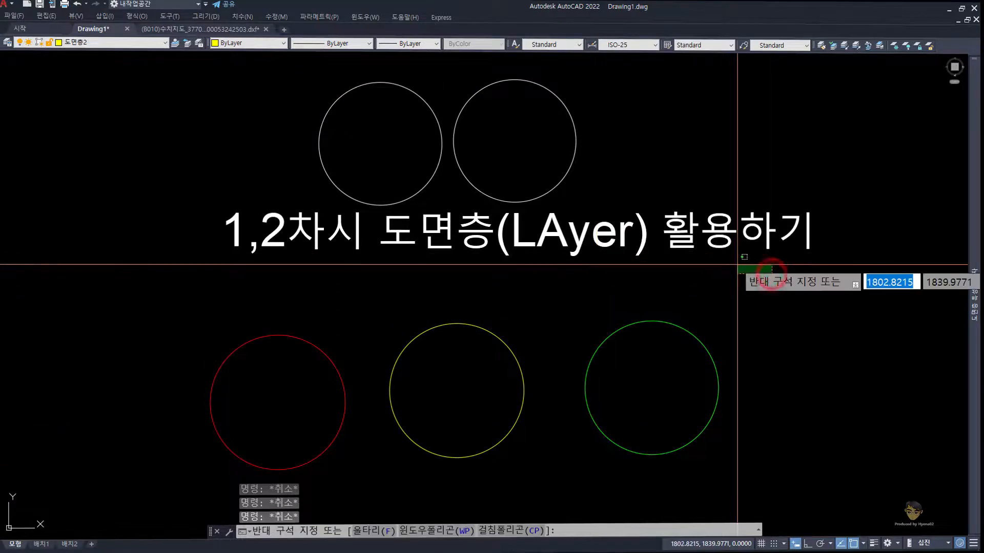
{"action": "key", "text": "Escape"}
{"action": "key", "text": "Escape"}
{"action": "type", "text": "z"}
{"action": "key", "text": "space"}
{"action": "type", "text": "e"}
{"action": "key", "text": "space"}
{"action": "type", "text": "z"}
{"action": "key", "text": "space"}
{"action": "key", "text": "space"}
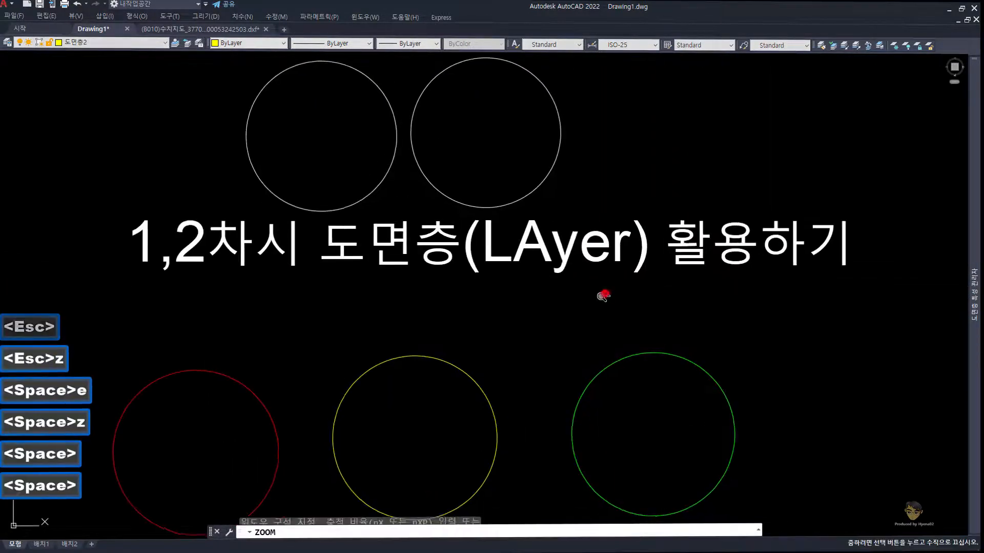
{"action": "left_click_drag", "start_coordinate": [603, 296], "coordinate": [661, 308]}
{"action": "key", "text": "Escape"}
{"action": "left_click", "coordinate": [769, 410]}
{"action": "left_click", "coordinate": [221, 367]}
{"action": "type", "text": "m"}
{"action": "key", "text": "space"}
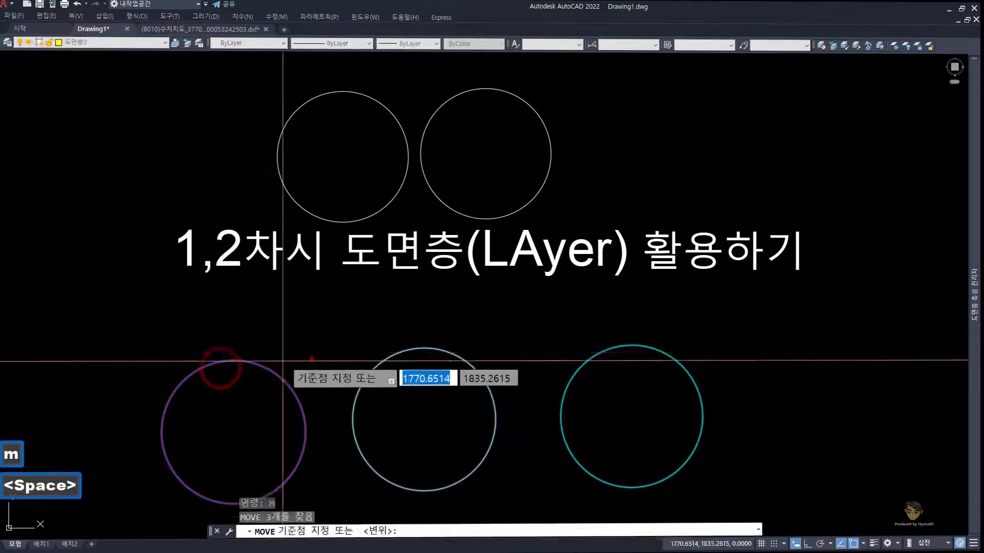
{"action": "left_click", "coordinate": [307, 356]}
{"action": "left_click", "coordinate": [323, 292]}
{"action": "key", "text": "space"}
{"action": "key", "text": "Escape"}
{"action": "key", "text": "Escape"}
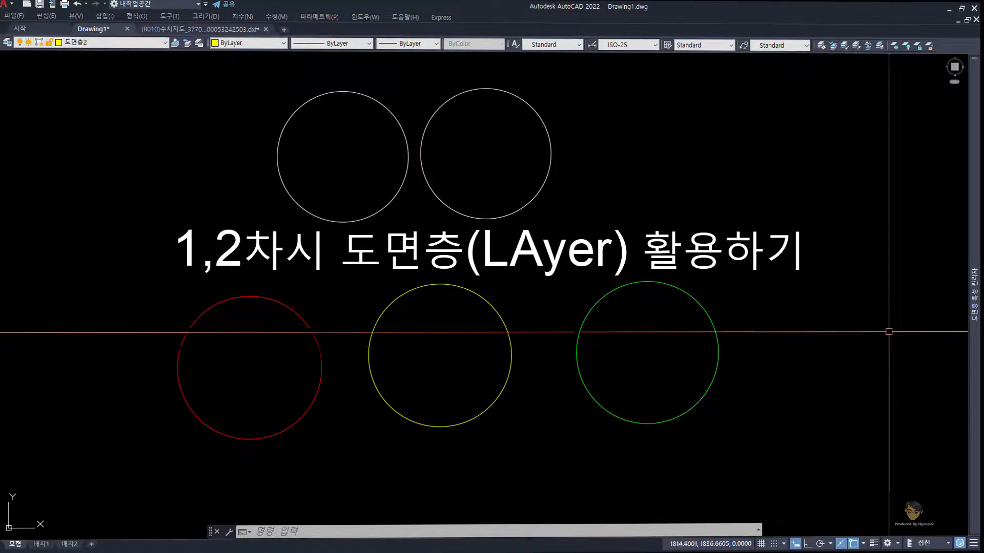
Rename layer 도면층3 as 레이어 in the layer properties.
{"action": "mouse_move", "coordinate": [974, 295]}
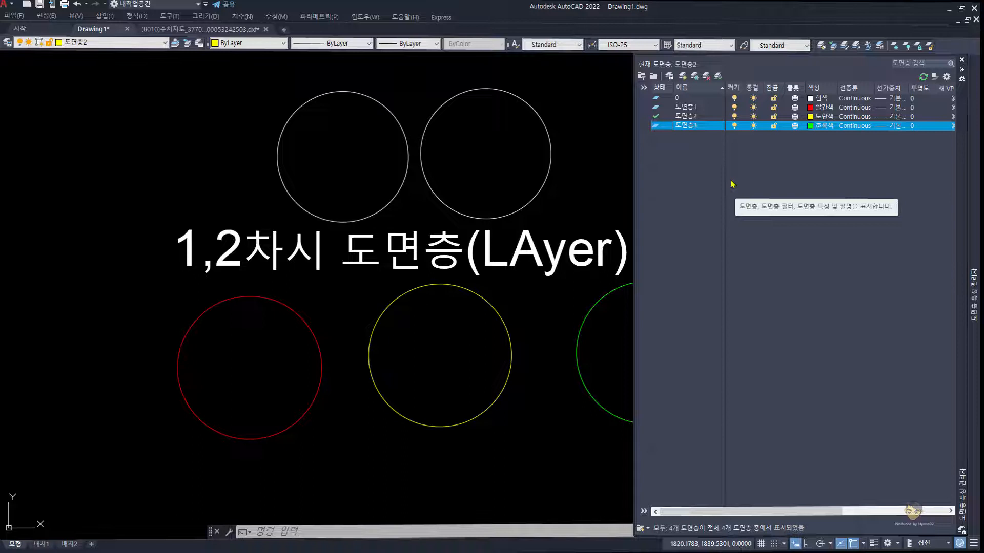
{"action": "right_click", "coordinate": [690, 130]}
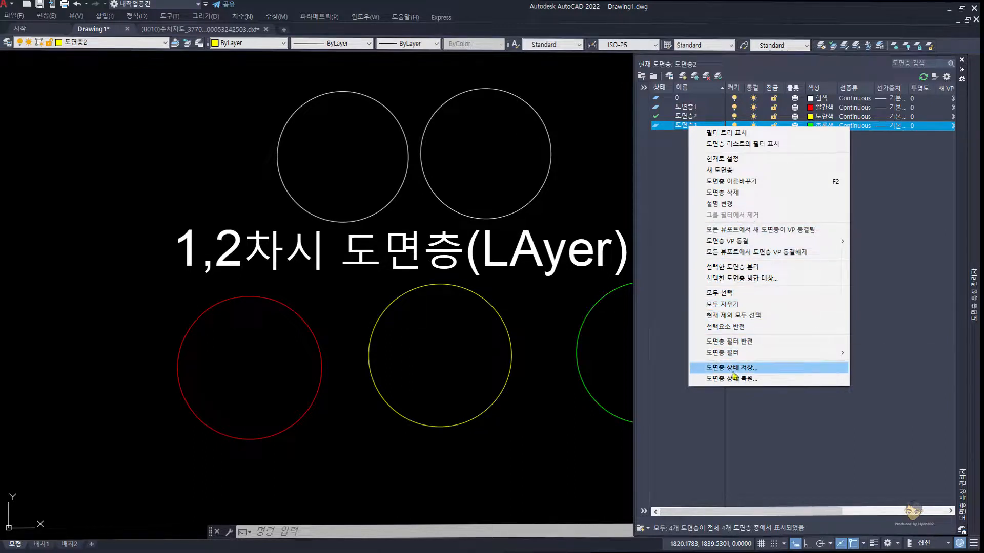
{"action": "left_click", "coordinate": [813, 183]}
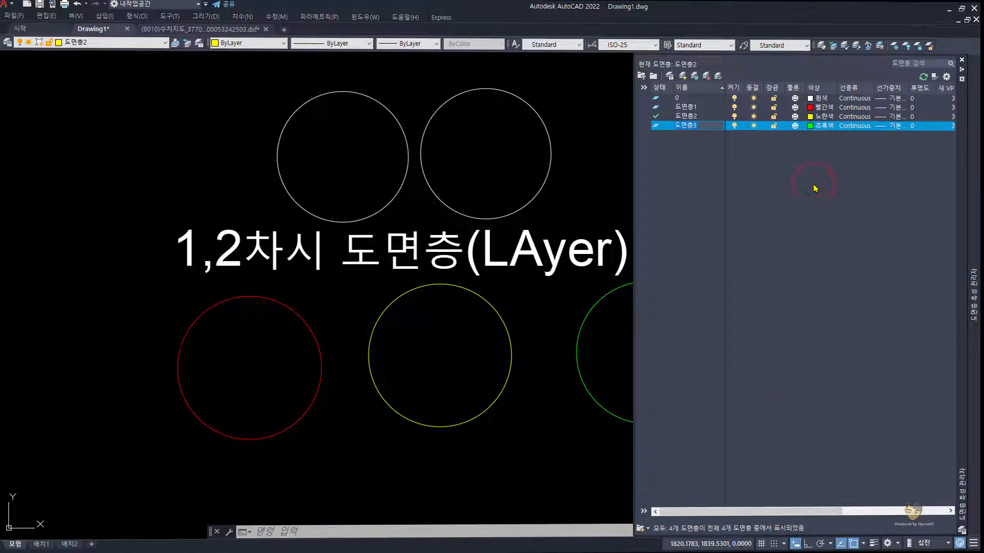
{"action": "type", "text": "asdfasdf"}
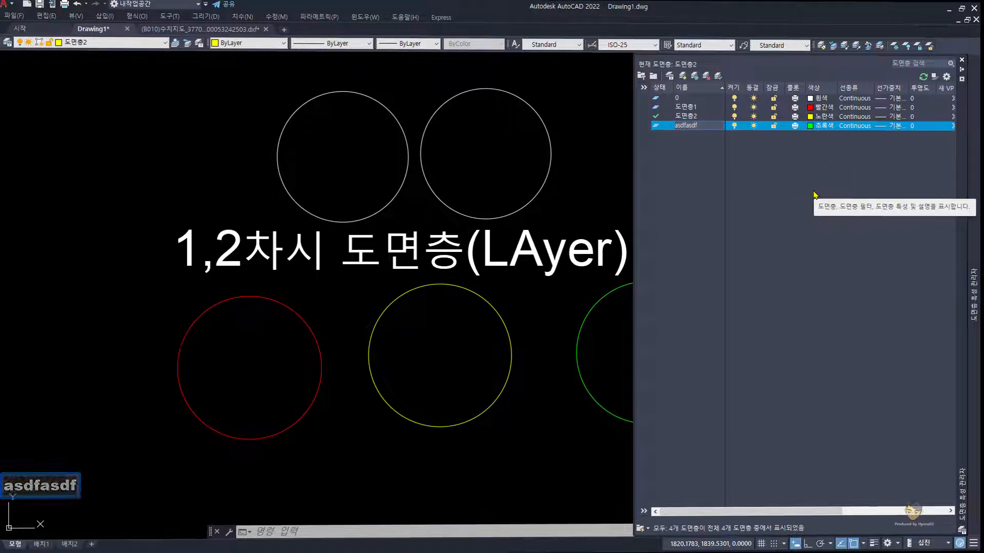
{"action": "key", "text": "BackSpace"}
{"action": "key", "text": "BackSpace"}
{"action": "key", "text": "BackSpace"}
{"action": "key", "text": "BackSpace"}
{"action": "key", "text": "BackSpace"}
{"action": "key", "text": "BackSpace"}
{"action": "key", "text": "BackSpace"}
{"action": "key", "text": "BackSpace"}
{"action": "key", "text": "BackSpace"}
{"action": "key", "text": "BackSpace"}
{"action": "key", "text": "Hangul"}
{"action": "type", "text": "레이어"}
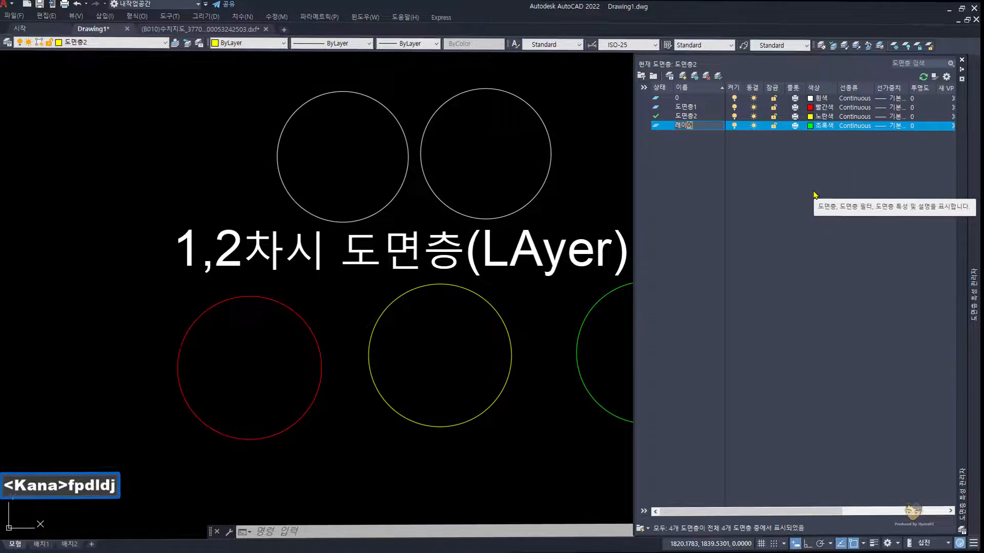
{"action": "key", "text": "Return"}
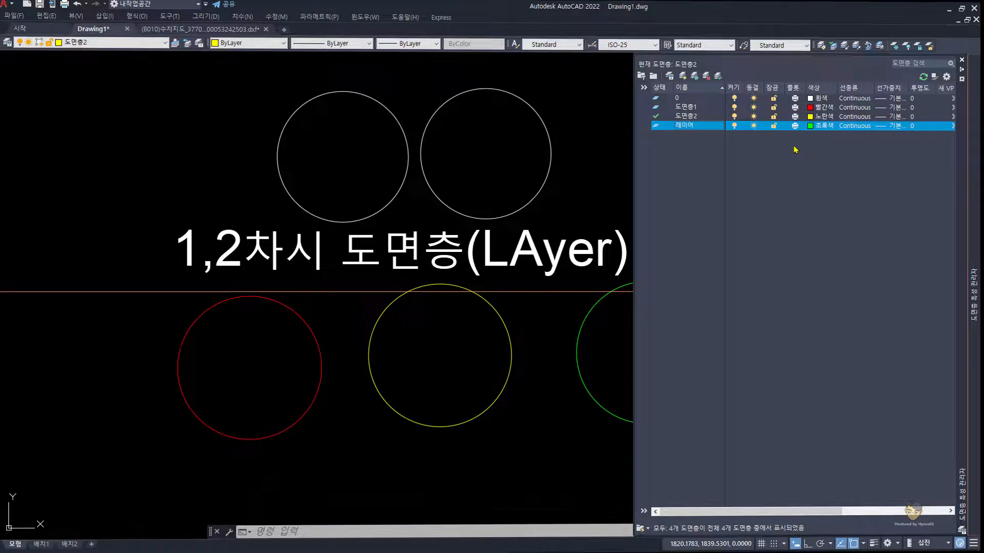
Create a new layer based on layer 레이어 and delete it again.
{"action": "key", "text": "Return"}
{"action": "left_click", "coordinate": [784, 201]}
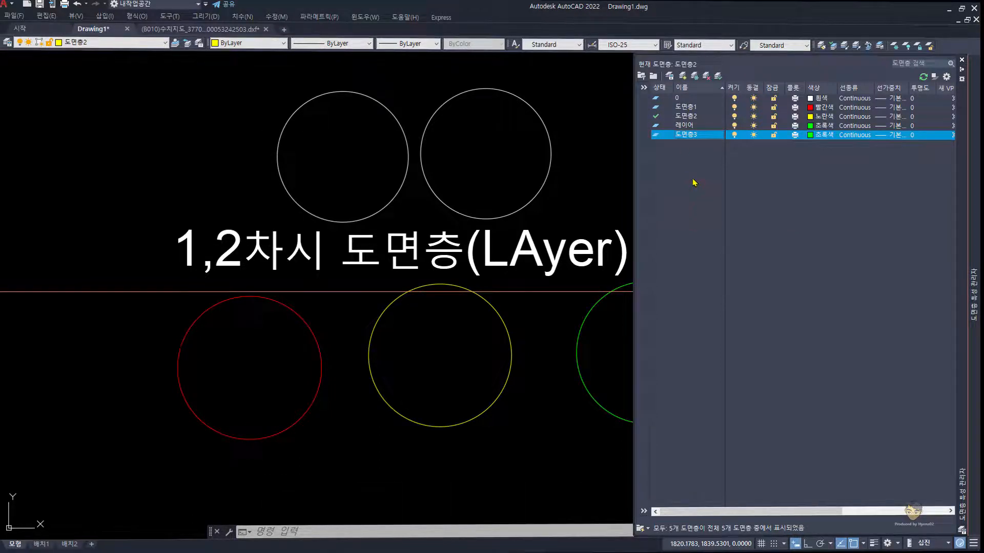
{"action": "key", "text": "Delete"}
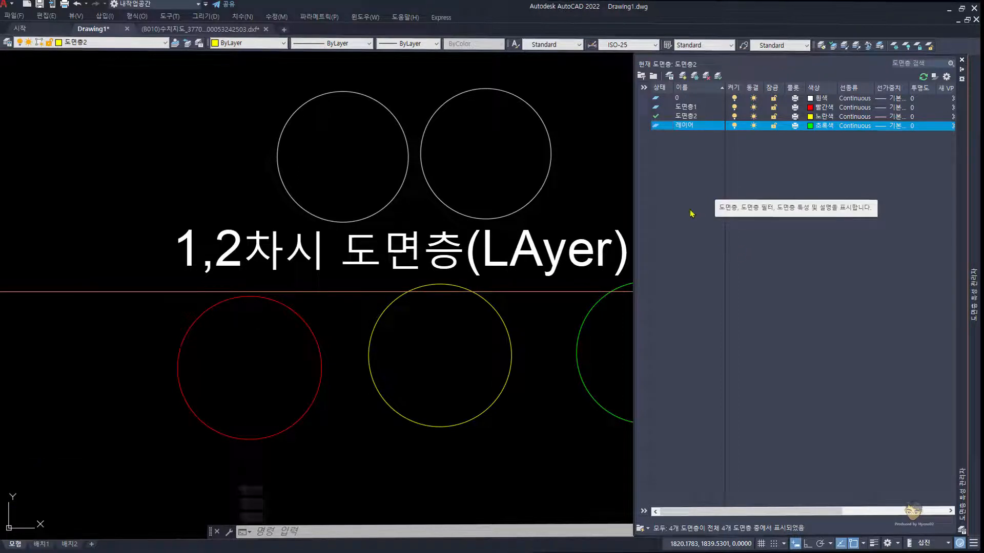
{"action": "right_click", "coordinate": [676, 125]}
{"action": "left_click", "coordinate": [898, 220]}
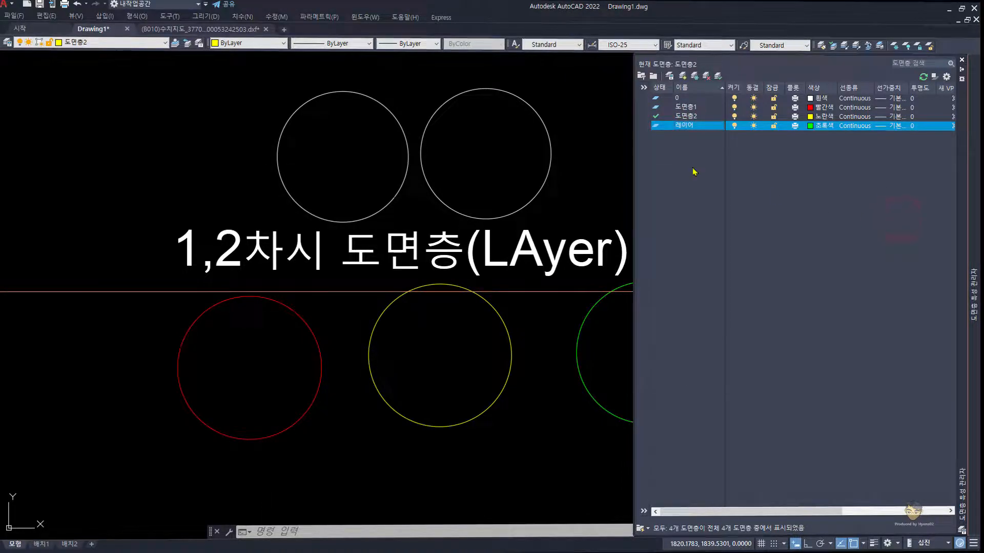
Switch to the desktop, try renaming the first DXF file as zfsadfasfd, cancel, and return to Drawing1 in AutoCAD.
{"action": "left_click", "coordinate": [946, 9]}
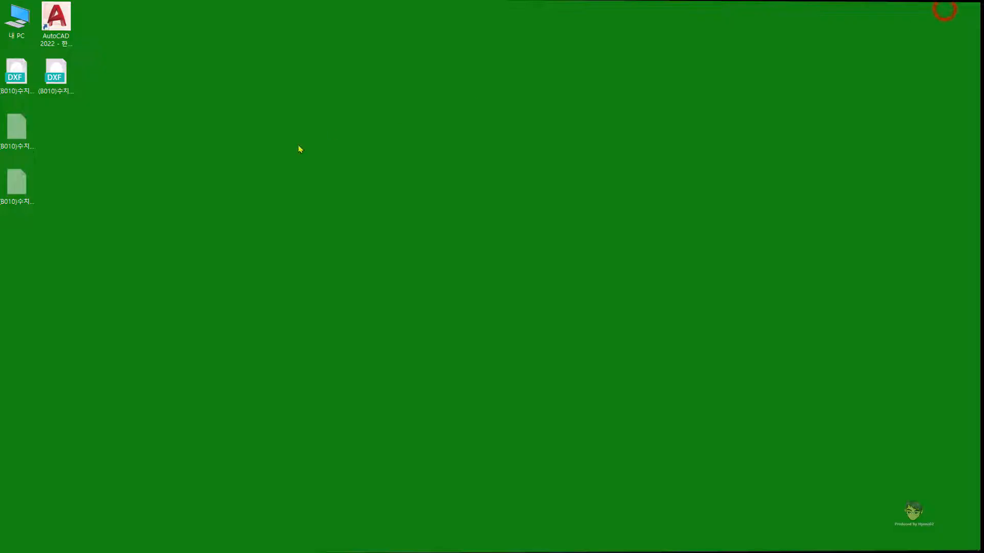
{"action": "left_click", "coordinate": [230, 191]}
{"action": "left_click", "coordinate": [19, 85]}
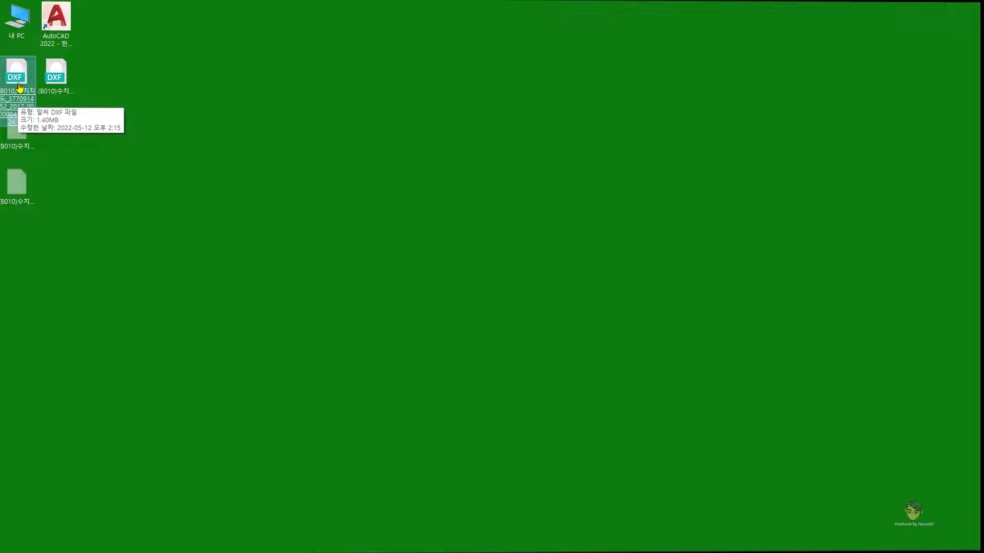
{"action": "key", "text": "F2"}
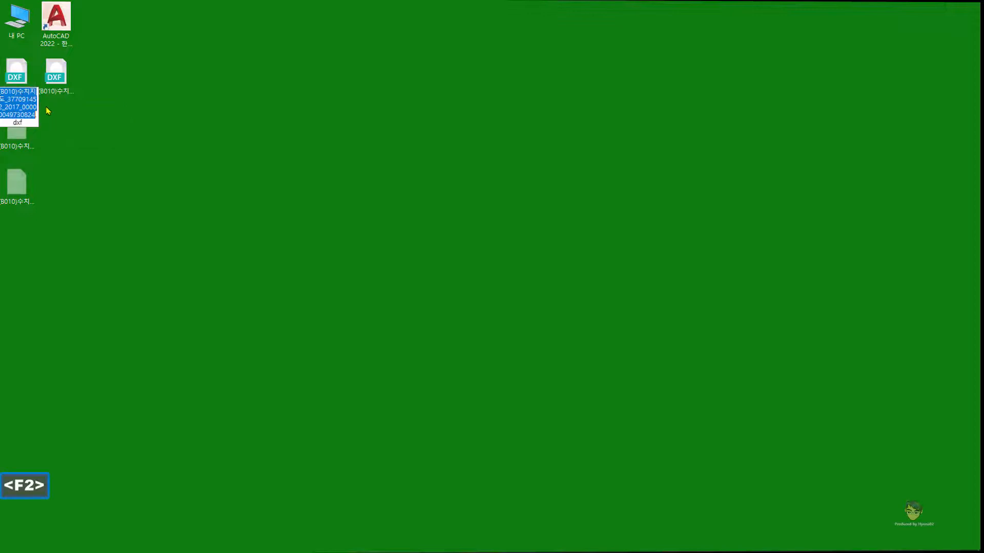
{"action": "type", "text": "zfsadfasfd"}
{"action": "key", "text": "Escape"}
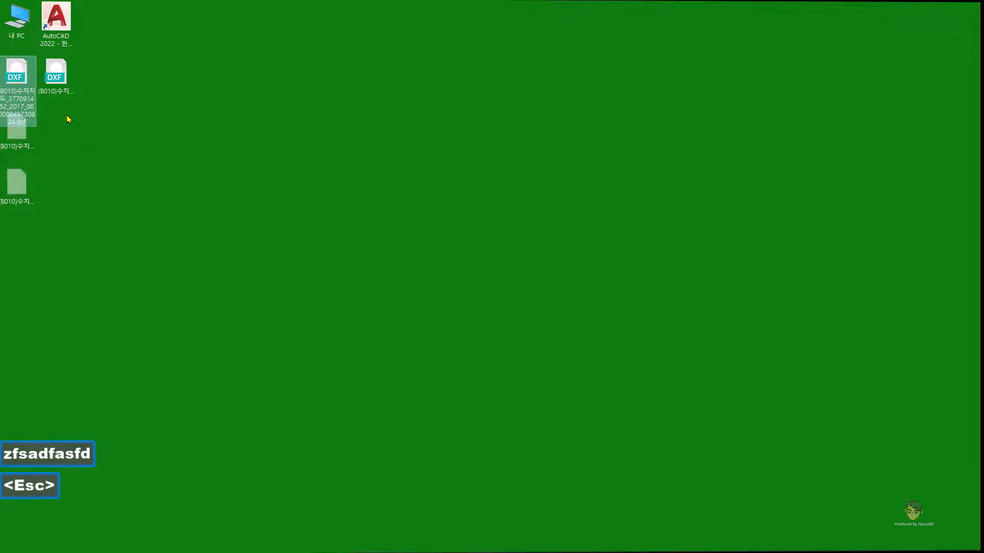
{"action": "left_click", "coordinate": [238, 544]}
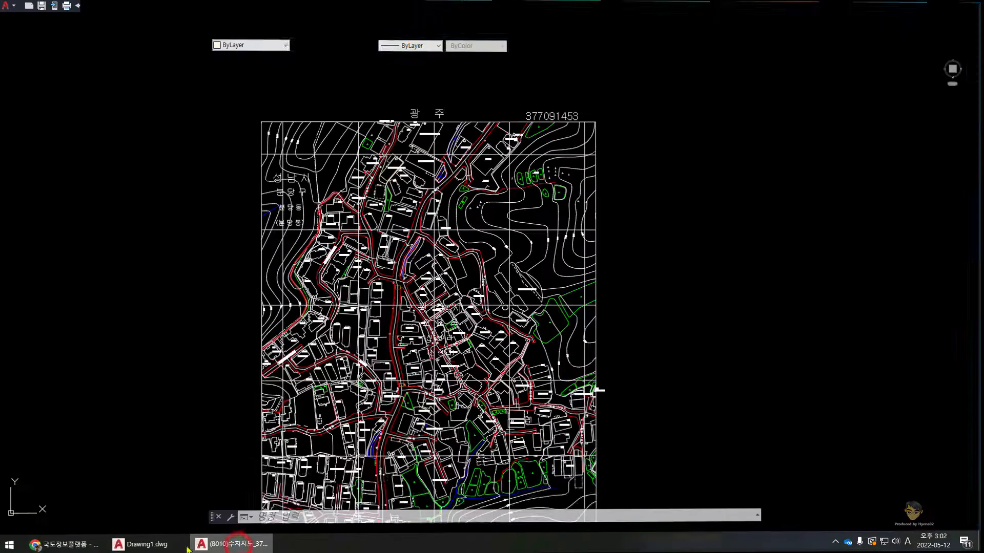
{"action": "left_click", "coordinate": [100, 31]}
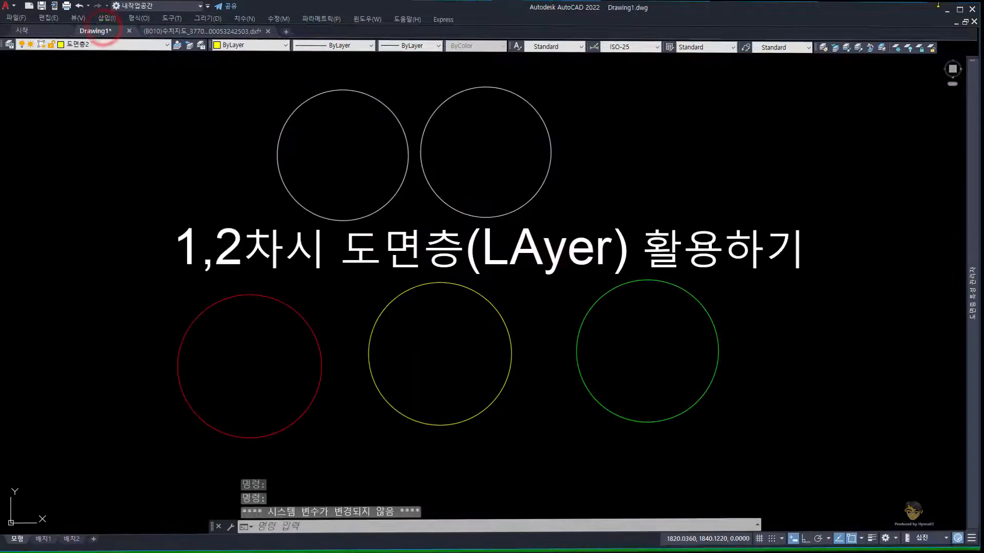
Try renaming layer 도면층1 as sdfgs, cancel the rename and select layer 0.
{"action": "mouse_move", "coordinate": [976, 266]}
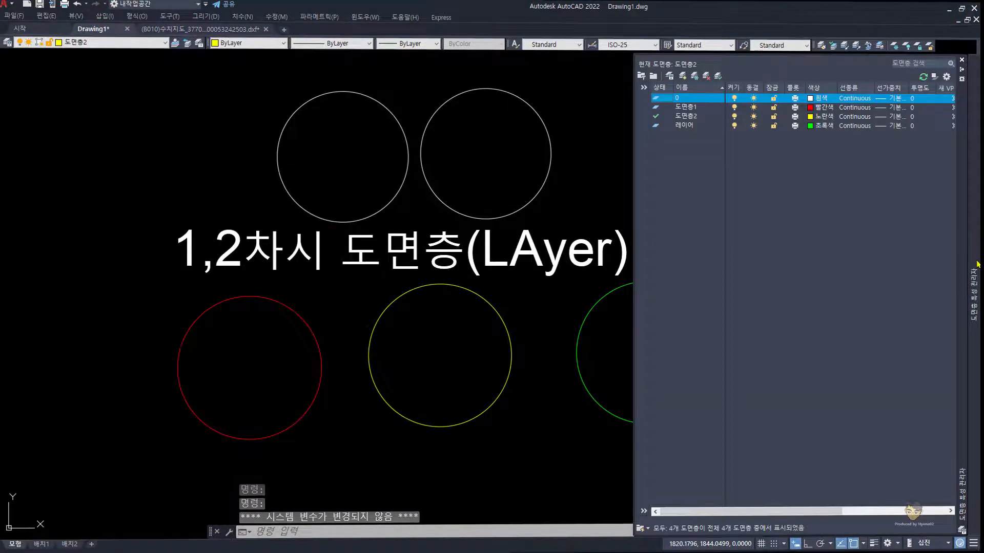
{"action": "left_click", "coordinate": [693, 108]}
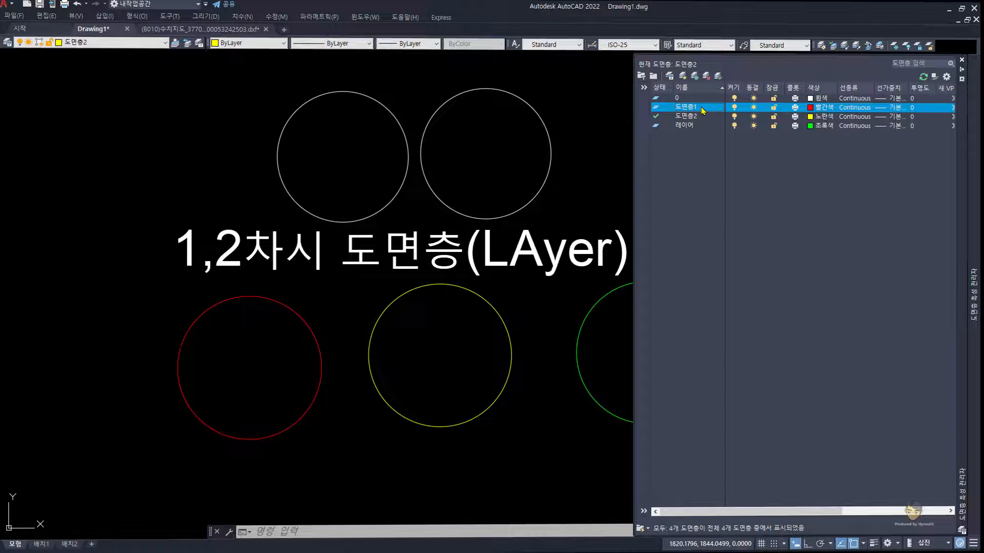
{"action": "key", "text": "F2"}
{"action": "type", "text": "sdfgs"}
{"action": "key", "text": "Escape"}
{"action": "mouse_move", "coordinate": [973, 294]}
{"action": "left_click", "coordinate": [690, 100]}
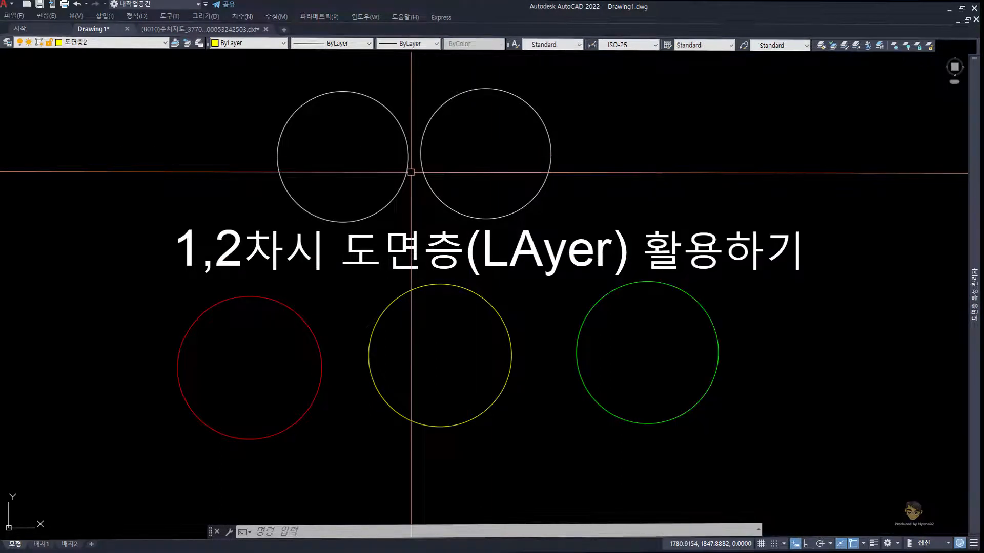
Create a new blank drawing and look at its layer list.
{"action": "key", "text": "ctrl+n"}
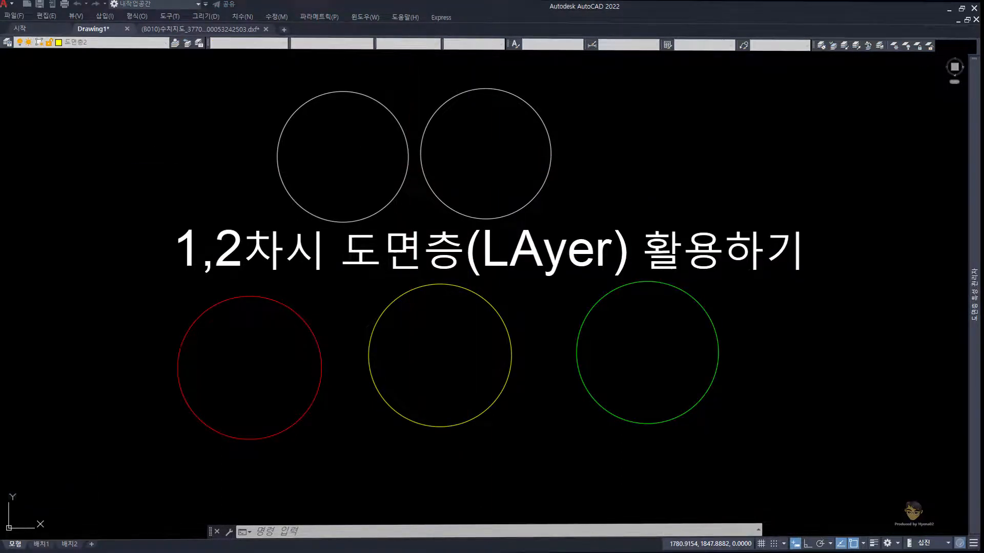
{"action": "key", "text": "Return"}
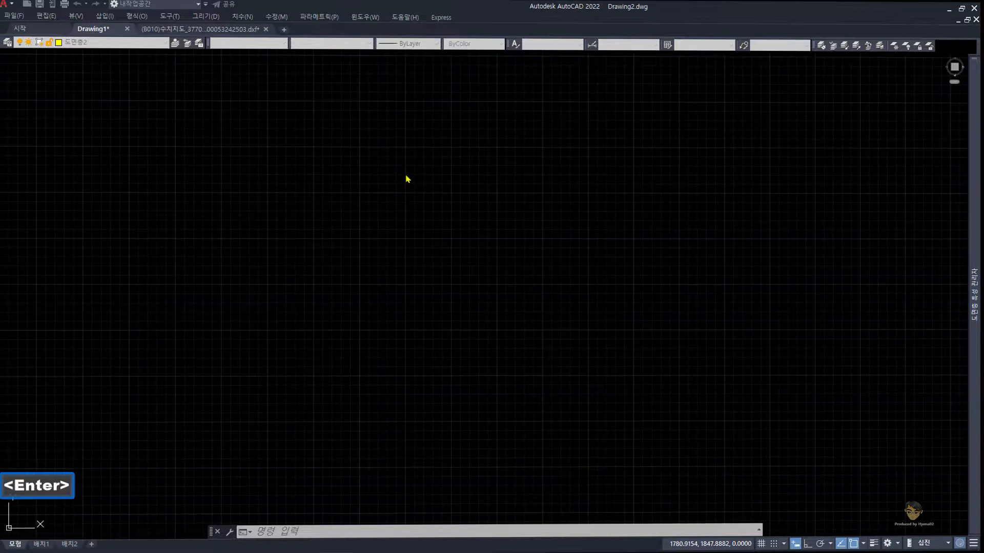
{"action": "mouse_move", "coordinate": [973, 293]}
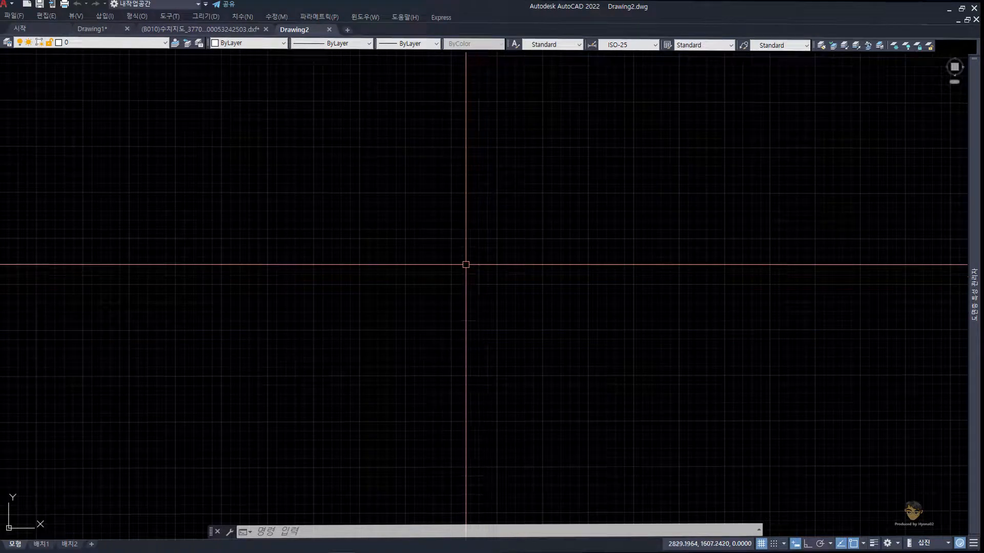
{"action": "type", "text": "ddn"}
{"action": "key", "text": "space"}
{"action": "left_click", "coordinate": [287, 253]}
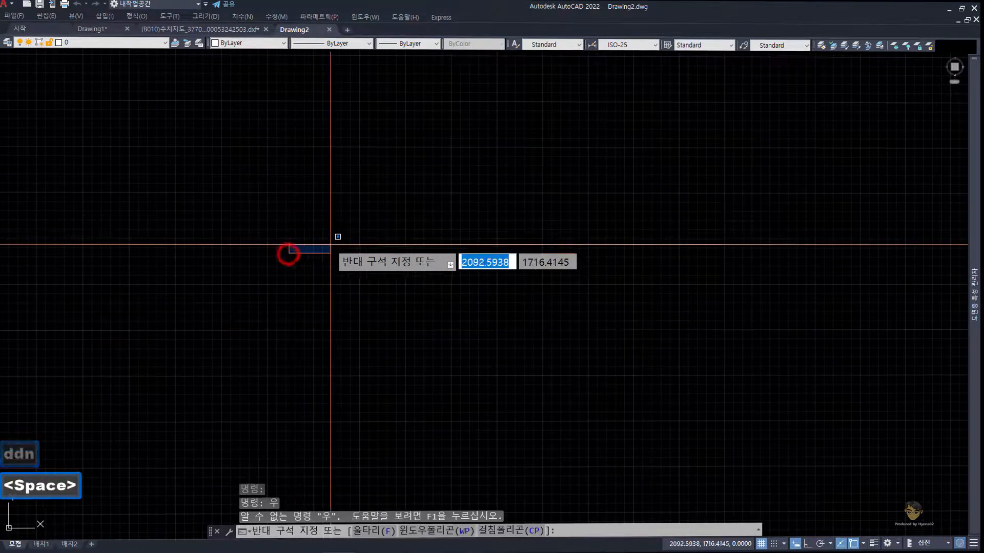
{"action": "key", "text": "Escape"}
{"action": "key", "text": "Escape"}
Place a horizontal linear dimension about 591 units long in the empty drawing, with ortho mode on.
{"action": "key", "text": "Hangul"}
{"action": "type", "text": "dn"}
{"action": "key", "text": "space"}
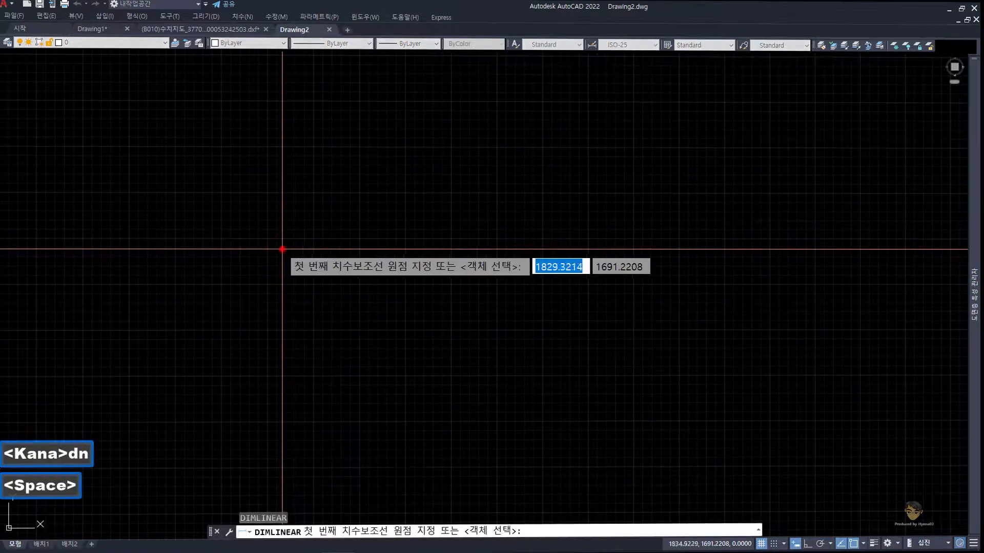
{"action": "left_click", "coordinate": [283, 249]}
{"action": "key", "text": "F8"}
{"action": "left_click", "coordinate": [391, 241]}
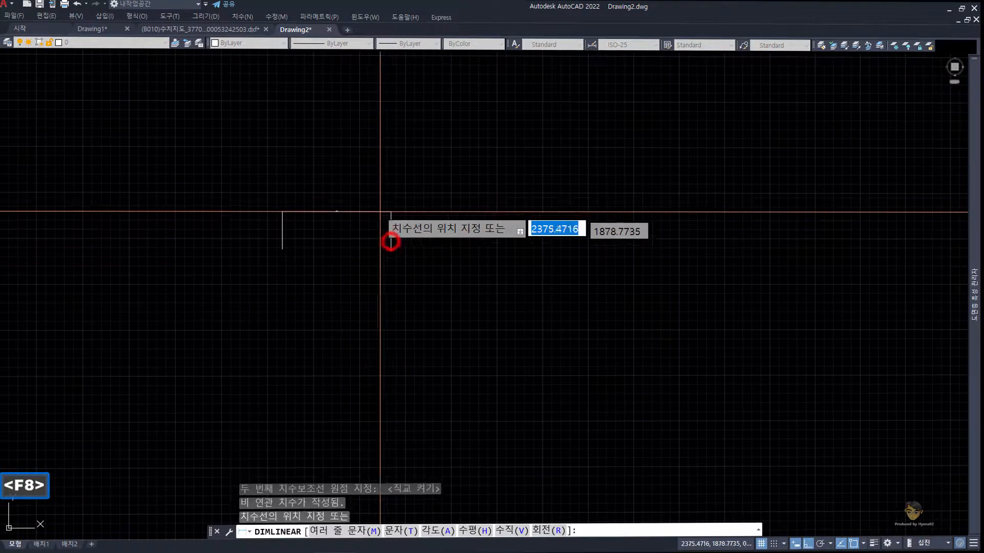
{"action": "left_click", "coordinate": [359, 233]}
{"action": "scroll", "coordinate": [365, 232], "scroll_direction": "up", "scroll_amount": 5}
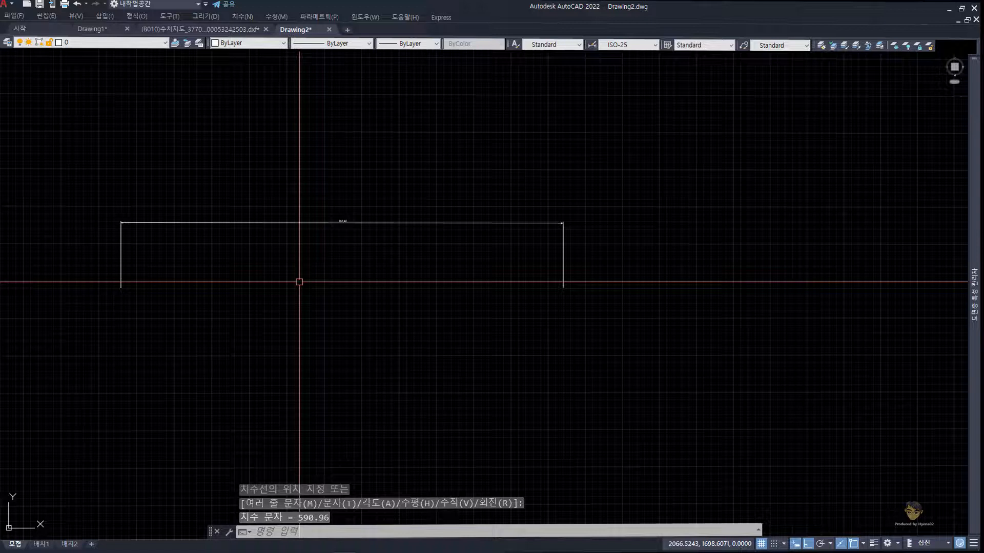
Try to delete the Defpoints layer from the layer properties and dismiss the notice.
{"action": "type", "text": "la"}
{"action": "key", "text": "space"}
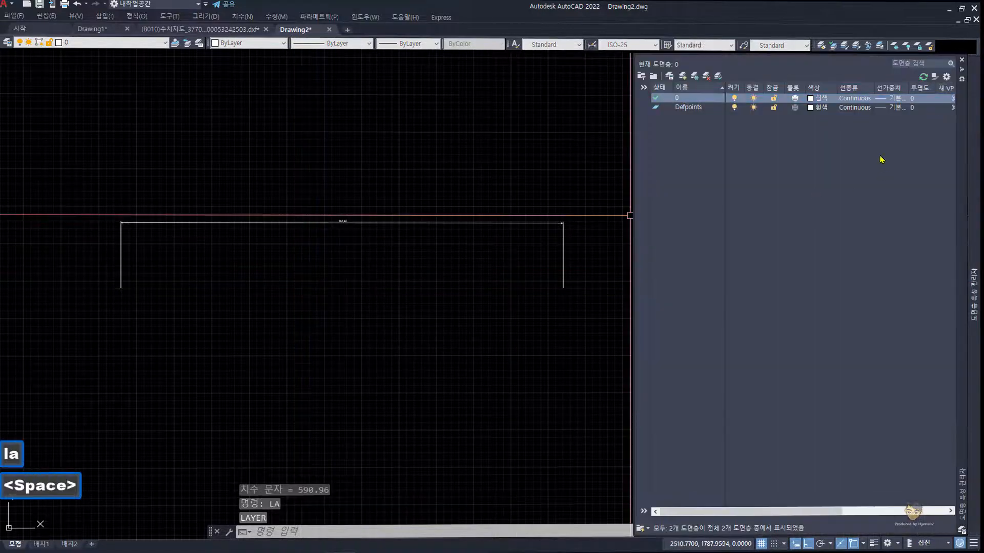
{"action": "left_click", "coordinate": [693, 108]}
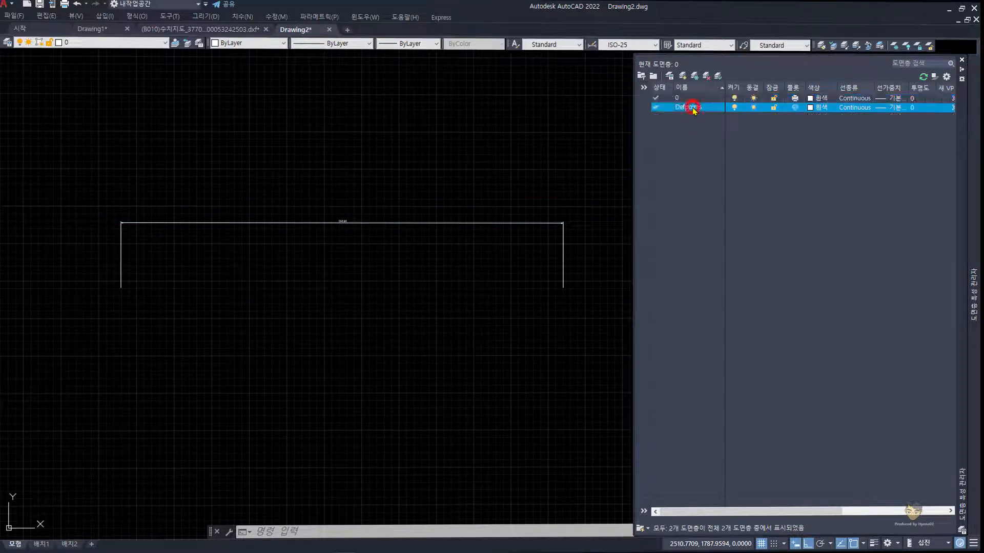
{"action": "key", "text": "Delete"}
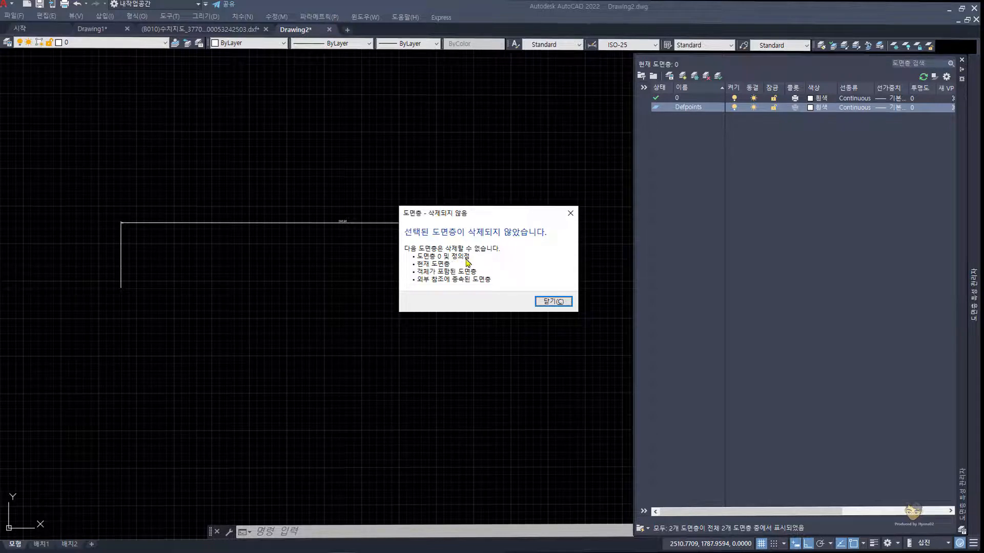
{"action": "left_click", "coordinate": [560, 303]}
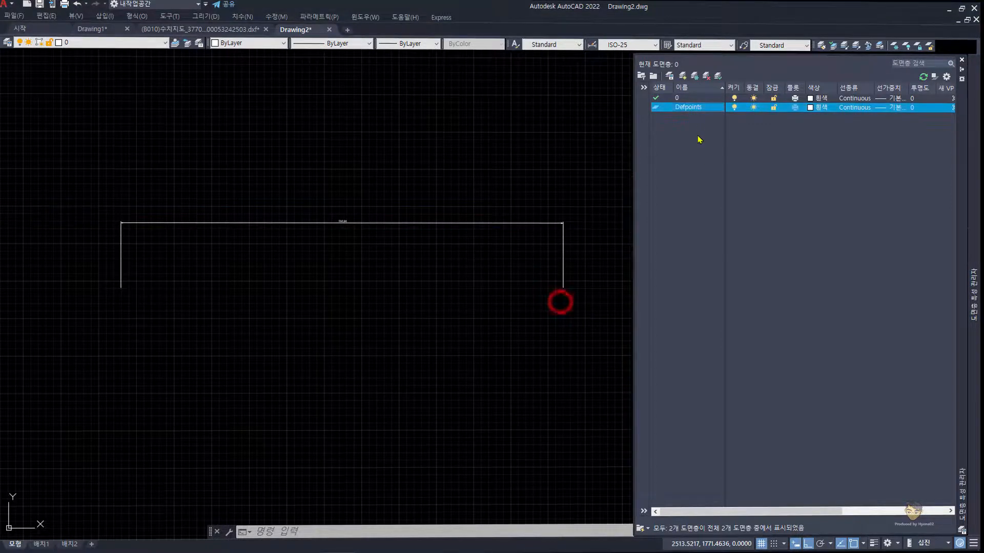
Select the linear dimension and inspect the definition point below its right extension line up close.
{"action": "left_click", "coordinate": [587, 282]}
{"action": "left_click", "coordinate": [542, 257]}
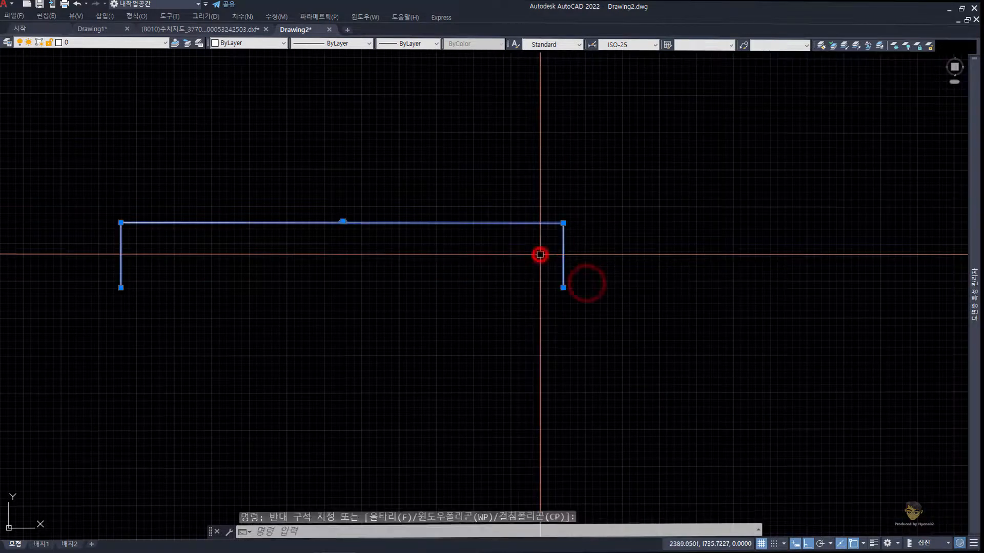
{"action": "scroll", "coordinate": [561, 266], "scroll_direction": "up", "scroll_amount": 5}
{"action": "scroll", "coordinate": [544, 384], "scroll_direction": "up", "scroll_amount": 10}
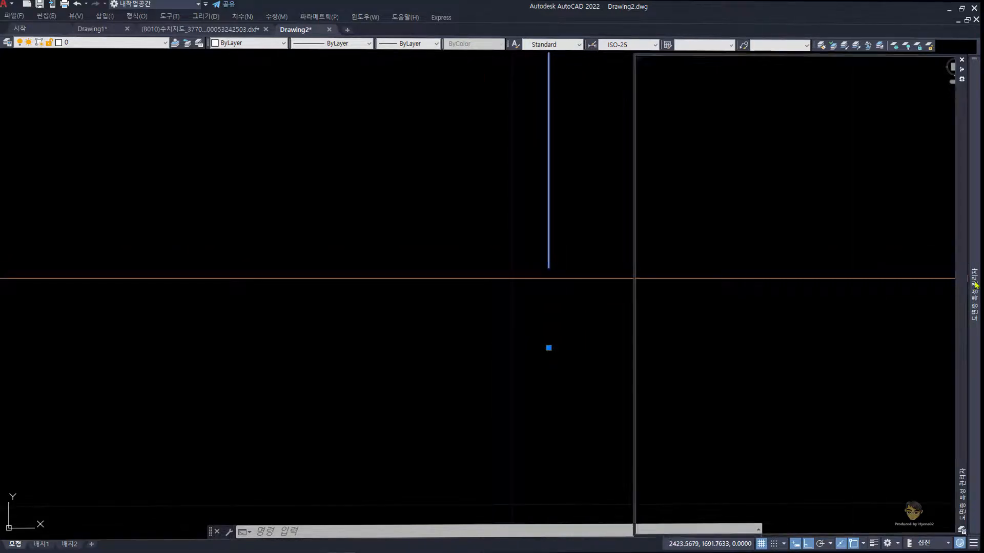
Create a new layer with the Defpoints layer selected so that it inherits the non-plotting setting, and examine its plot state.
{"action": "type", "text": "la"}
{"action": "key", "text": "Return"}
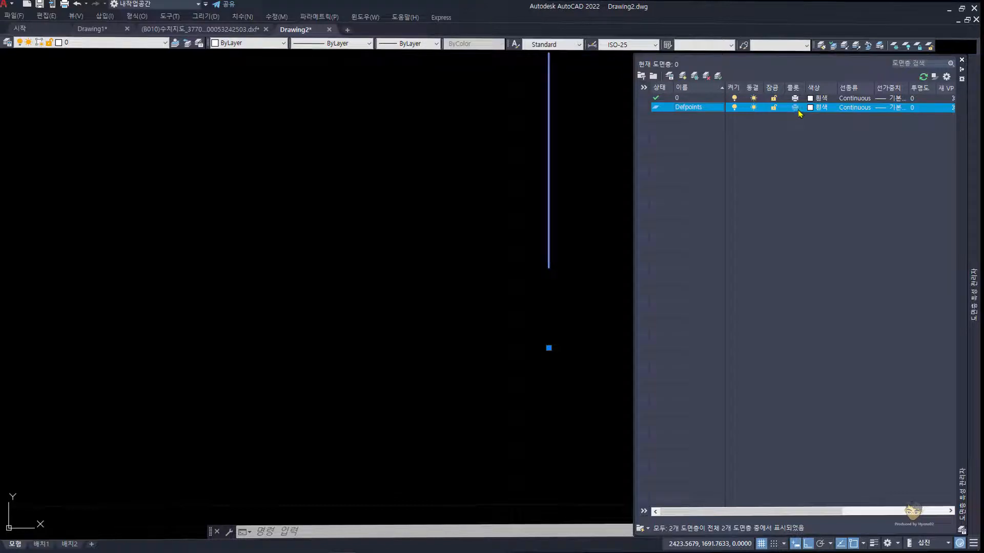
{"action": "left_click", "coordinate": [696, 158]}
{"action": "left_click", "coordinate": [694, 109]}
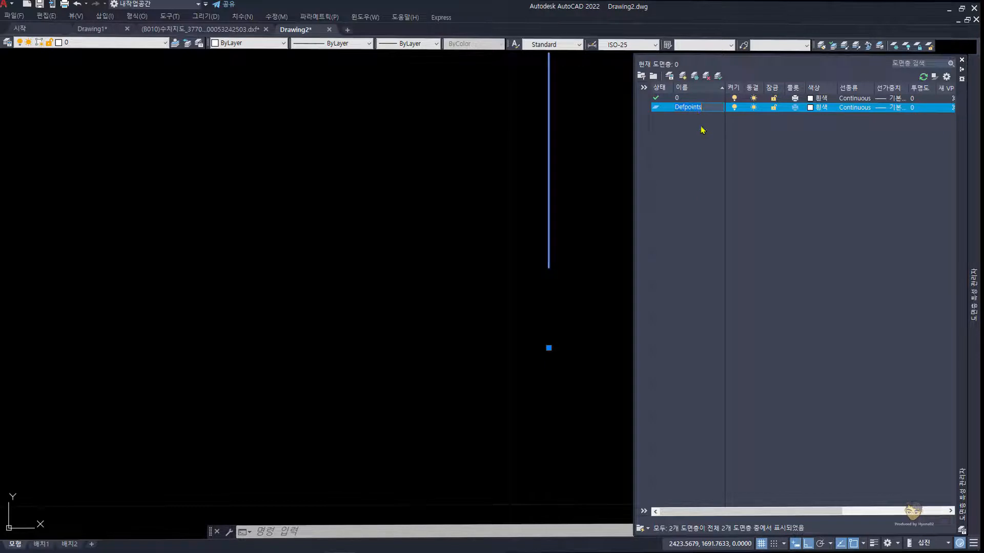
{"action": "left_click", "coordinate": [699, 126]}
{"action": "key", "text": "Return"}
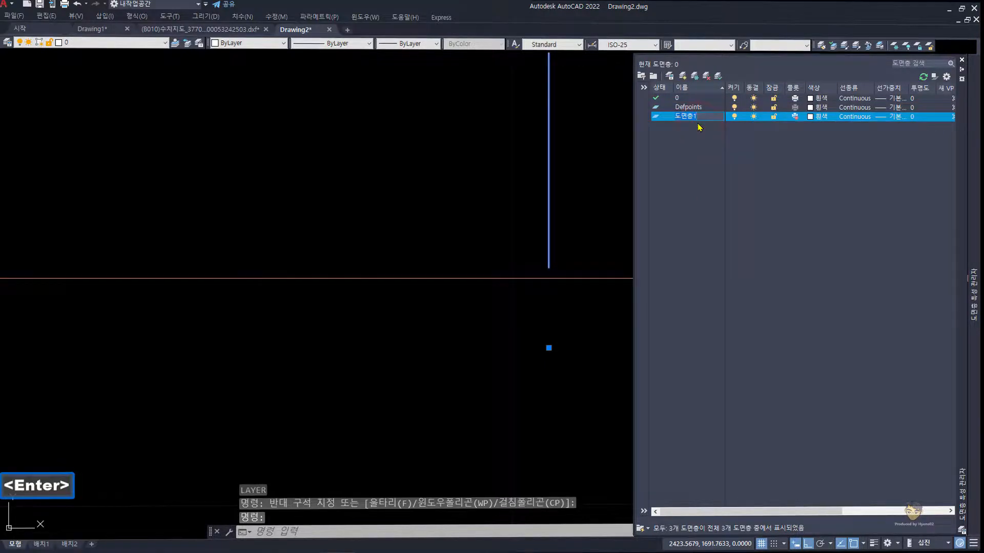
{"action": "key", "text": "ctrl+shift+1"}
{"action": "left_click", "coordinate": [797, 120]}
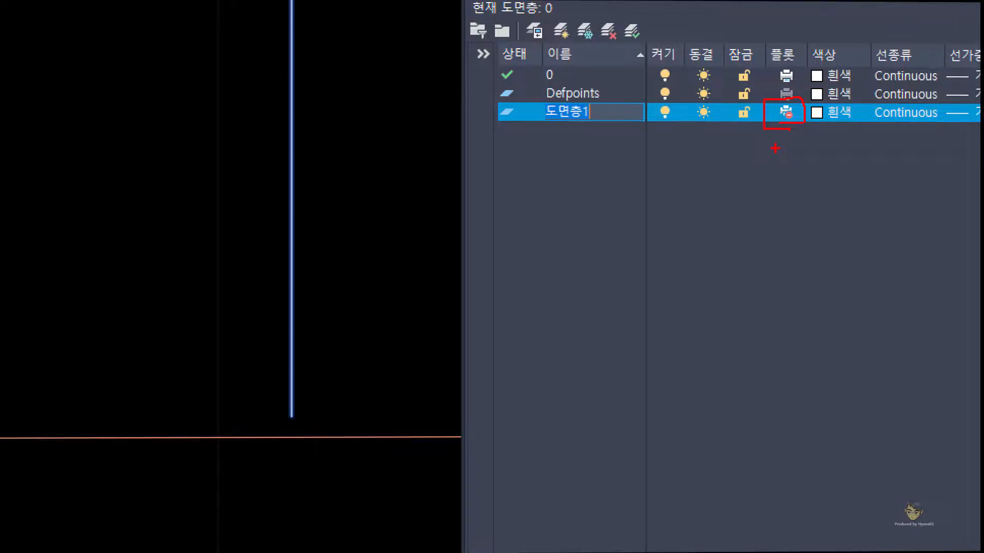
{"action": "key", "text": "Escape"}
Create another new layer with layer 0 selected and compare its plot state with the one based on Defpoints.
{"action": "left_click", "coordinate": [601, 82]}
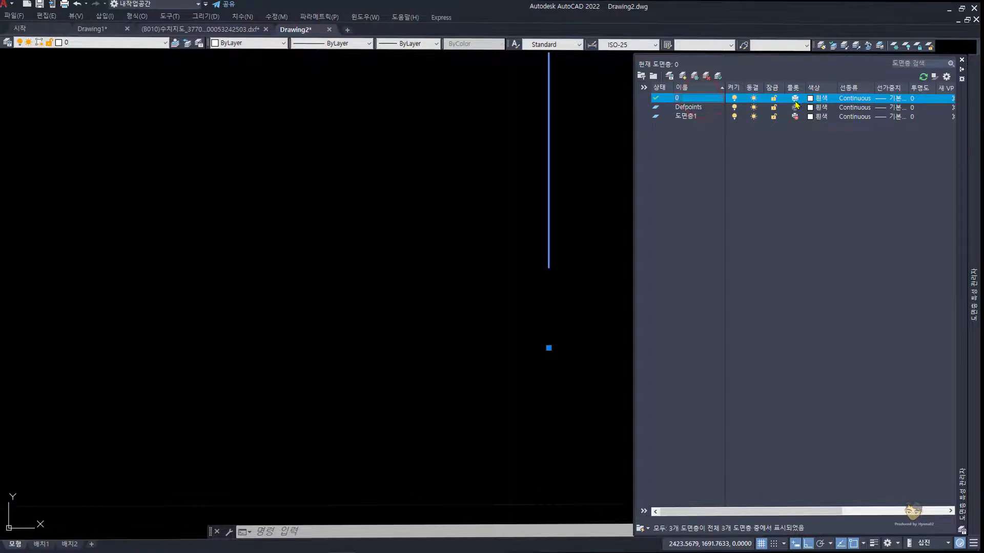
{"action": "key", "text": "Return"}
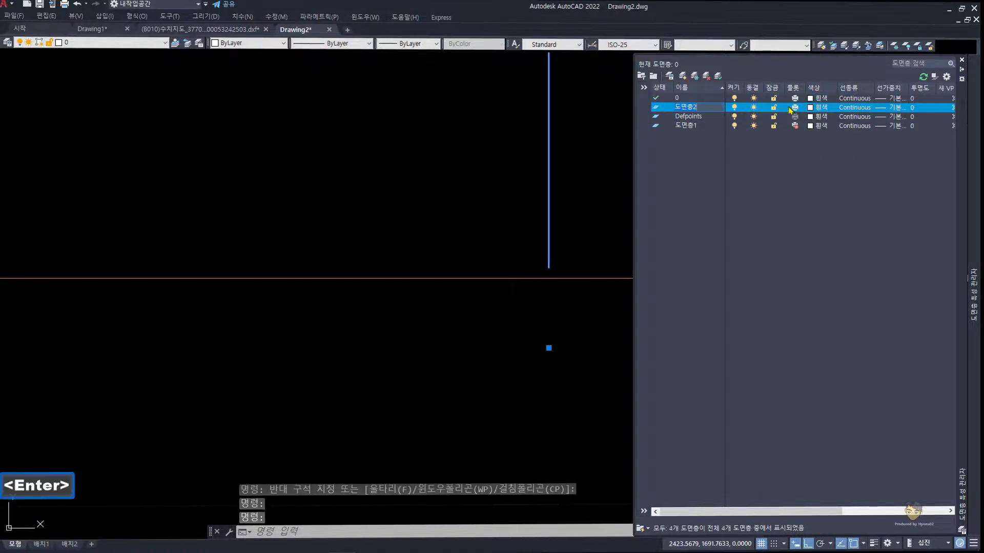
{"action": "key", "text": "ctrl+shift+1"}
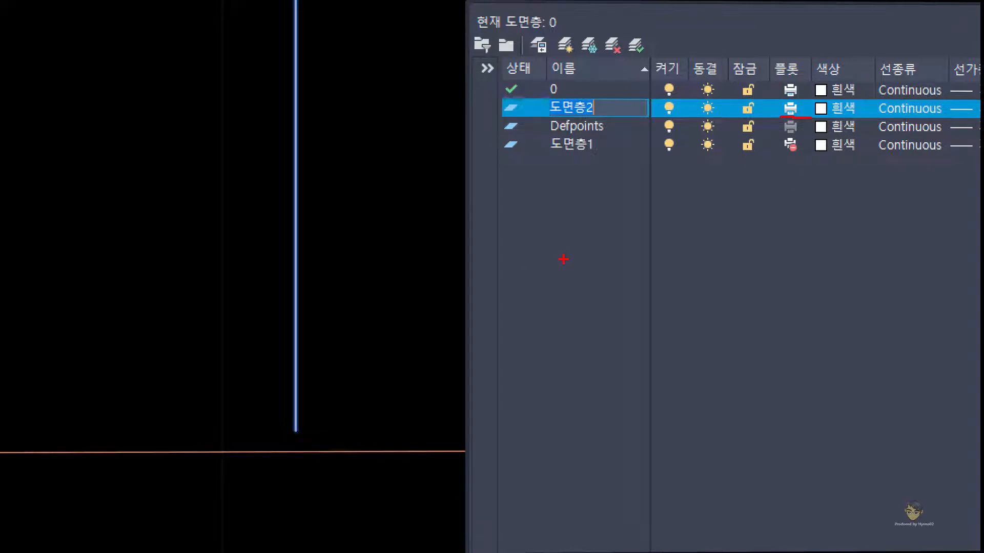
{"action": "left_click_drag", "start_coordinate": [804, 99], "coordinate": [816, 97]}
{"action": "left_click_drag", "start_coordinate": [801, 130], "coordinate": [819, 133]}
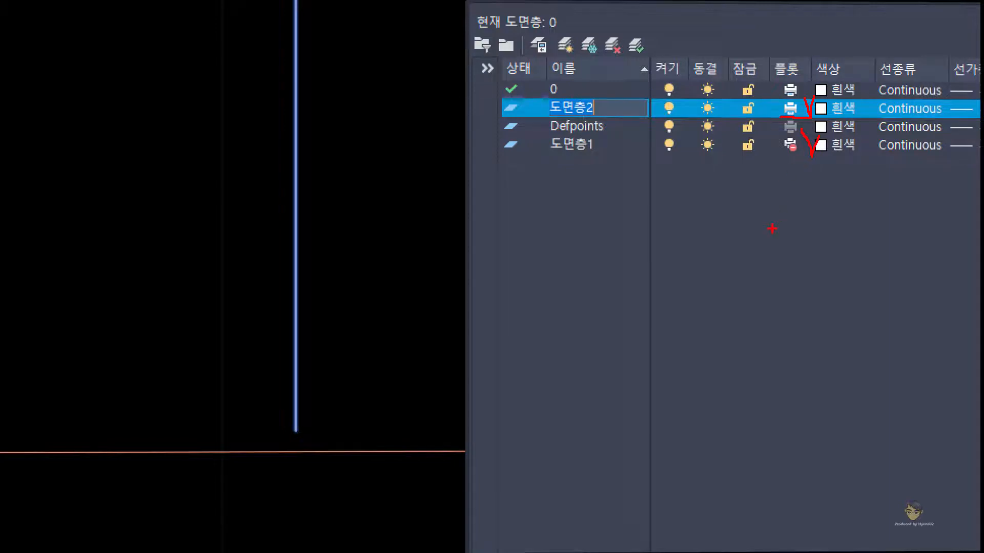
{"action": "key", "text": "Escape"}
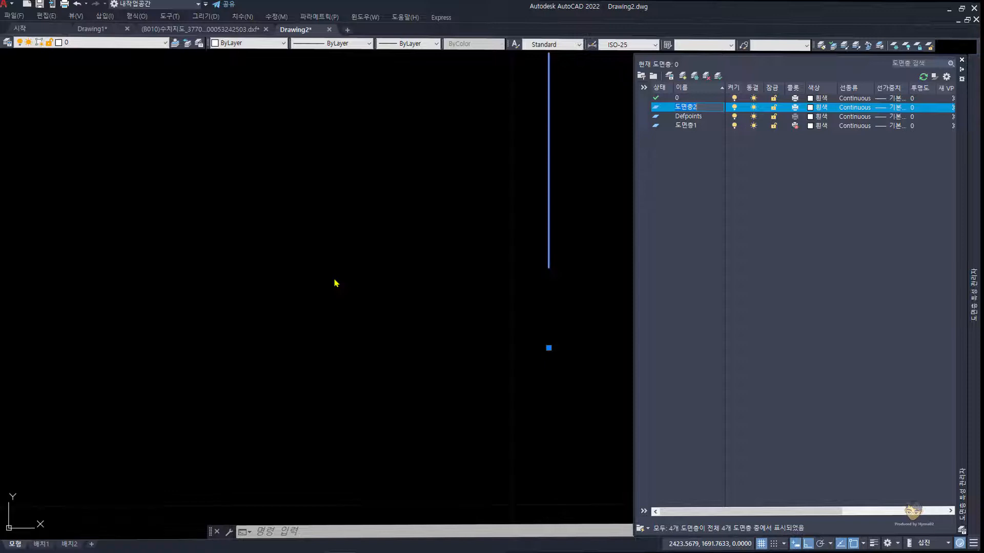
Deselect the dimension and switch to the Drawing1 drawing.
{"action": "left_click", "coordinate": [403, 278]}
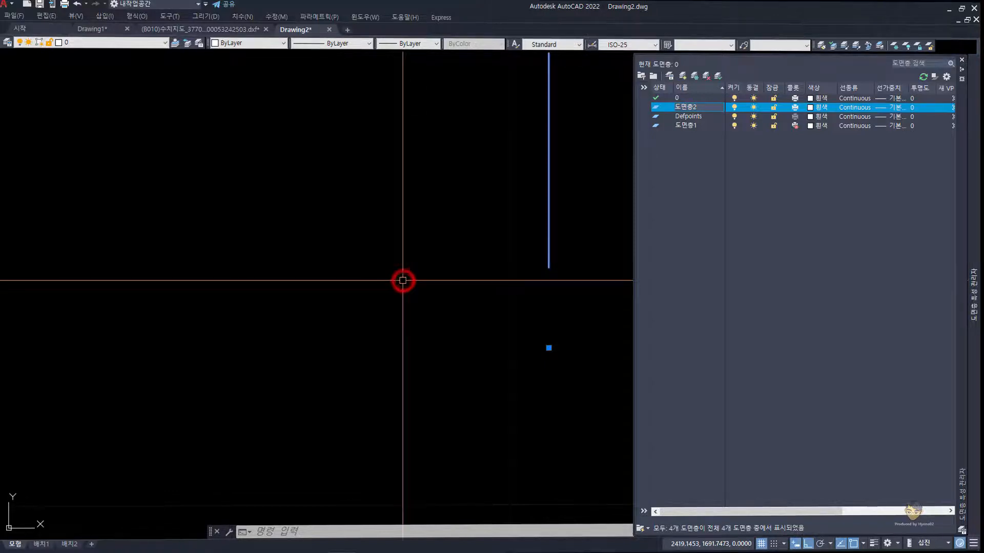
{"action": "key", "text": "Escape"}
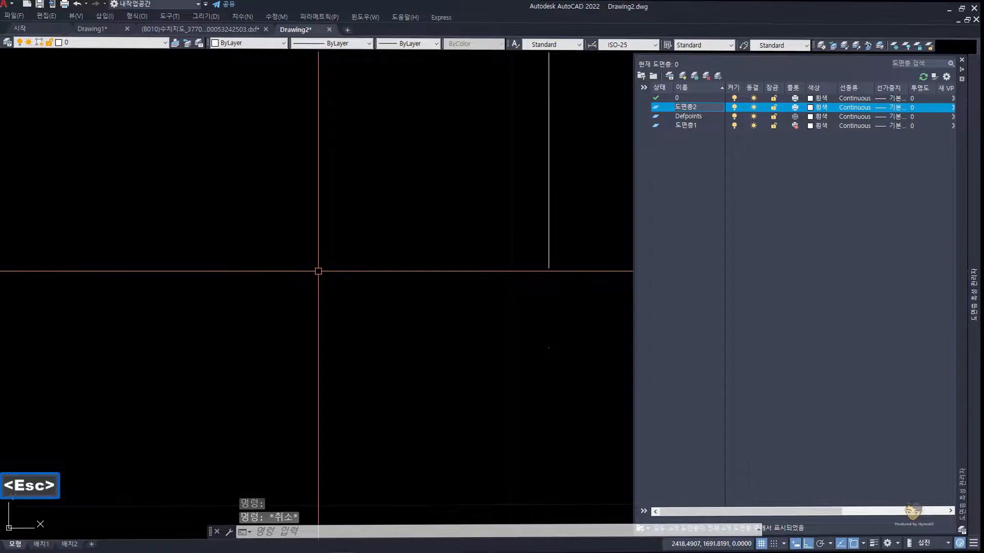
{"action": "left_click", "coordinate": [93, 29]}
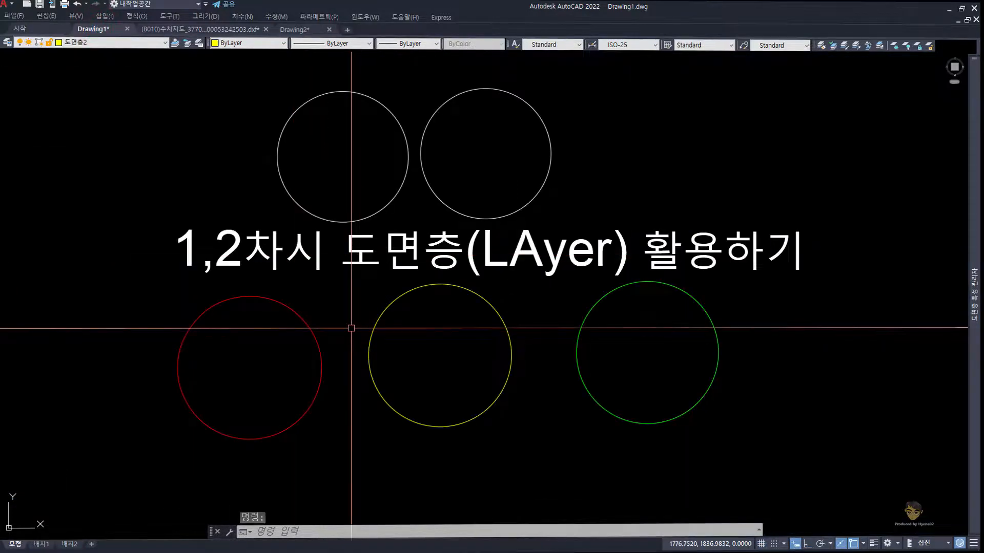
{"action": "mouse_move", "coordinate": [973, 209]}
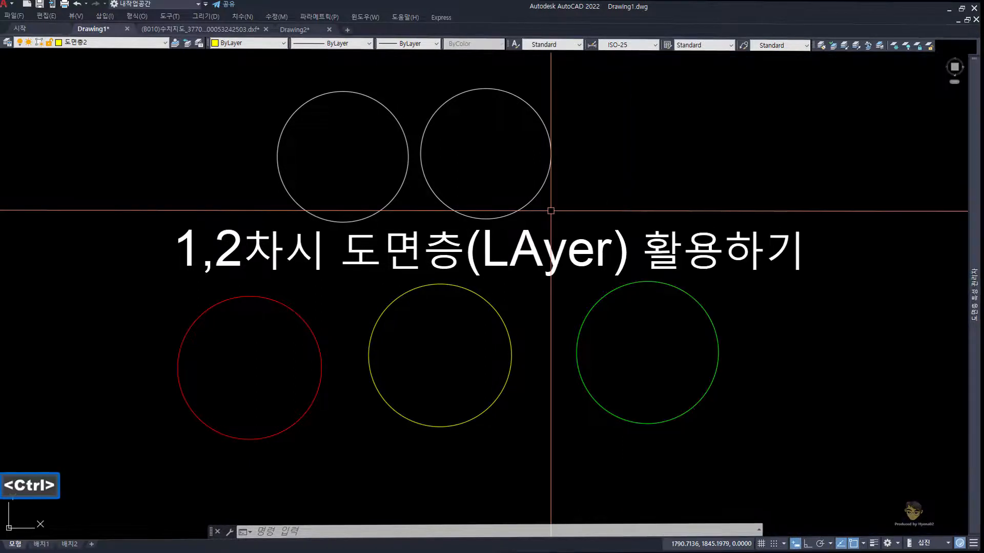
{"action": "key", "text": "ctrl+m"}
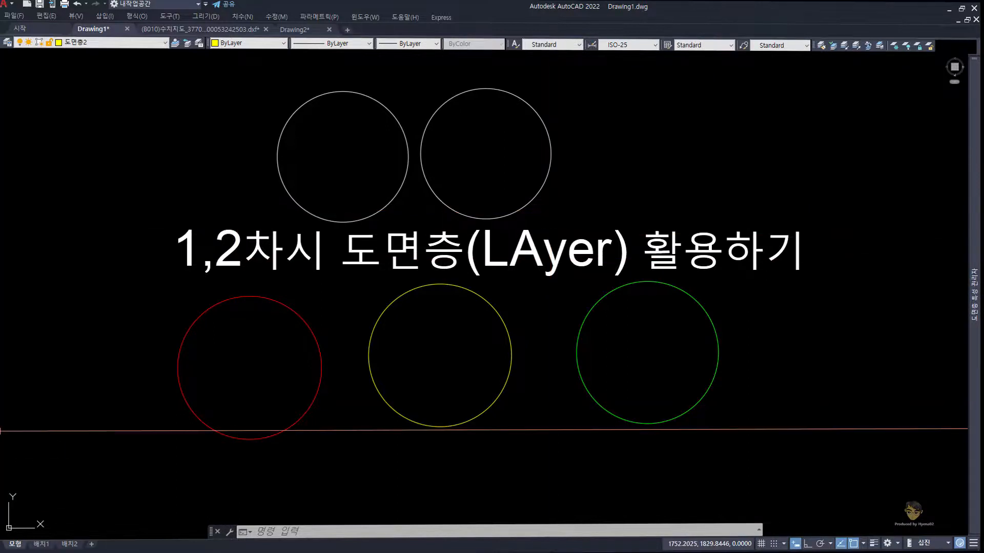
{"action": "left_click", "coordinate": [766, 366]}
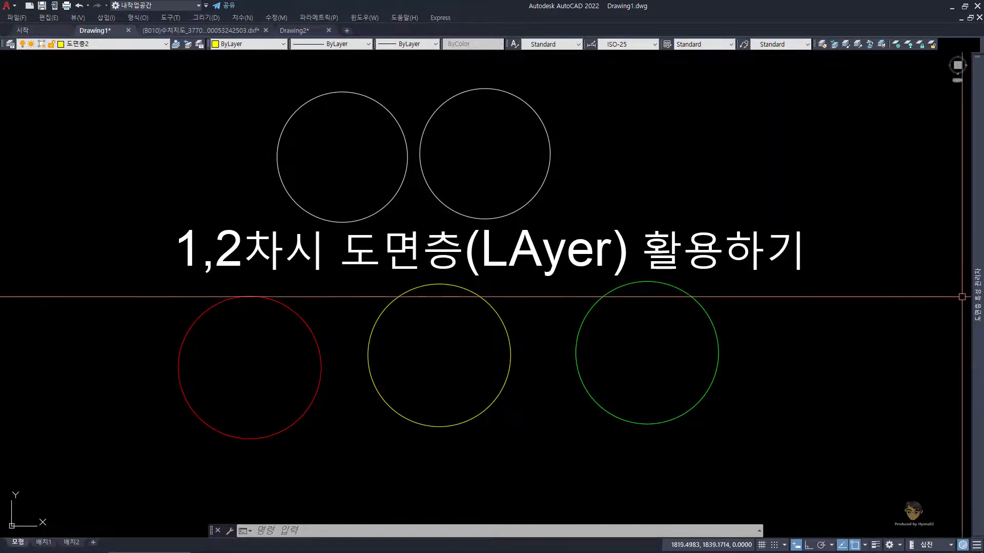
Rename the green layer 레이어 as 도면층3.
{"action": "mouse_move", "coordinate": [977, 302]}
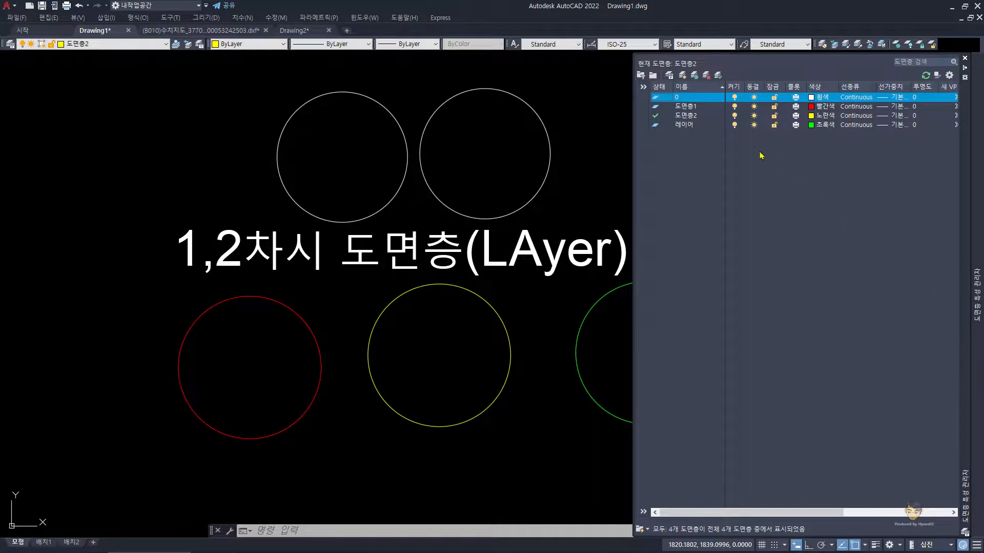
{"action": "left_click", "coordinate": [687, 126]}
{"action": "key", "text": "F2"}
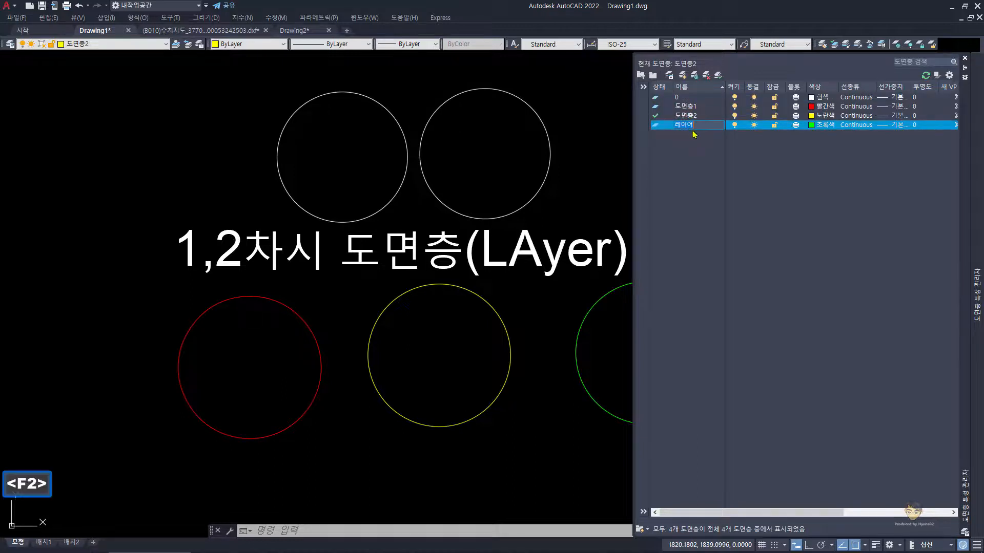
{"action": "type", "text": "ehaus"}
{"action": "key", "text": "BackSpace"}
{"action": "key", "text": "BackSpace"}
{"action": "key", "text": "BackSpace"}
{"action": "key", "text": "BackSpace"}
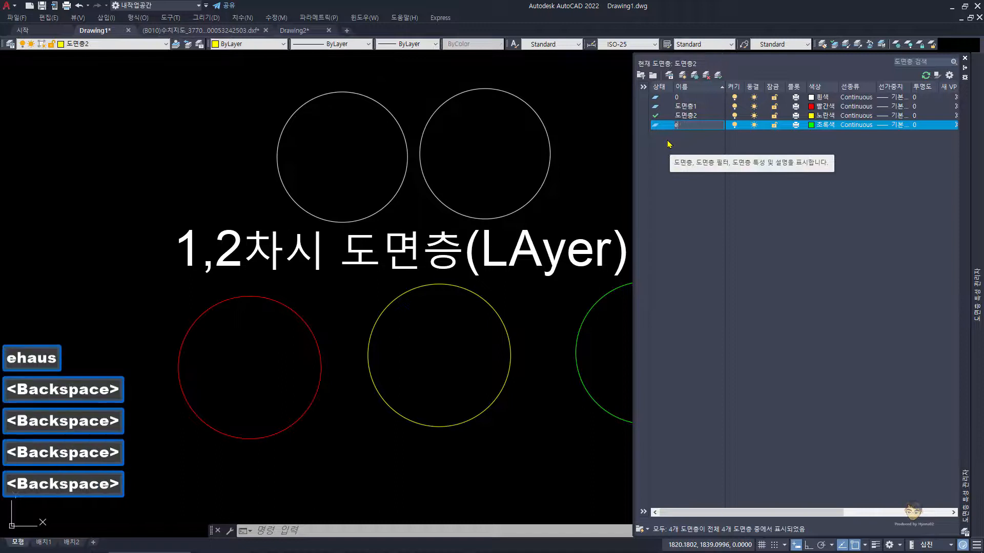
{"action": "key", "text": "Hangul"}
{"action": "type", "text": "도면층3"}
{"action": "key", "text": "Return"}
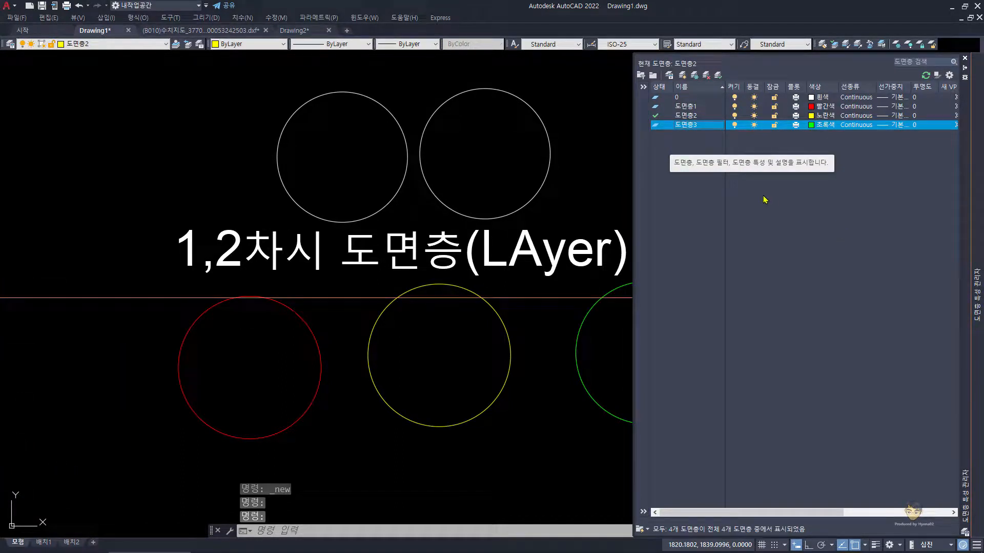
Turn off layers 0, 도면층1, 도면층2 and 도면층3, choosing to switch off the current layer 도면층2 as well.
{"action": "left_click", "coordinate": [735, 98]}
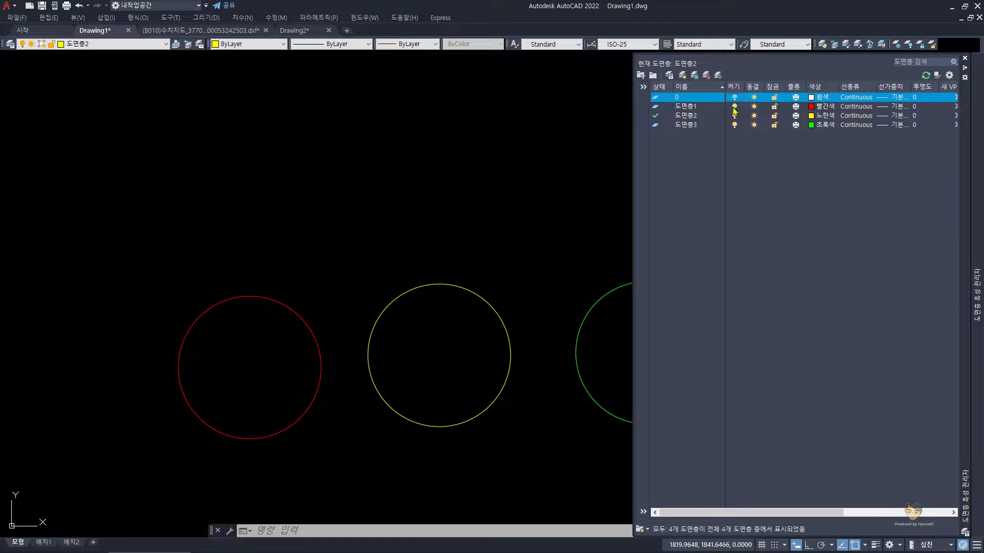
{"action": "left_click", "coordinate": [734, 108]}
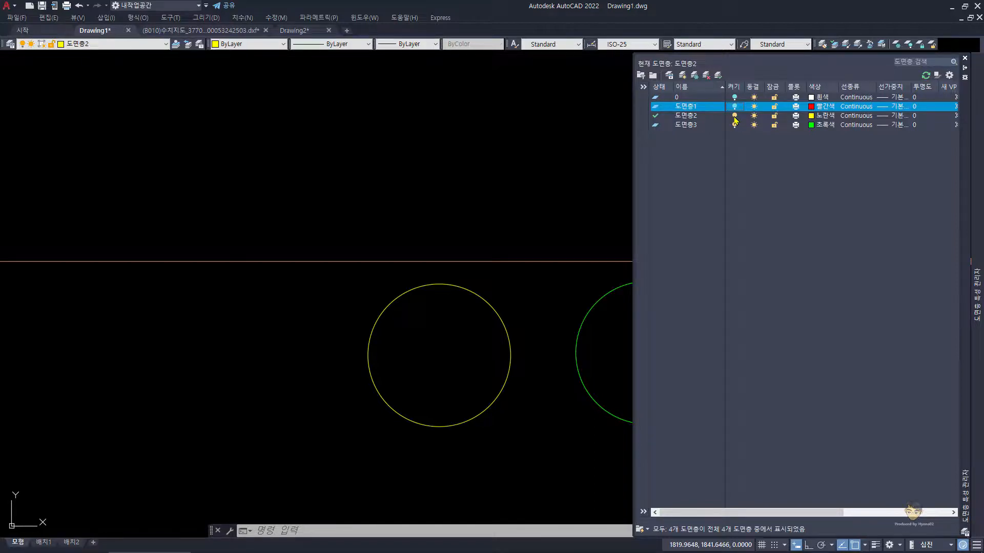
{"action": "left_click", "coordinate": [734, 118]}
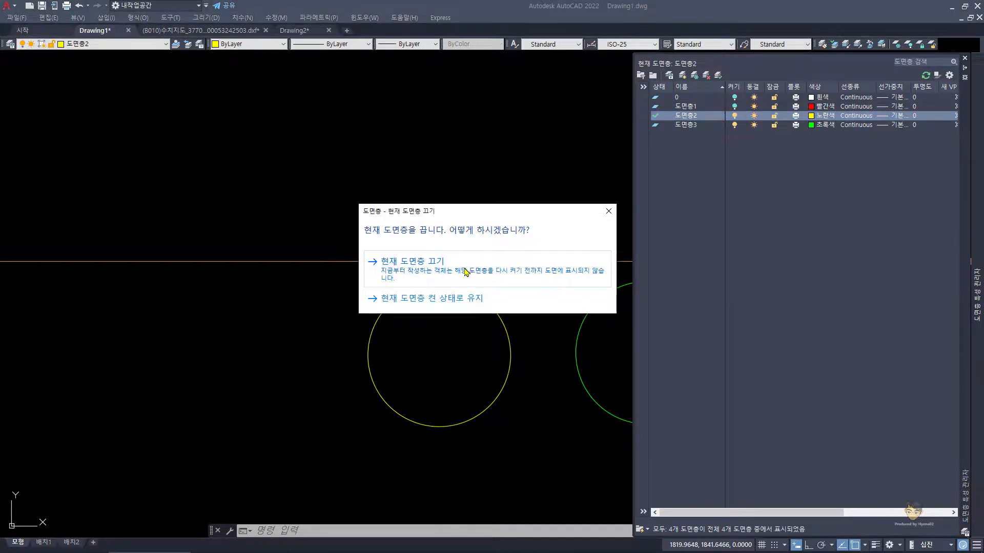
{"action": "left_click", "coordinate": [426, 280]}
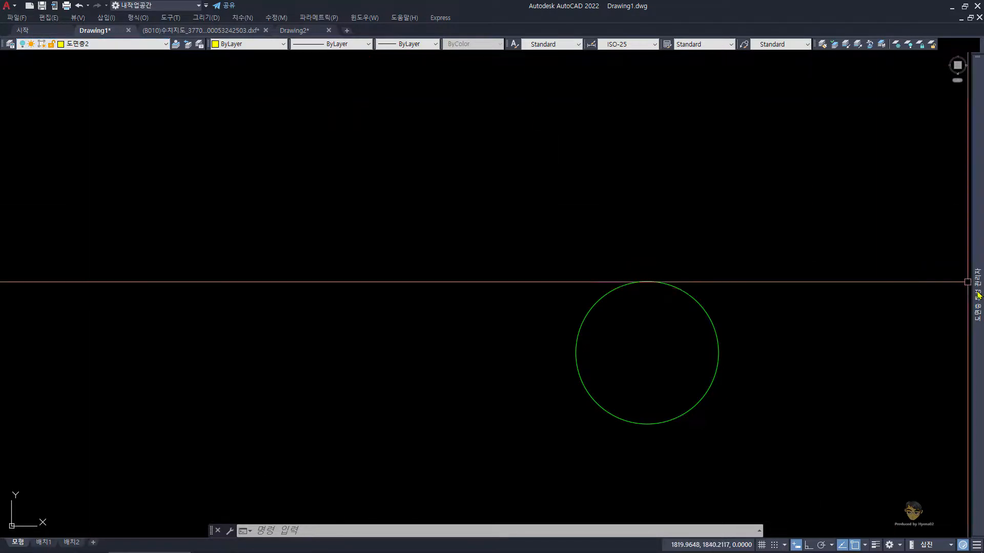
{"action": "mouse_move", "coordinate": [977, 290]}
{"action": "left_click", "coordinate": [735, 125]}
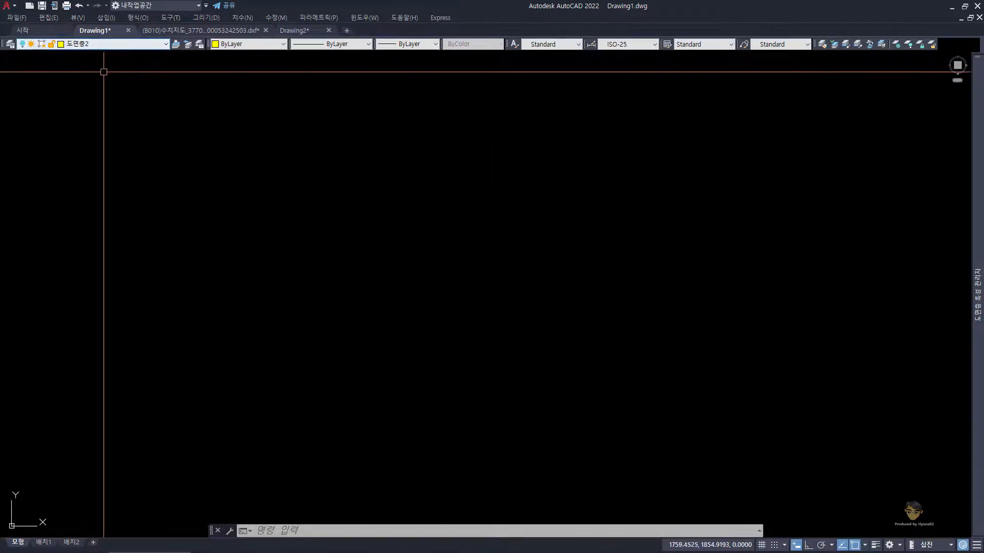
Draw a long freehand chain of line segments across the drawing area on the turned-off current layer 도면층2.
{"action": "type", "text": "l"}
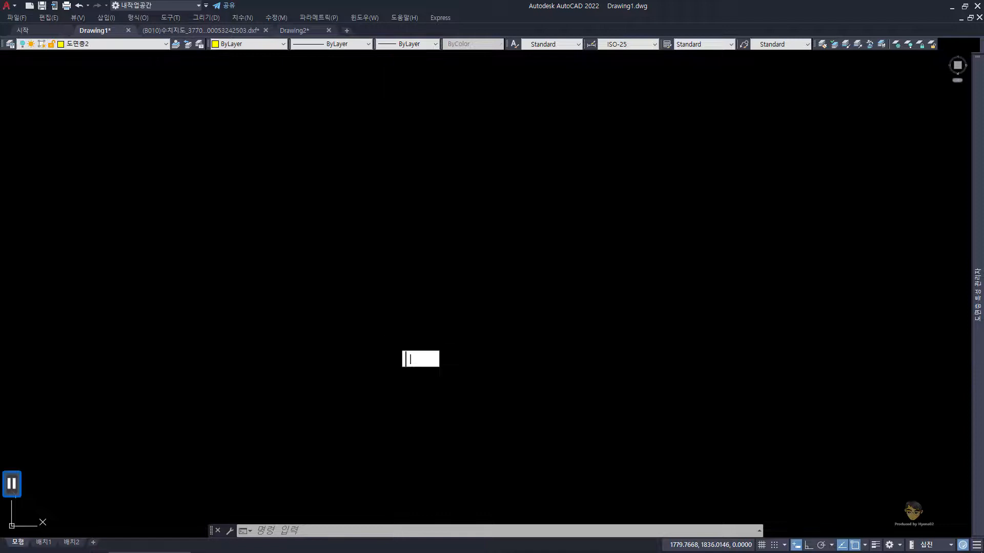
{"action": "key", "text": "Return"}
{"action": "key", "text": "Hangul"}
{"action": "type", "text": "l"}
{"action": "key", "text": "Return"}
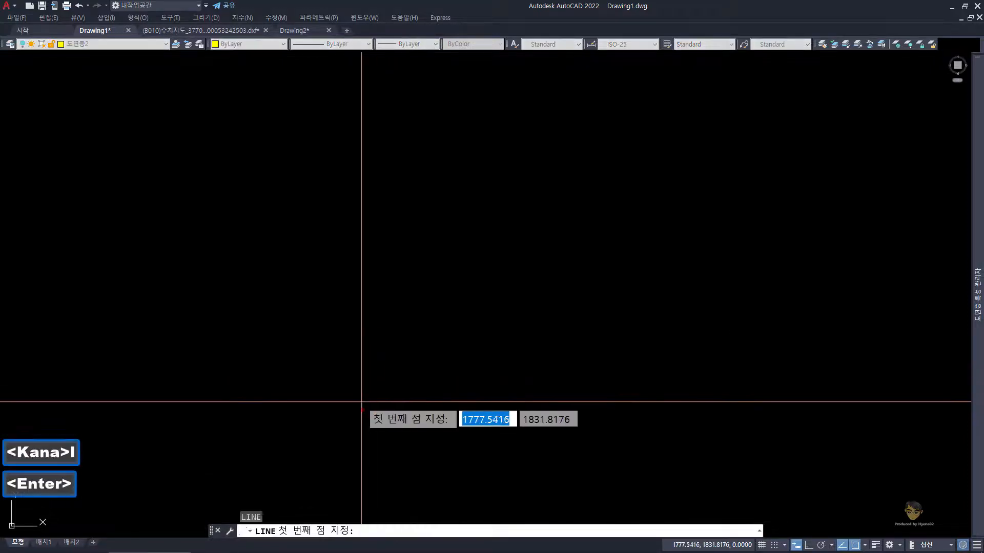
{"action": "left_click", "coordinate": [363, 410]}
{"action": "left_click", "coordinate": [249, 297]}
{"action": "left_click", "coordinate": [385, 203]}
{"action": "left_click", "coordinate": [595, 233]}
{"action": "left_click", "coordinate": [647, 336]}
{"action": "left_click", "coordinate": [599, 444]}
{"action": "left_click", "coordinate": [428, 478]}
{"action": "left_click", "coordinate": [446, 262]}
{"action": "left_click", "coordinate": [621, 168]}
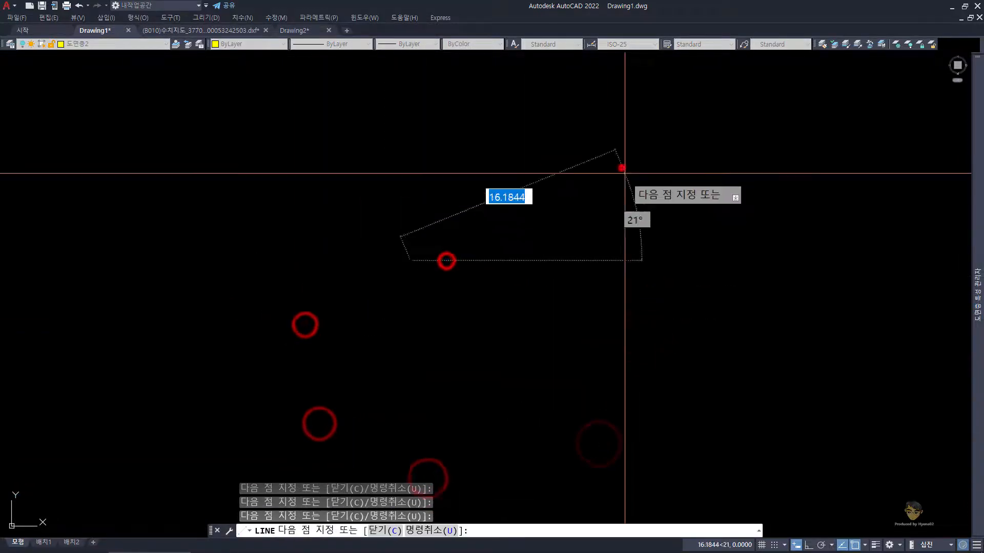
{"action": "left_click", "coordinate": [507, 122]}
{"action": "left_click", "coordinate": [320, 195]}
{"action": "left_click", "coordinate": [480, 398]}
{"action": "left_click", "coordinate": [534, 440]}
{"action": "left_click", "coordinate": [371, 489]}
{"action": "left_click", "coordinate": [234, 368]}
{"action": "left_click", "coordinate": [228, 334]}
{"action": "left_click", "coordinate": [393, 244]}
{"action": "left_click", "coordinate": [509, 216]}
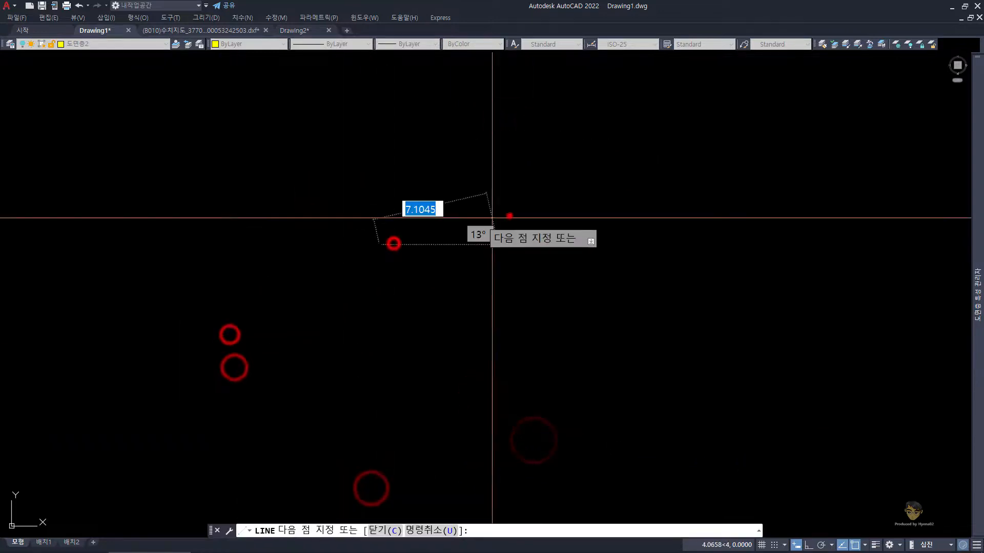
{"action": "left_click", "coordinate": [518, 396]}
{"action": "left_click", "coordinate": [378, 357]}
{"action": "left_click", "coordinate": [359, 267]}
{"action": "key", "text": "space"}
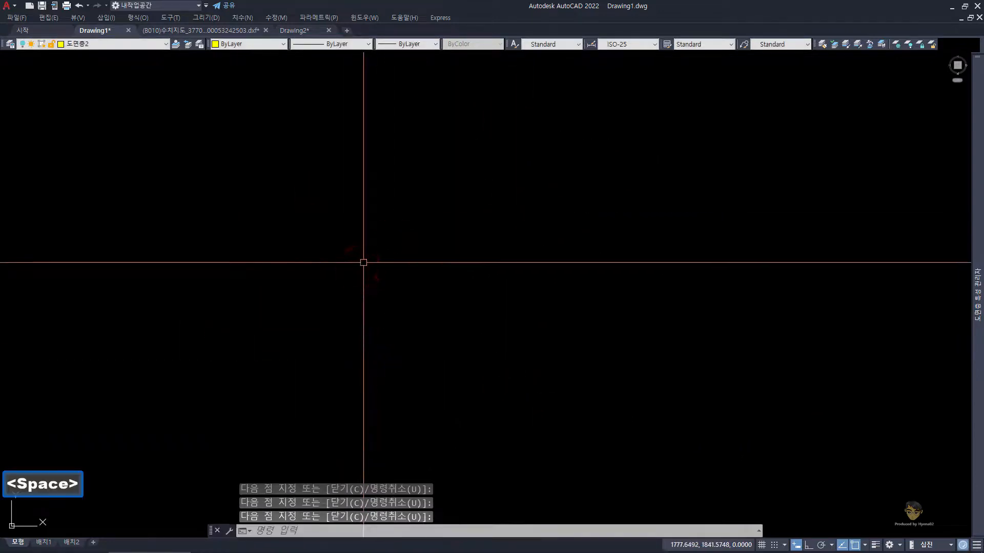
Try to select the objects on the turned-off layers with several large selection windows.
{"action": "left_click", "coordinate": [656, 411]}
{"action": "left_click", "coordinate": [292, 165]}
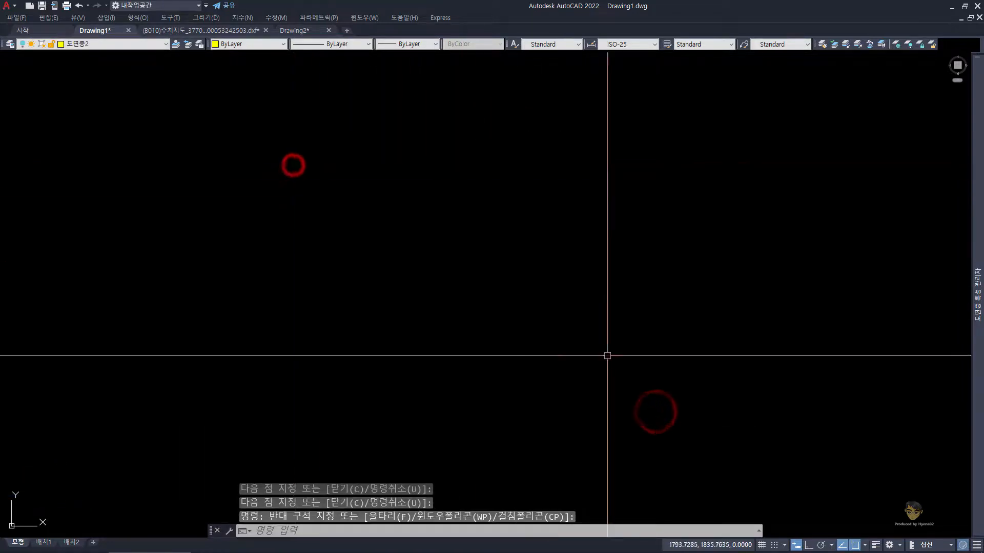
{"action": "left_click", "coordinate": [681, 429]}
{"action": "left_click", "coordinate": [180, 150]}
{"action": "left_click", "coordinate": [137, 107]}
{"action": "left_click", "coordinate": [582, 384]}
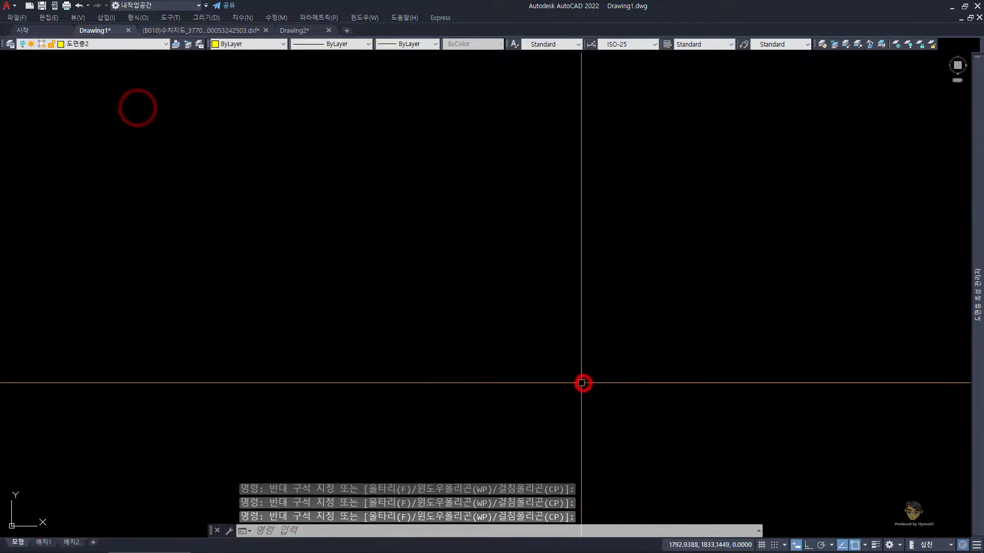
Turn all four layers, 0, 도면층1, 도면층2 and 도면층3, back on together.
{"action": "mouse_move", "coordinate": [976, 287]}
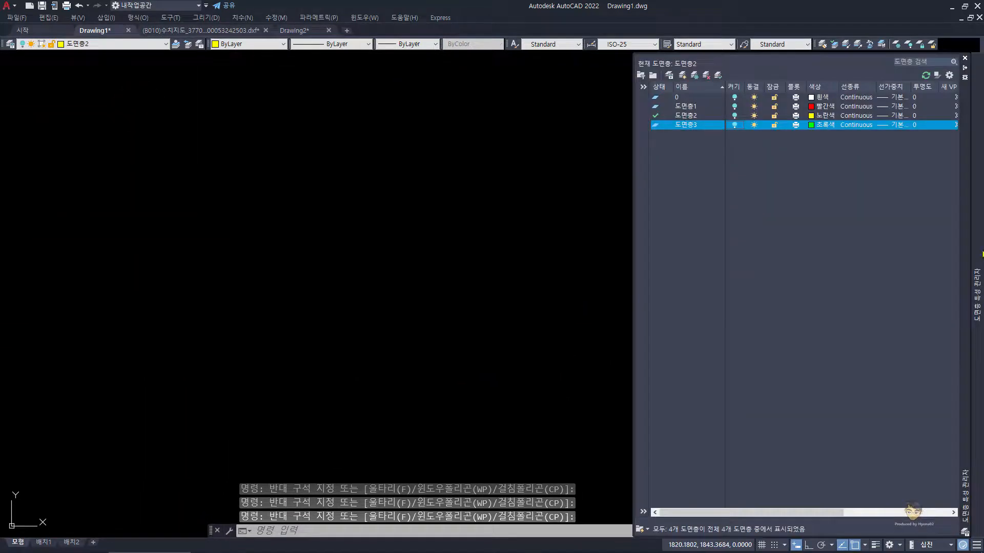
{"action": "left_click", "coordinate": [684, 97], "text": "shift"}
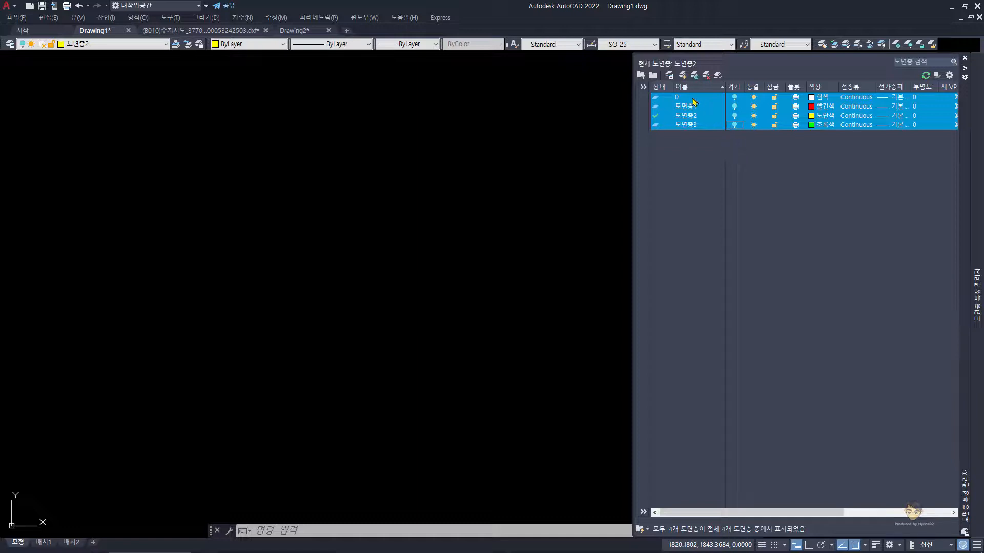
{"action": "left_click", "coordinate": [734, 97]}
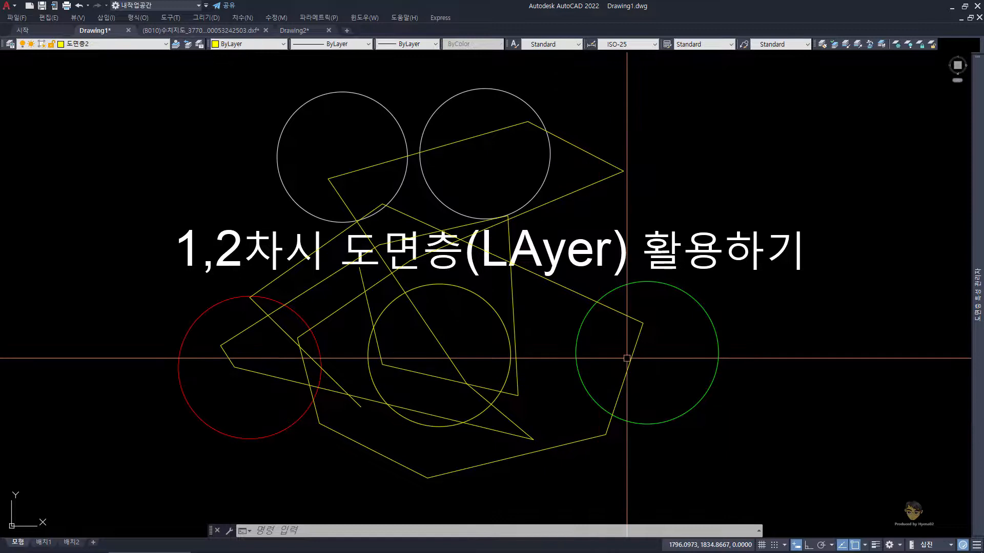
Try selecting objects around the green and yellow circles with crossing windows, clearing the selection each time.
{"action": "left_click", "coordinate": [792, 436]}
{"action": "left_click", "coordinate": [588, 321]}
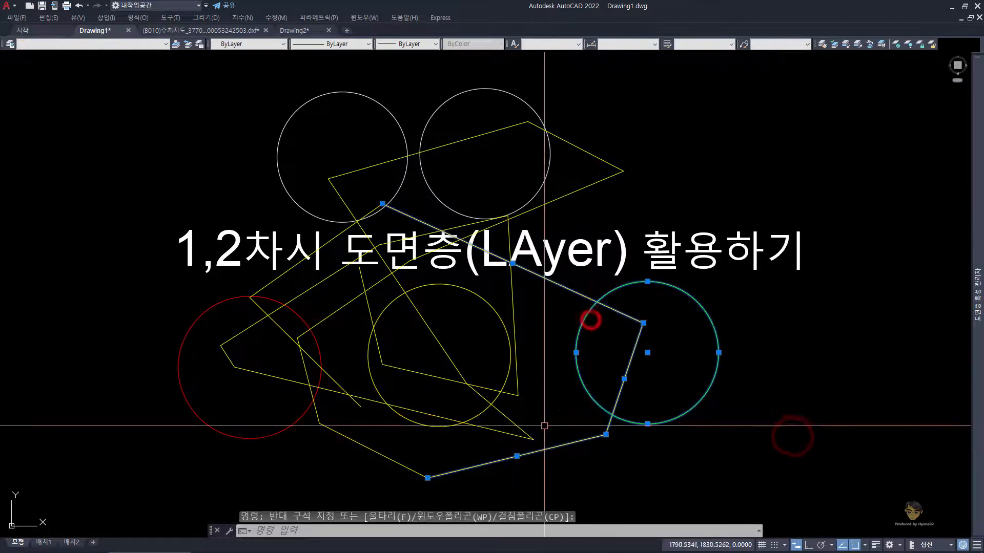
{"action": "key", "text": "Escape"}
{"action": "left_click", "coordinate": [574, 477]}
{"action": "left_click", "coordinate": [385, 396]}
{"action": "key", "text": "Escape"}
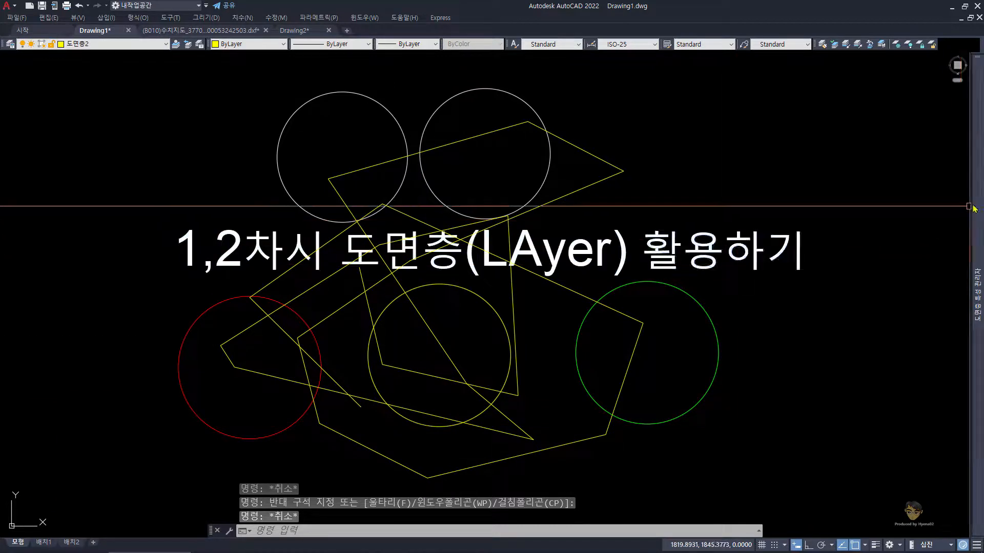
Turn off layers 0, 도면층1 and 도면층3, leaving only the current layer 도면층2 on.
{"action": "mouse_move", "coordinate": [977, 294]}
{"action": "left_click", "coordinate": [753, 139]}
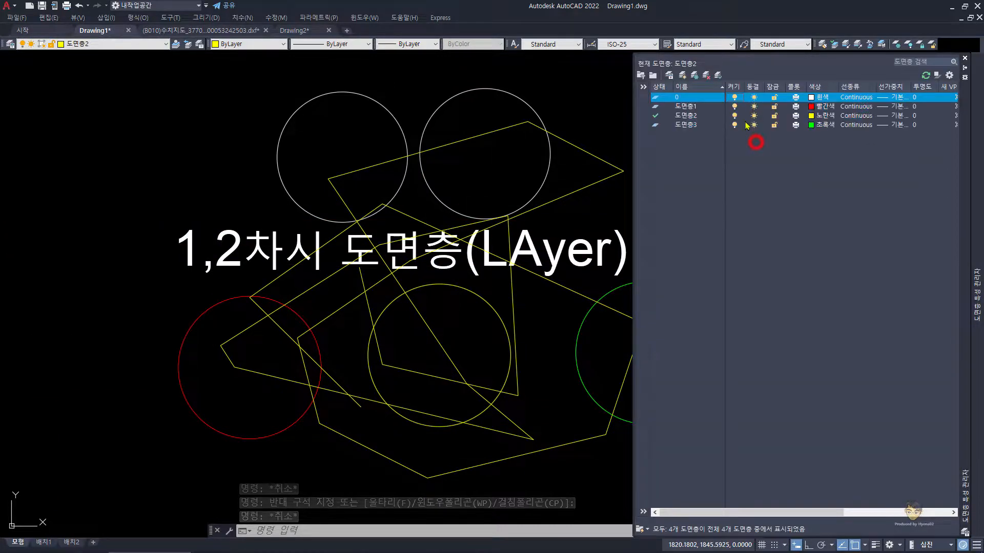
{"action": "left_click", "coordinate": [734, 97]}
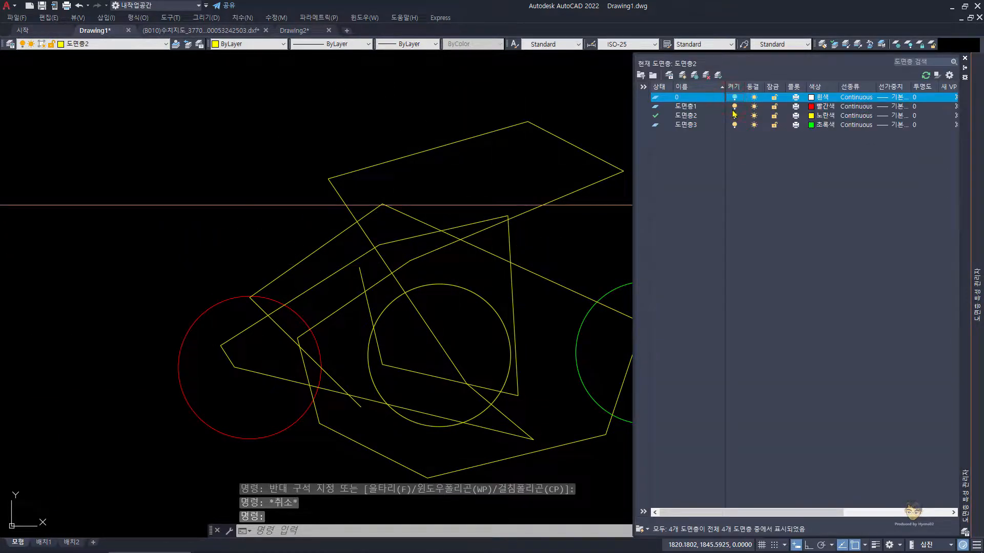
{"action": "left_click", "coordinate": [734, 106]}
{"action": "left_click", "coordinate": [735, 125]}
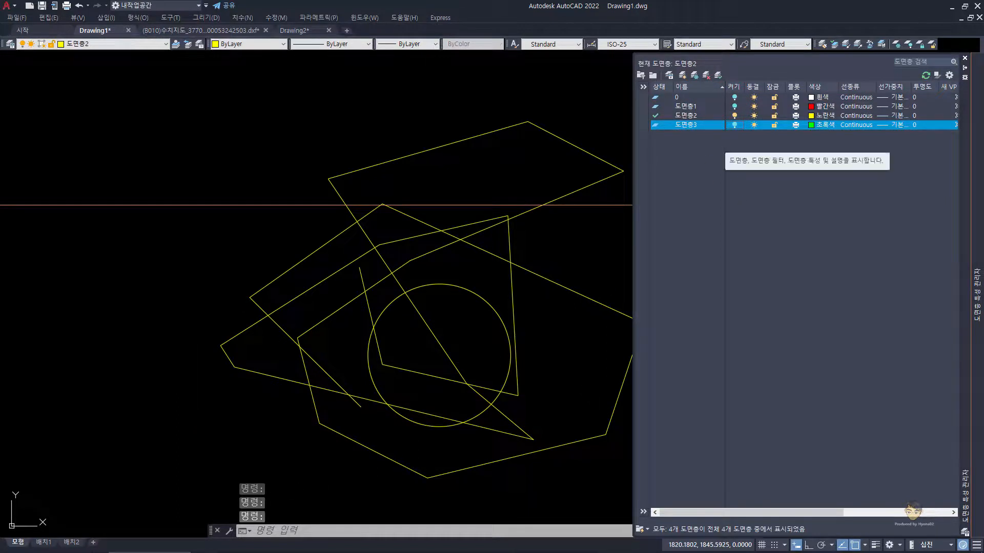
Erase the yellow line segments caught by one large crossing window, excluding the yellow circle from the selection.
{"action": "left_click", "coordinate": [584, 323]}
{"action": "key", "text": "Escape"}
{"action": "left_click", "coordinate": [724, 477]}
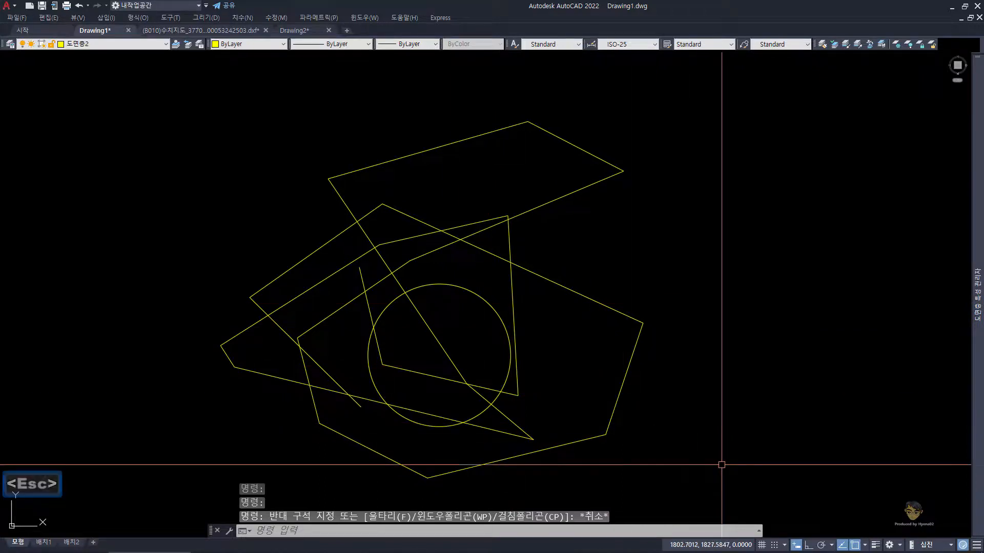
{"action": "left_click", "coordinate": [245, 123]}
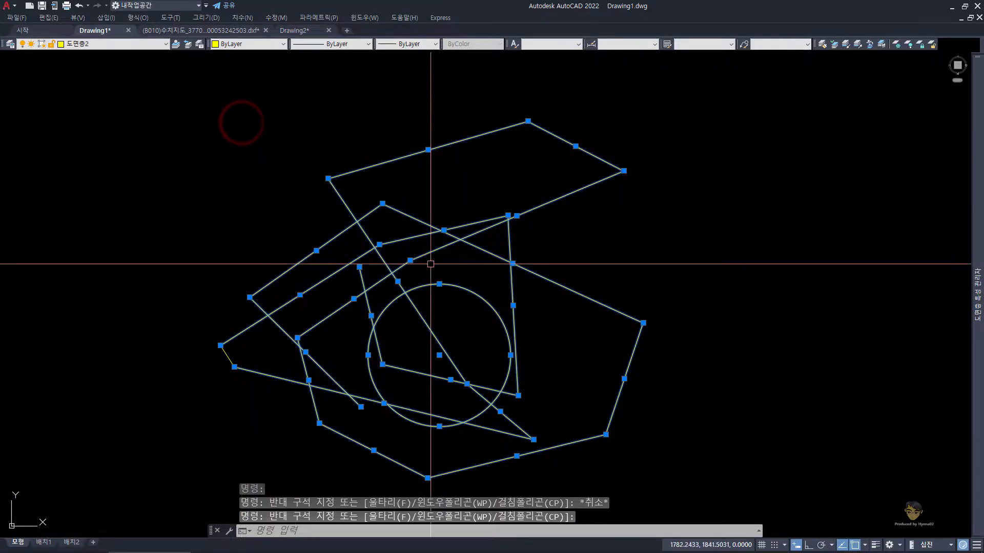
{"action": "left_click", "coordinate": [467, 324], "text": "shift"}
{"action": "left_click", "coordinate": [442, 274], "text": "shift"}
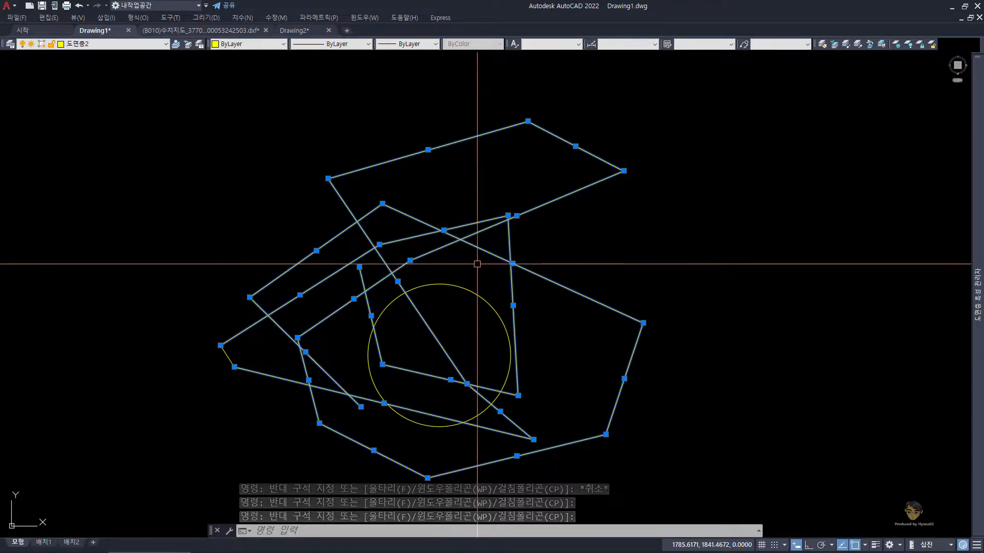
{"action": "type", "text": "e"}
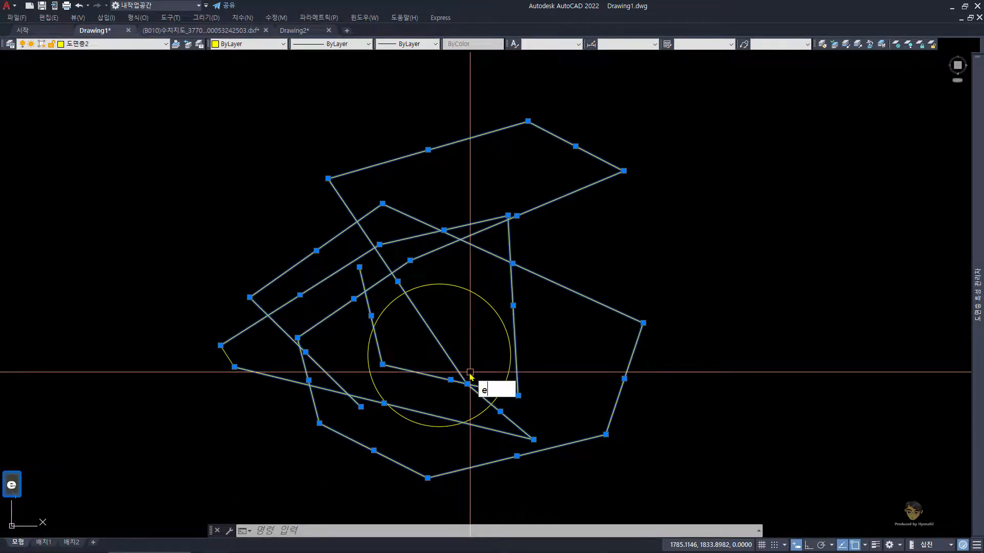
{"action": "key", "text": "space"}
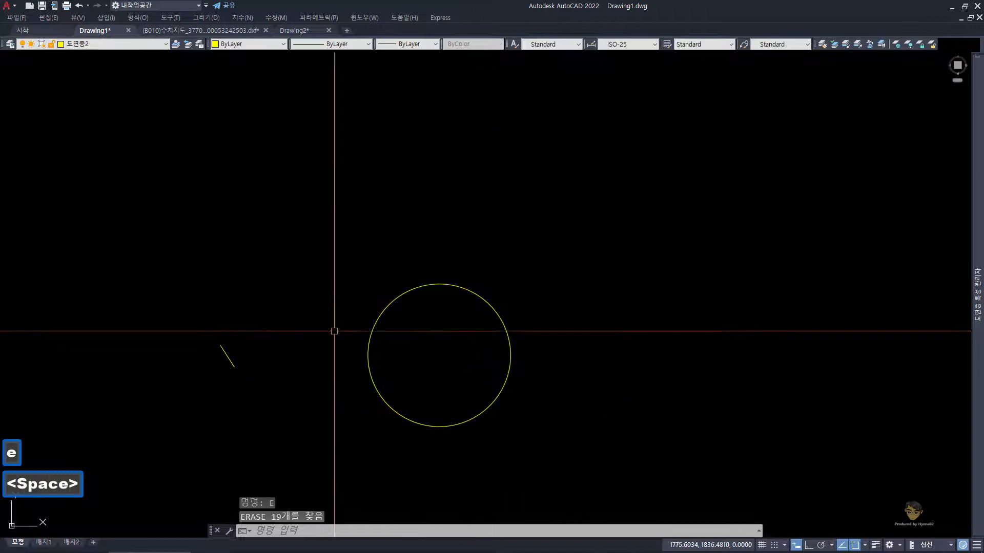
Erase the leftover short yellow line segment beside the yellow circle.
{"action": "left_click", "coordinate": [177, 294]}
{"action": "left_click", "coordinate": [282, 431]}
{"action": "type", "text": "e"}
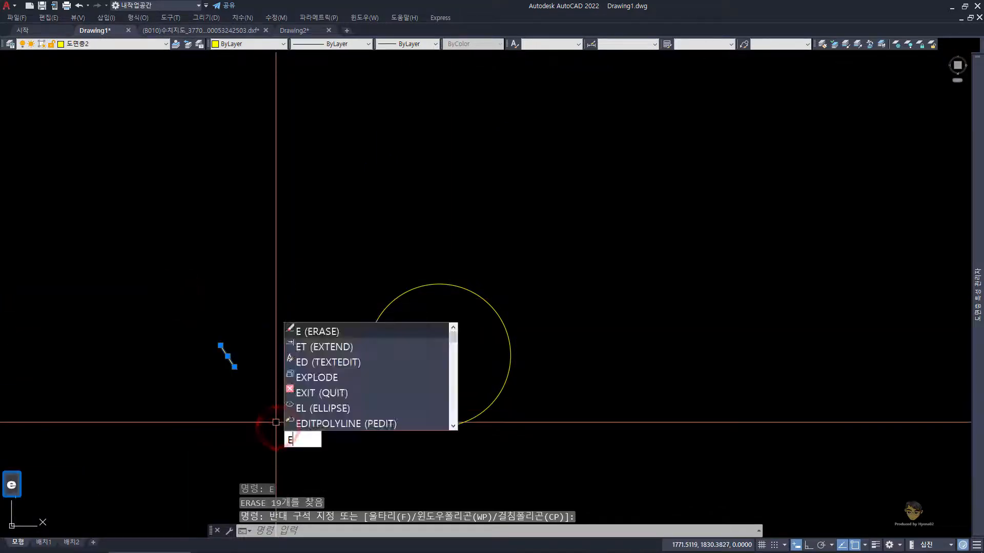
{"action": "key", "text": "space"}
Turn layers 도면층3, 도면층1 and 0 back on.
{"action": "mouse_move", "coordinate": [970, 263]}
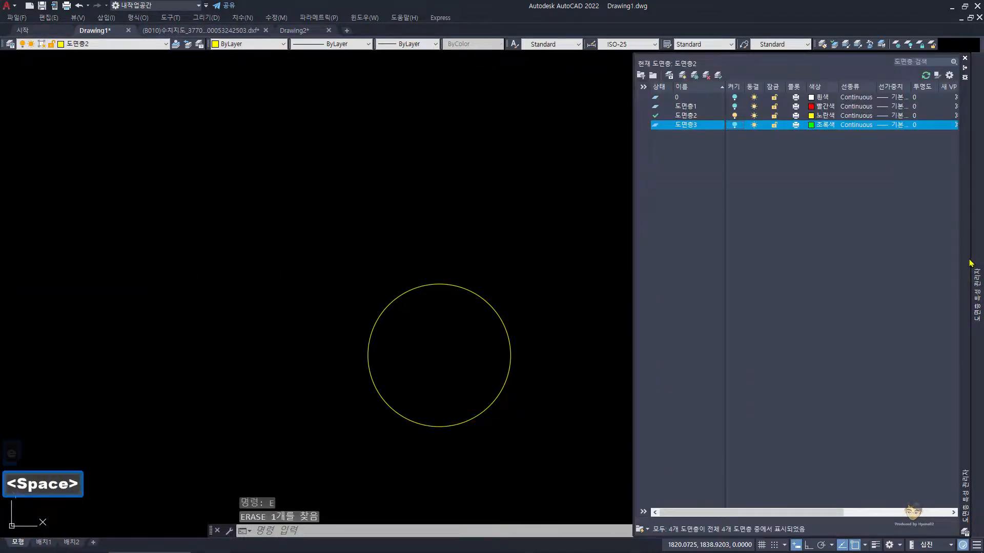
{"action": "left_click", "coordinate": [735, 125]}
{"action": "left_click", "coordinate": [736, 106]}
{"action": "left_click", "coordinate": [734, 97]}
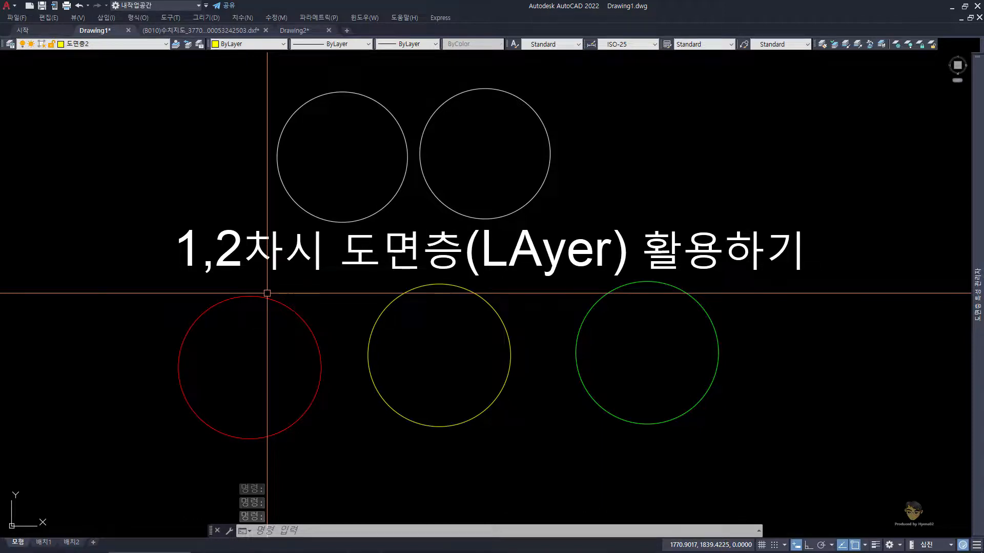
Freeze layers 0, 도면층1 and 도면층3, and try to freeze the current layer 도면층2 as well.
{"action": "mouse_move", "coordinate": [979, 261]}
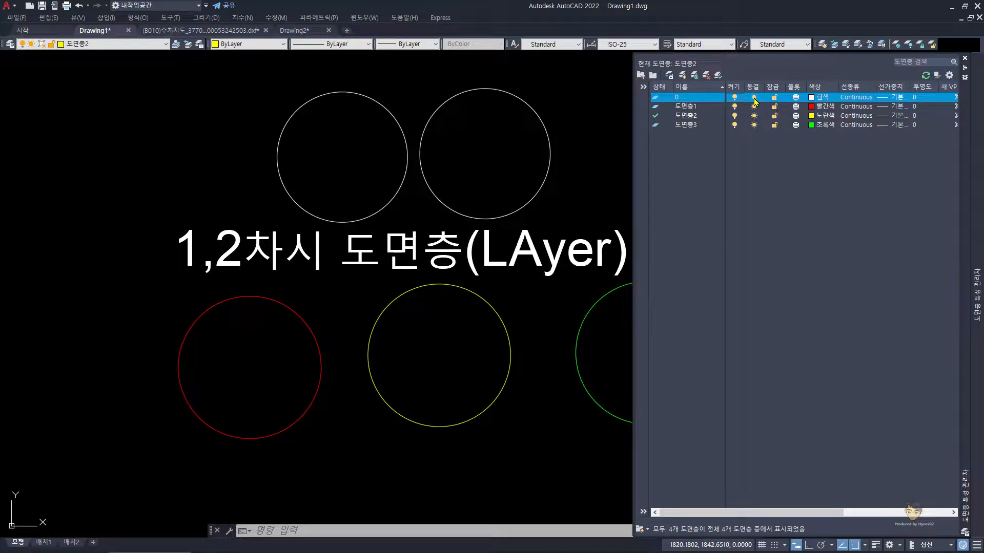
{"action": "left_click", "coordinate": [754, 98]}
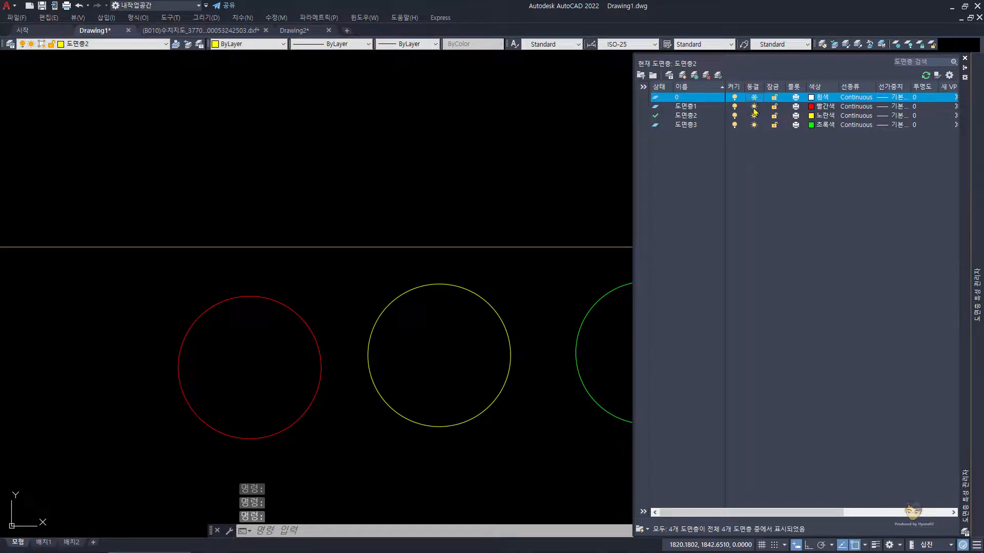
{"action": "left_click", "coordinate": [754, 106]}
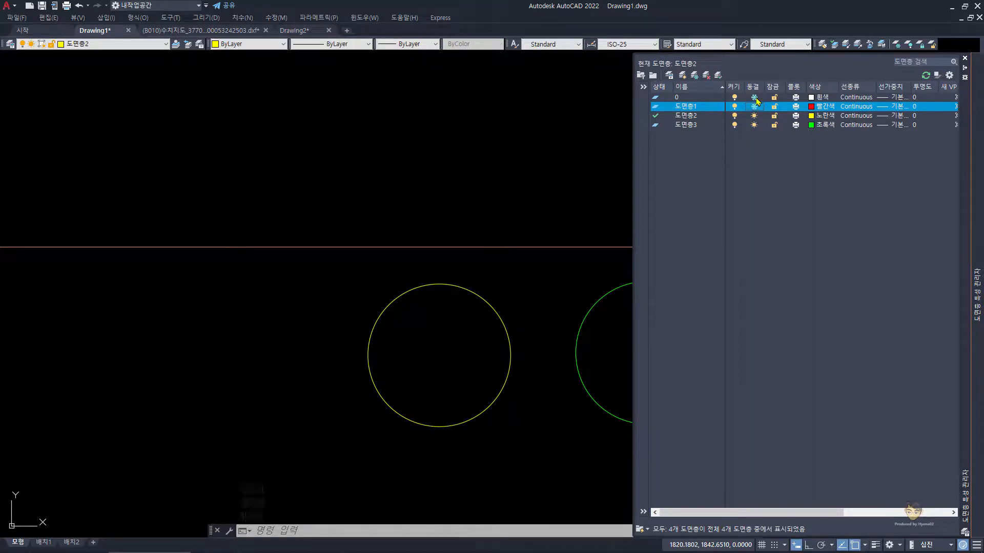
{"action": "left_click", "coordinate": [754, 115]}
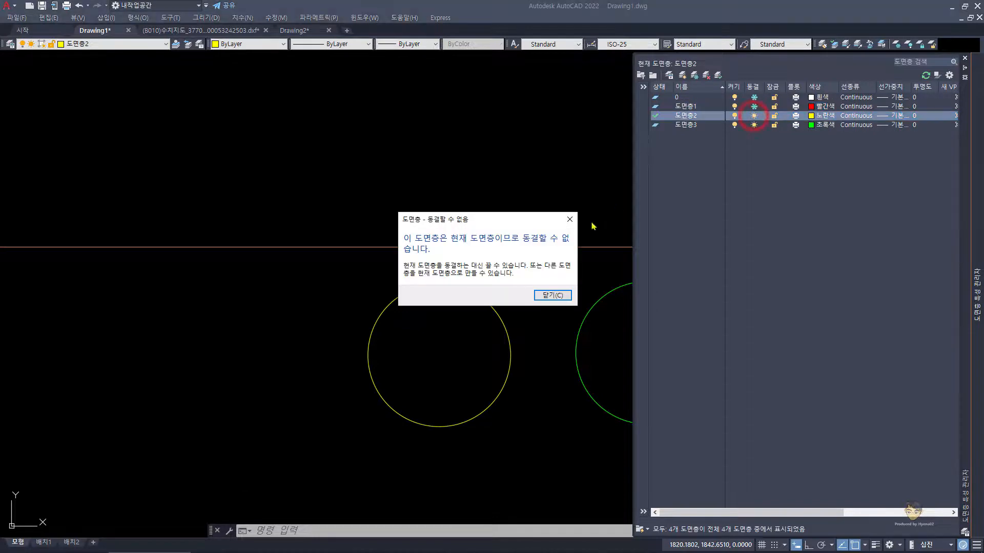
{"action": "left_click", "coordinate": [557, 296]}
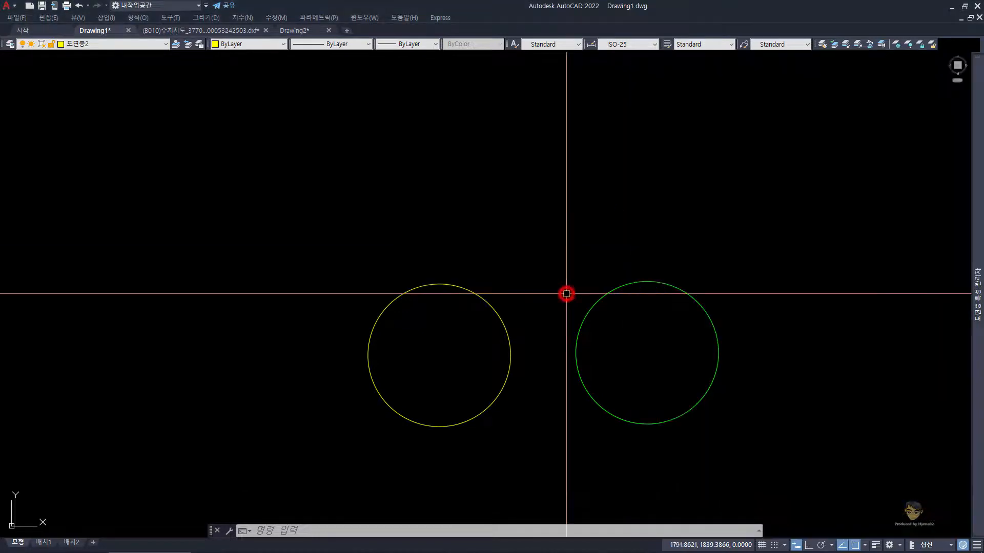
{"action": "mouse_move", "coordinate": [977, 295]}
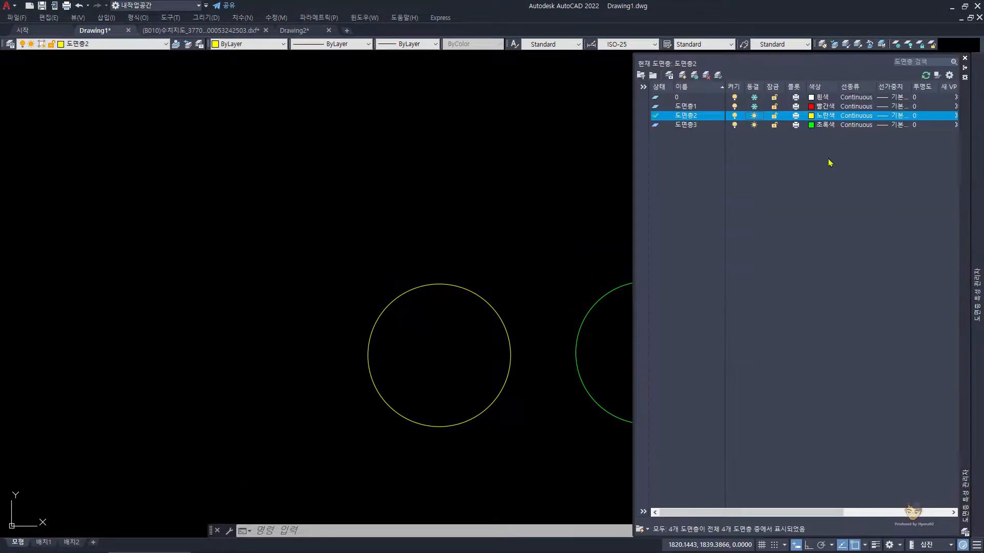
{"action": "left_click", "coordinate": [754, 125]}
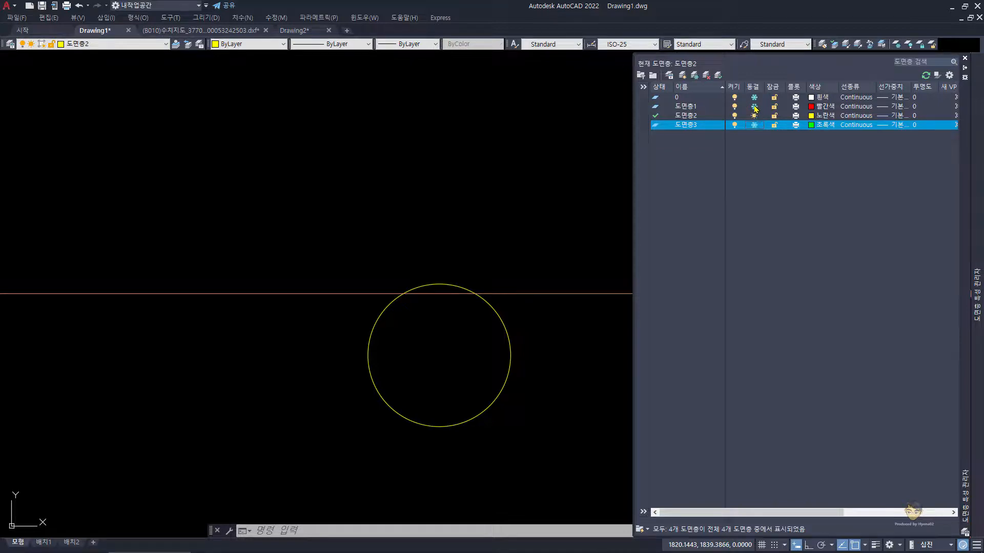
Thaw layers 도면층3, 도면층1 and 0.
{"action": "left_click", "coordinate": [754, 125]}
{"action": "left_click", "coordinate": [754, 107]}
{"action": "left_click", "coordinate": [754, 97]}
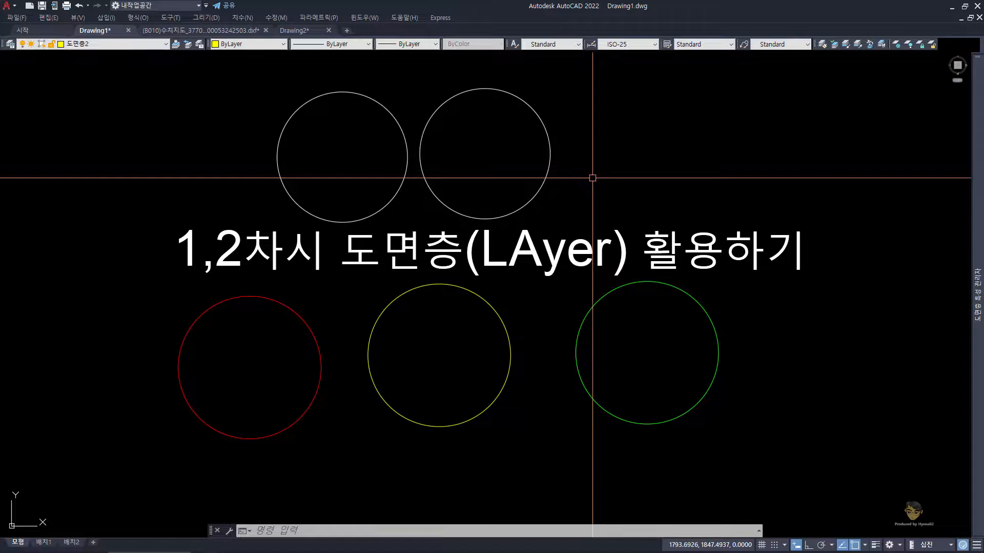
Freeze layer 0 once more and thaw it again.
{"action": "mouse_move", "coordinate": [977, 237]}
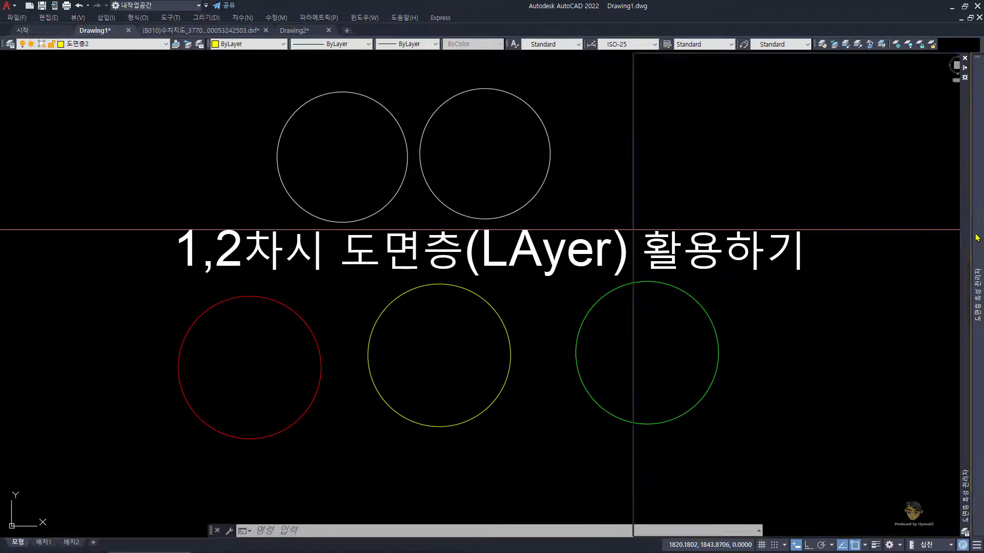
{"action": "left_click", "coordinate": [754, 97]}
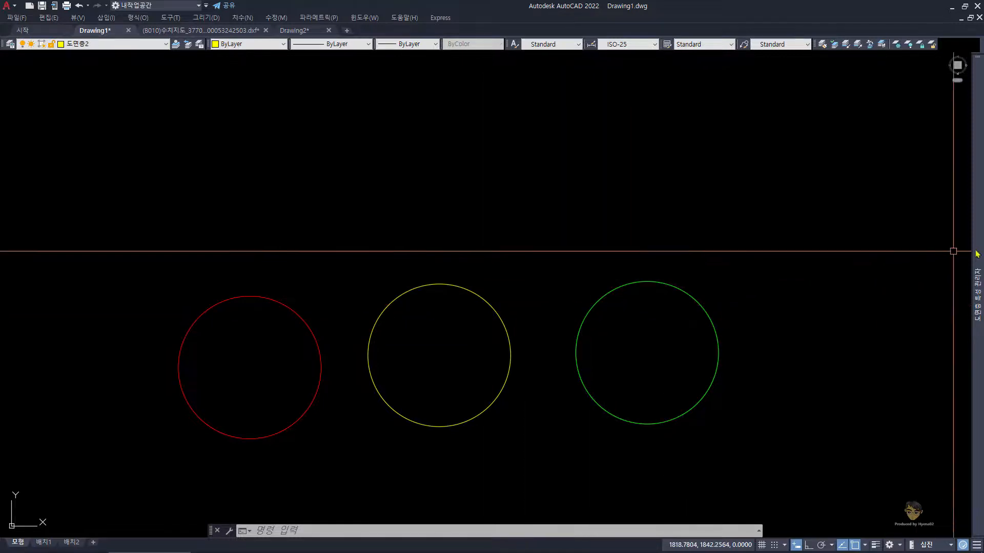
{"action": "left_click", "coordinate": [753, 98]}
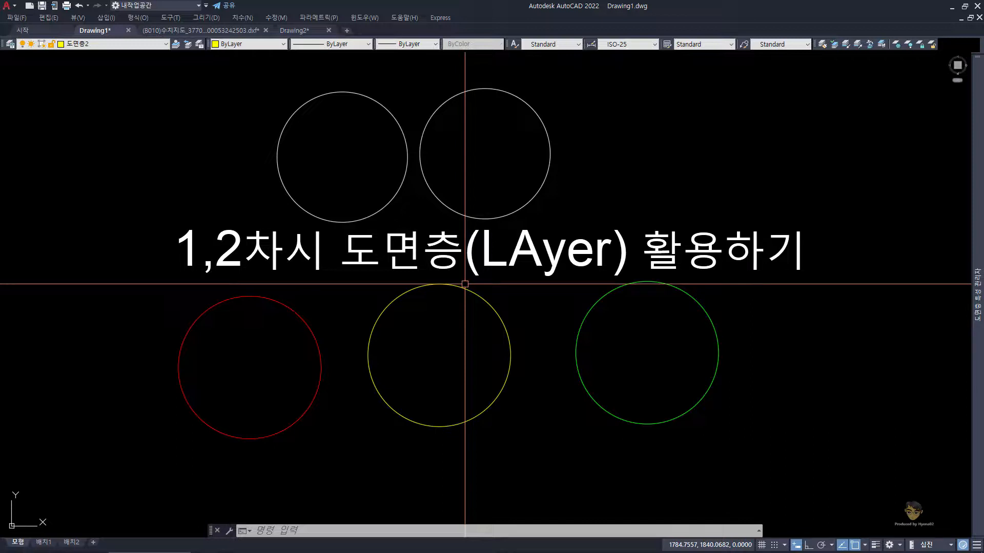
Lock the current layer 도면층2.
{"action": "mouse_move", "coordinate": [466, 287]}
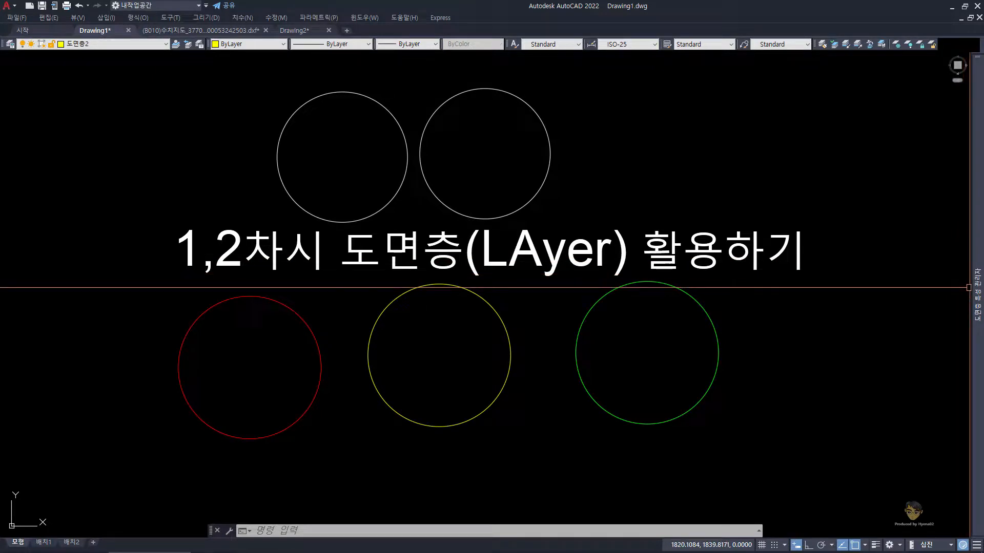
{"action": "mouse_move", "coordinate": [977, 284]}
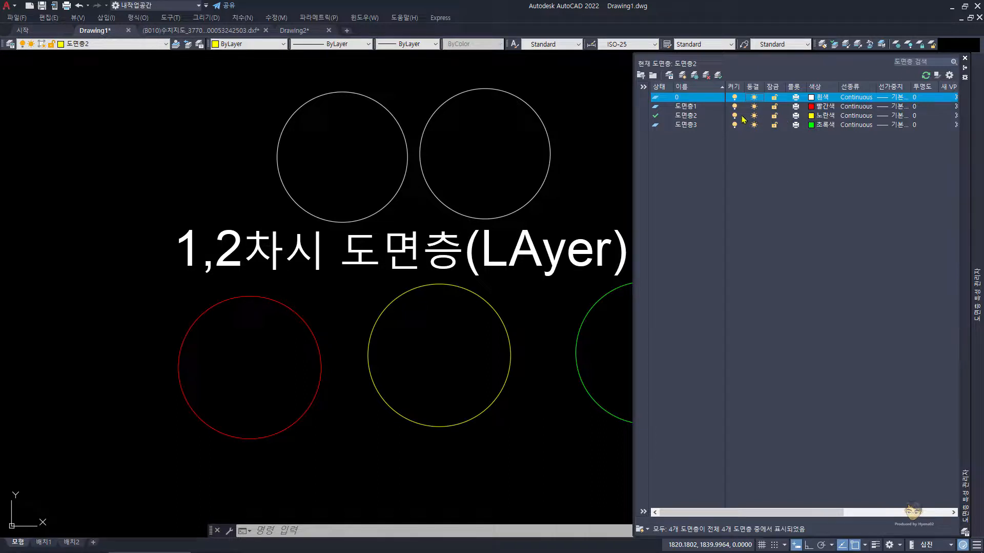
{"action": "left_click", "coordinate": [774, 116]}
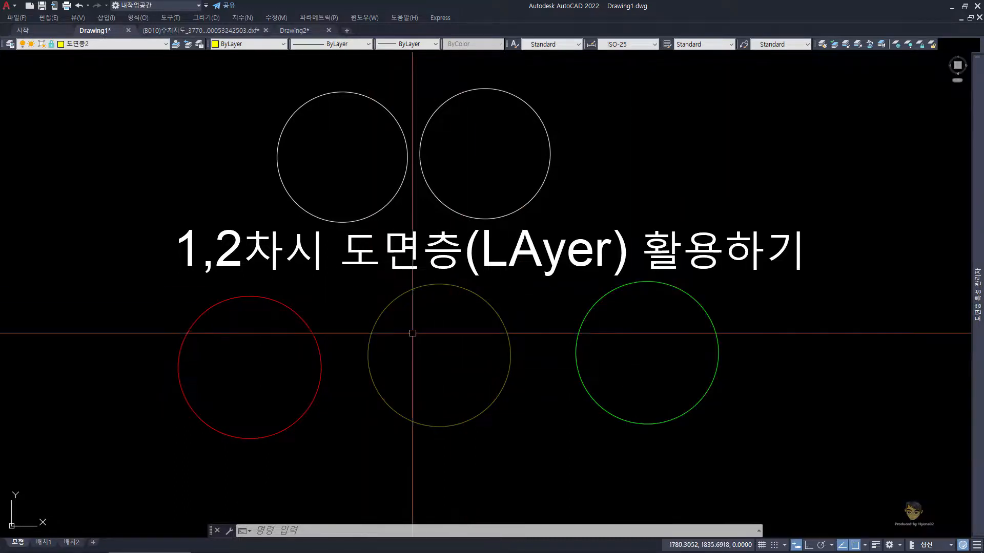
Try to erase the yellow circle on the locked layer 도면층2.
{"action": "left_click", "coordinate": [515, 451]}
{"action": "left_click", "coordinate": [462, 387]}
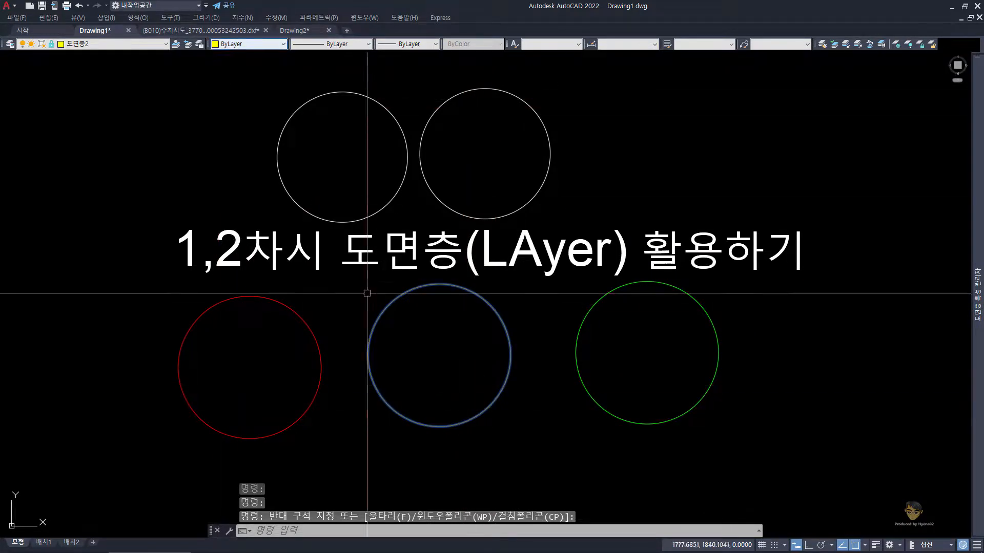
{"action": "key", "text": "Escape"}
{"action": "key", "text": "Escape"}
{"action": "left_click", "coordinate": [494, 446]}
{"action": "left_click", "coordinate": [446, 371]}
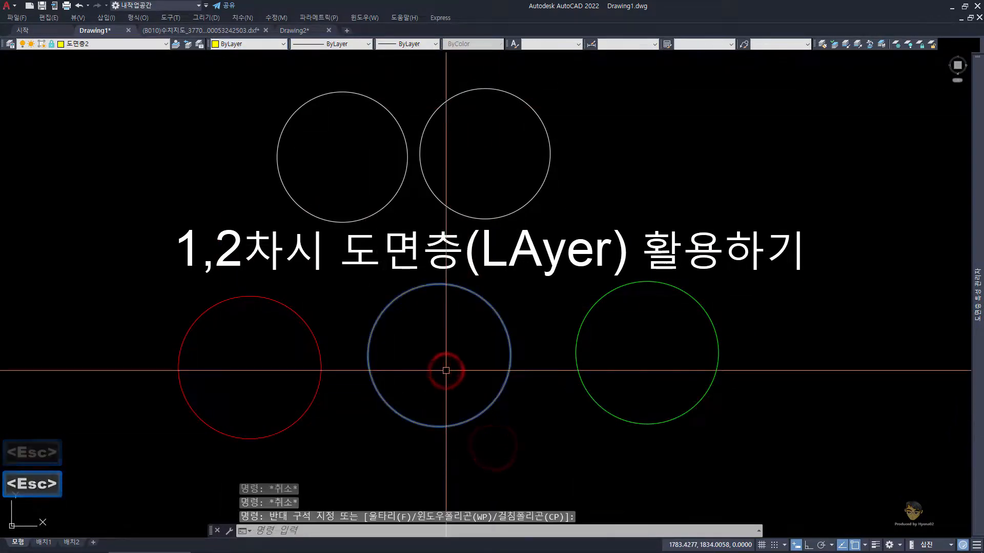
{"action": "type", "text": "e"}
{"action": "key", "text": "space"}
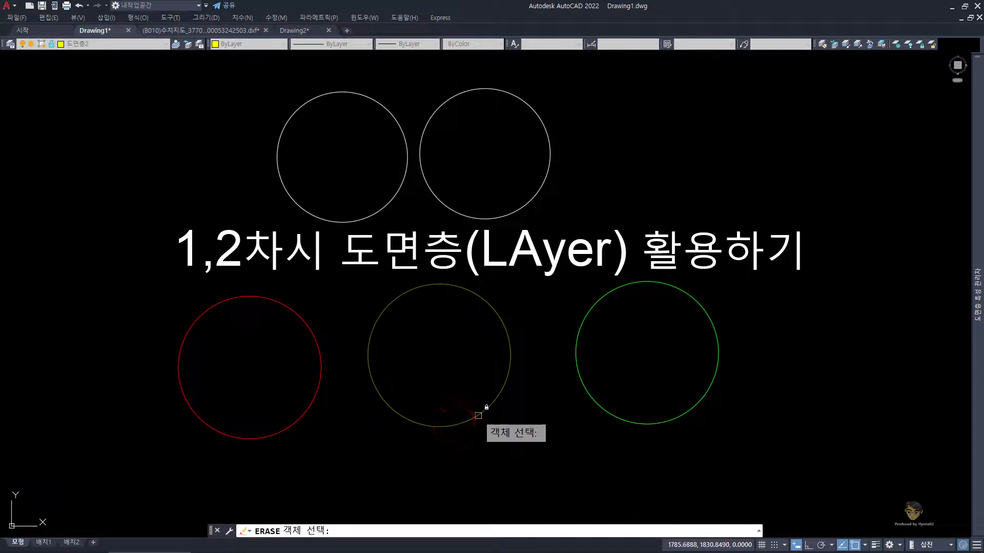
{"action": "key", "text": "ctrl+shift+1"}
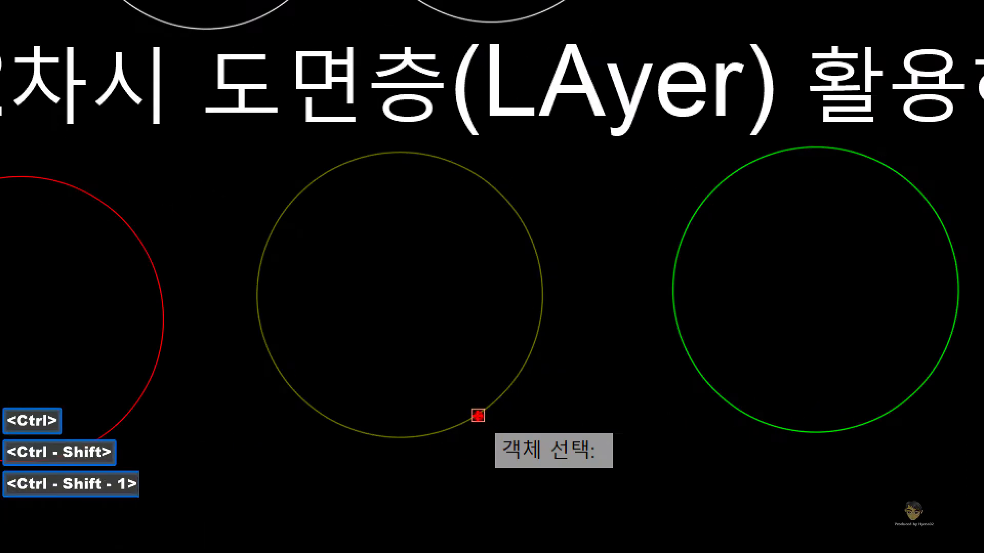
{"action": "key", "text": "Escape"}
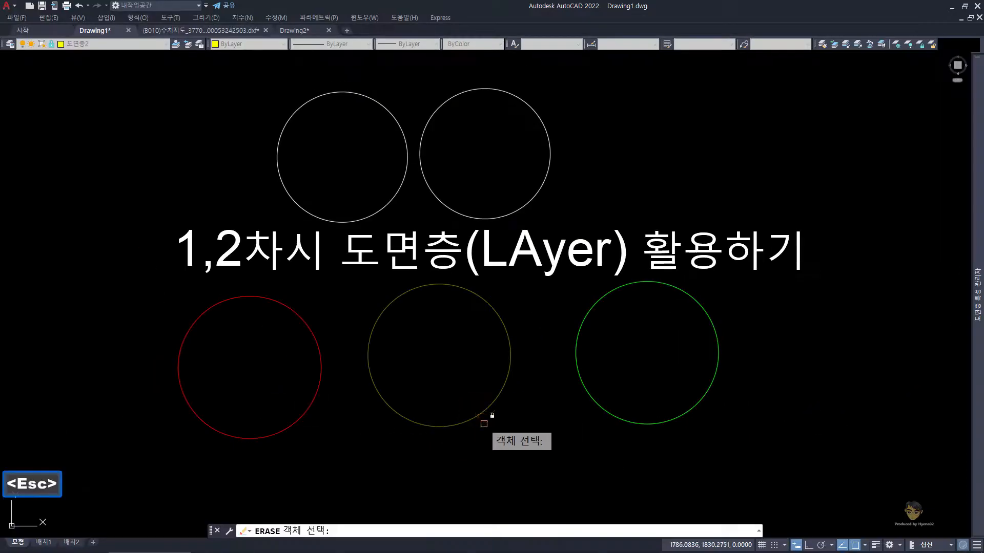
{"action": "key", "text": "Escape"}
{"action": "key", "text": "Escape"}
Try to copy the yellow circle on the locked layer 도면층2.
{"action": "left_click", "coordinate": [470, 445]}
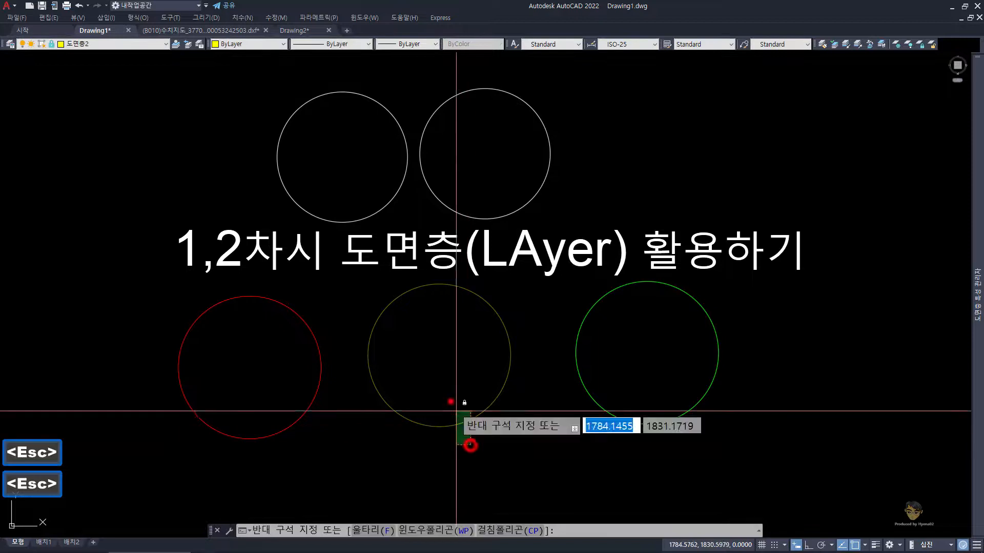
{"action": "left_click", "coordinate": [450, 400]}
{"action": "type", "text": "cc"}
{"action": "key", "text": "space"}
{"action": "left_click", "coordinate": [430, 354]}
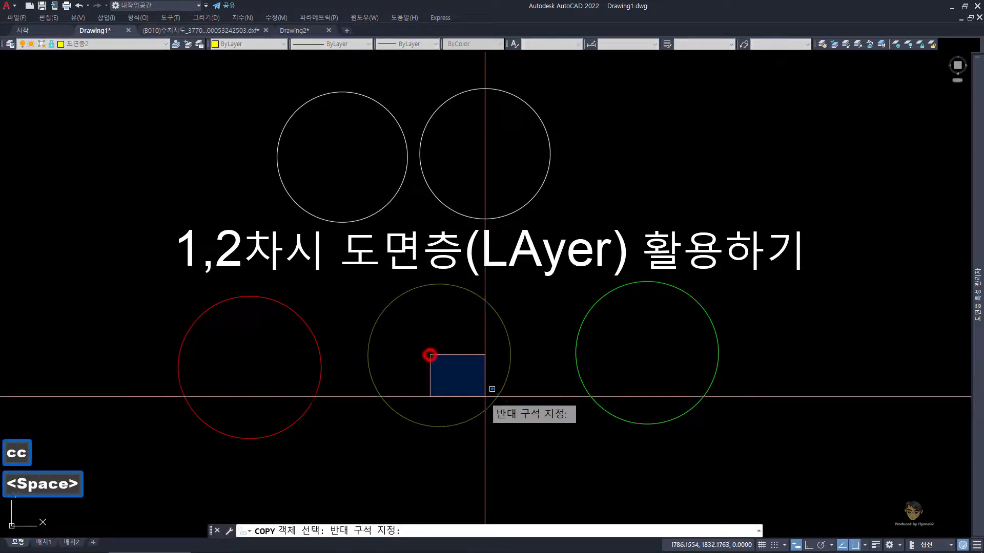
{"action": "left_click", "coordinate": [499, 446]}
{"action": "left_click", "coordinate": [504, 440]}
{"action": "key", "text": "space"}
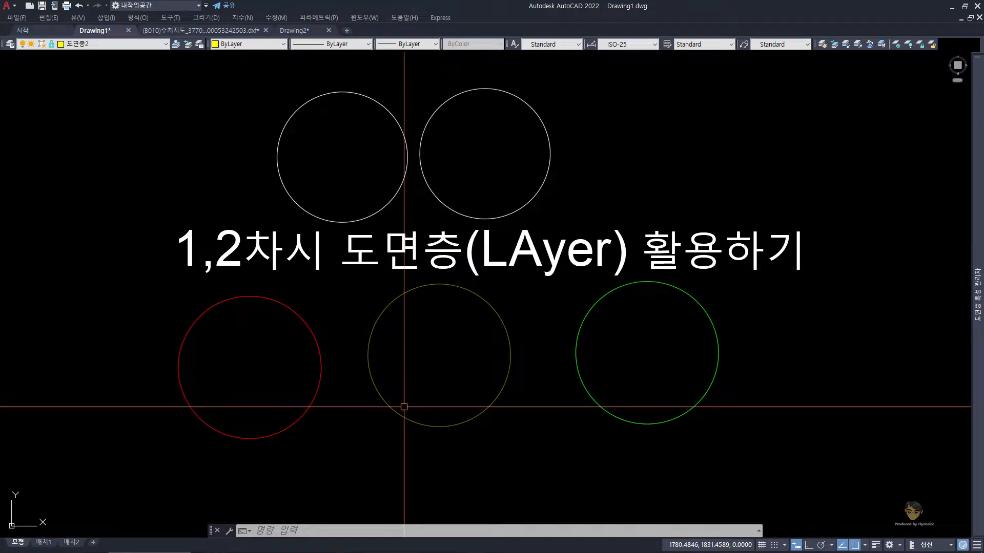
Draw a closed five-sided line figure on the locked layer, from the circle's centre through its right quadrant point and around below it.
{"action": "type", "text": "l"}
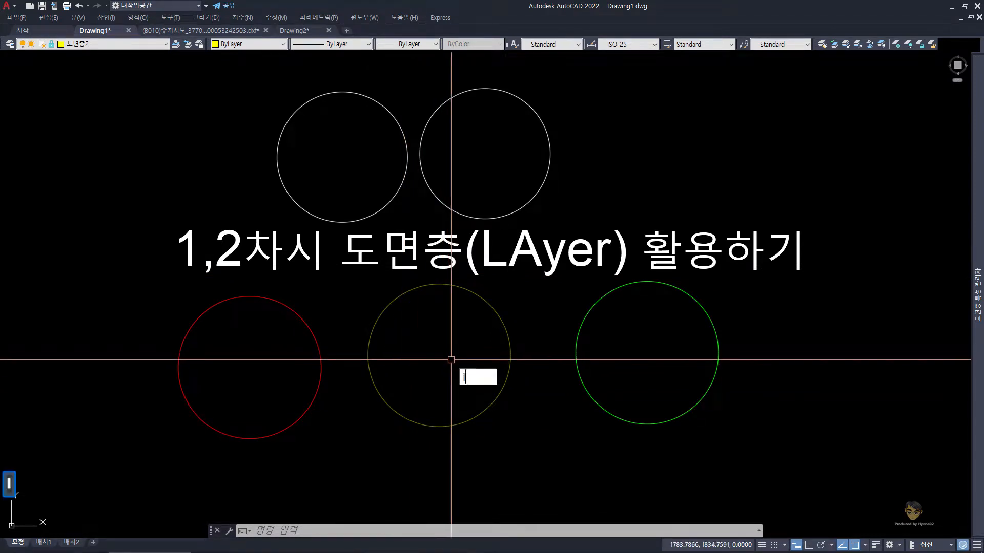
{"action": "key", "text": "Return"}
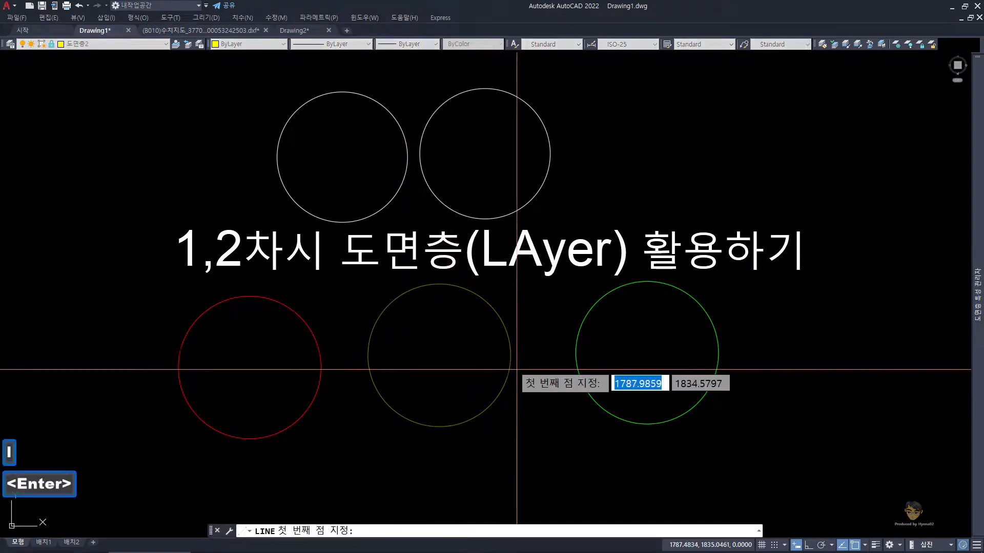
{"action": "left_click", "coordinate": [439, 355]}
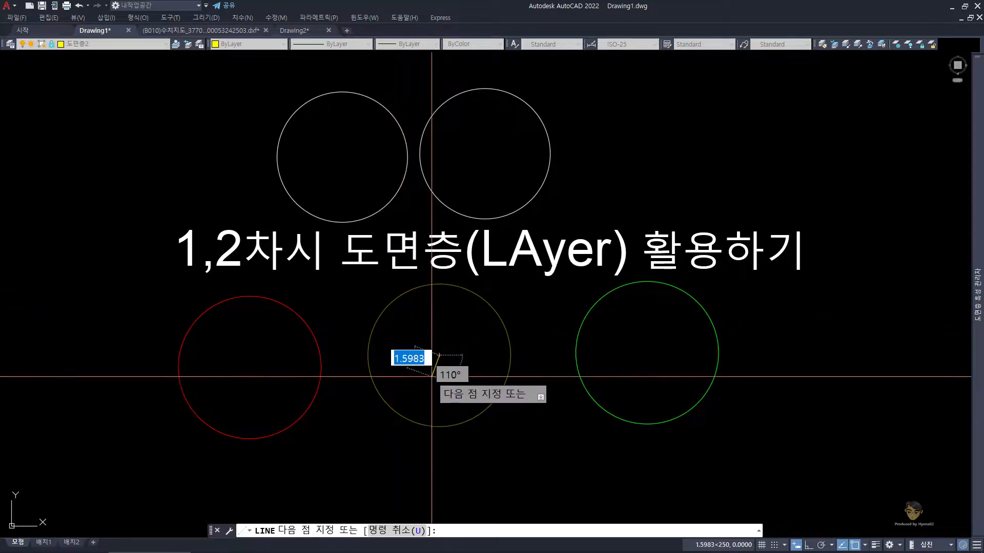
{"action": "left_click", "coordinate": [511, 354]}
{"action": "left_click", "coordinate": [542, 455]}
{"action": "left_click", "coordinate": [437, 468]}
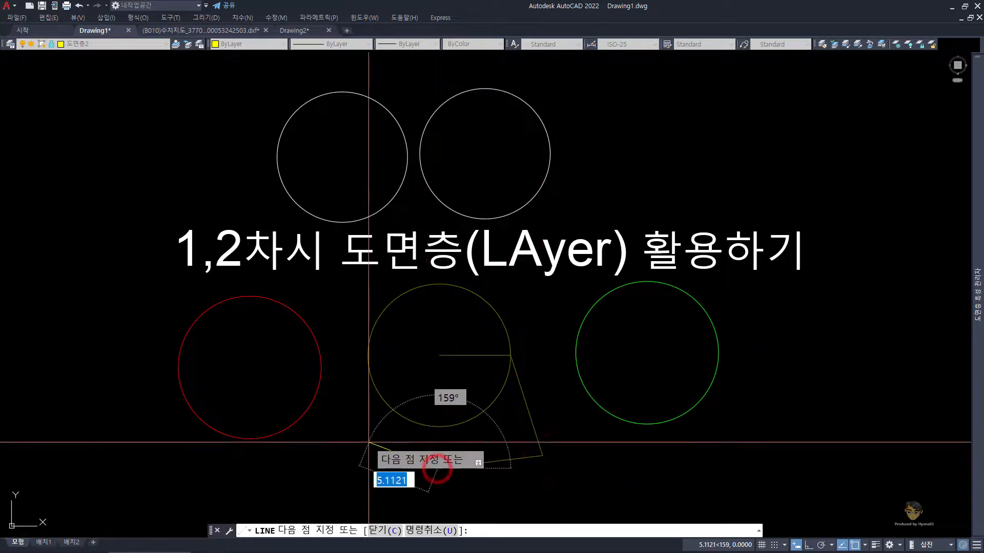
{"action": "left_click", "coordinate": [362, 439]}
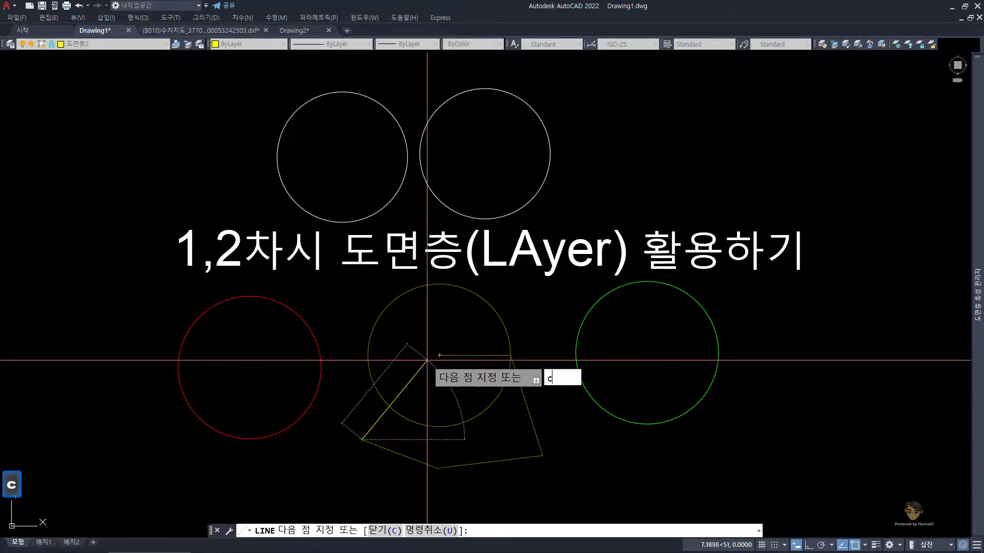
{"action": "key", "text": "space"}
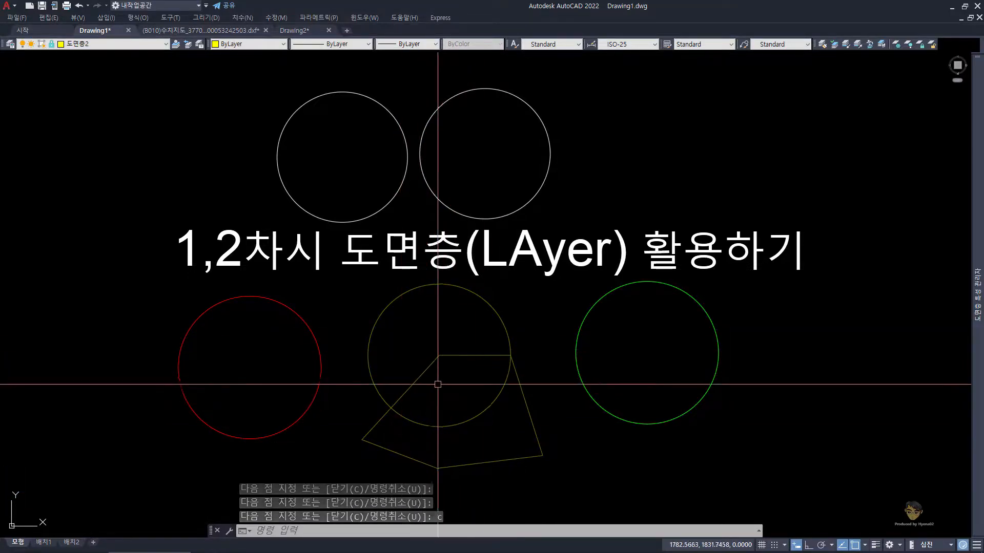
Select two of the new lines on the locked layer, try to edit them, and cancel.
{"action": "left_click", "coordinate": [551, 463]}
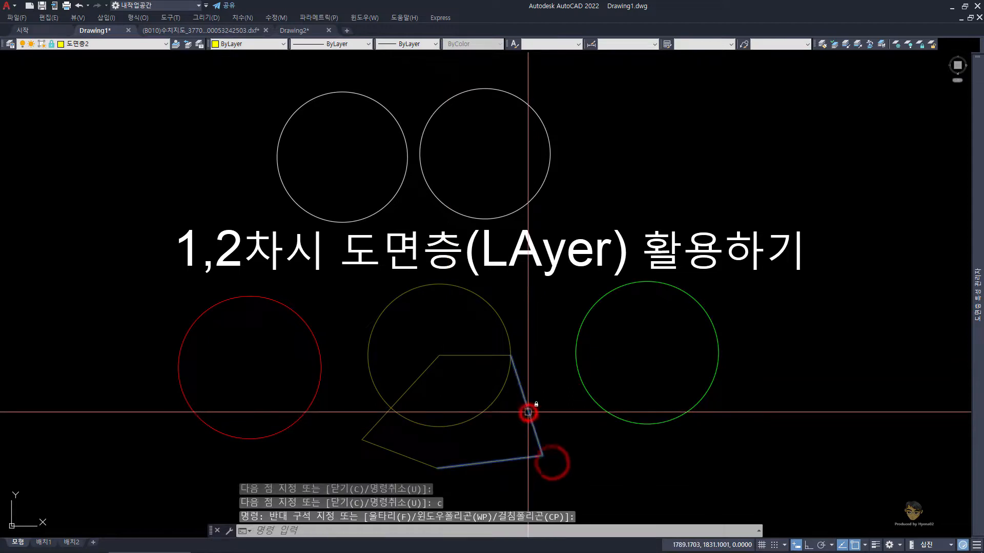
{"action": "left_click", "coordinate": [528, 412]}
{"action": "key", "text": "space"}
{"action": "key", "text": "space"}
{"action": "key", "text": "Escape"}
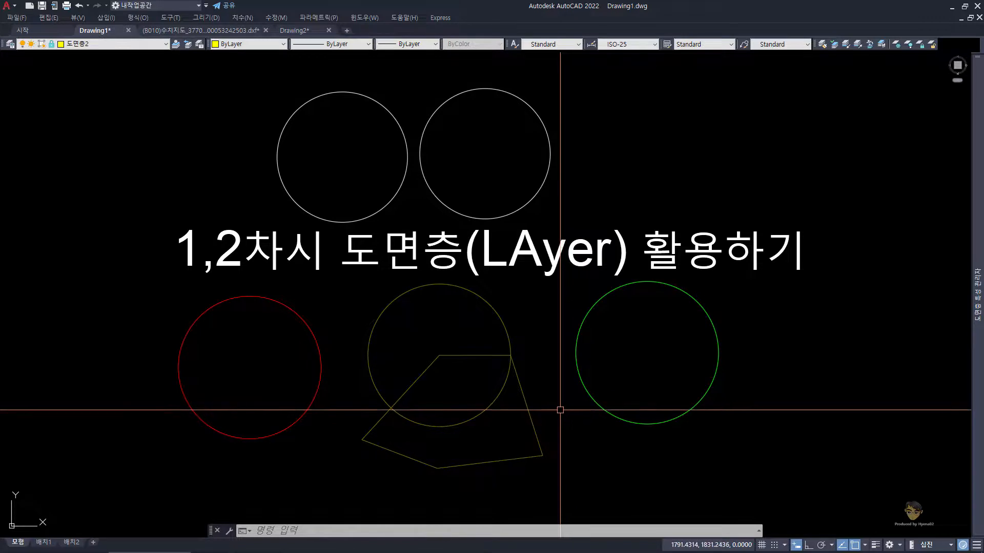
Switch to the (B010)수치지도 map drawing and select the elongated green outline beside the tall curved contour.
{"action": "left_click", "coordinate": [233, 31]}
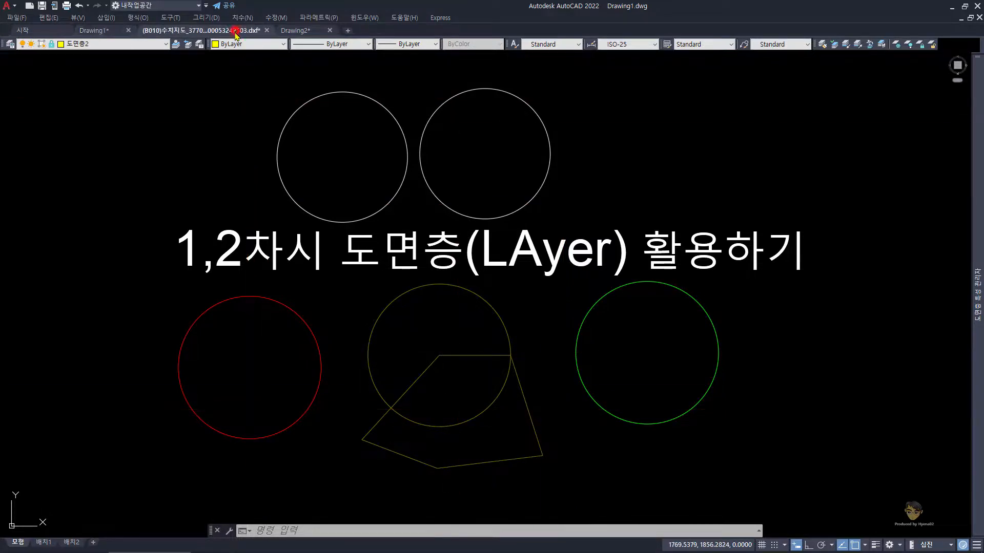
{"action": "scroll", "coordinate": [438, 215], "scroll_direction": "up", "scroll_amount": 5}
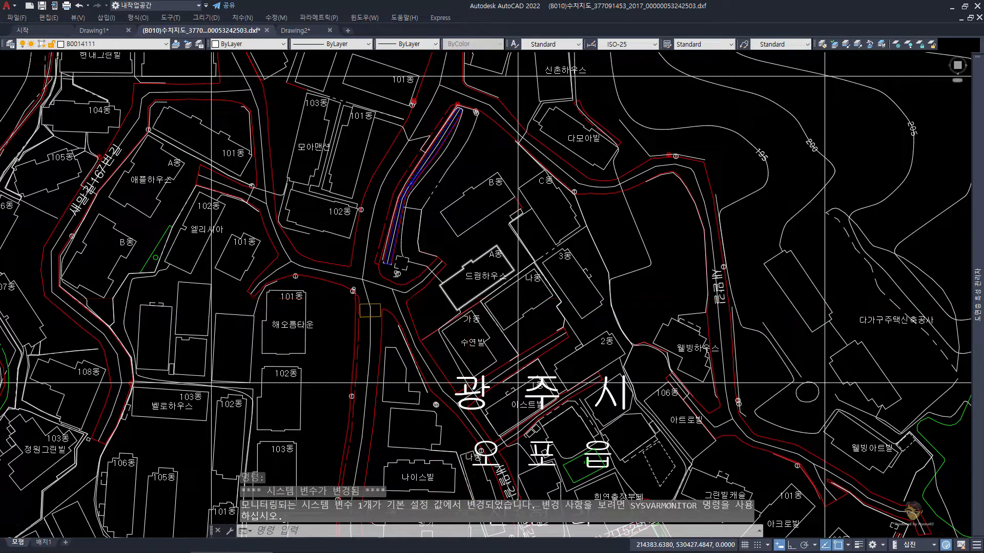
{"action": "scroll", "coordinate": [482, 183], "scroll_direction": "up", "scroll_amount": 6}
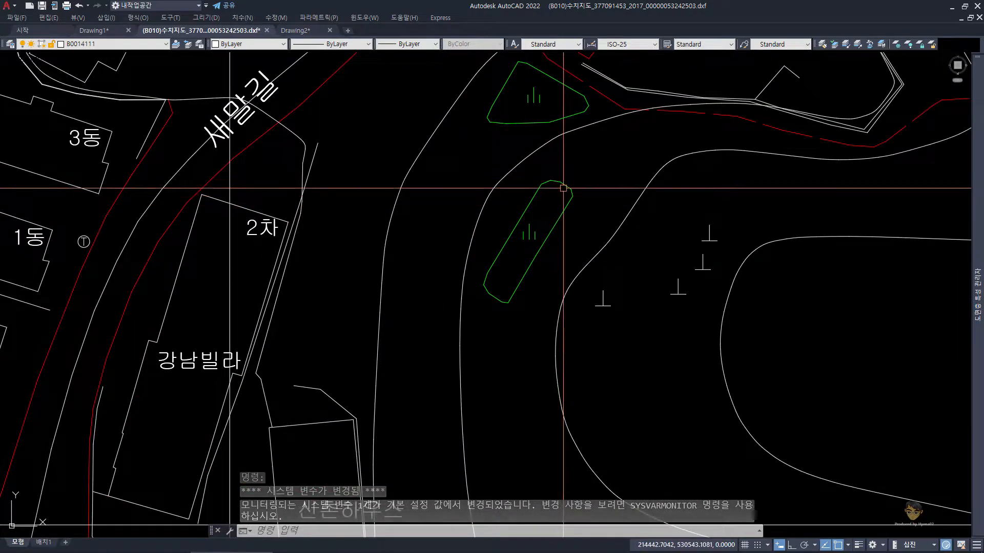
{"action": "left_click", "coordinate": [565, 185]}
{"action": "mouse_move", "coordinate": [566, 185]}
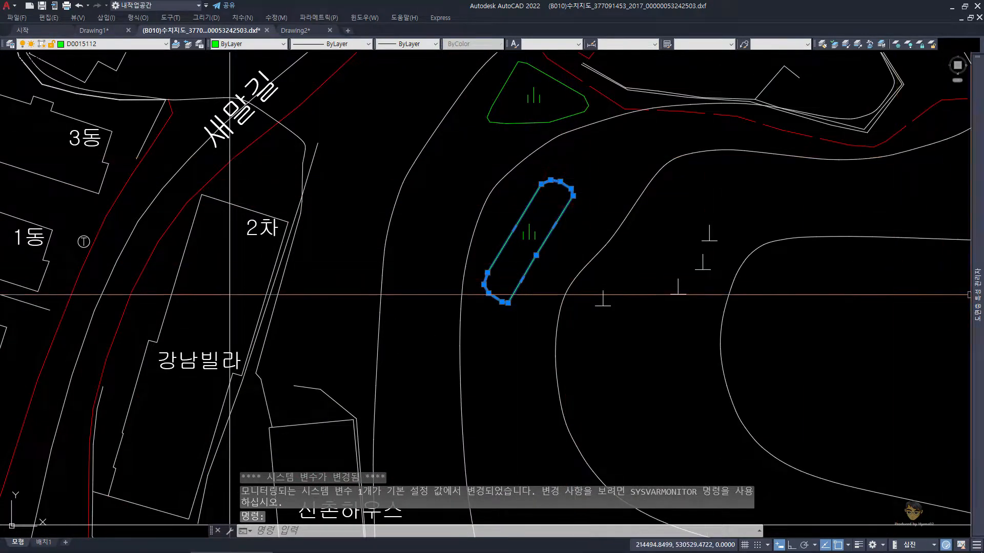
Lock the green layer D0015212 in the map drawing.
{"action": "mouse_move", "coordinate": [978, 301]}
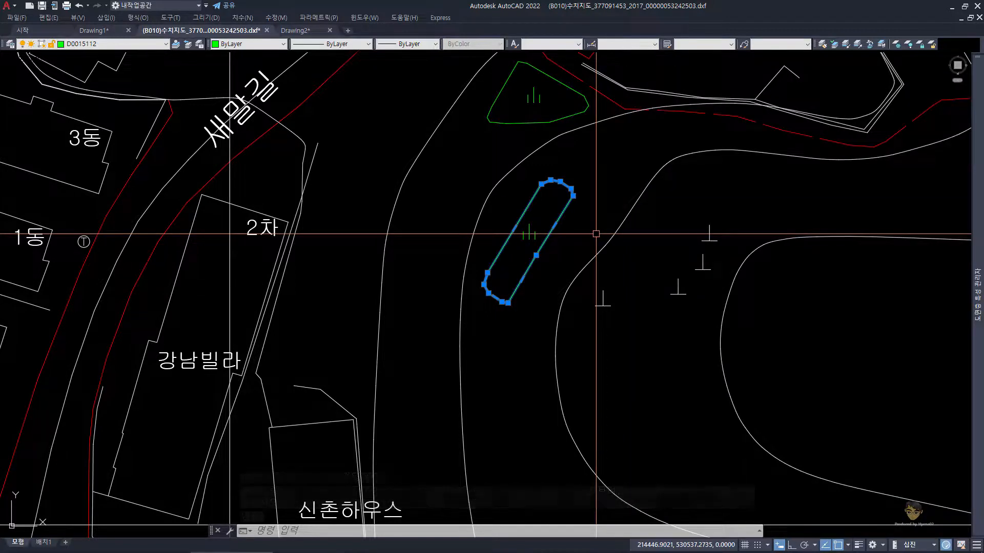
{"action": "mouse_move", "coordinate": [977, 271]}
{"action": "scroll", "coordinate": [742, 334], "scroll_direction": "down", "scroll_amount": 5}
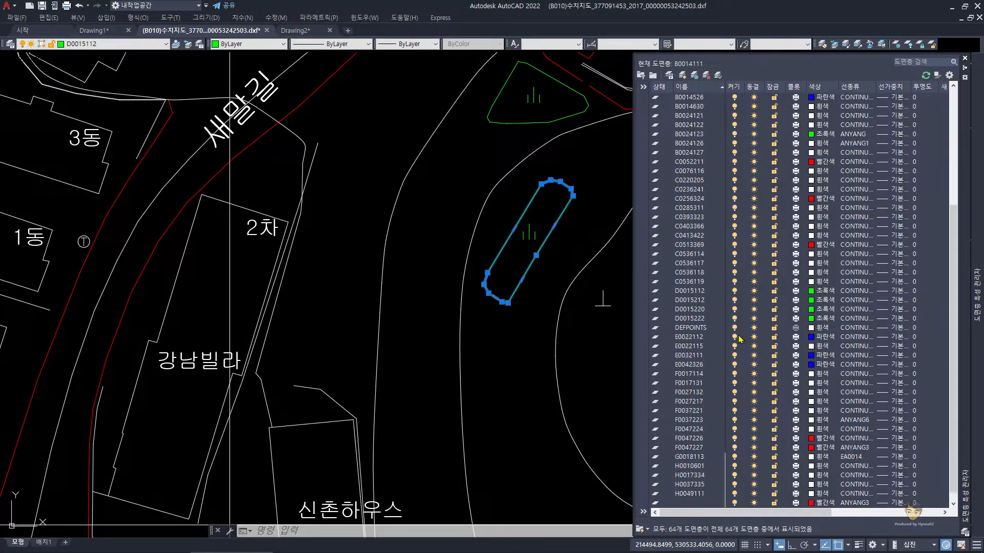
{"action": "left_click", "coordinate": [696, 292]}
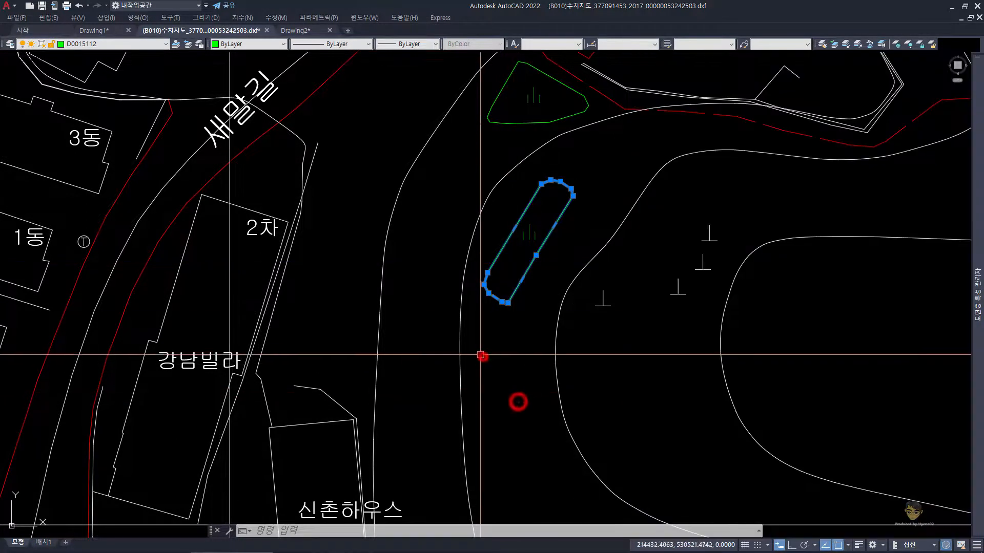
Erase the elongated green outline and undo the deletion.
{"action": "key", "text": "Escape"}
{"action": "left_click", "coordinate": [527, 272]}
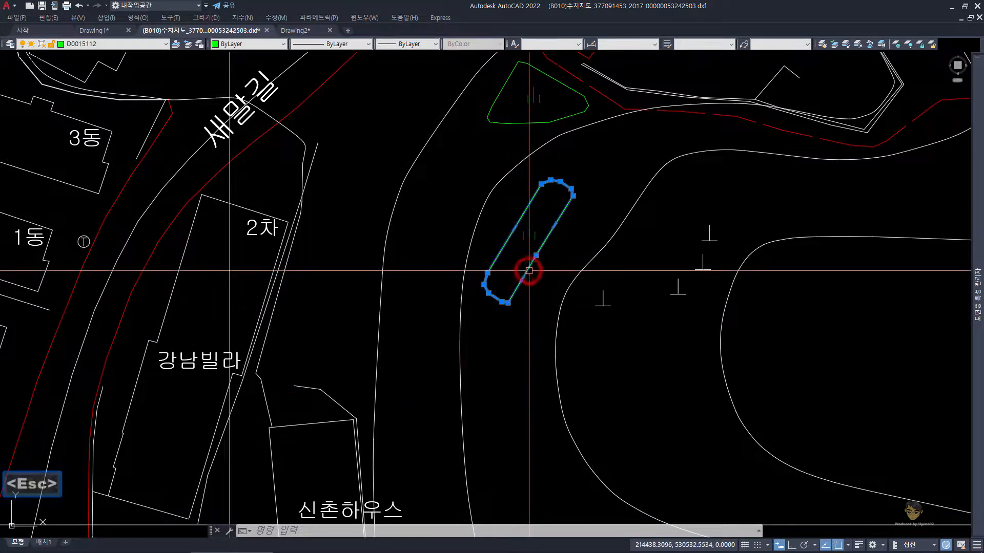
{"action": "key", "text": "space"}
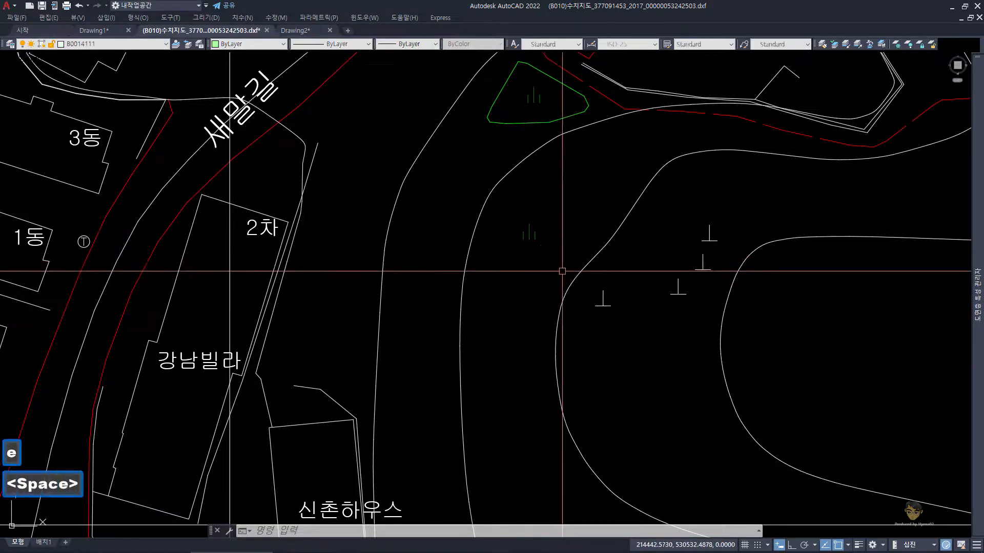
{"action": "key", "text": "ctrl+z"}
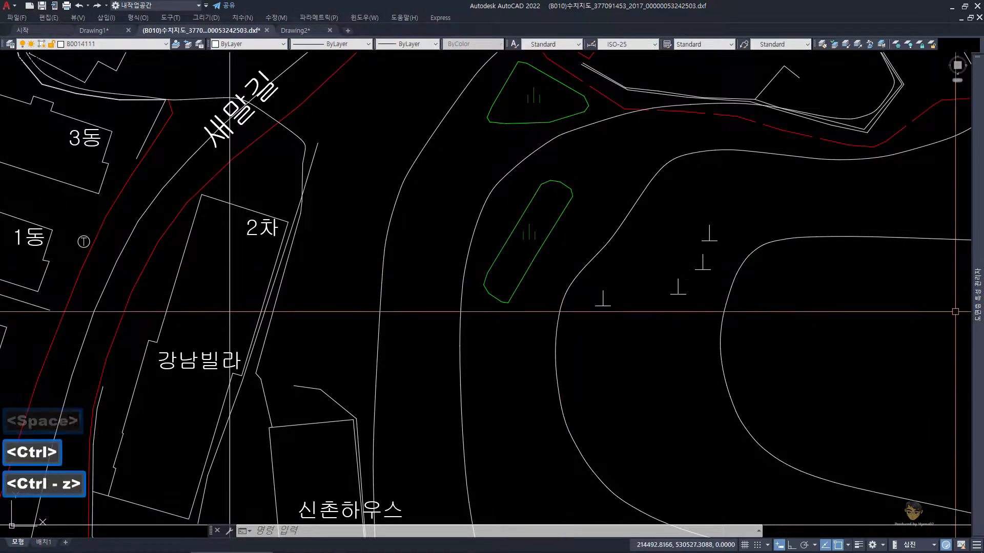
Lock layer D0015112, which holds the elongated green outline, and clear the selection.
{"action": "left_click", "coordinate": [536, 254]}
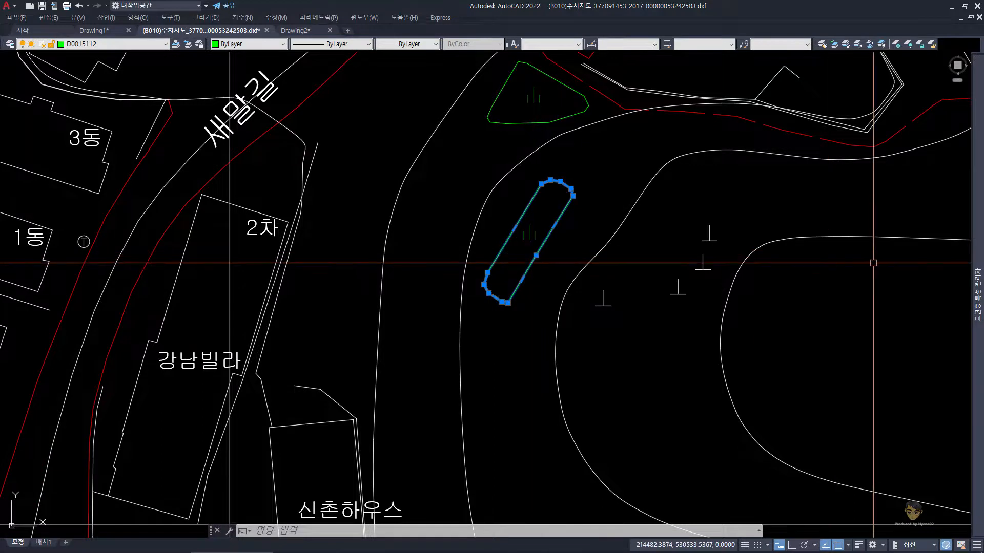
{"action": "mouse_move", "coordinate": [977, 275]}
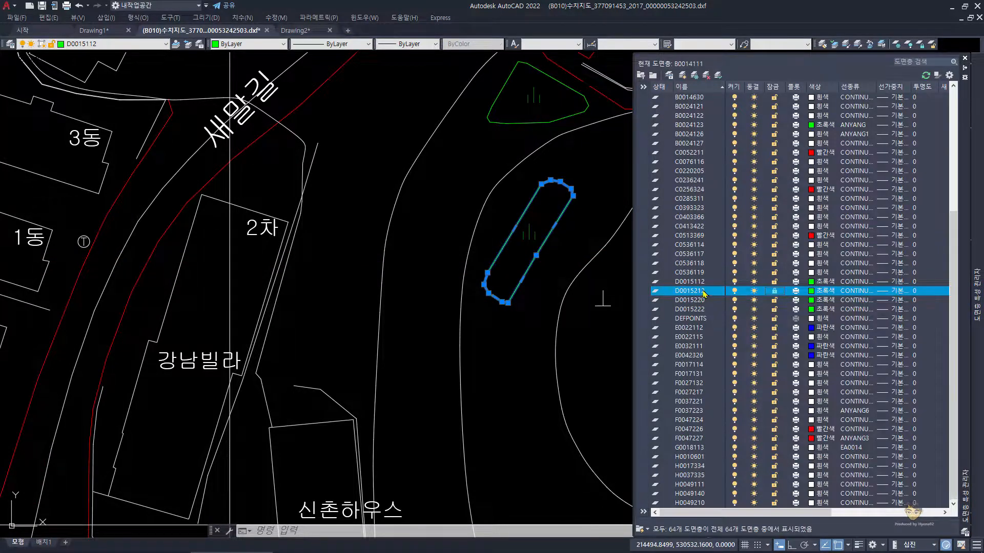
{"action": "key", "text": "Escape"}
{"action": "key", "text": "Escape"}
{"action": "key", "text": "Escape"}
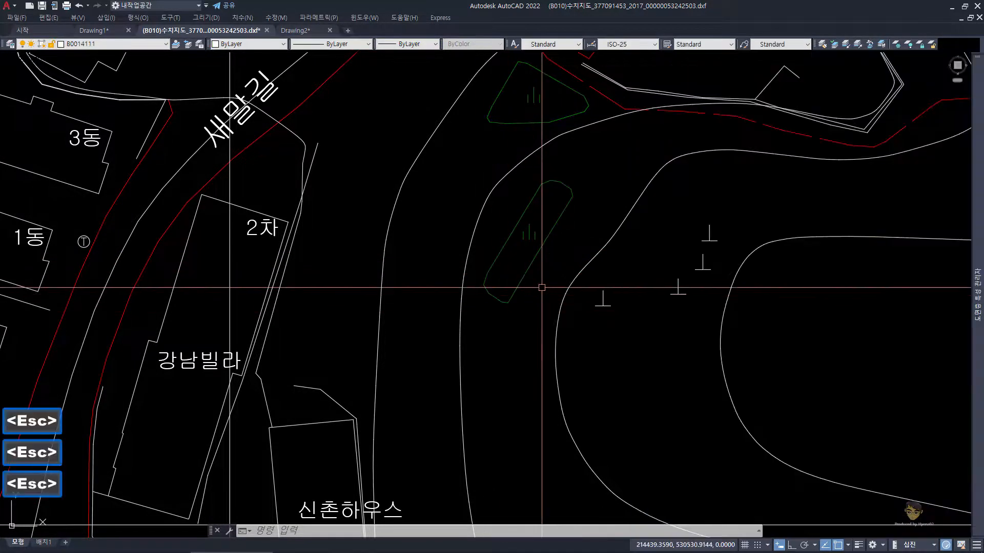
Isolate layer D0015112 from the elongated outline to examine its objects, and turn all layers back on.
{"action": "left_click", "coordinate": [504, 281]}
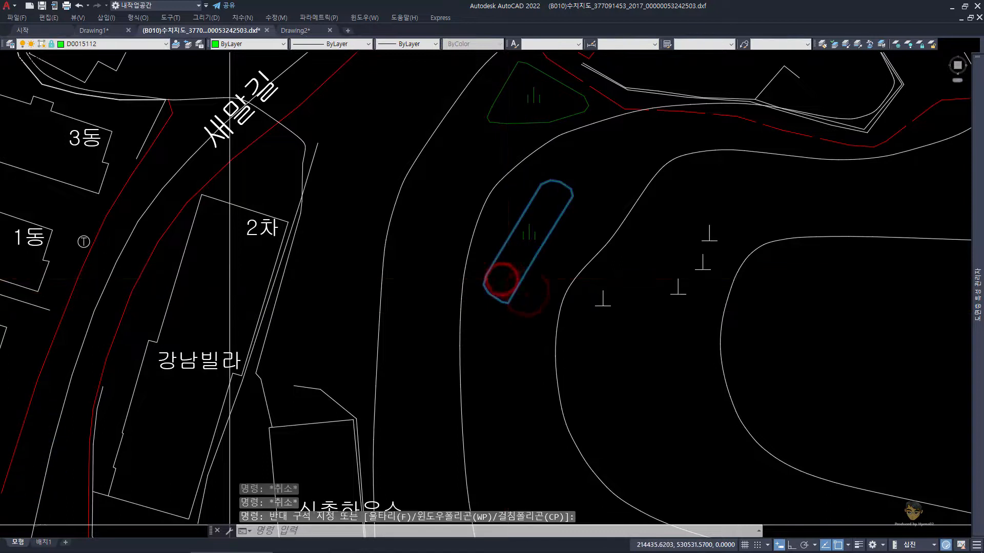
{"action": "scroll", "coordinate": [507, 281], "scroll_direction": "down", "scroll_amount": 3}
{"action": "type", "text": "lo"}
{"action": "key", "text": "Return"}
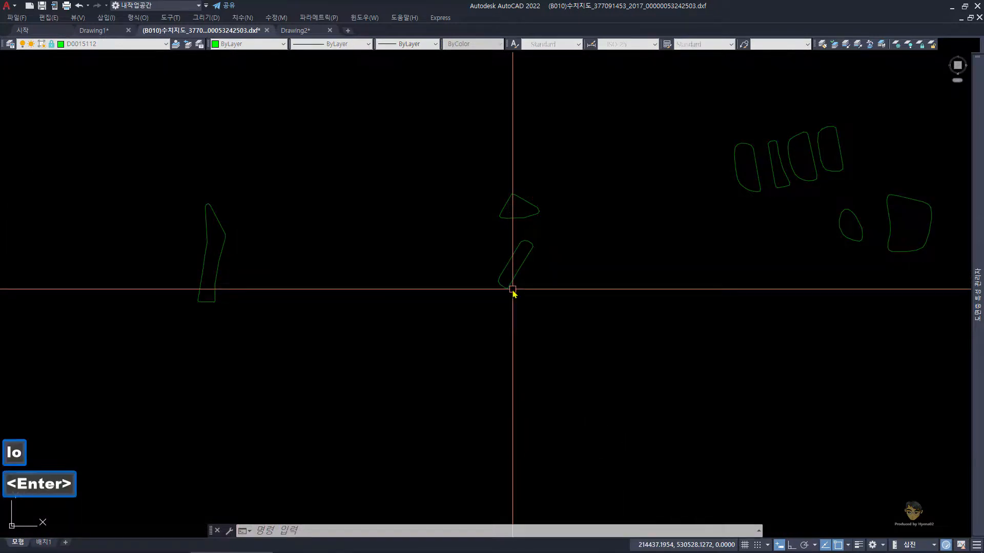
{"action": "scroll", "coordinate": [518, 326], "scroll_direction": "down", "scroll_amount": 3}
{"action": "middle_click_drag", "start_coordinate": [543, 375], "coordinate": [523, 325]}
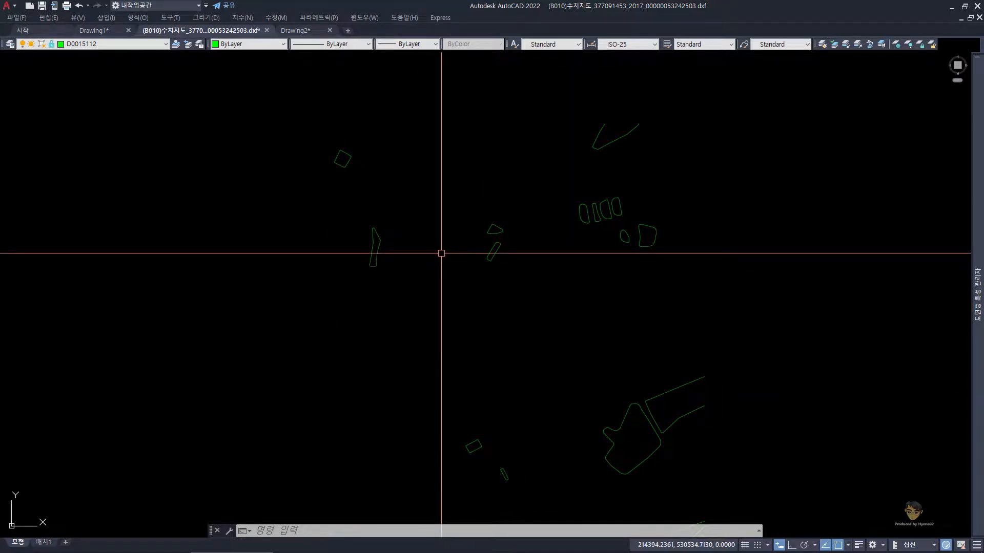
{"action": "type", "text": "on"}
{"action": "key", "text": "space"}
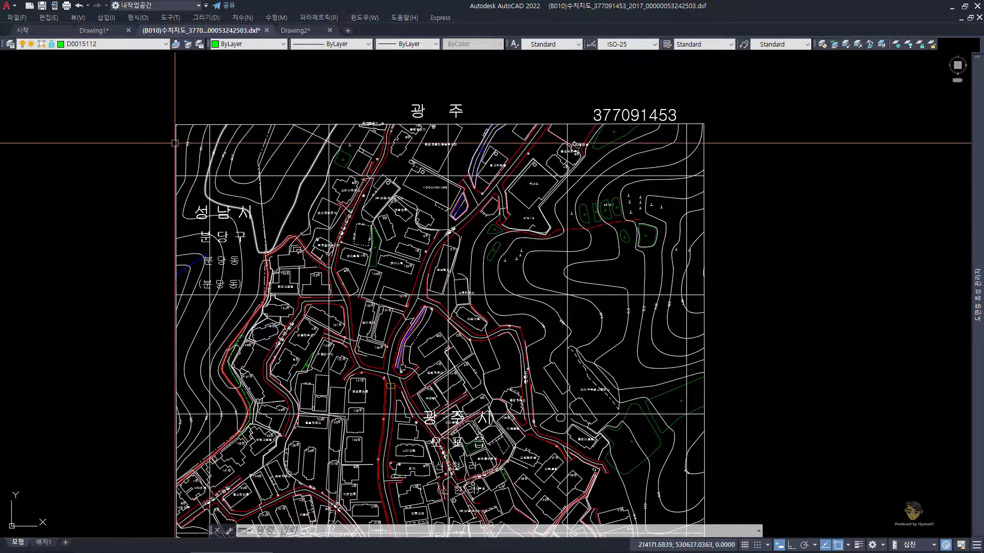
Return to Drawing1 and unlock layer 도면층2.
{"action": "left_click", "coordinate": [94, 31]}
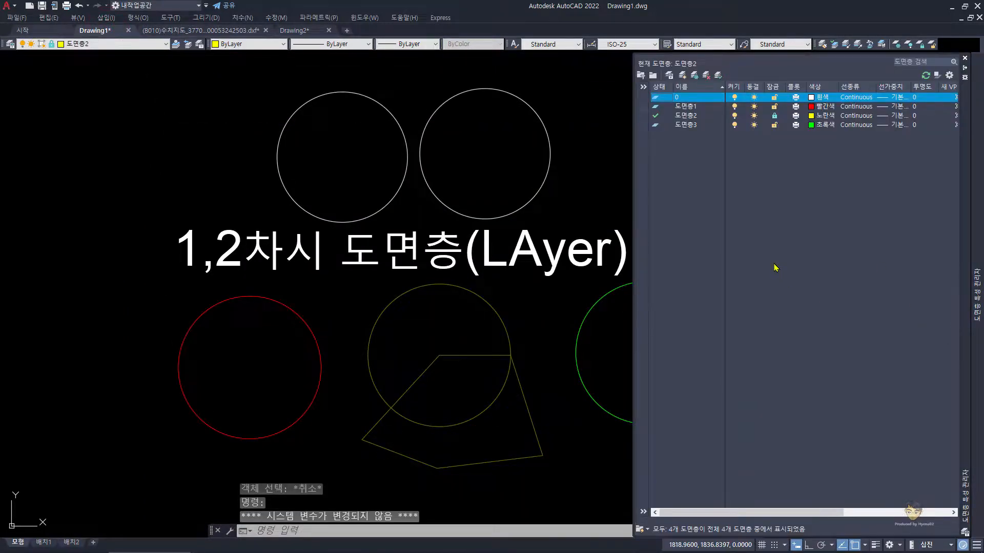
{"action": "left_click", "coordinate": [775, 117]}
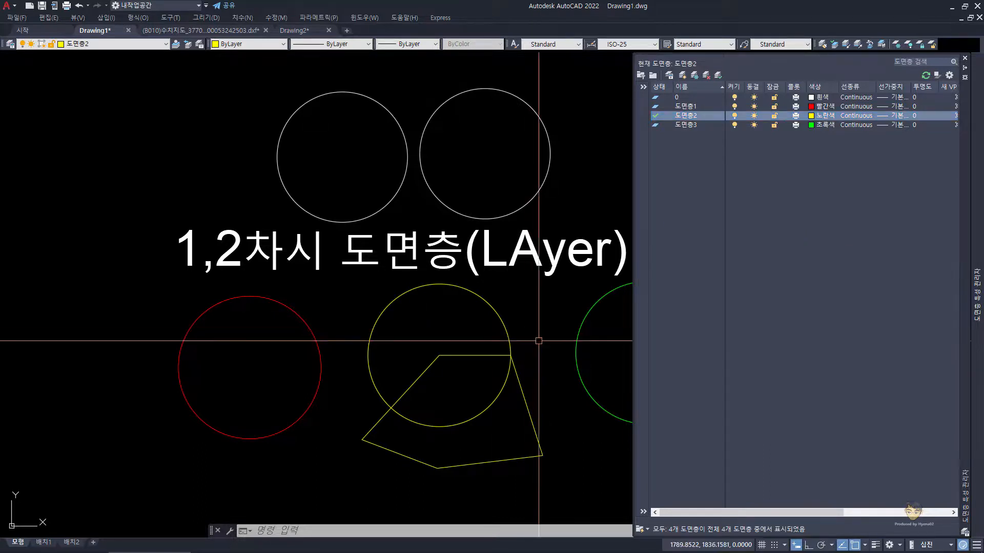
{"action": "left_click", "coordinate": [529, 307]}
{"action": "key", "text": "Escape"}
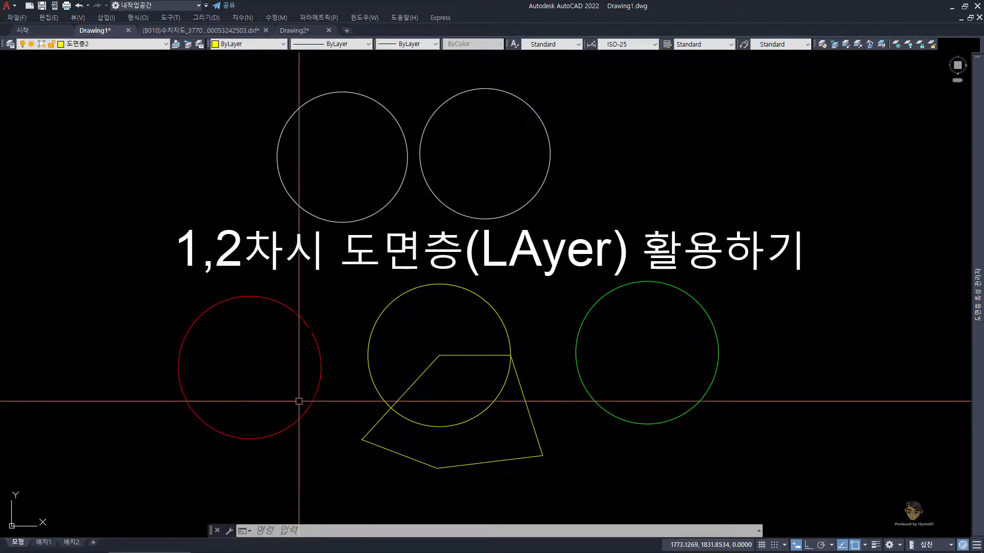
{"action": "key", "text": "Escape"}
{"action": "key", "text": "Escape"}
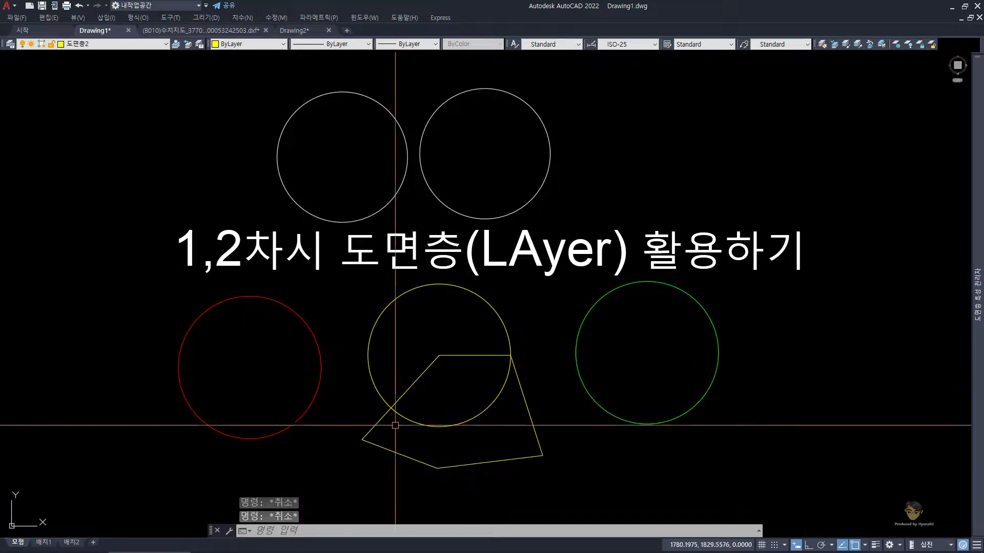
{"action": "left_click", "coordinate": [512, 495]}
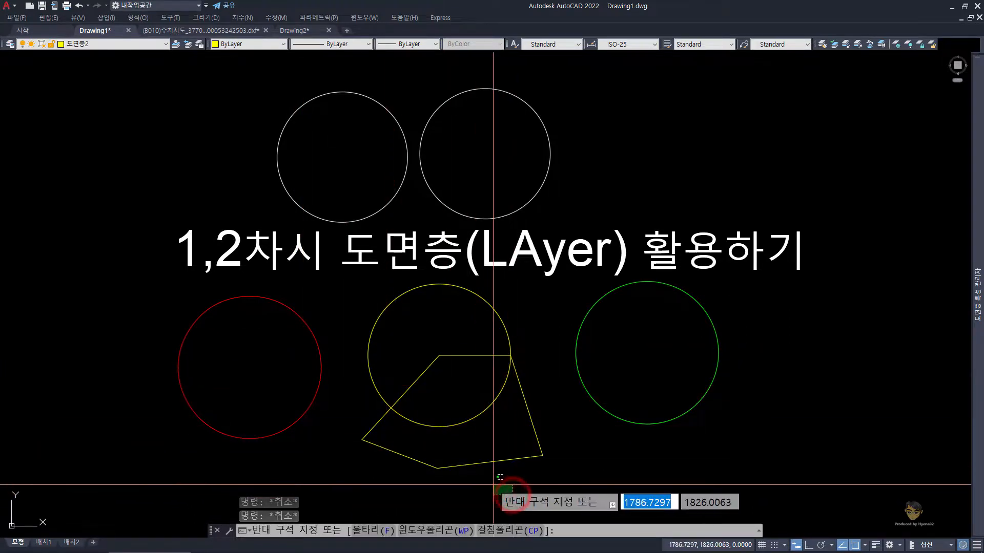
{"action": "left_click", "coordinate": [444, 457]}
{"action": "key", "text": "Escape"}
Move the red circle to layer 도면층3 and undo the layer change.
{"action": "left_click", "coordinate": [286, 461]}
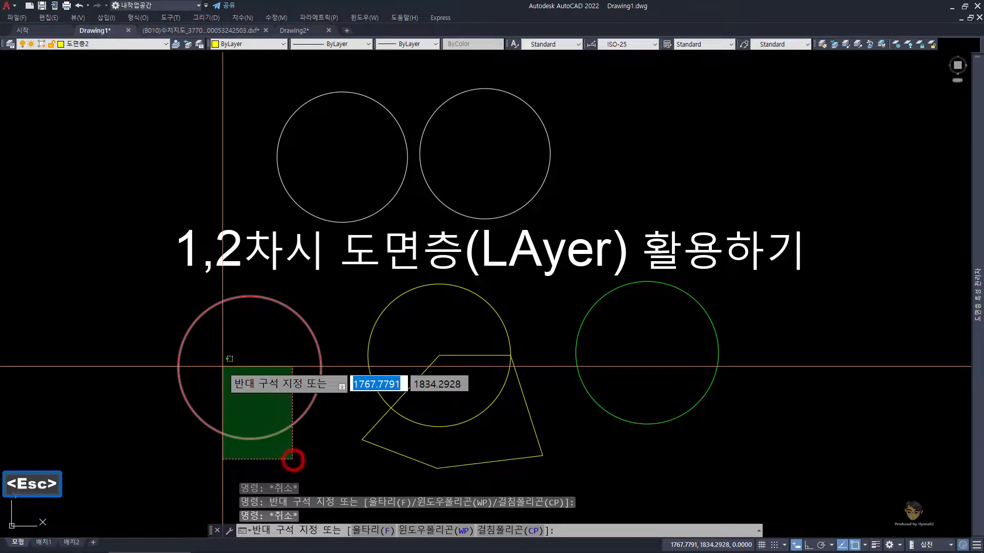
{"action": "left_click", "coordinate": [211, 363]}
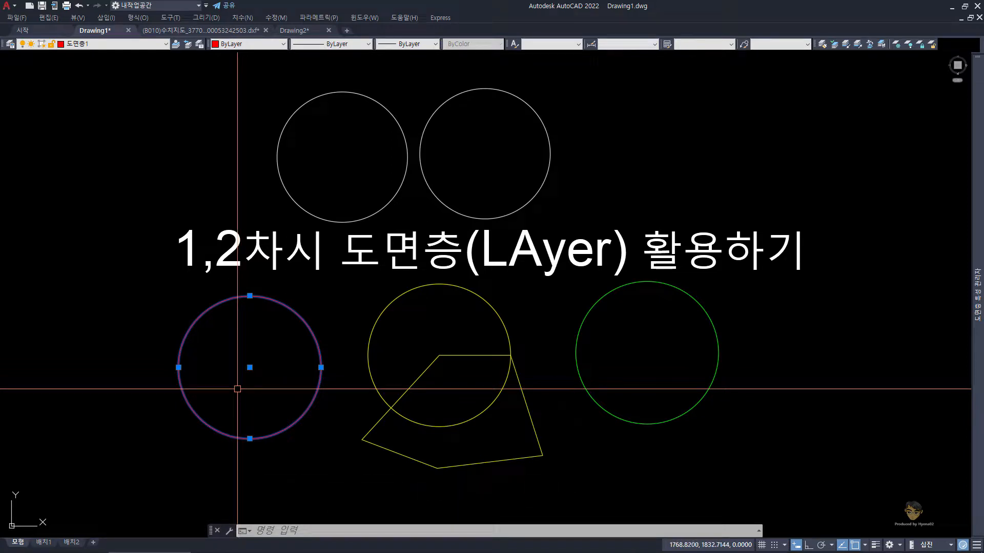
{"action": "key", "text": "Escape"}
{"action": "left_click", "coordinate": [297, 464]}
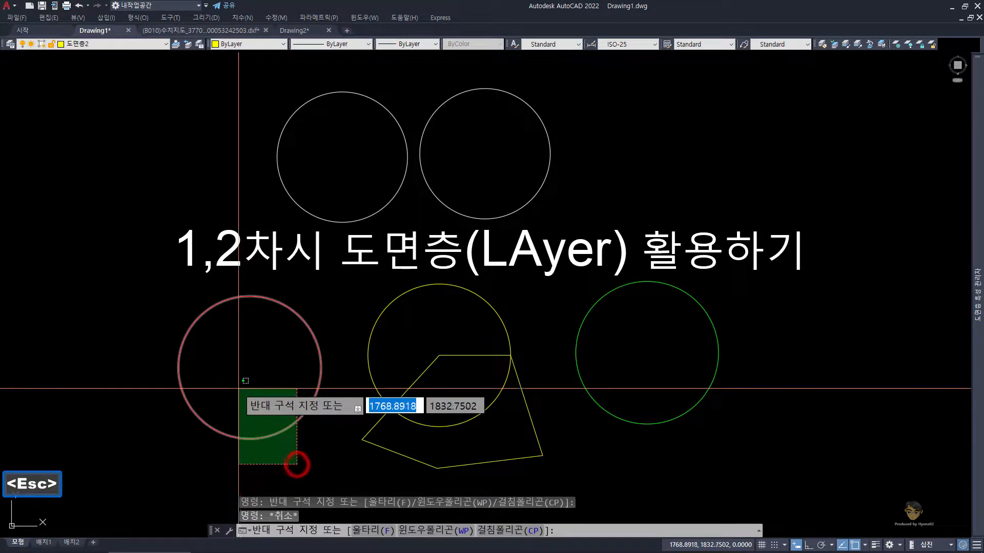
{"action": "left_click", "coordinate": [233, 386]}
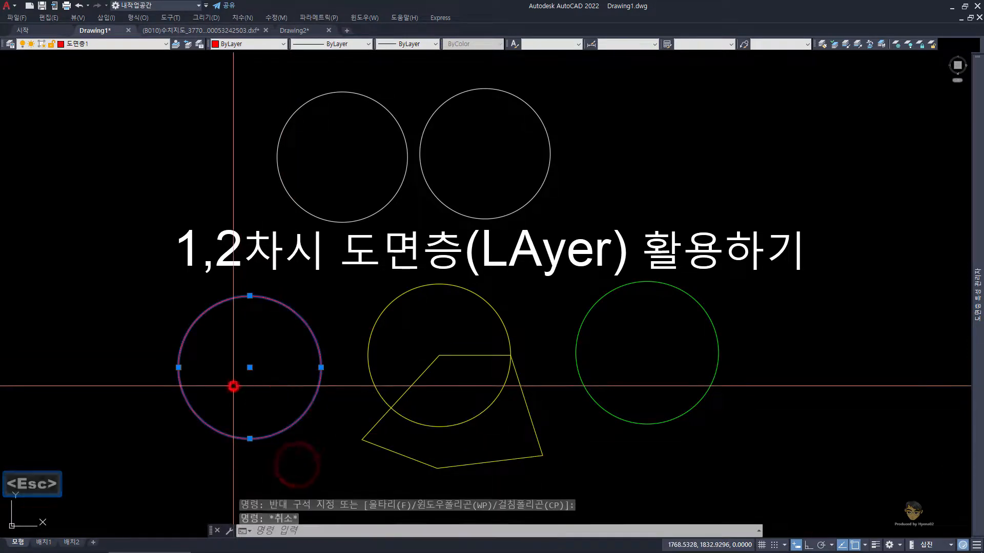
{"action": "left_click", "coordinate": [128, 45]}
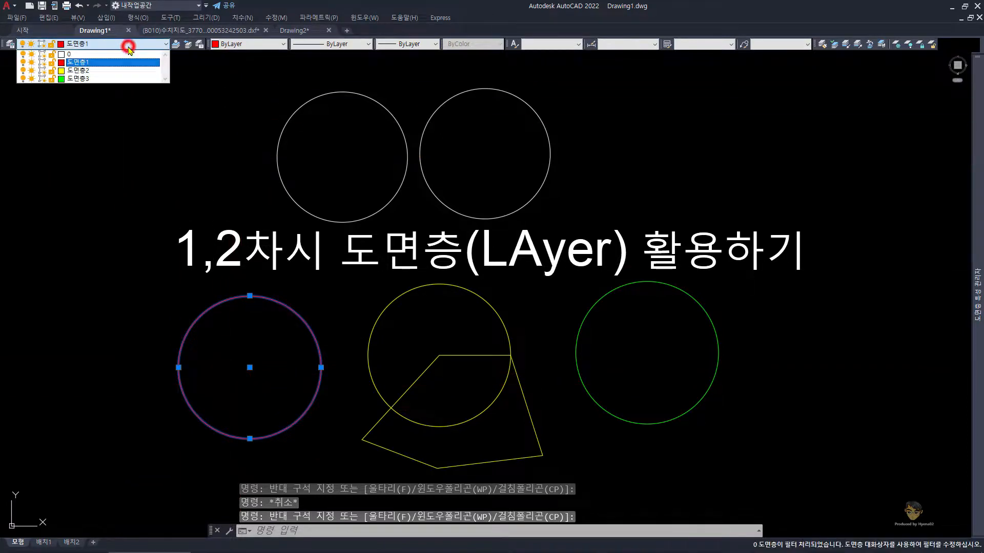
{"action": "left_click", "coordinate": [123, 79]}
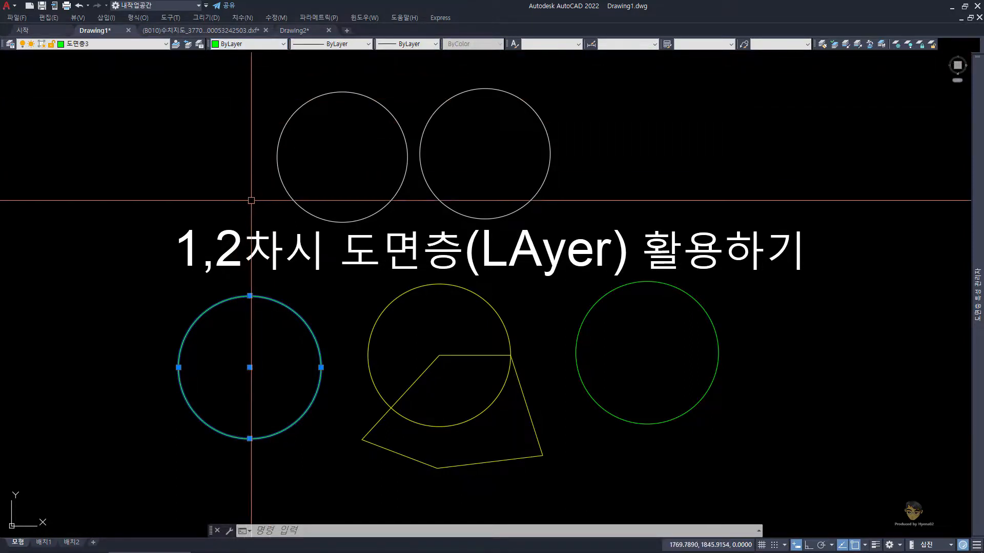
{"action": "key", "text": "Escape"}
{"action": "key", "text": "ctrl+z"}
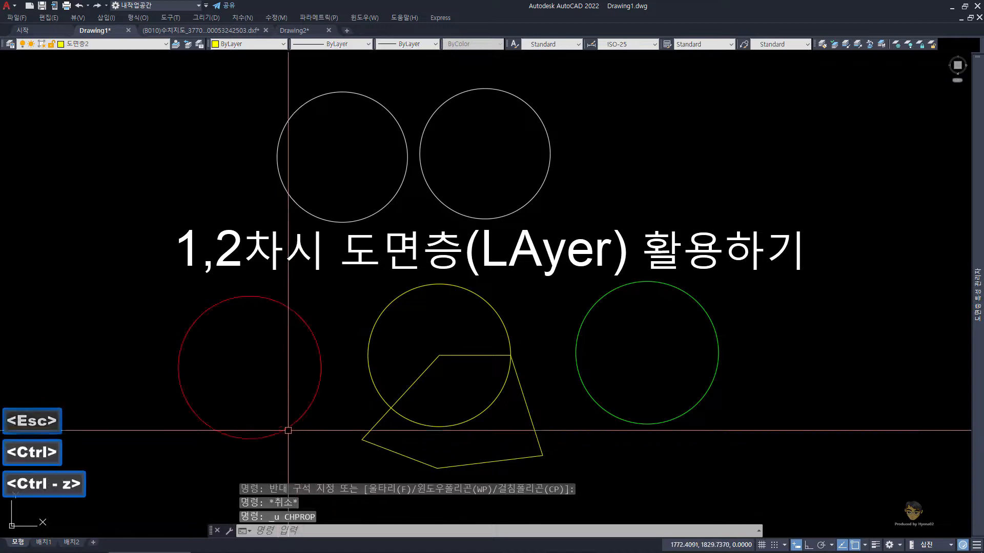
Override the red circle's colour with green (초록색) while leaving it on its layer.
{"action": "left_click", "coordinate": [314, 431]}
{"action": "left_click", "coordinate": [259, 335]}
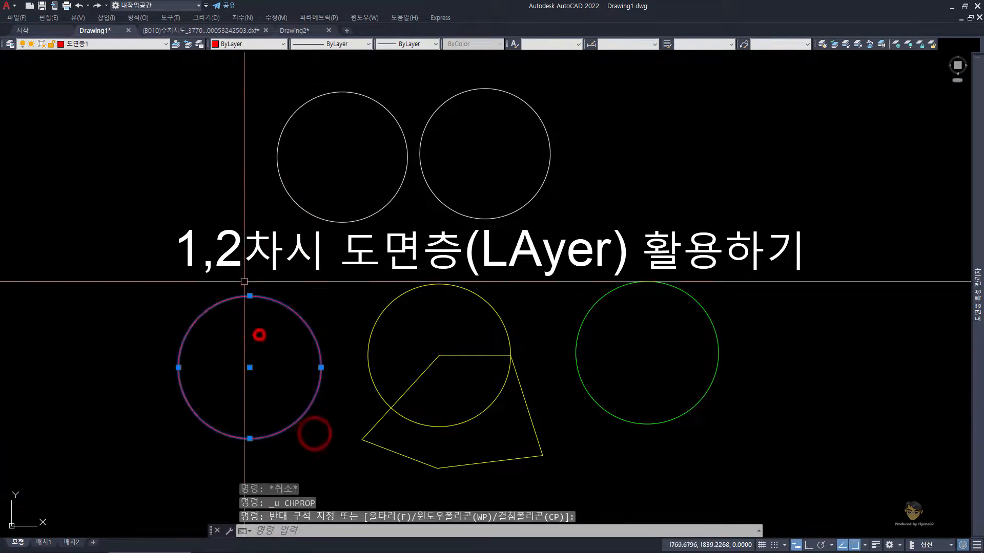
{"action": "left_click", "coordinate": [235, 44]}
{"action": "left_click", "coordinate": [253, 87]}
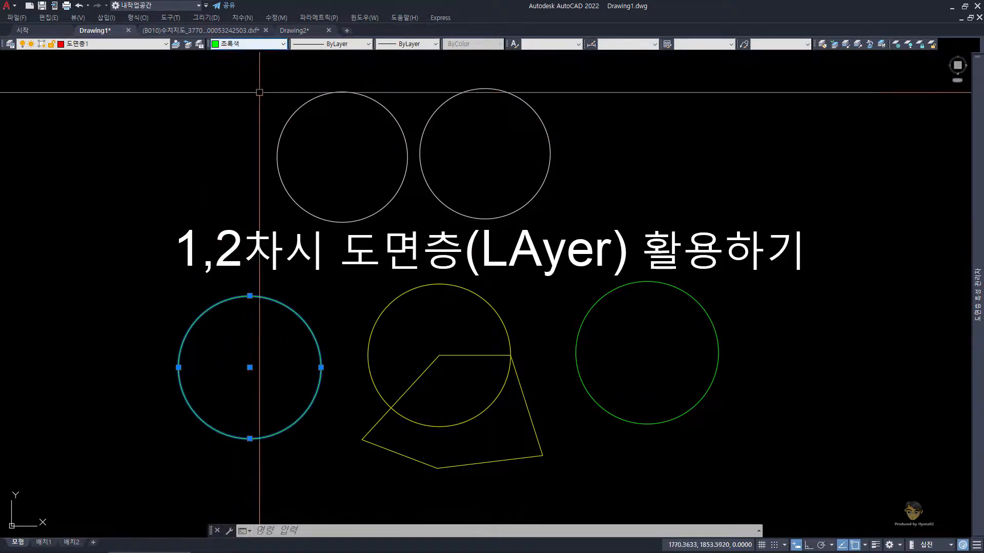
{"action": "key", "text": "Escape"}
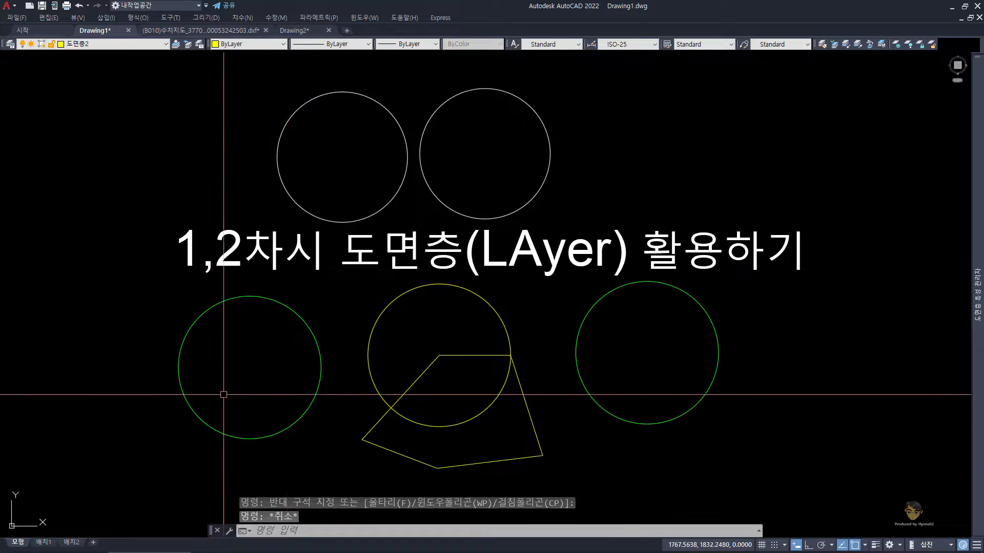
Move the recoloured circle to layer 도면층3, set its colour back to ByLayer, and clear the selection.
{"action": "left_click", "coordinate": [308, 446]}
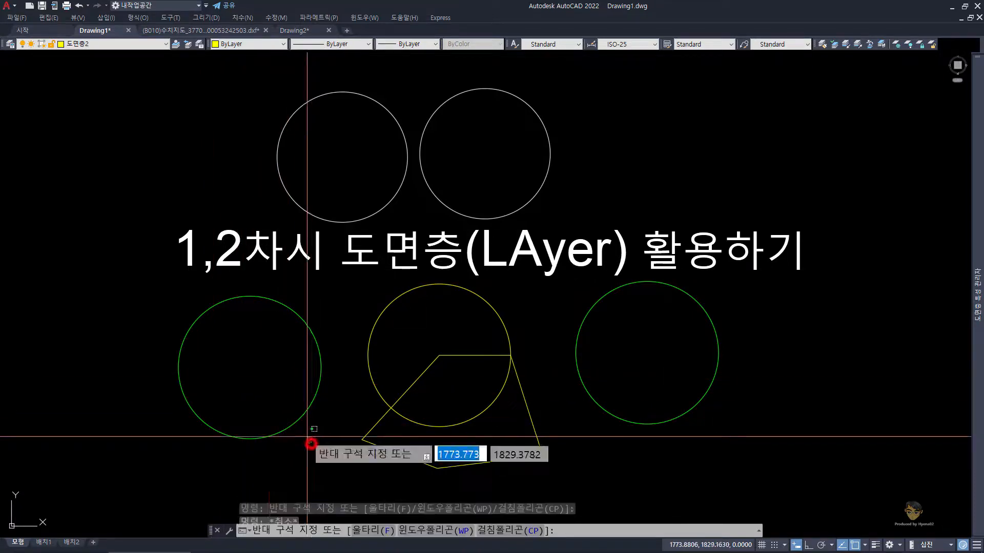
{"action": "left_click", "coordinate": [269, 403]}
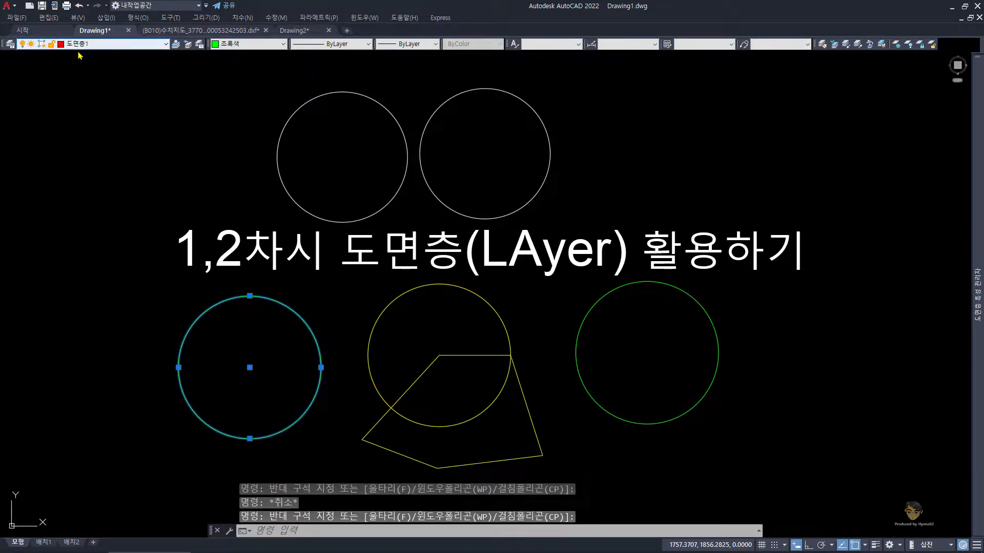
{"action": "left_click", "coordinate": [132, 43]}
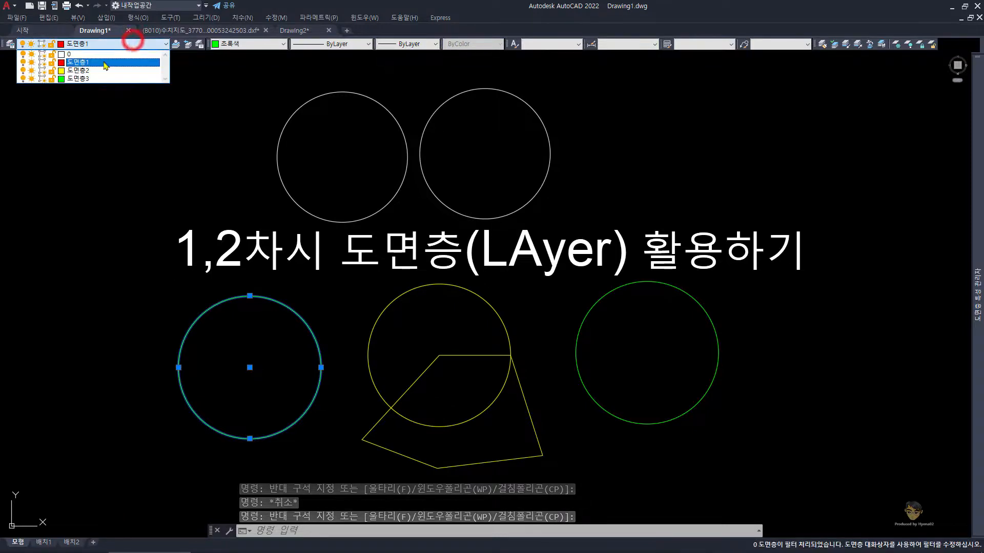
{"action": "left_click", "coordinate": [103, 79]}
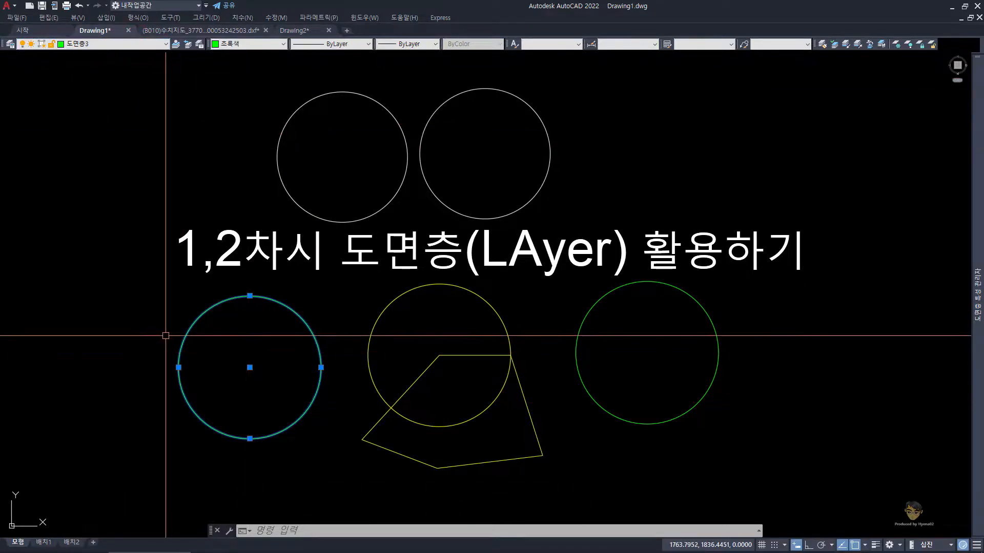
{"action": "left_click", "coordinate": [252, 44]}
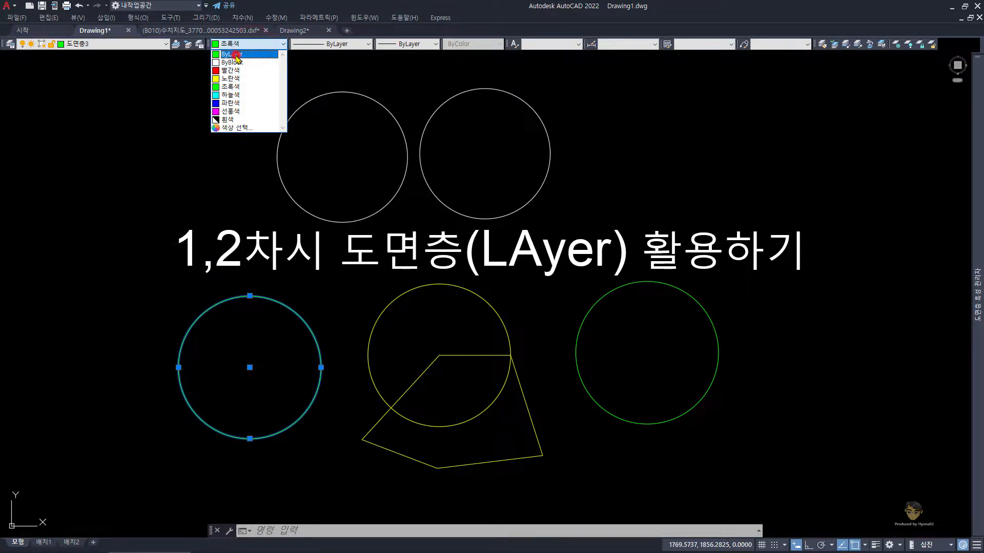
{"action": "left_click", "coordinate": [237, 56]}
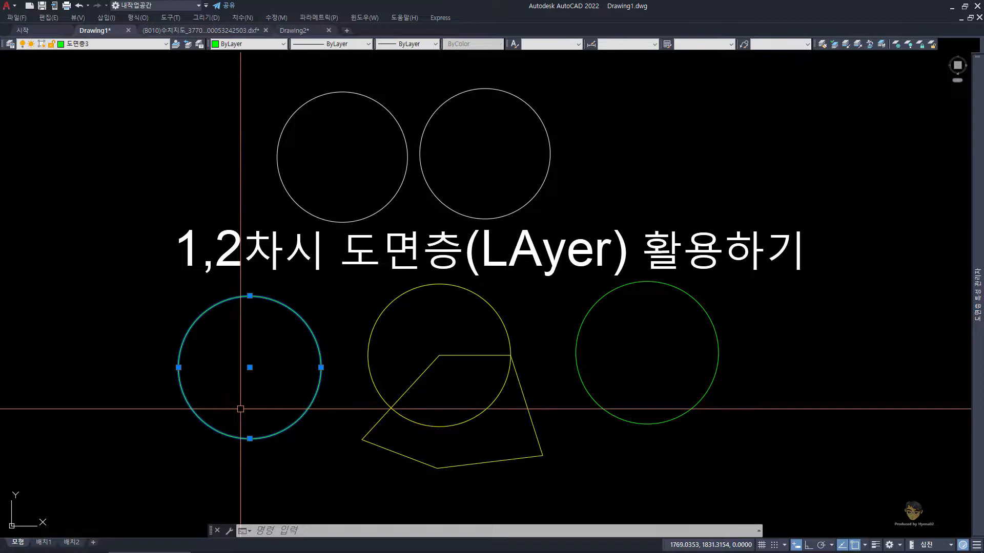
{"action": "key", "text": "Escape"}
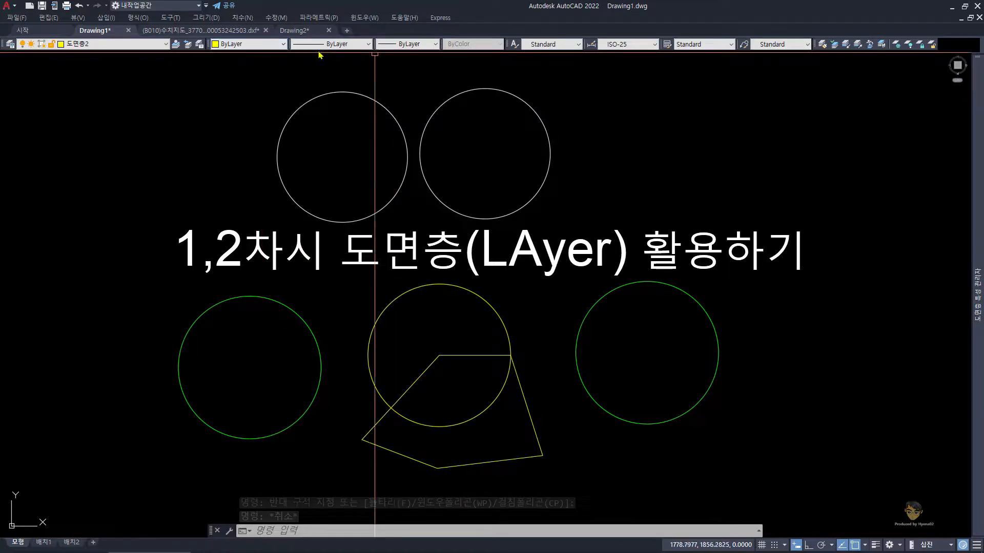
Show the object properties and reassign the green circle beside the yellow one to layer 0 and to layer 도면층1, then deselect it.
{"action": "key", "text": "ctrl+1"}
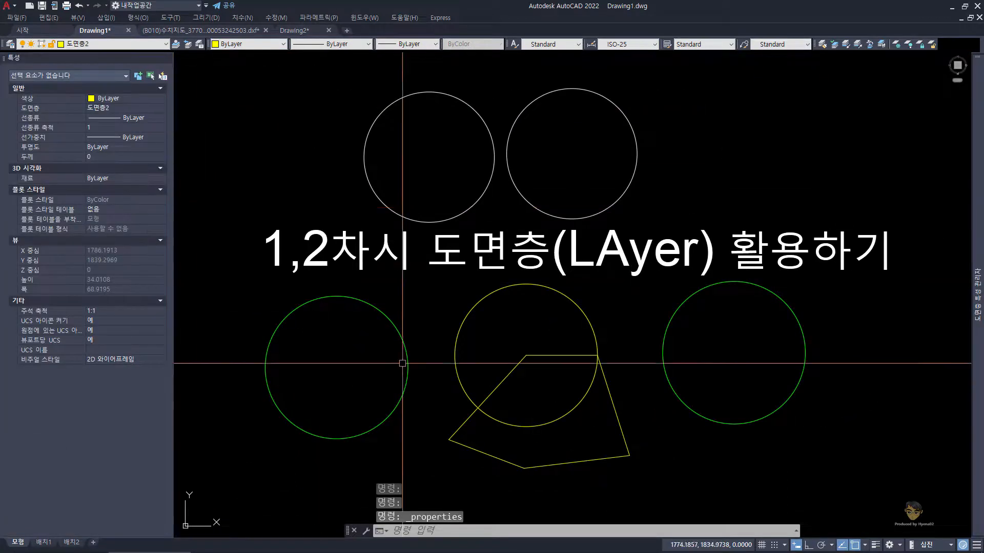
{"action": "left_click", "coordinate": [374, 466]}
{"action": "left_click", "coordinate": [291, 383]}
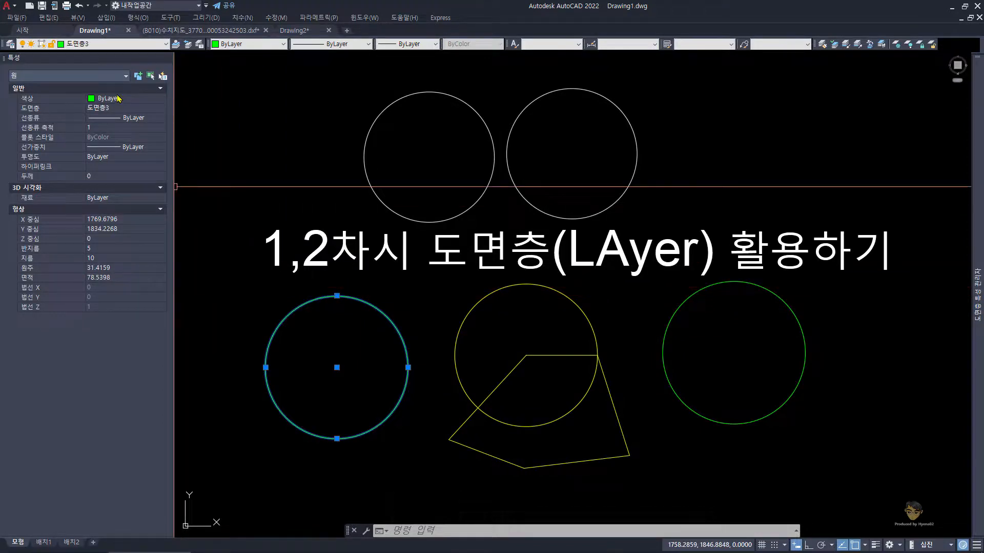
{"action": "left_click", "coordinate": [118, 109]}
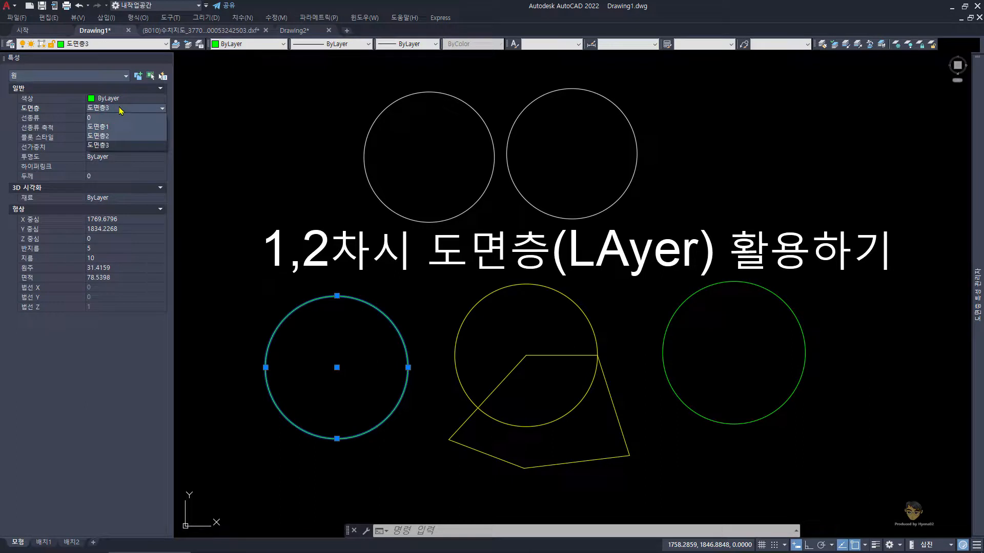
{"action": "left_click", "coordinate": [124, 119]}
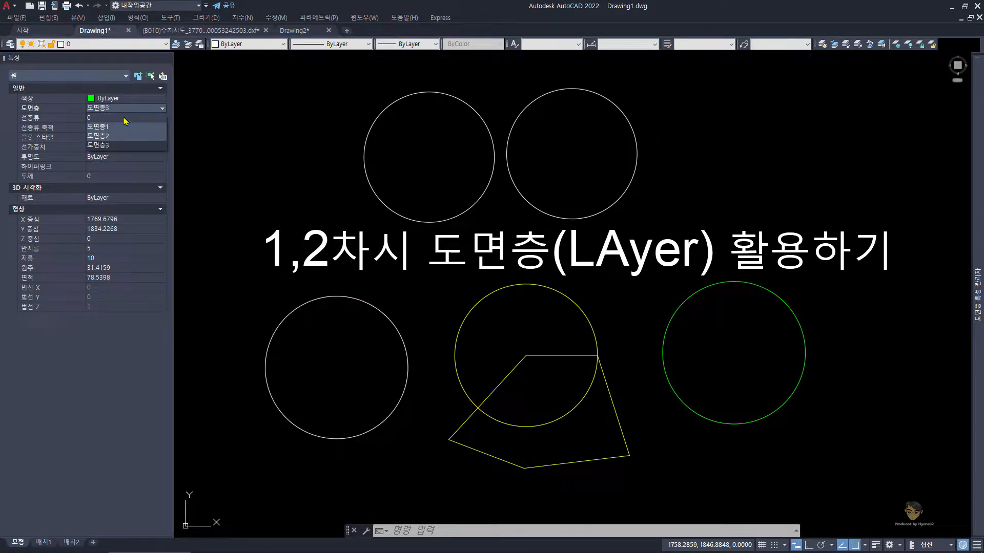
{"action": "left_click", "coordinate": [113, 127]}
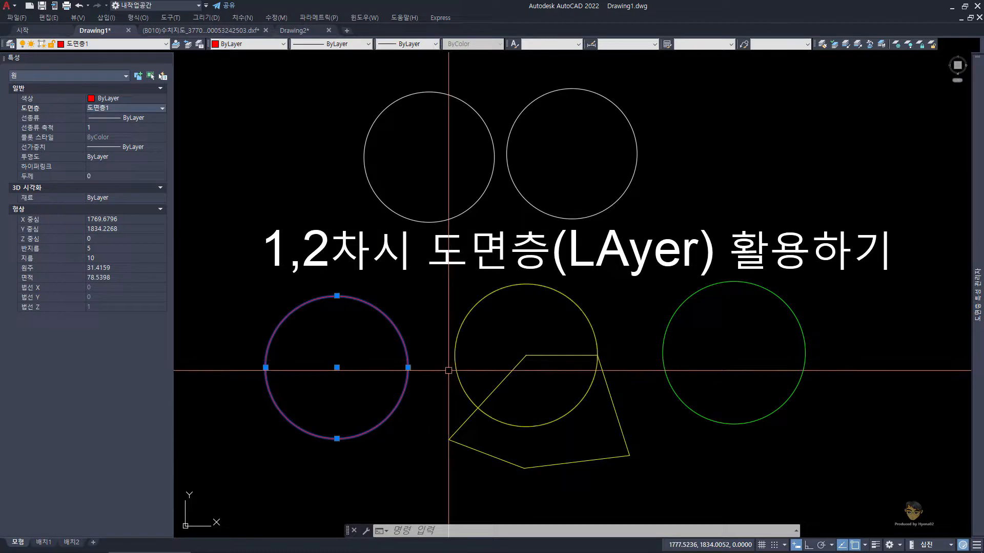
{"action": "key", "text": "Escape"}
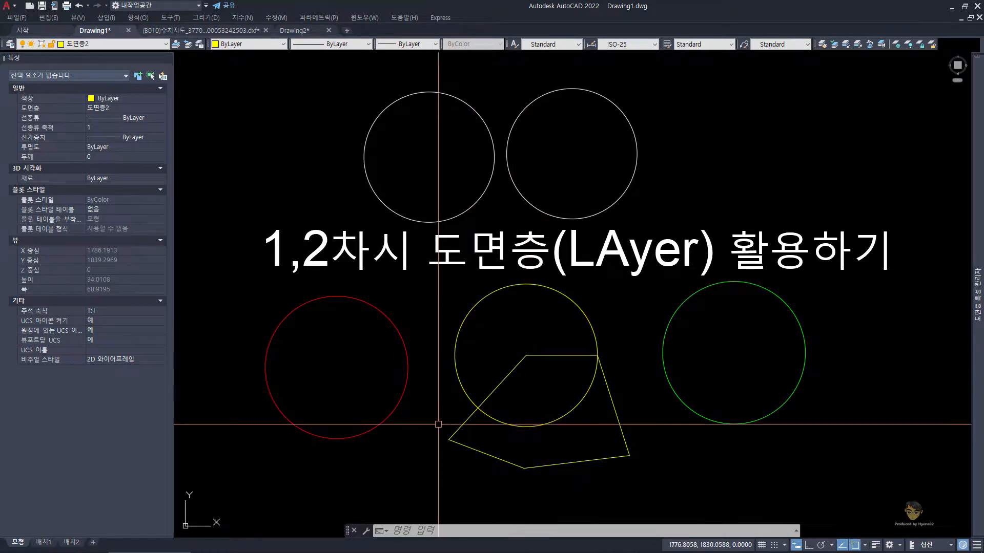
Select the red circle to examine its properties, and clear the selection.
{"action": "left_click", "coordinate": [416, 415]}
{"action": "left_click", "coordinate": [374, 372]}
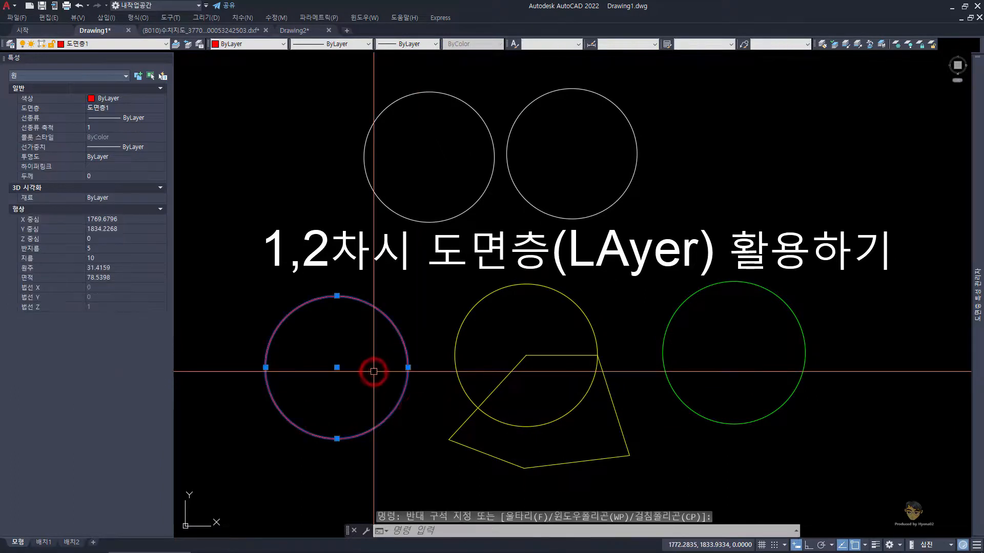
{"action": "key", "text": "Escape"}
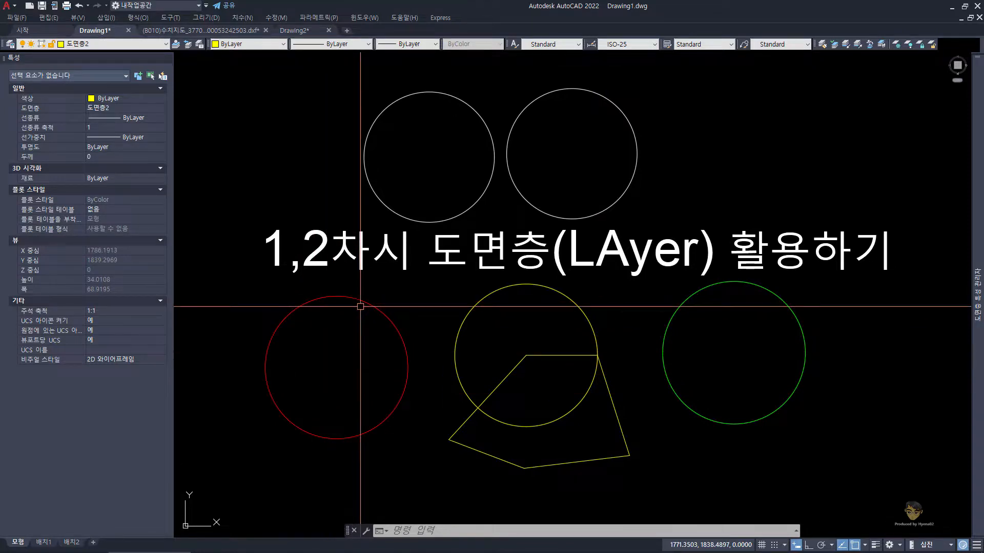
Match the properties of the steep yellow line under the circles onto the red circle and the green circle using MATCHPROP.
{"action": "left_click", "coordinate": [641, 485]}
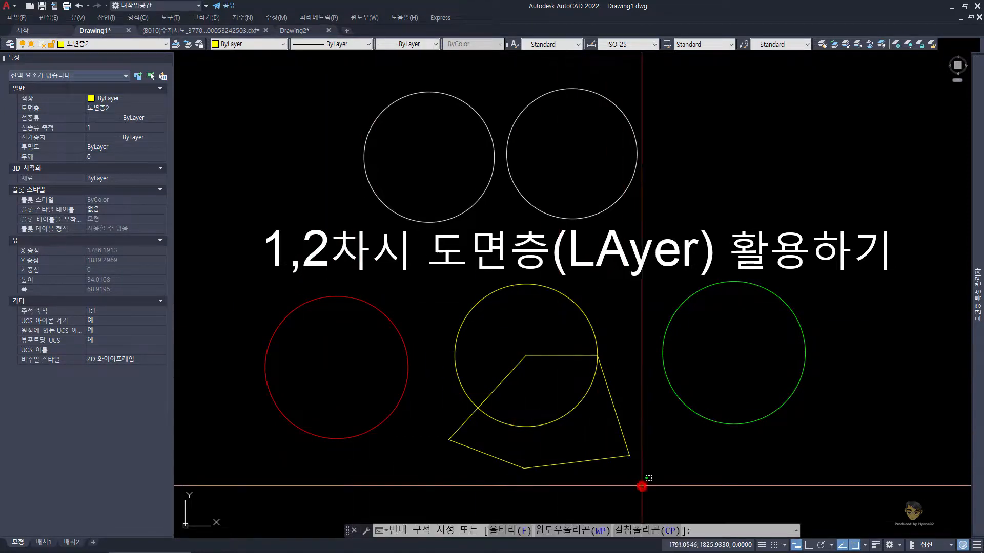
{"action": "left_click", "coordinate": [592, 424]}
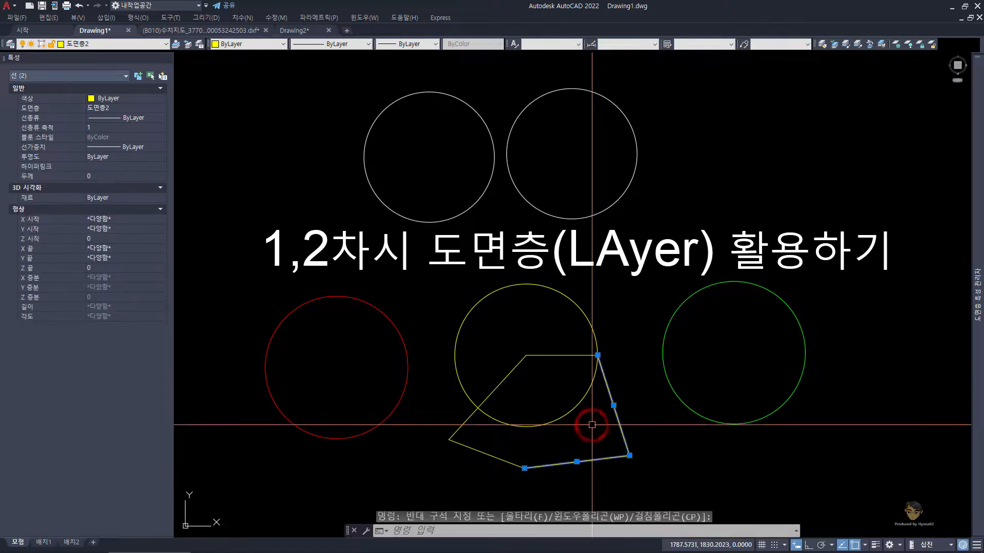
{"action": "type", "text": "m"}
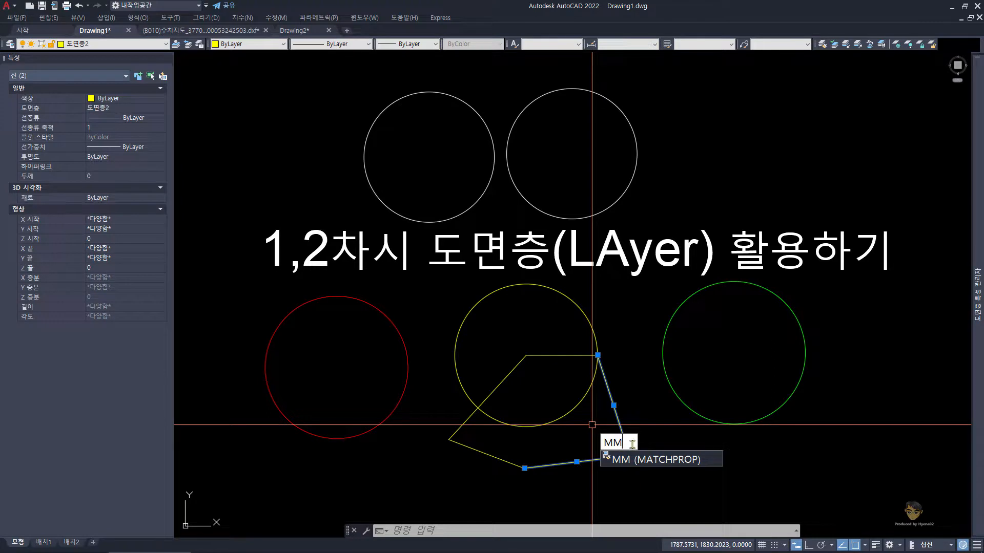
{"action": "key", "text": "space"}
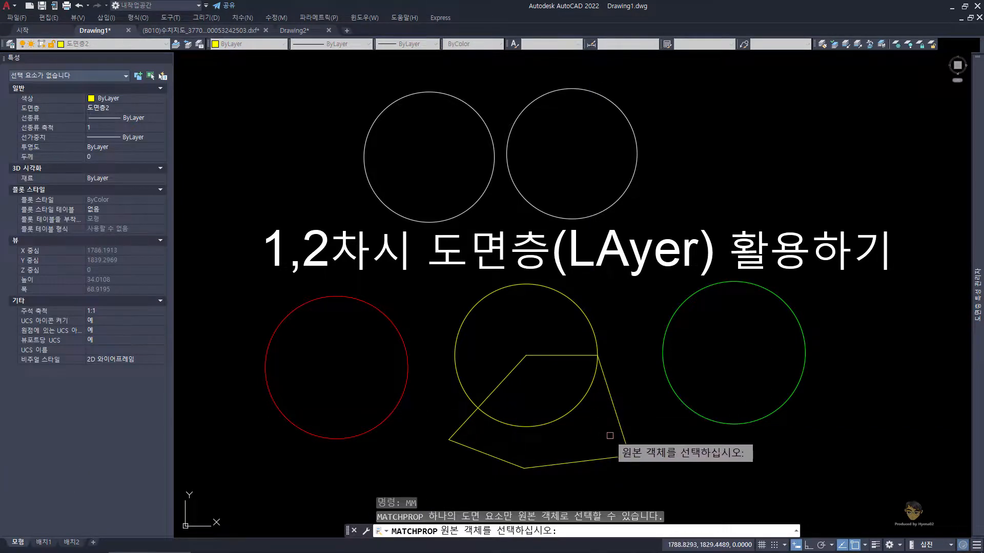
{"action": "left_click", "coordinate": [620, 421]}
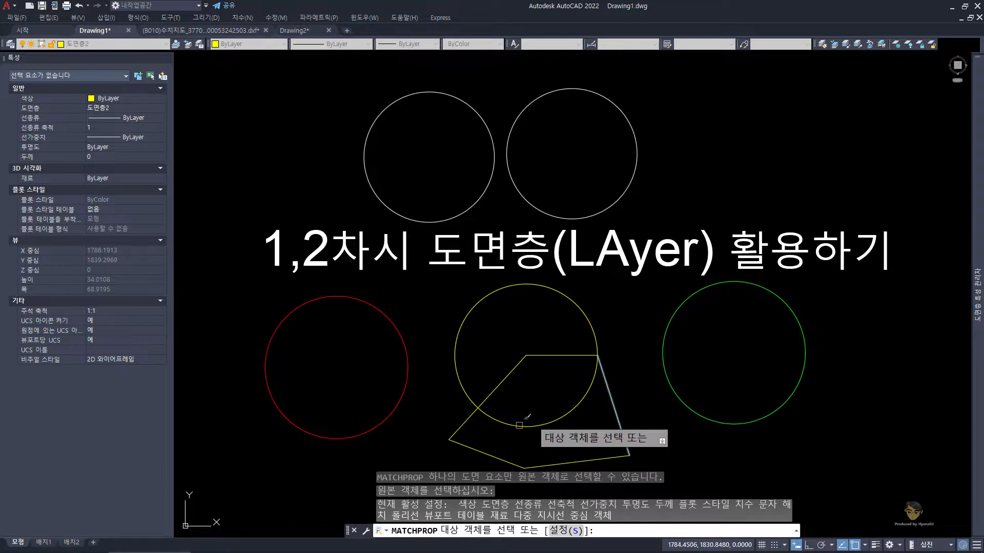
{"action": "mouse_move", "coordinate": [382, 453]}
{"action": "left_mouse_down"}
{"action": "mouse_move", "coordinate": [359, 405]}
{"action": "mouse_move", "coordinate": [405, 400]}
{"action": "mouse_move", "coordinate": [374, 464]}
{"action": "left_mouse_up"}
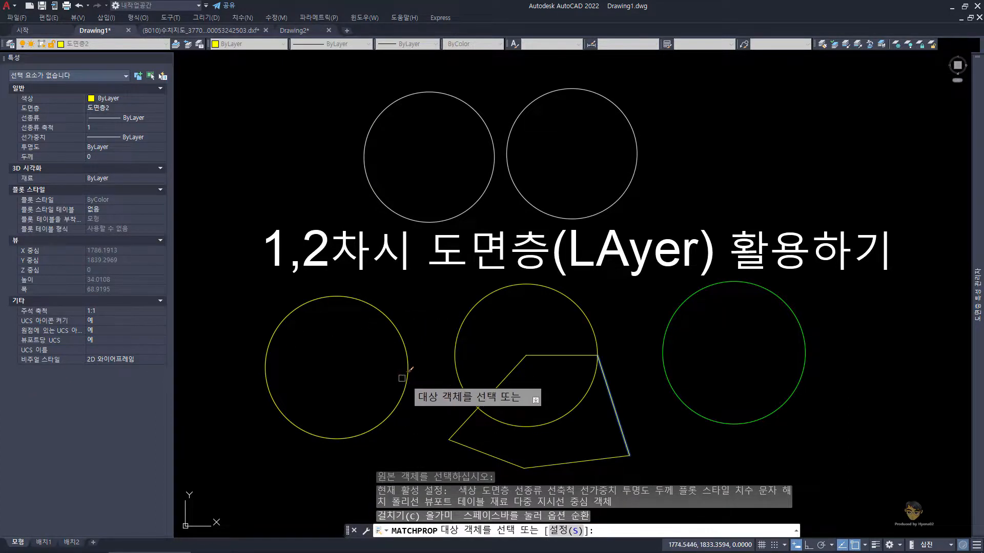
{"action": "left_click_drag", "start_coordinate": [820, 435], "coordinate": [879, 393]}
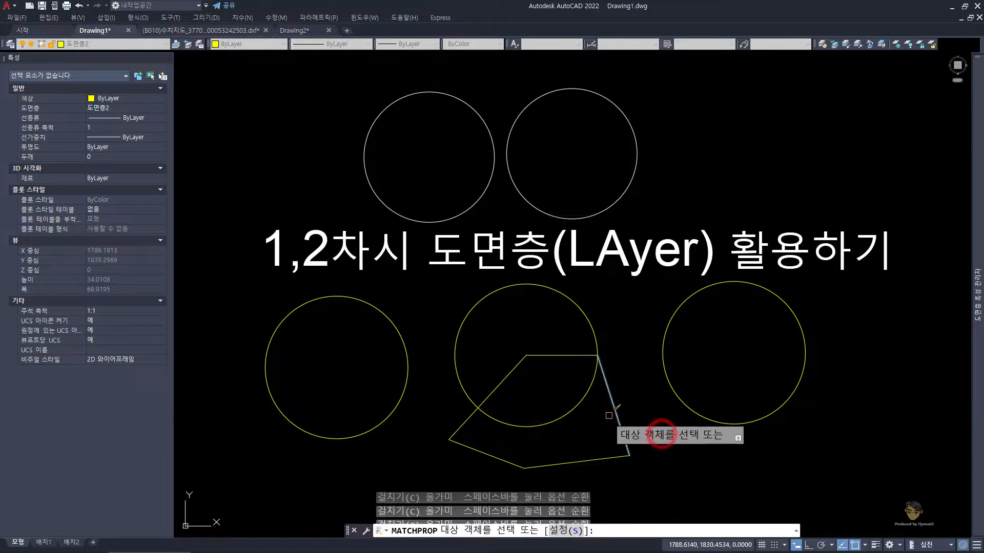
Match the yellow line's properties onto the two white circles above the title text, and undo the whole MATCHPROP operation.
{"action": "mouse_move", "coordinate": [665, 167]}
{"action": "left_mouse_down"}
{"action": "mouse_move", "coordinate": [538, 152]}
{"action": "mouse_move", "coordinate": [517, 98]}
{"action": "left_mouse_up"}
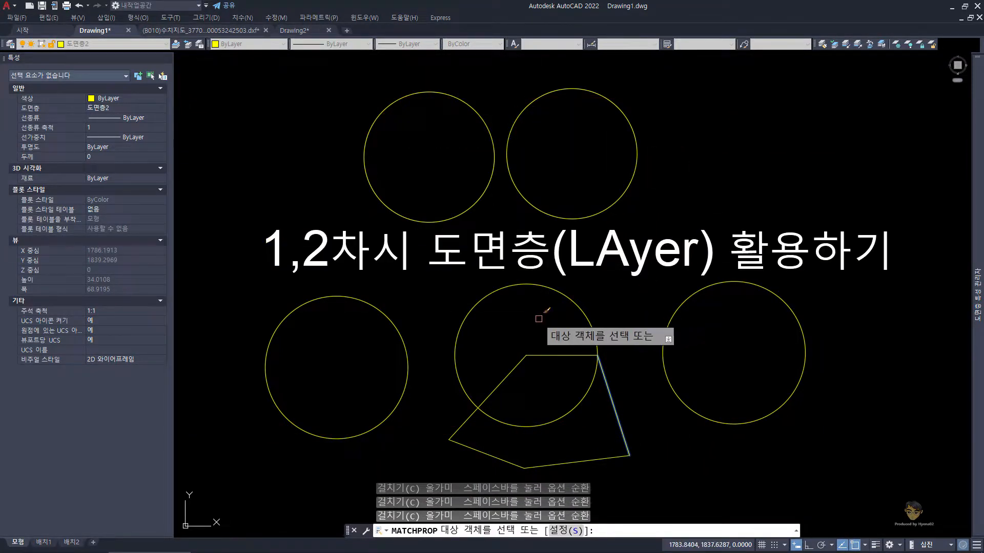
{"action": "key", "text": "space"}
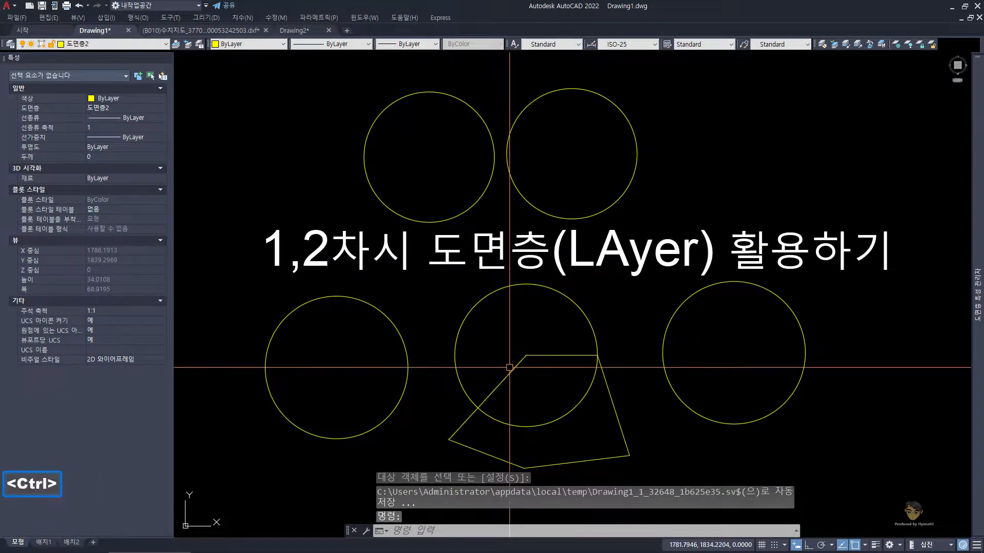
{"action": "key", "text": "ctrl+z"}
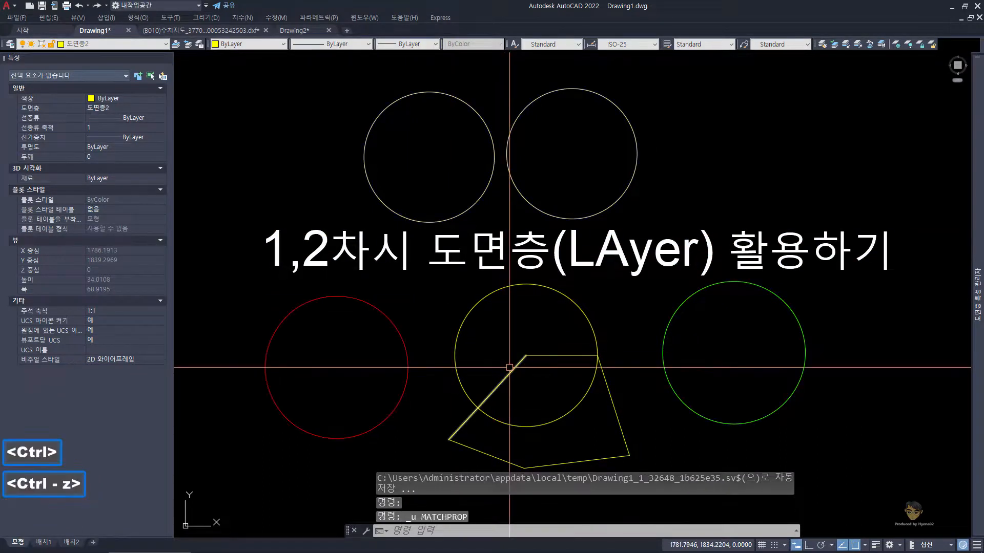
{"action": "left_click", "coordinate": [596, 460]}
{"action": "type", "text": "mm"}
{"action": "key", "text": "space"}
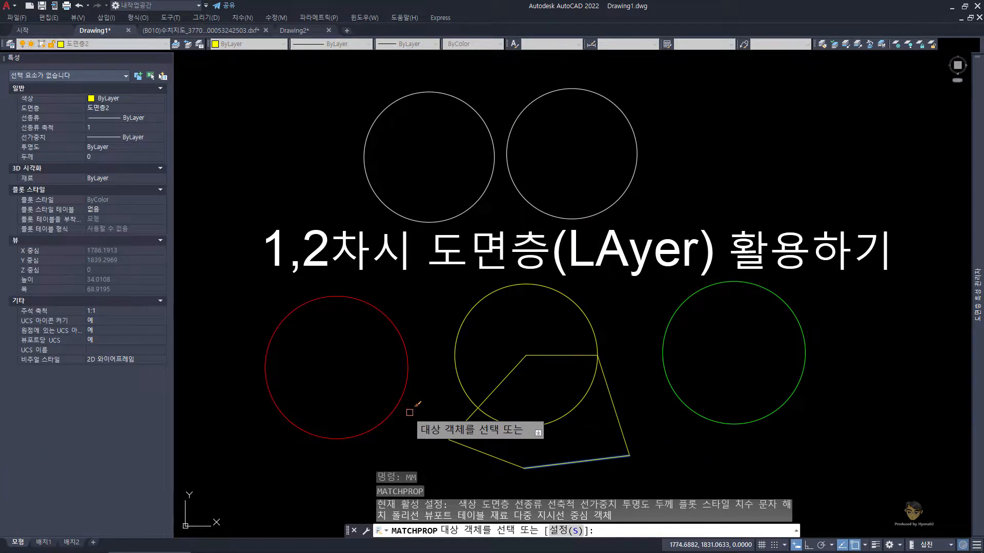
{"action": "key", "text": "Escape"}
{"action": "key", "text": "Escape"}
{"action": "key", "text": "Escape"}
Try to run MATCHPROP with two yellow lines preselected as the source, and cancel the command.
{"action": "left_click", "coordinate": [652, 477]}
{"action": "left_click", "coordinate": [616, 414]}
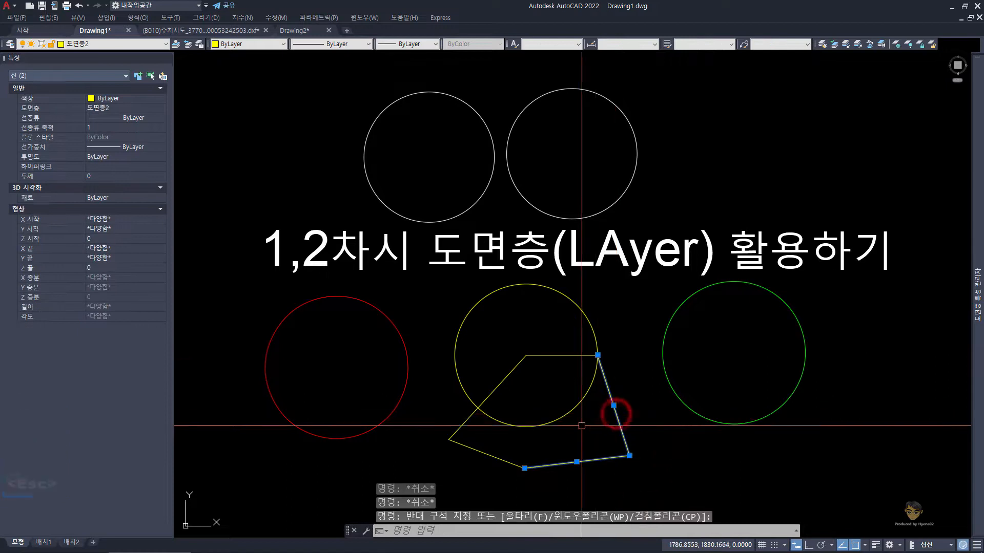
{"action": "type", "text": "mm"}
{"action": "key", "text": "space"}
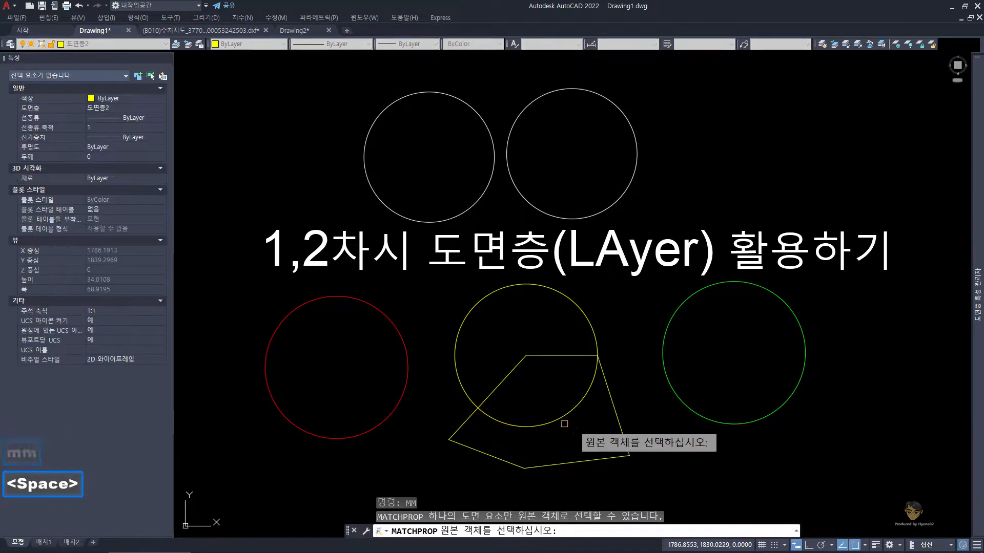
{"action": "key", "text": "Escape"}
{"action": "key", "text": "Escape"}
Match the middle yellow circle's properties onto the green circle, the two white circles, the title text and the red circle.
{"action": "left_click", "coordinate": [468, 348]}
{"action": "left_click", "coordinate": [441, 311]}
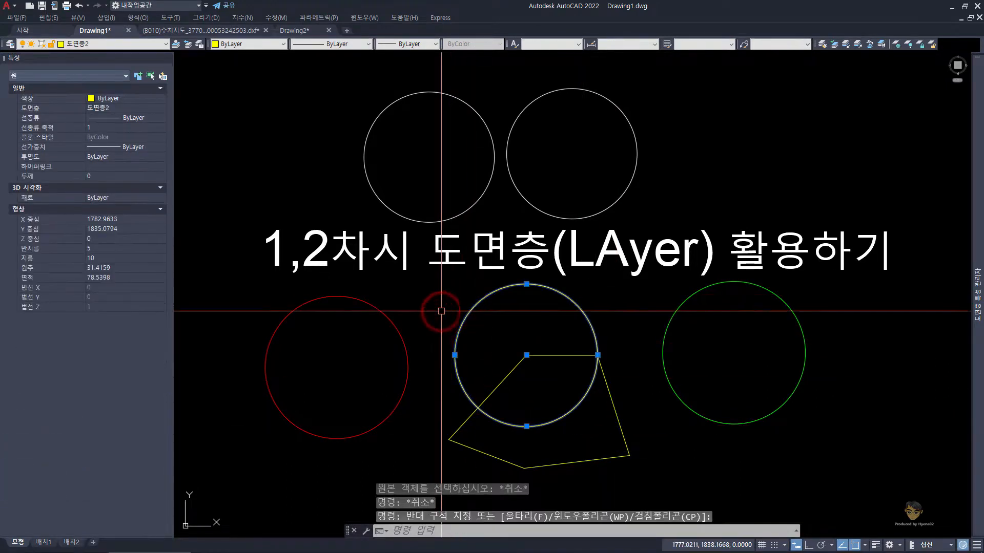
{"action": "type", "text": "mm"}
{"action": "key", "text": "space"}
{"action": "mouse_move", "coordinate": [835, 430]}
{"action": "left_mouse_down"}
{"action": "mouse_move", "coordinate": [777, 335]}
{"action": "mouse_move", "coordinate": [771, 354]}
{"action": "left_mouse_up"}
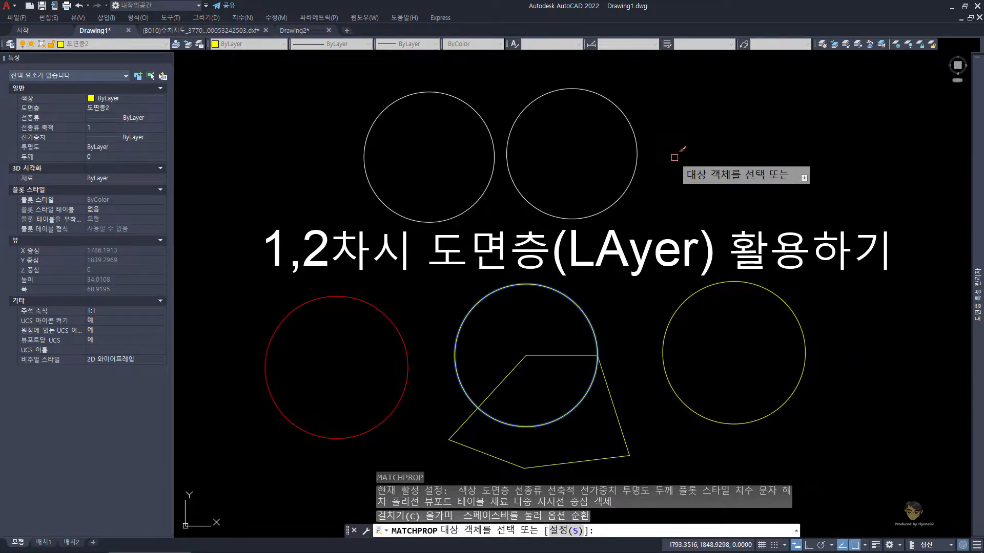
{"action": "left_click_drag", "start_coordinate": [714, 158], "coordinate": [461, 176]}
{"action": "left_click_drag", "start_coordinate": [862, 312], "coordinate": [802, 238]}
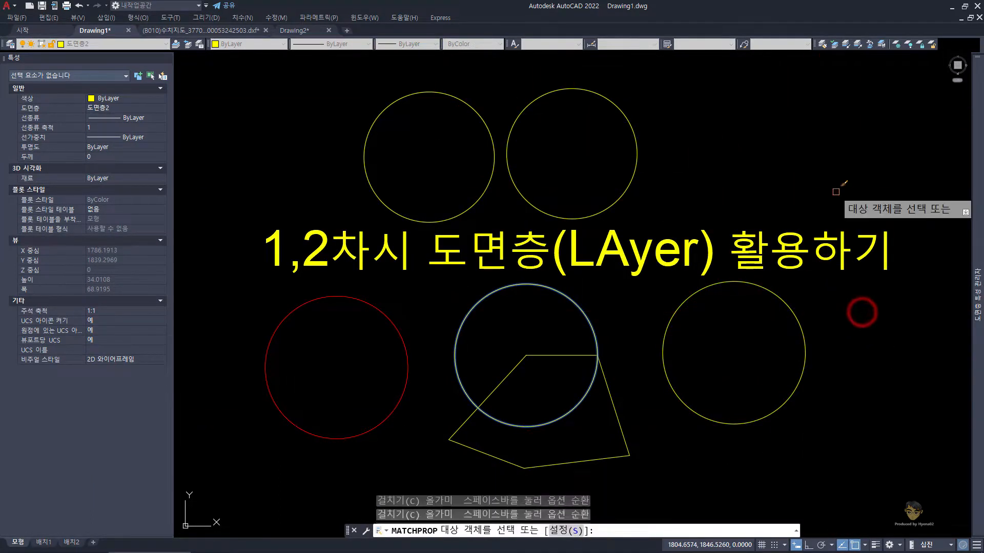
{"action": "mouse_move", "coordinate": [418, 421]}
{"action": "left_mouse_down"}
{"action": "mouse_move", "coordinate": [382, 327]}
{"action": "mouse_move", "coordinate": [656, 339]}
{"action": "left_mouse_up"}
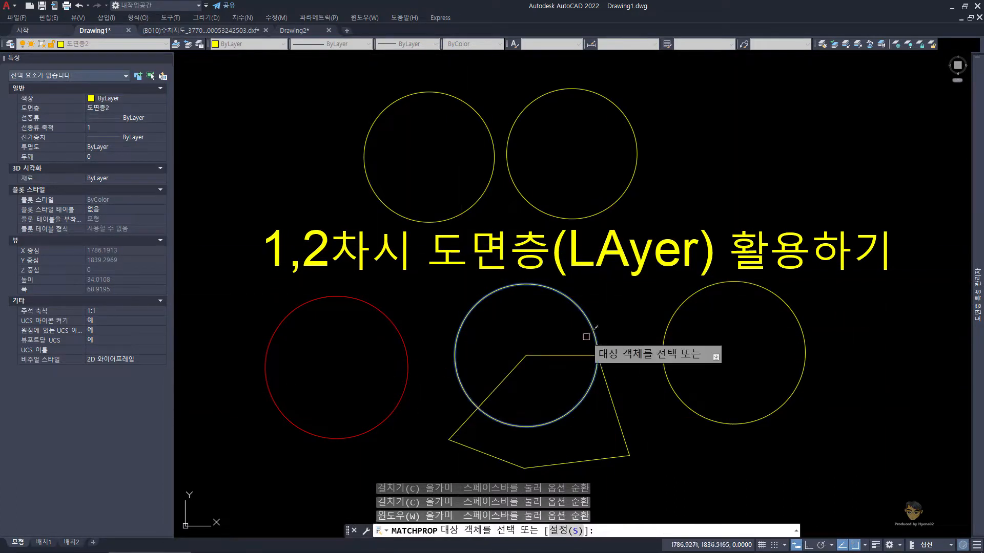
{"action": "left_click_drag", "start_coordinate": [395, 448], "coordinate": [410, 355]}
{"action": "key", "text": "space"}
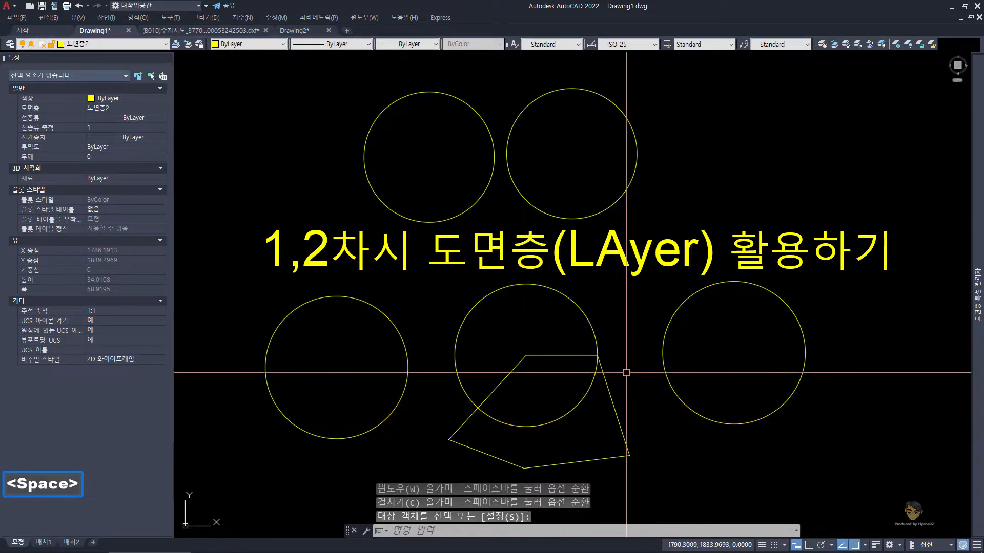
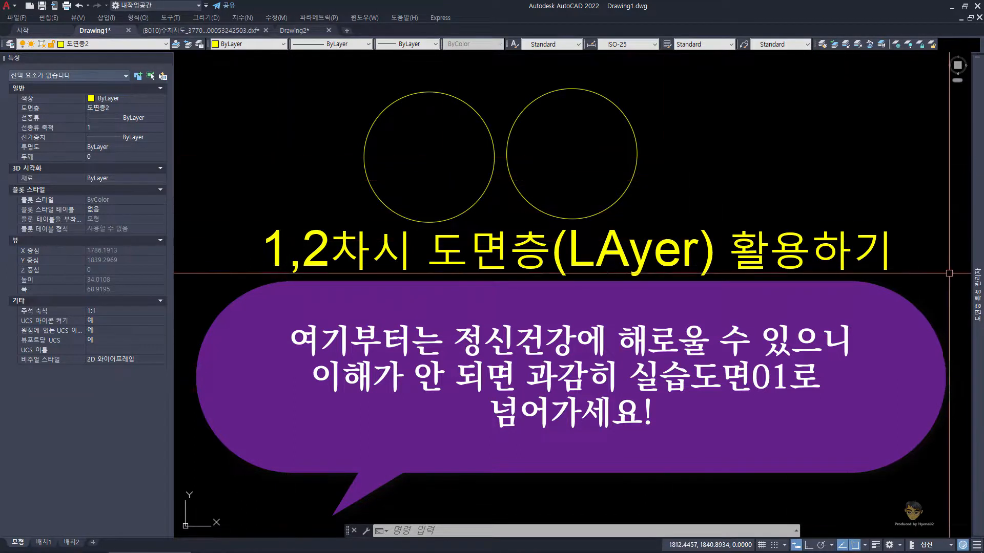
Switch to the (B010)수치지도 map drawing and expand the filter tree in its layer properties manager.
{"action": "mouse_move", "coordinate": [977, 293]}
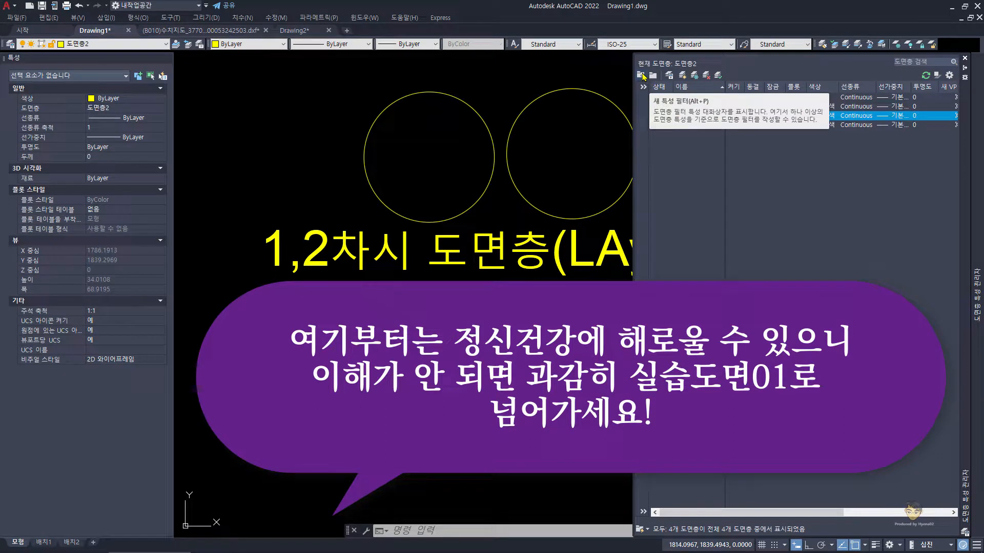
{"action": "left_click", "coordinate": [274, 127]}
{"action": "left_click", "coordinate": [239, 105]}
{"action": "left_click", "coordinate": [210, 32]}
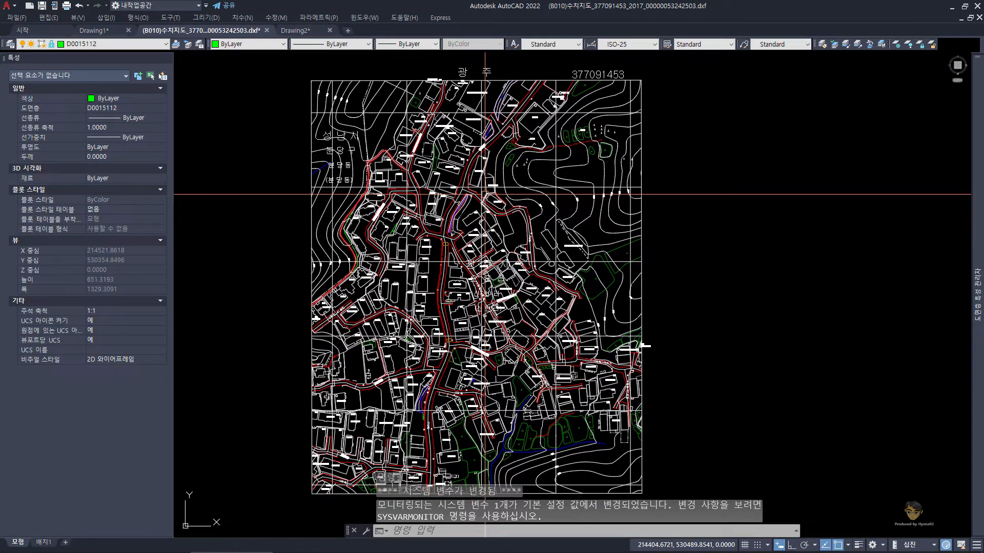
{"action": "mouse_move", "coordinate": [976, 190]}
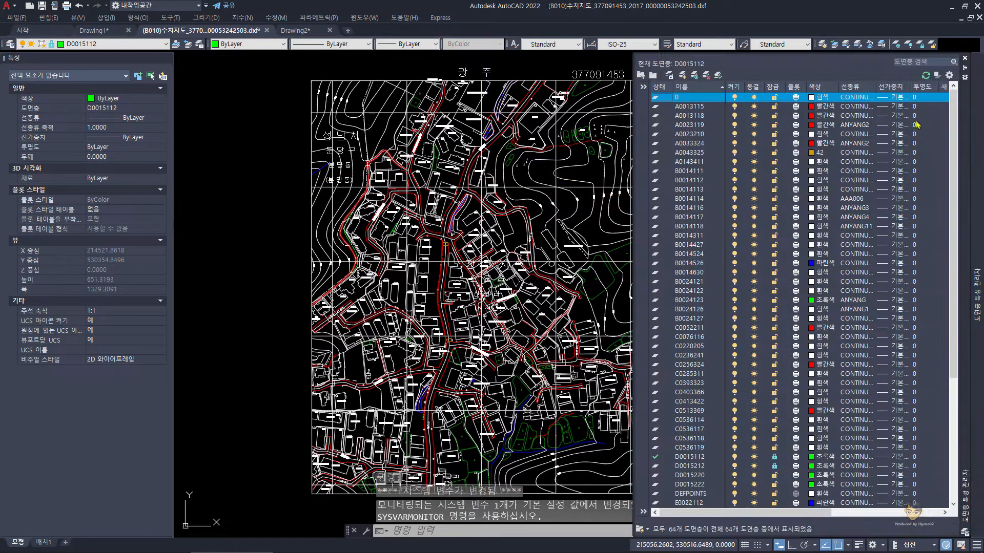
{"action": "left_click", "coordinate": [908, 62]}
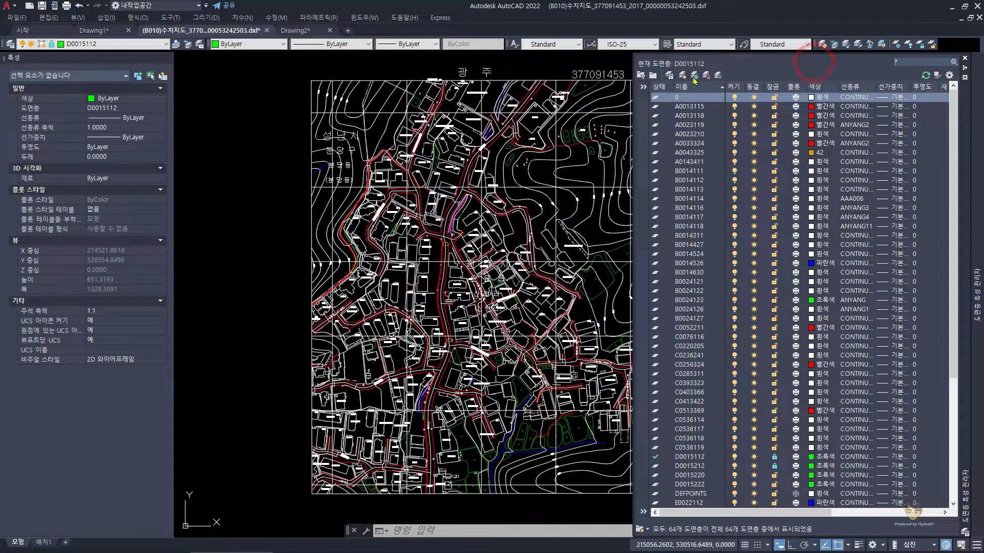
{"action": "left_click", "coordinate": [643, 88]}
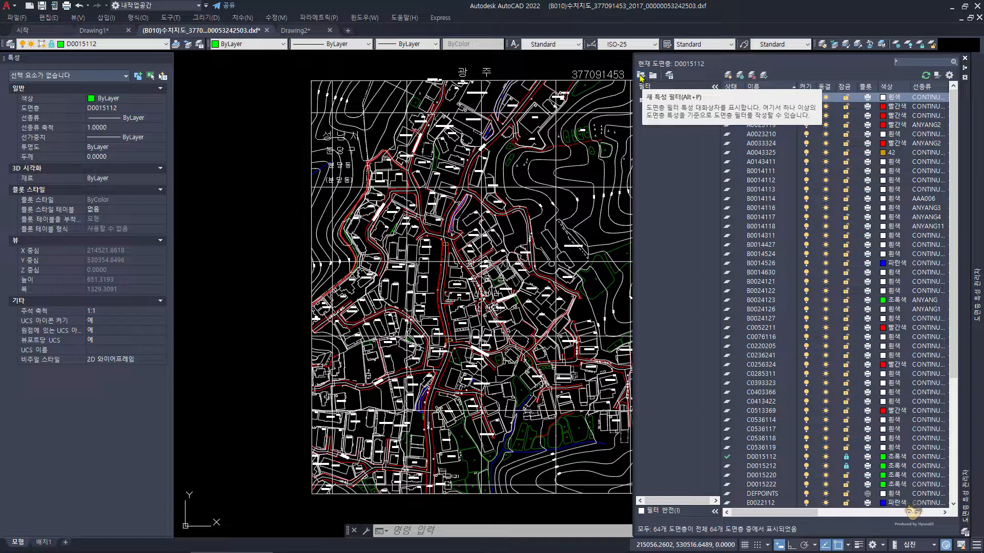
Create a new layer property filter named d and define its layer name criterion as d*.
{"action": "left_click", "coordinate": [640, 75]}
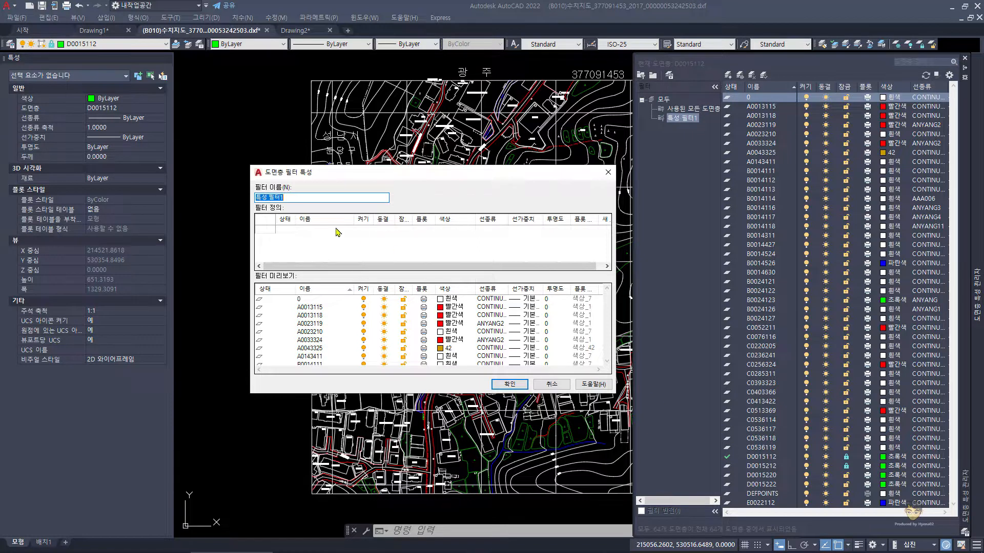
{"action": "left_click_drag", "start_coordinate": [287, 198], "coordinate": [256, 196]}
{"action": "key", "text": "BackSpace"}
{"action": "type", "text": "d"}
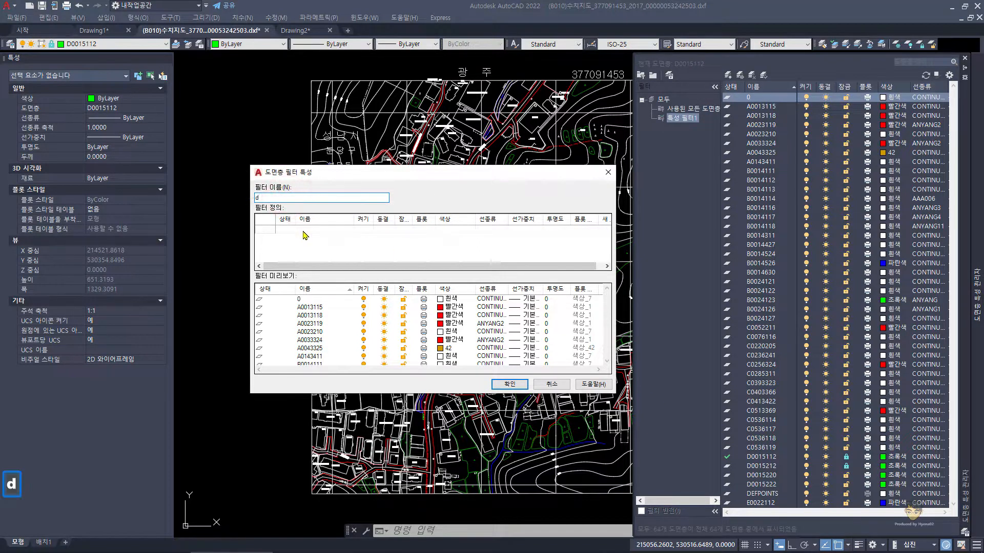
{"action": "left_click", "coordinate": [287, 231]}
{"action": "left_click", "coordinate": [292, 231]}
{"action": "left_click", "coordinate": [310, 231]}
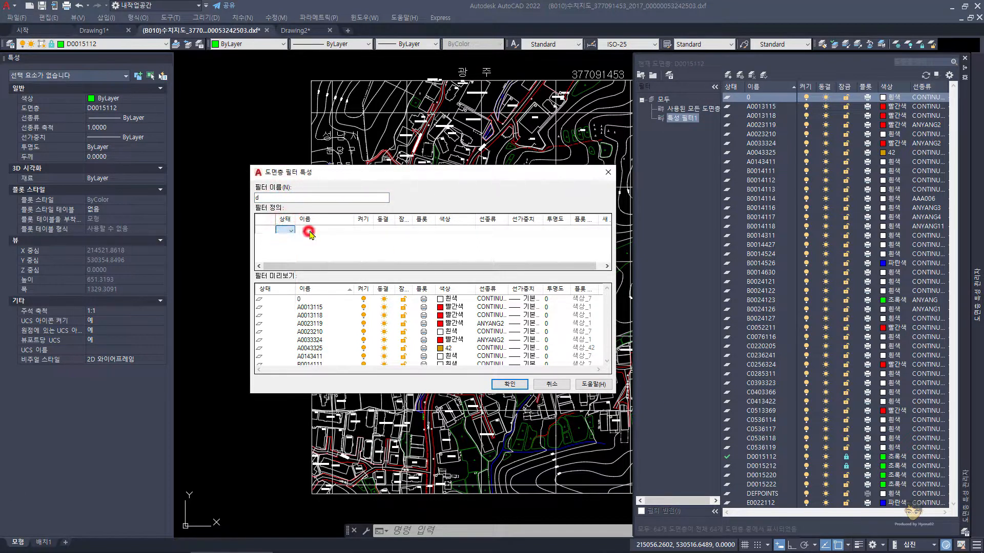
{"action": "key", "text": "BackSpace"}
{"action": "type", "text": "*"}
{"action": "key", "text": "Left"}
{"action": "type", "text": "d"}
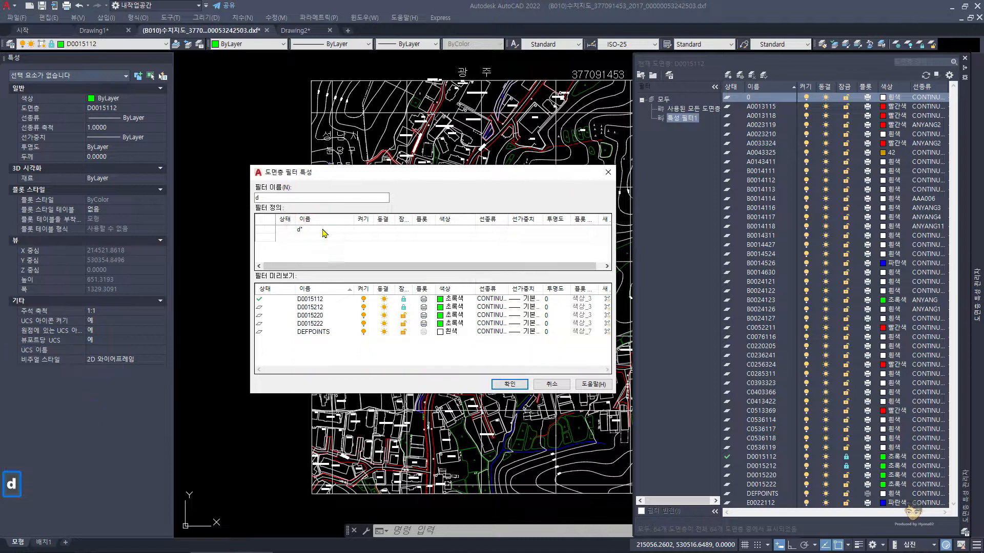
Clear the stray wildcard rows and the name criterion from the filter definition.
{"action": "left_click", "coordinate": [320, 261]}
{"action": "left_click", "coordinate": [316, 241]}
{"action": "scroll", "coordinate": [366, 229], "scroll_direction": "up", "scroll_amount": 2}
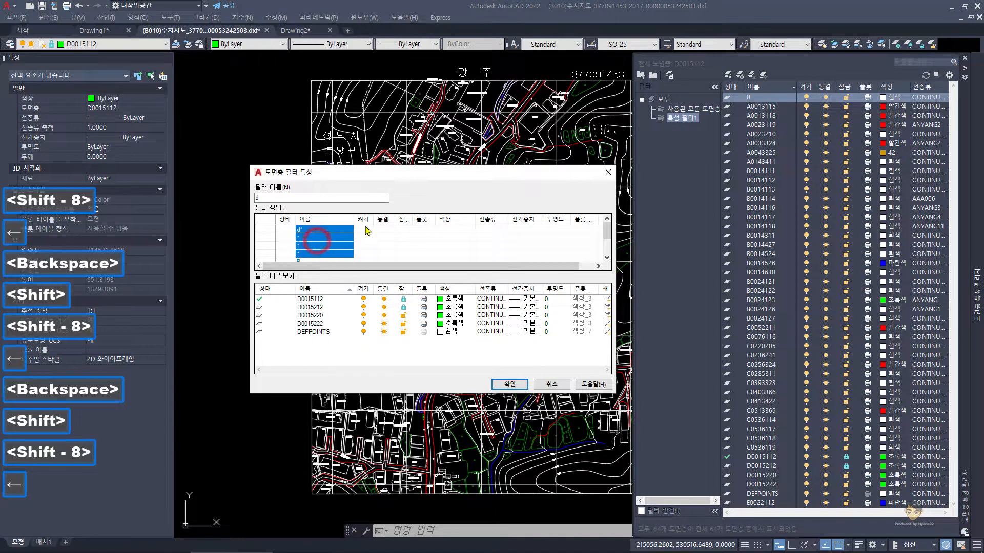
{"action": "left_click", "coordinate": [312, 230]}
{"action": "left_click", "coordinate": [318, 237]}
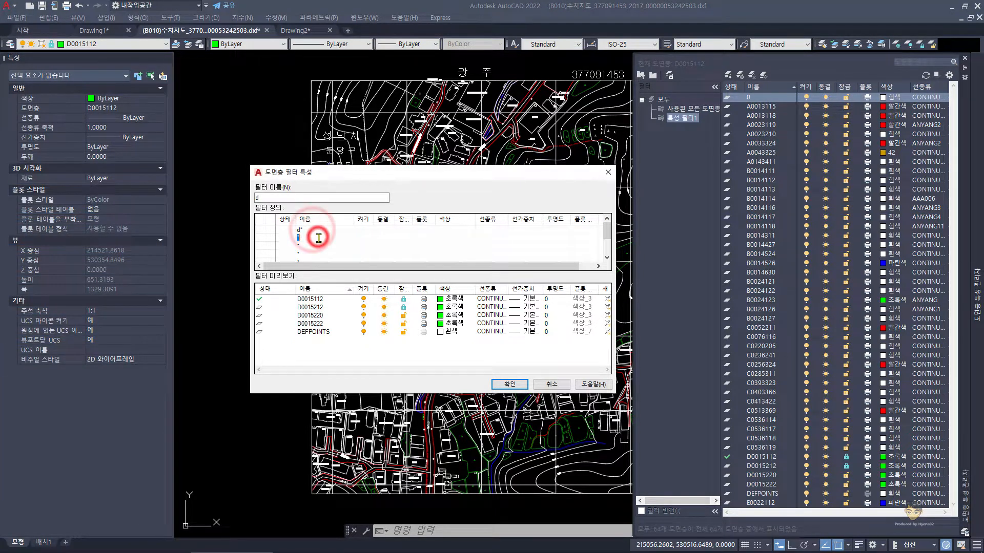
{"action": "key", "text": "Delete"}
{"action": "key", "text": "Delete"}
{"action": "key", "text": "Delete"}
{"action": "key", "text": "BackSpace"}
{"action": "key", "text": "shift+Delete"}
{"action": "type", "text": "*"}
{"action": "key", "text": "shift+Delete"}
{"action": "key", "text": "Left"}
{"action": "key", "text": "Delete"}
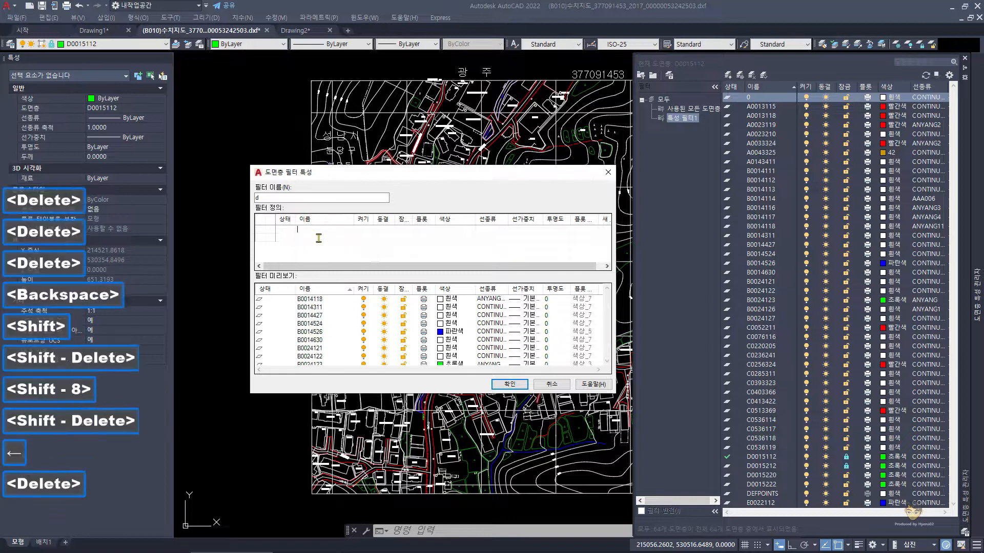
Enter d* again as the filter's layer name criterion and accept the filter.
{"action": "type", "text": "d"}
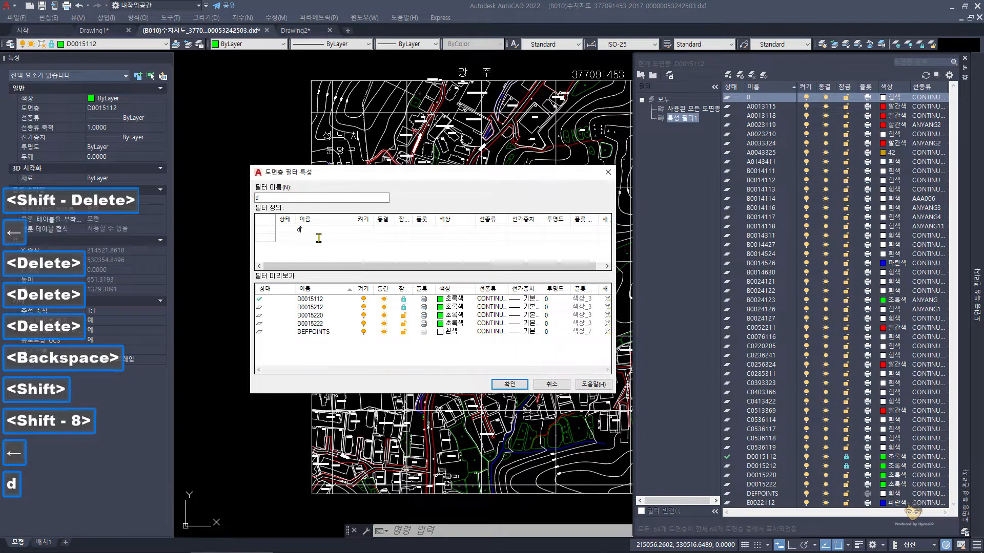
{"action": "key", "text": "Right"}
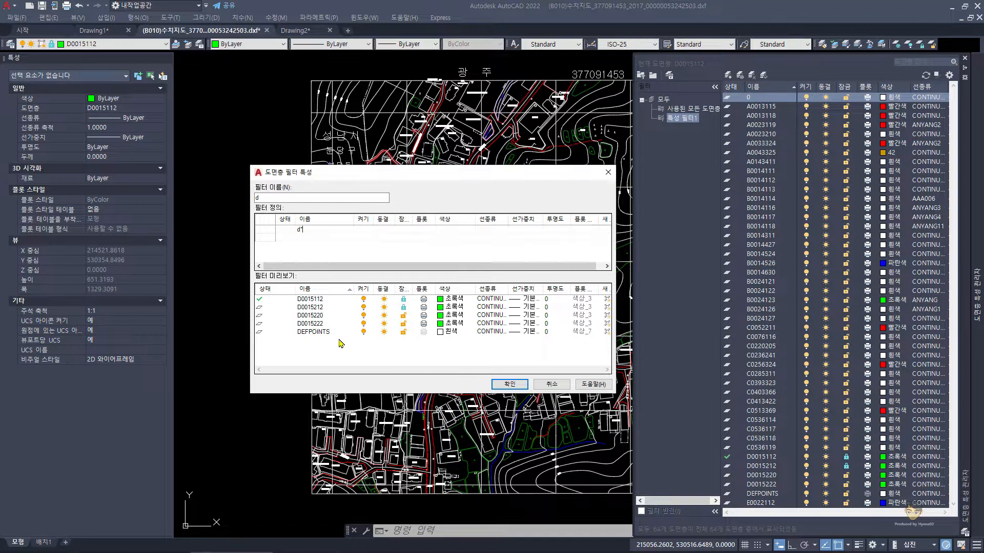
{"action": "left_click", "coordinate": [364, 230]}
{"action": "left_click", "coordinate": [365, 248]}
{"action": "left_click", "coordinate": [509, 384]}
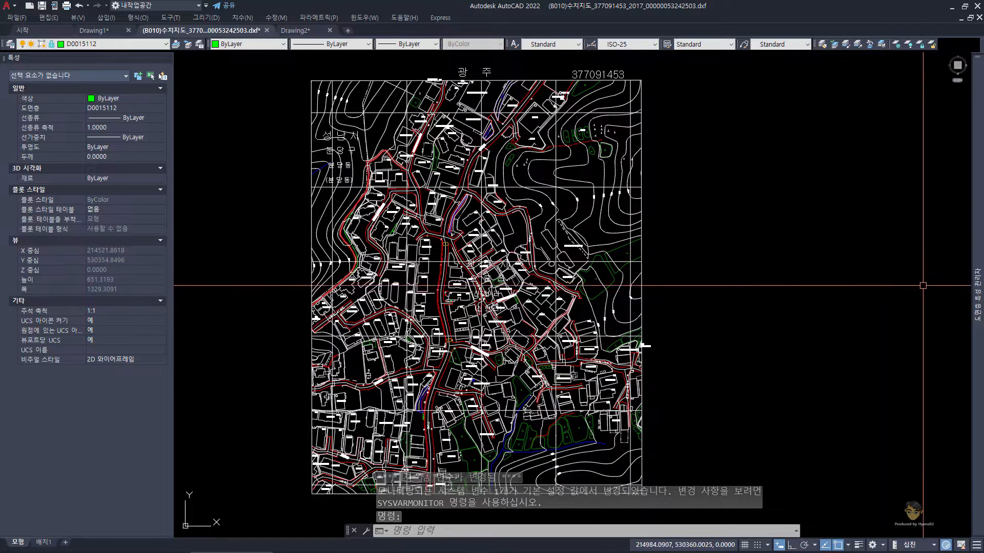
Invert the d filter and look through the layers outside it alongside the map.
{"action": "mouse_move", "coordinate": [977, 295]}
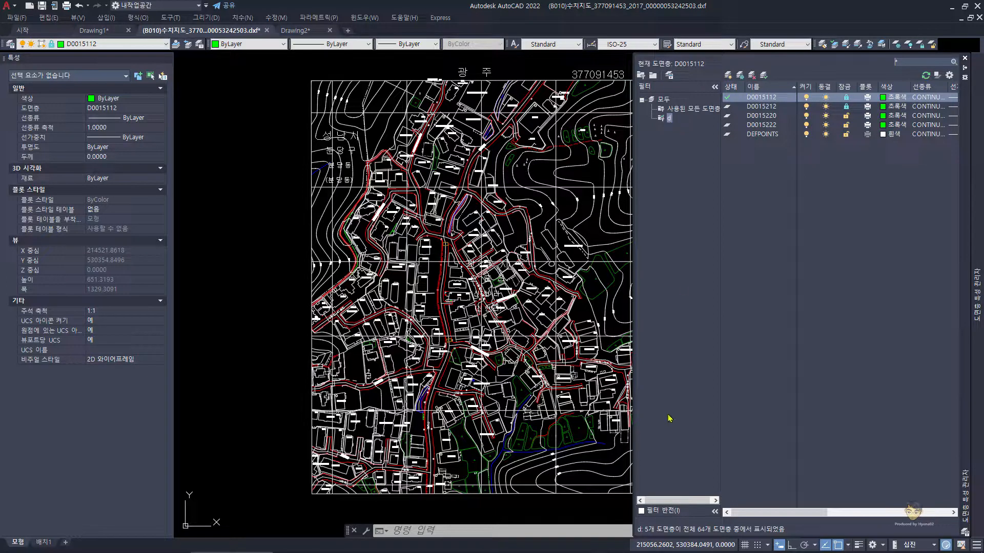
{"action": "left_click", "coordinate": [641, 512]}
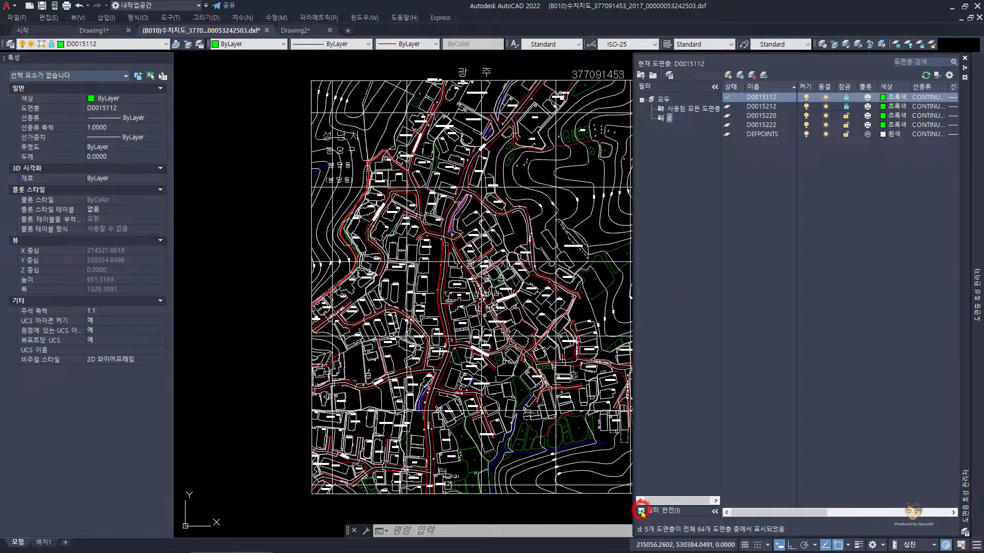
{"action": "scroll", "coordinate": [767, 371], "scroll_direction": "down", "scroll_amount": 4}
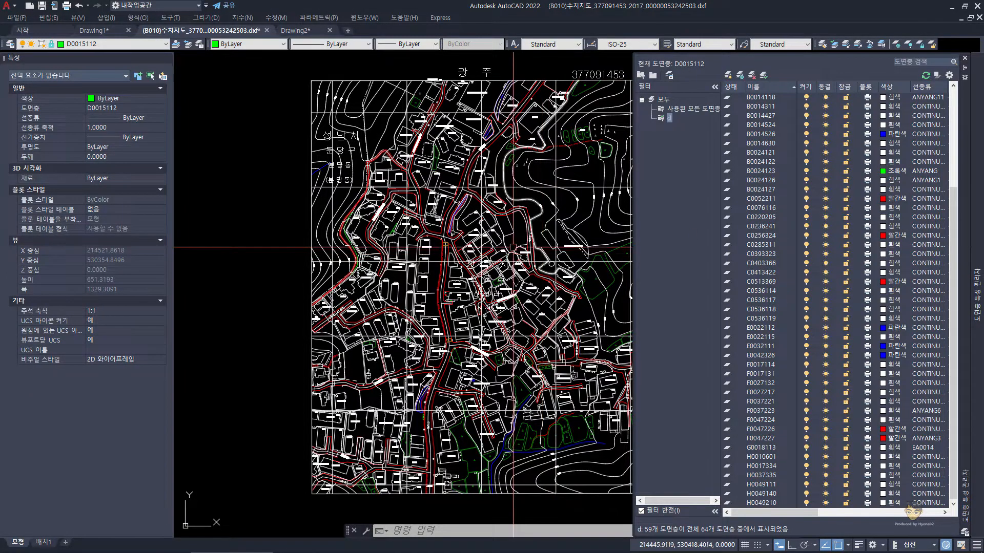
{"action": "scroll", "coordinate": [483, 243], "scroll_direction": "up", "scroll_amount": 4}
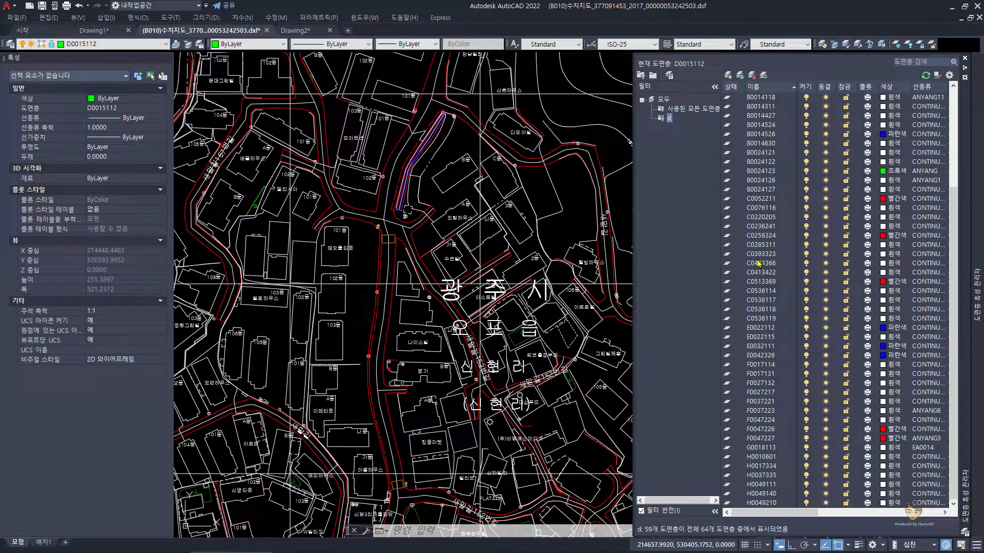
{"action": "key", "text": "ctrl+z"}
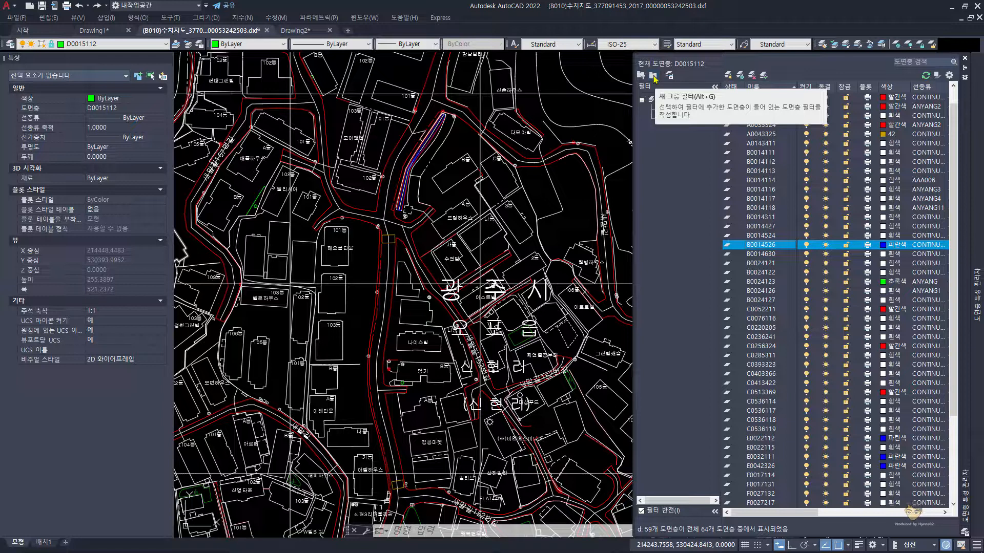
Create a new layer group filter named 내가 원하는 것만.
{"action": "left_click", "coordinate": [654, 76]}
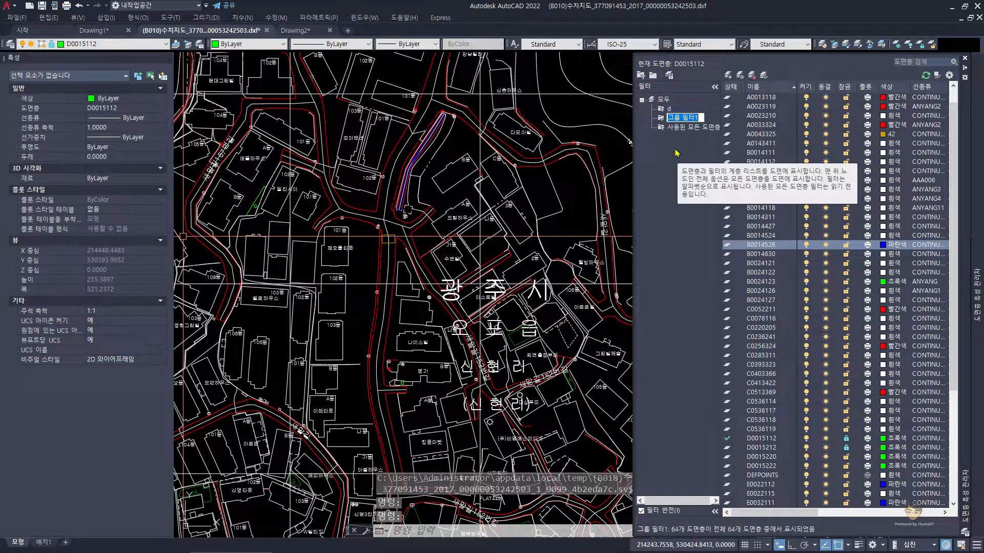
{"action": "type", "text": "sork"}
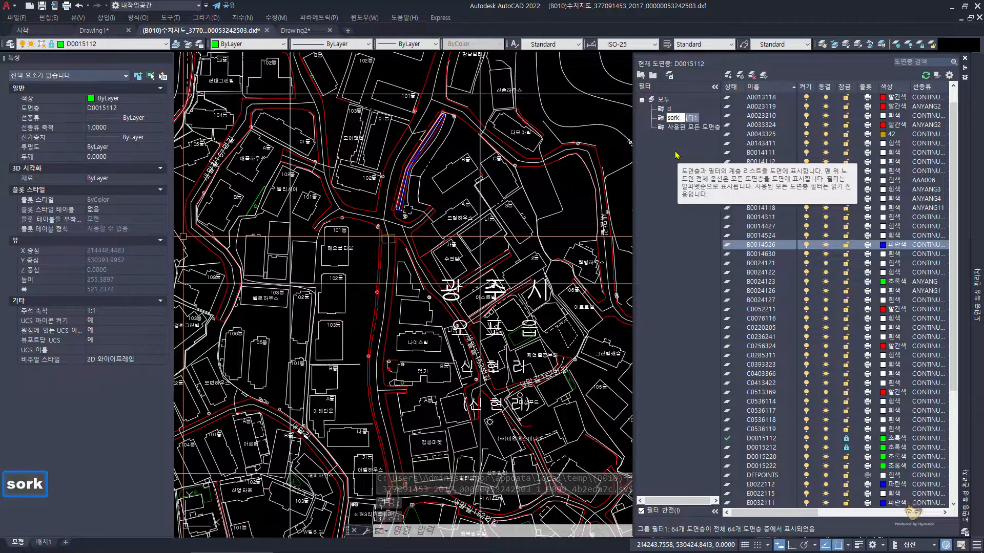
{"action": "key", "text": "BackSpace"}
{"action": "key", "text": "BackSpace"}
{"action": "key", "text": "BackSpace"}
{"action": "key", "text": "BackSpace"}
{"action": "key", "text": "BackSpace"}
{"action": "key", "text": "Hangul"}
{"action": "type", "text": "내가 원하는 것만"}
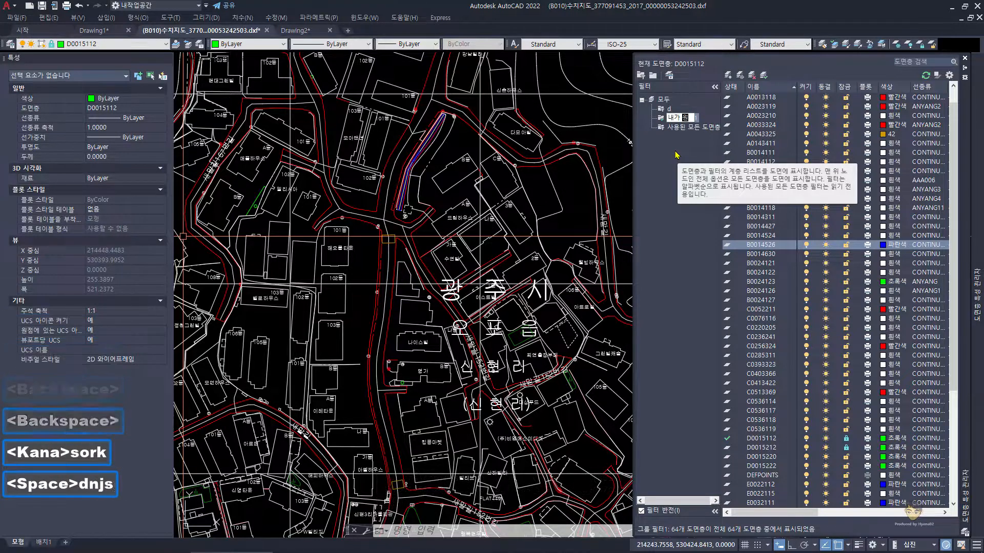
{"action": "key", "text": "Return"}
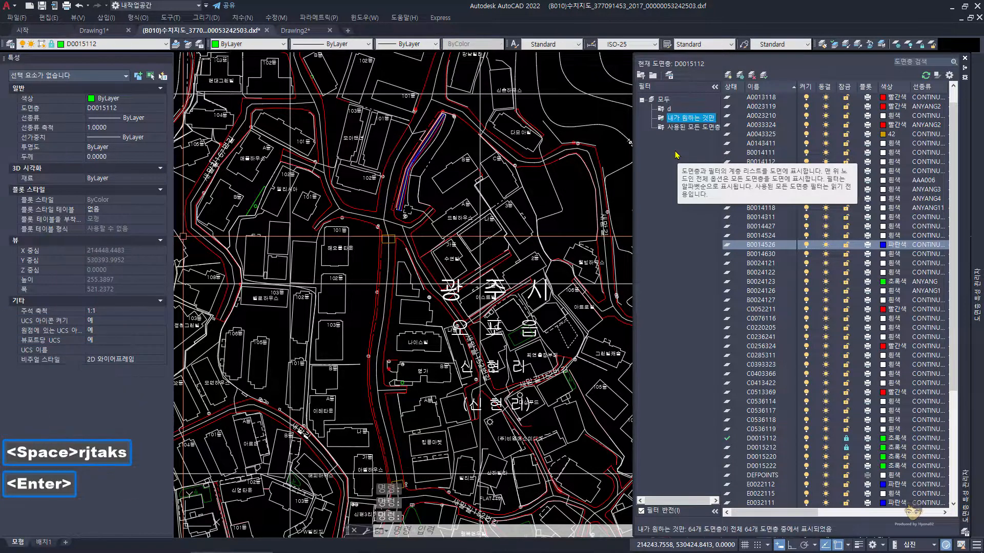
{"action": "key", "text": "Hangul"}
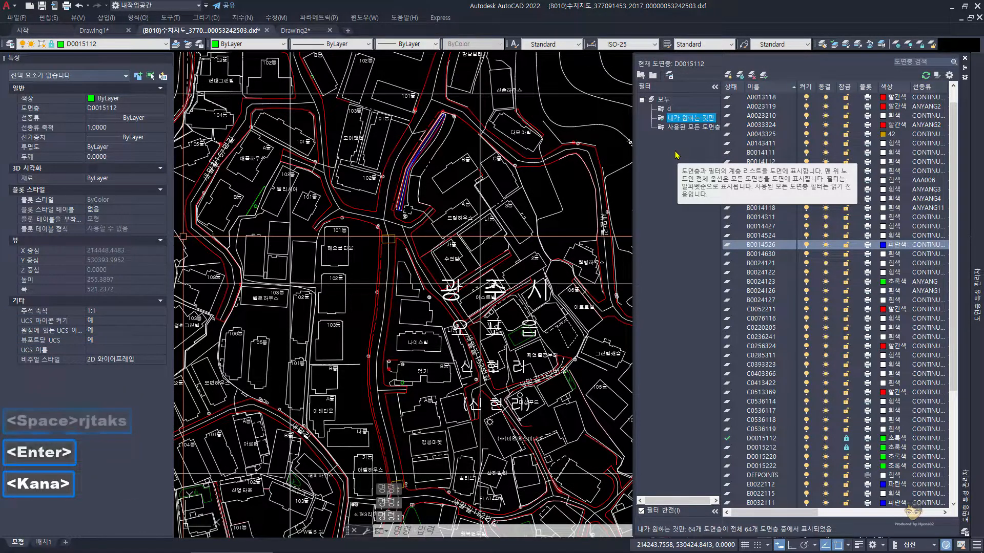
Add the layers A0013118 through A0143411 to the 내가 원하는 것만 group filter.
{"action": "left_click", "coordinate": [766, 98]}
{"action": "left_click", "coordinate": [758, 144], "text": "shift"}
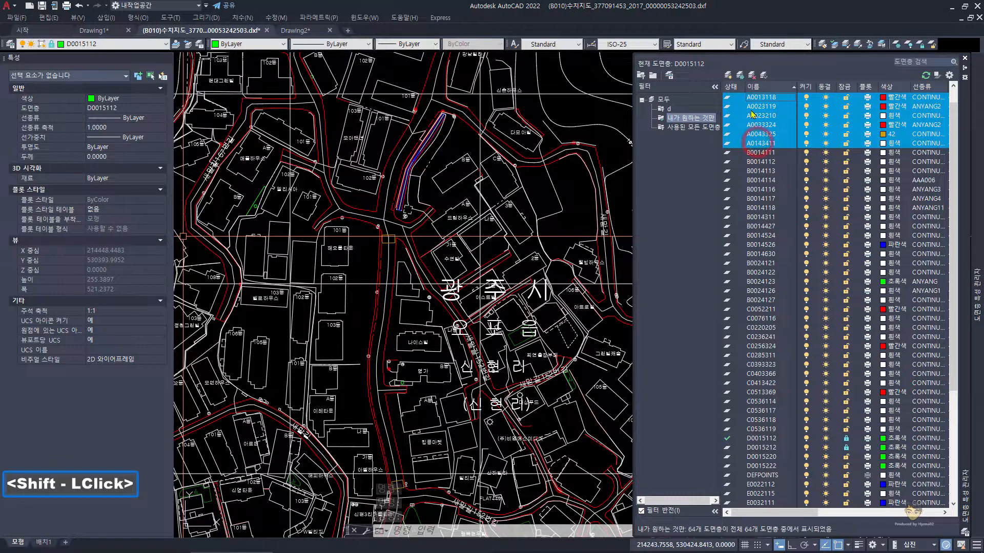
{"action": "left_click_drag", "start_coordinate": [737, 97], "coordinate": [701, 122]}
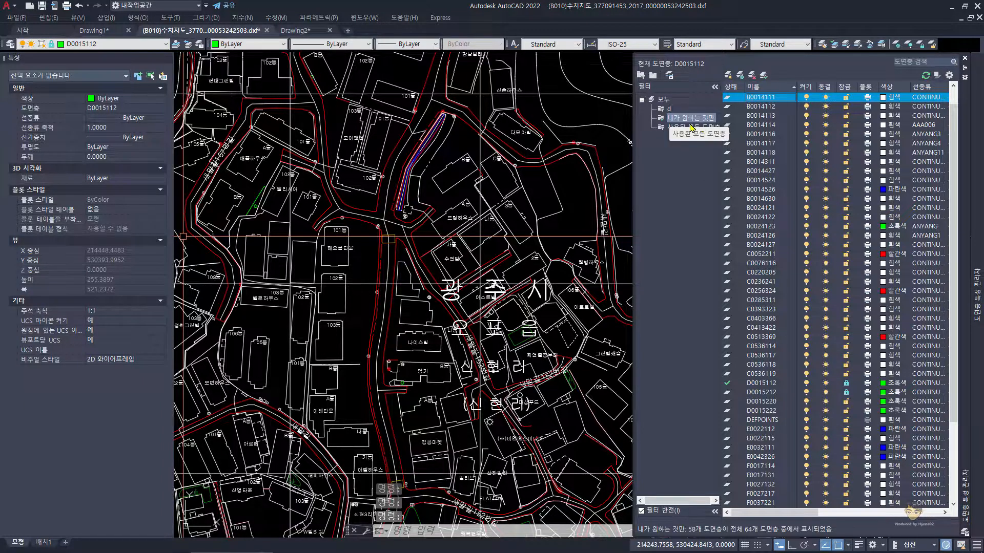
Turn off filter inversion on the d filter and display the layers in the 내가 원하는 것만 group filter.
{"action": "left_click", "coordinate": [669, 109]}
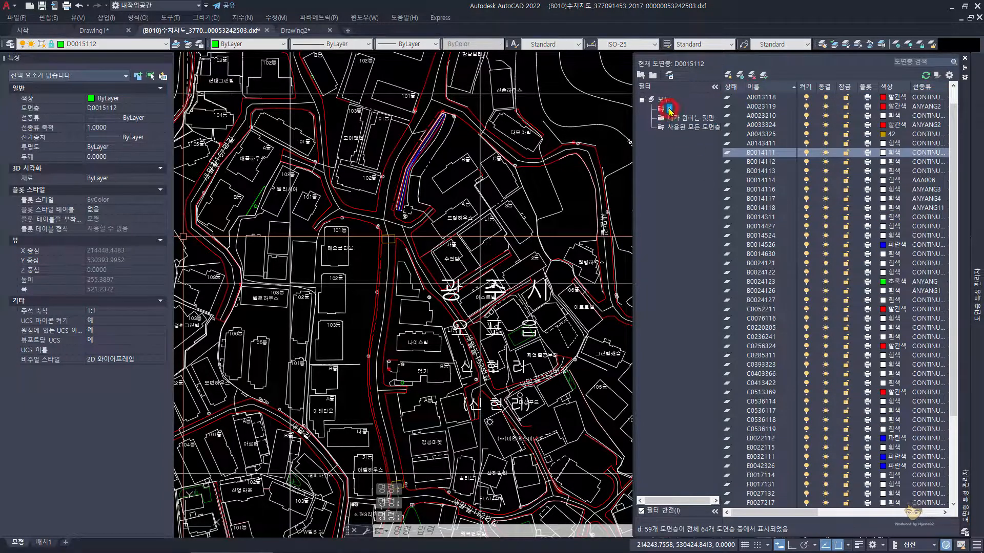
{"action": "left_click", "coordinate": [664, 512]}
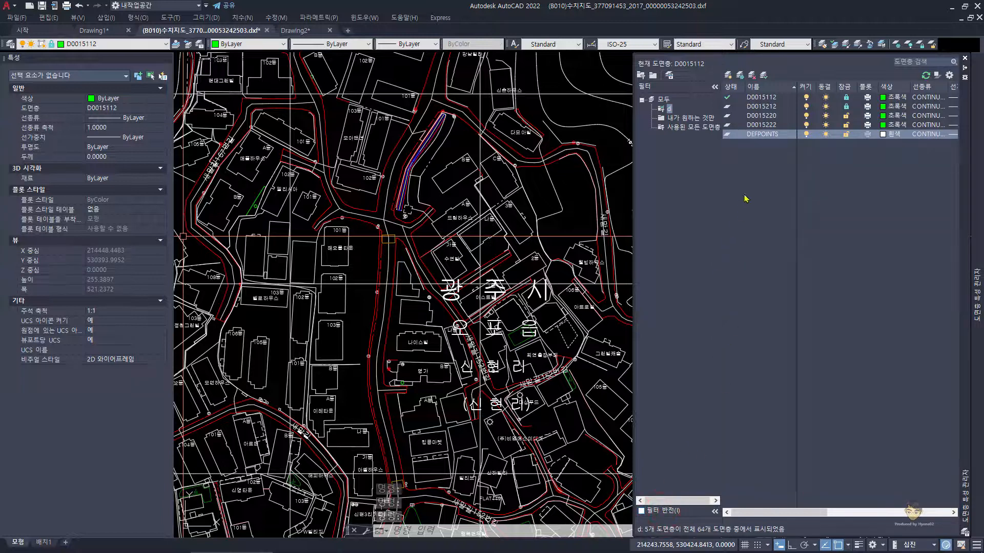
{"action": "left_click", "coordinate": [693, 118]}
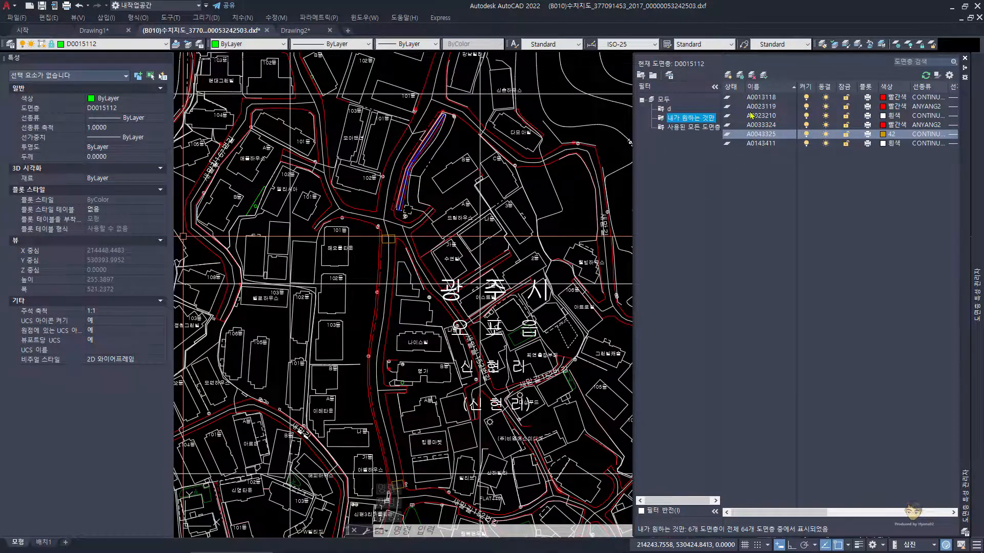
Invert the 내가 원하는 것만 group filter to view the layers outside it, and restore its normal listing.
{"action": "left_click", "coordinate": [663, 512]}
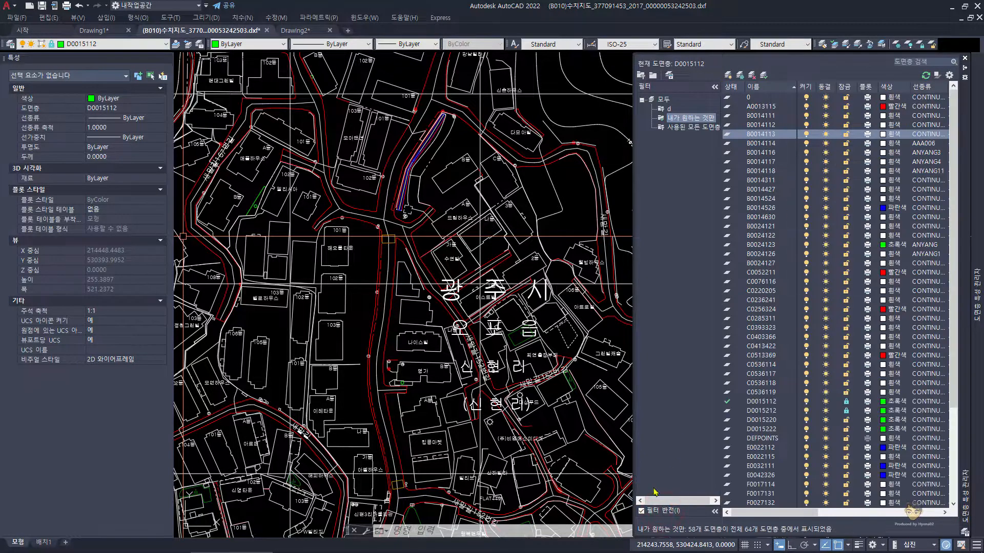
{"action": "left_click", "coordinate": [655, 512]}
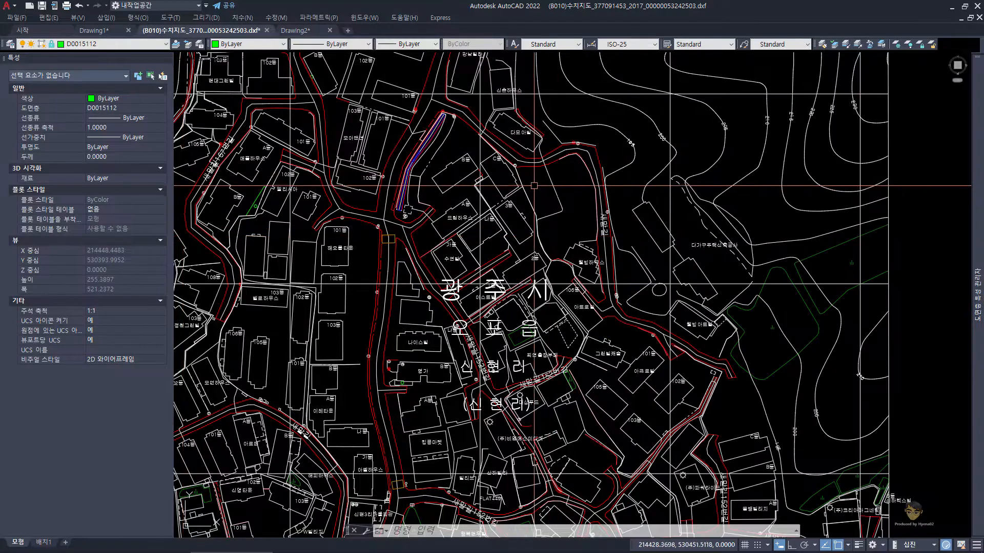
{"action": "mouse_move", "coordinate": [977, 294]}
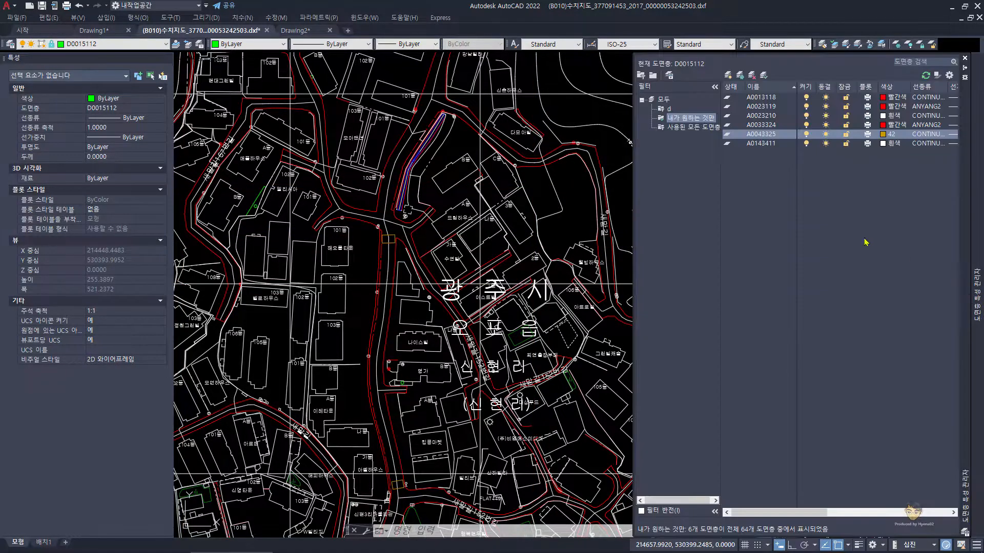
List all layers again, and view the saved layer states in the Layer States Manager before closing it.
{"action": "left_click", "coordinate": [665, 100]}
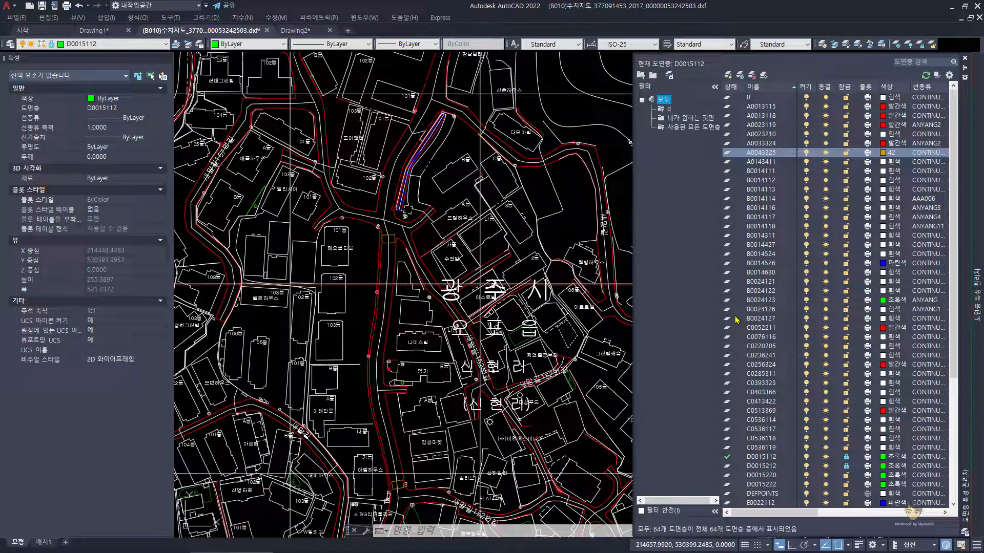
{"action": "left_click", "coordinate": [668, 75]}
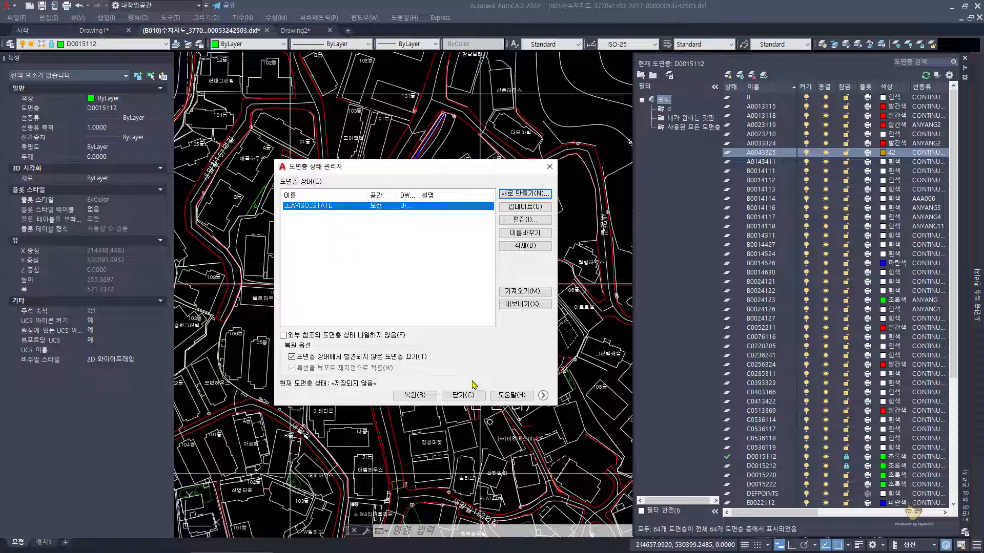
{"action": "left_click", "coordinate": [462, 395]}
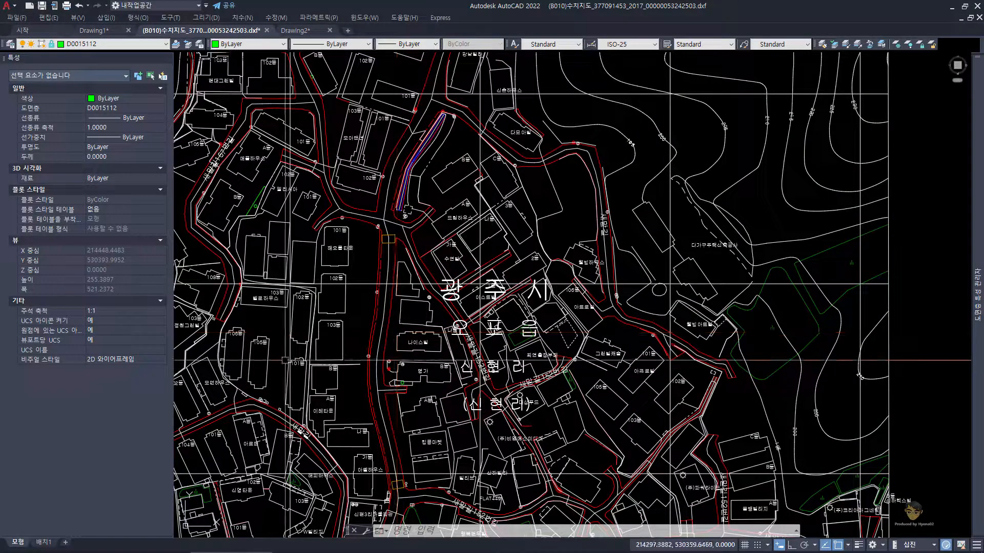